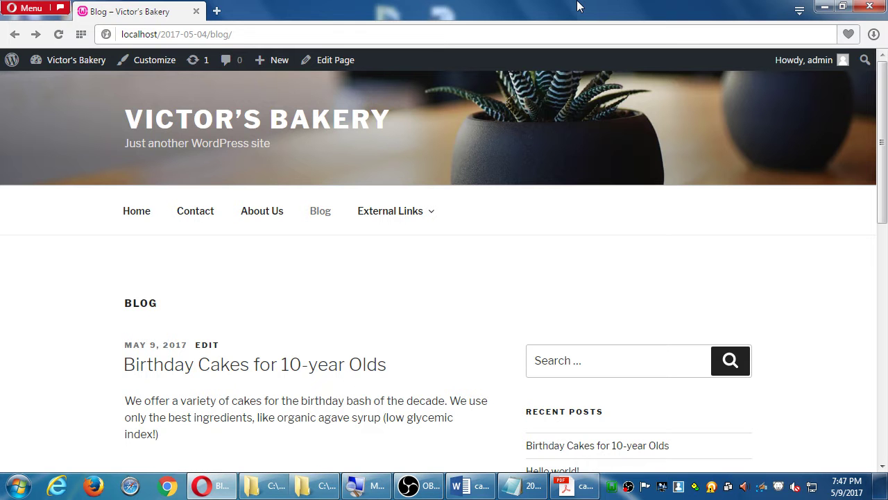
# Step: Open the post Categories page in the site's WordPress admin area
pyautogui.click(74, 57)
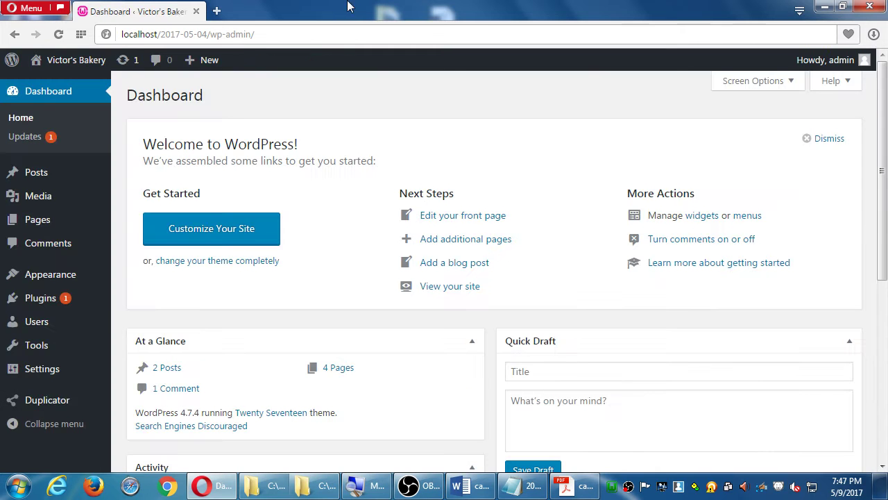
pyautogui.click(43, 174)
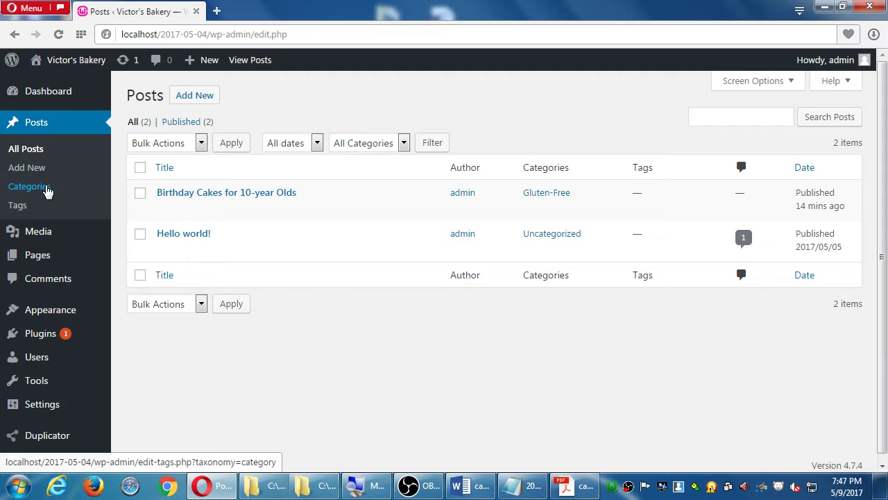
pyautogui.click(42, 186)
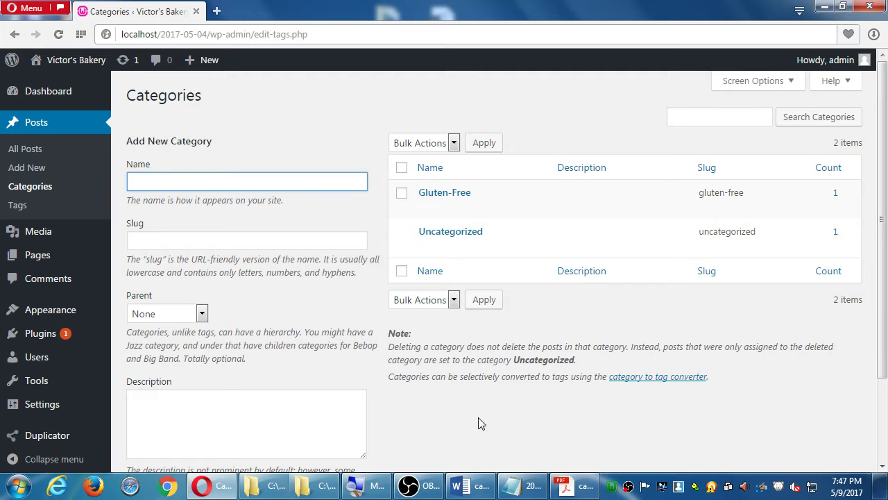
# Step: Switch to Notepad to review the blog tip about creating categories before writing articles, and return to the browser
pyautogui.click(522, 486)
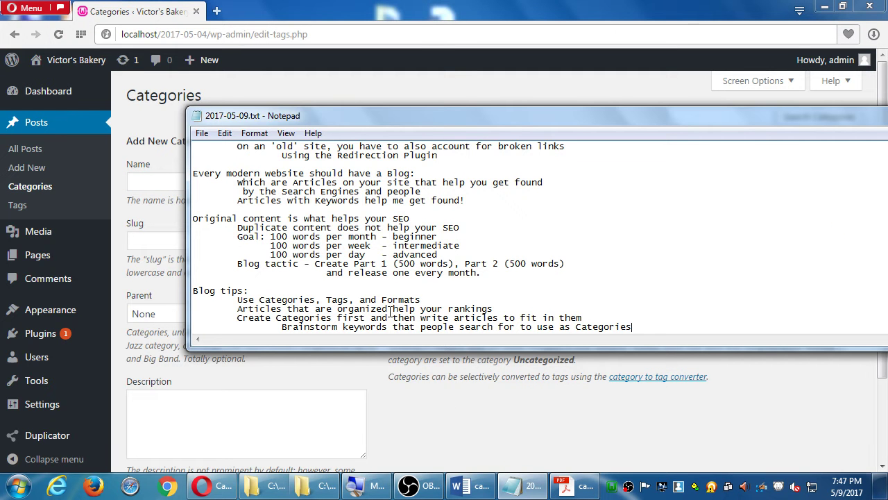
pyautogui.moveTo(329, 317); pyautogui.dragTo(522, 313)
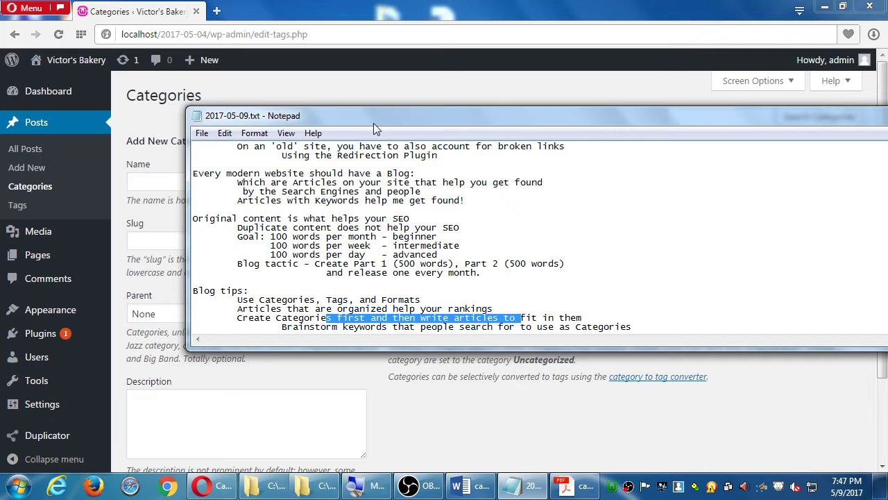
pyautogui.click(357, 95)
# Step: Enter "Classic Recipes" as the name of the new category
pyautogui.click(181, 179)
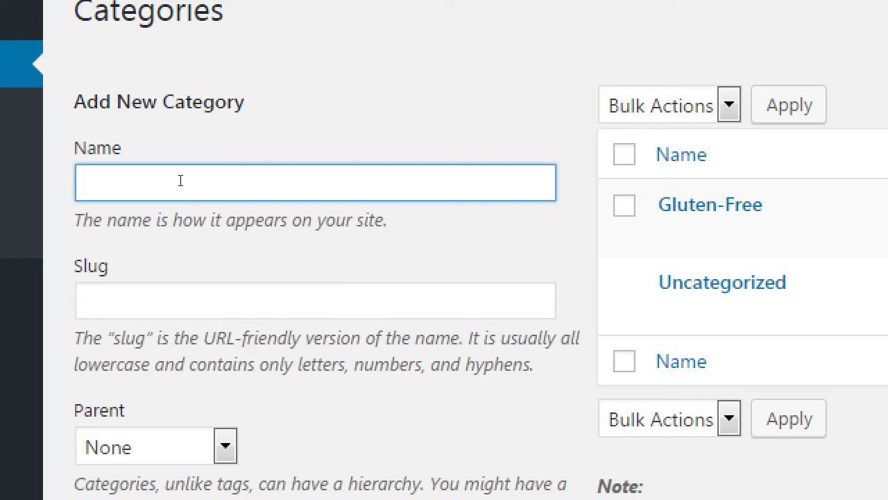
pyautogui.moveTo(477, 208)
pyautogui.write('Classic Recipes')
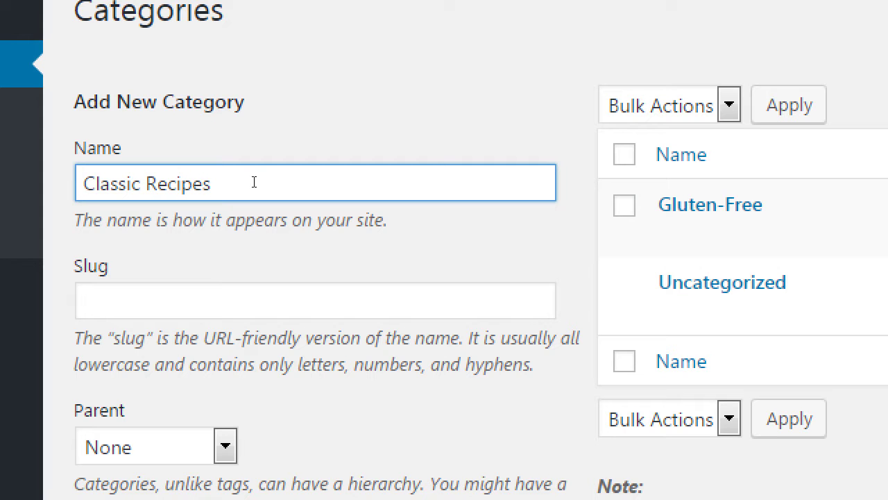
pyautogui.scroll(-1, 254, 176)
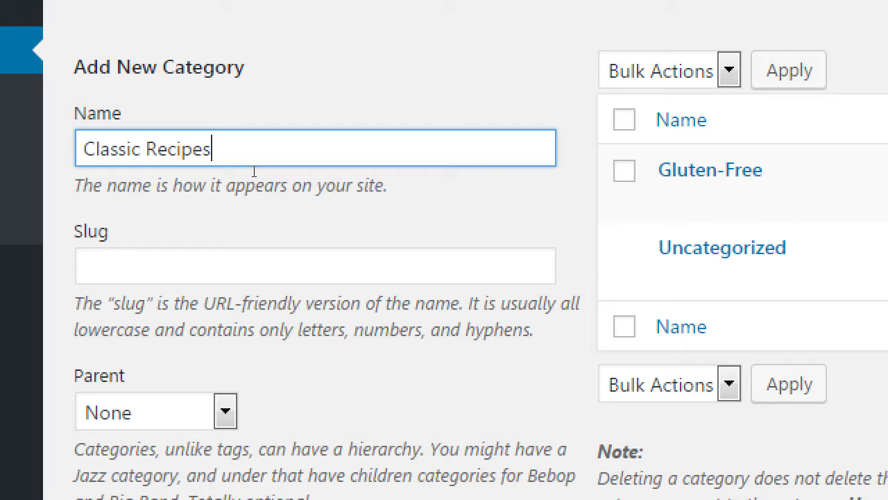
pyautogui.scroll(-2, 218, 168)
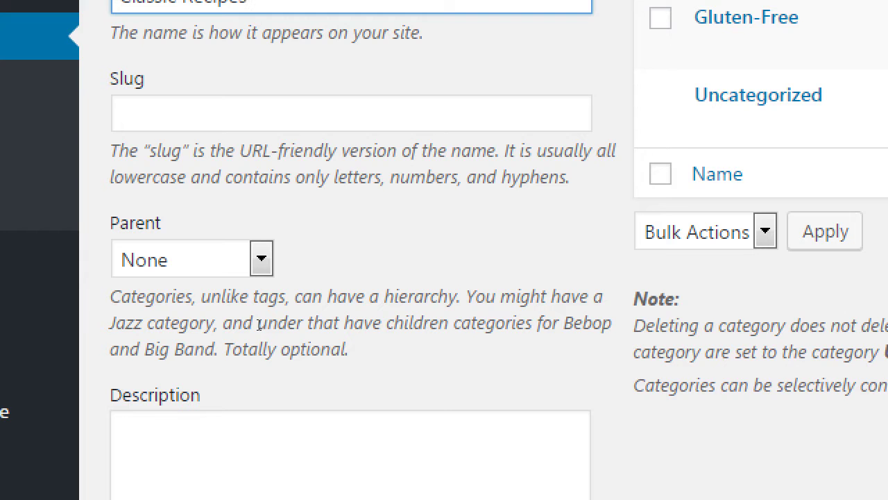
# Step: Enter the category description "Our bakery features many classic recipes with organic"
pyautogui.click(259, 324)
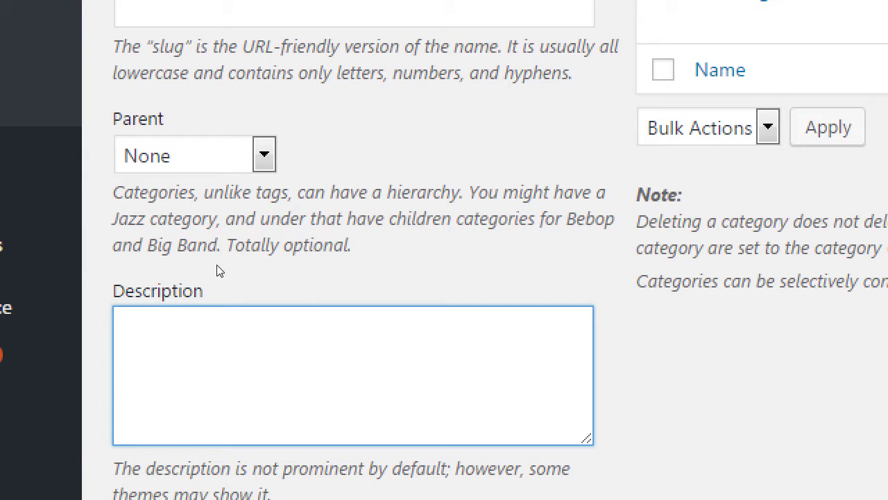
pyautogui.write('Our')
pyautogui.write(' bakery fo')
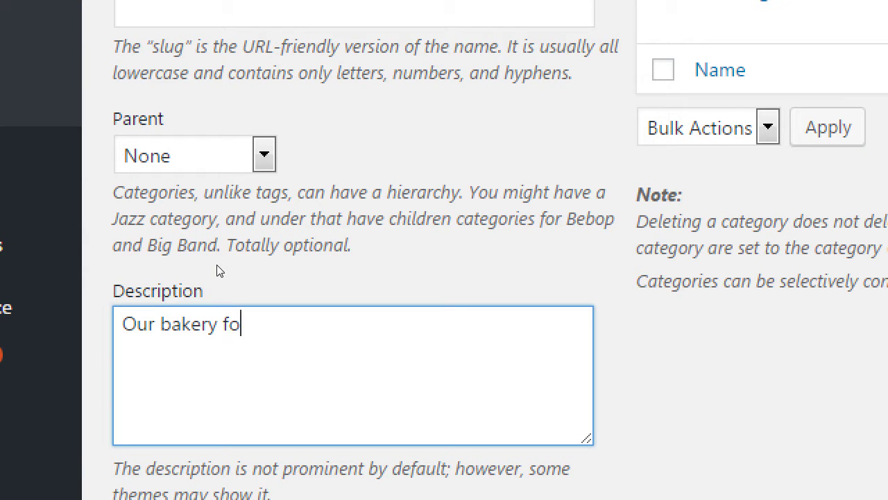
pyautogui.press('BackSpace')
pyautogui.press('BackSpace')
pyautogui.write('features man')
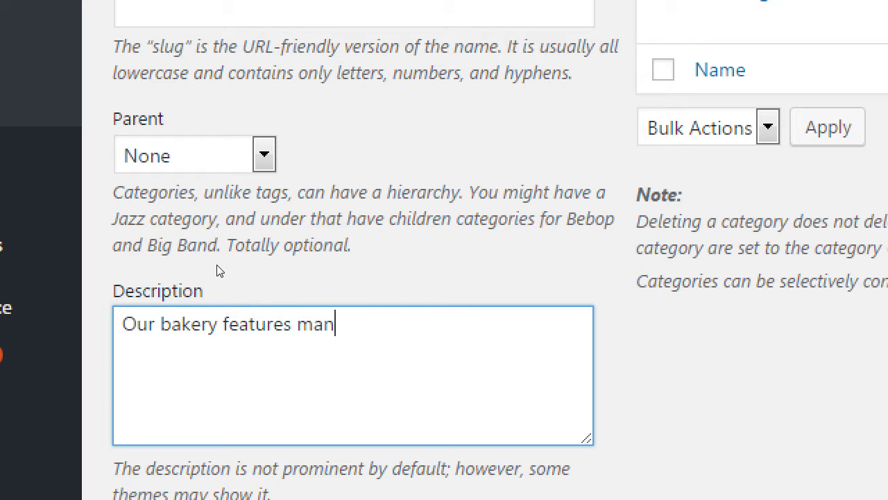
pyautogui.write('y classic r')
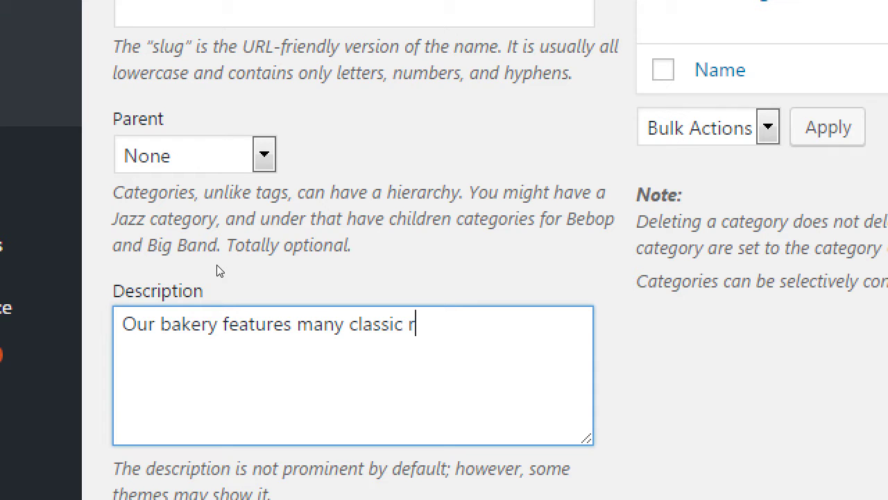
pyautogui.write('ecipes with orgn')
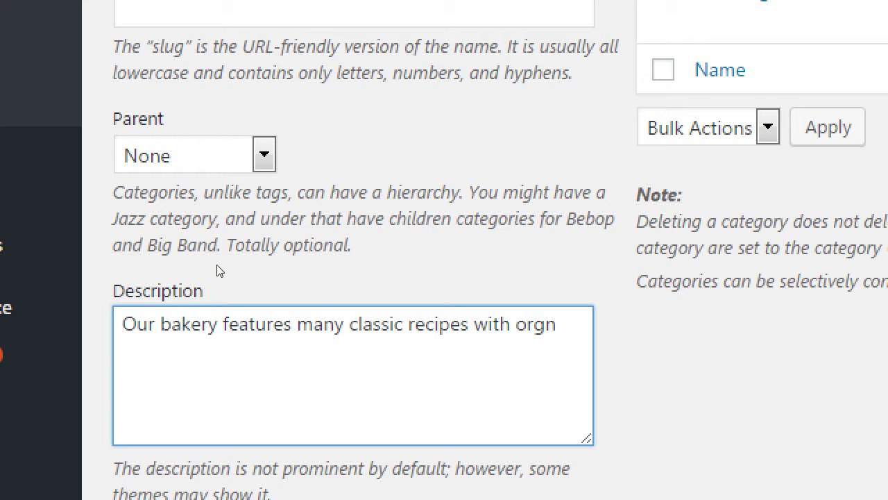
pyautogui.press('BackSpace')
pyautogui.write('anic')
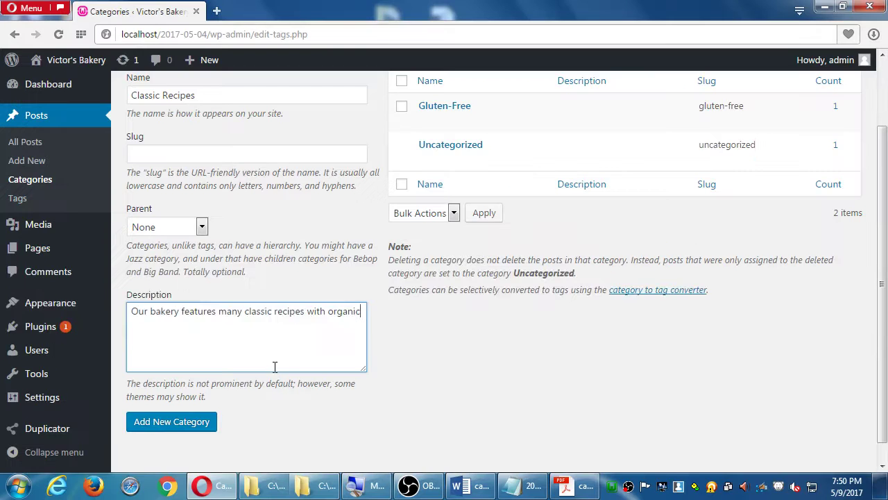
# Step: View the HTML source of the Categories page and look through its code
pyautogui.hotkey('ctrl', 'u')
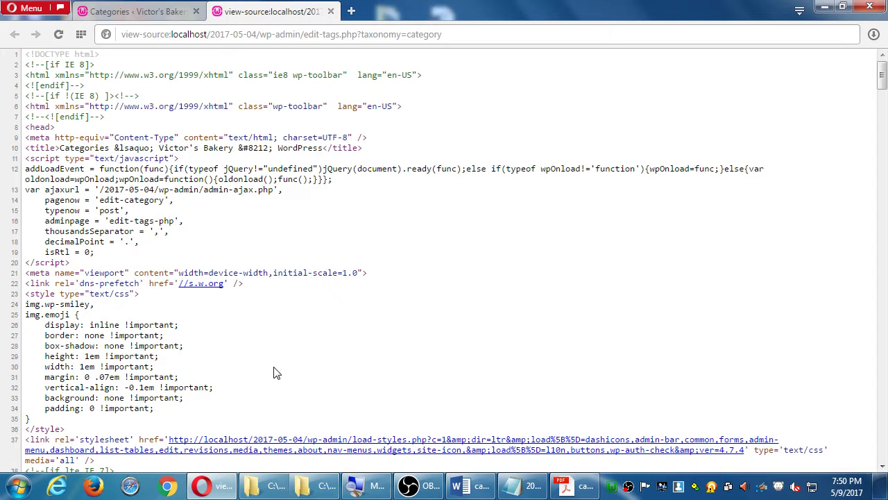
pyautogui.scroll(-20, 274, 373)
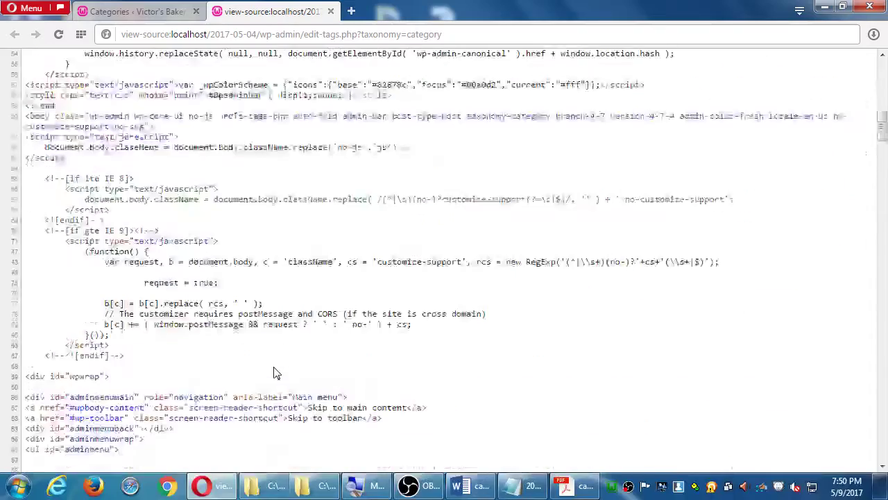
pyautogui.scroll(-10, 274, 367)
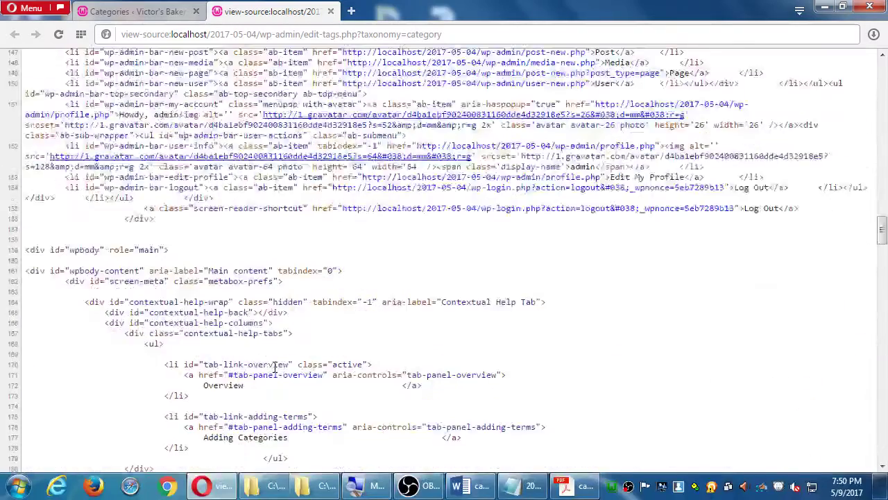
# Step: Return to the Categories page and add the Classic Recipes category with no parent
pyautogui.hotkey('ctrl', 'Tab')
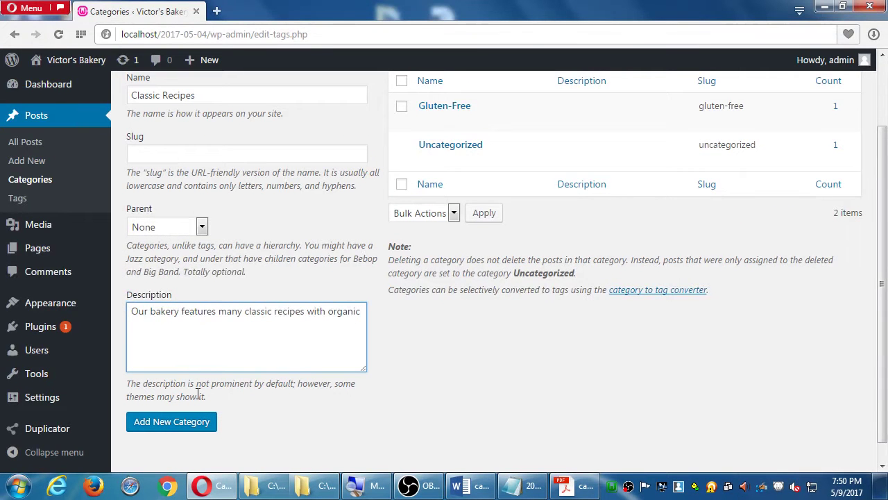
pyautogui.click(168, 428)
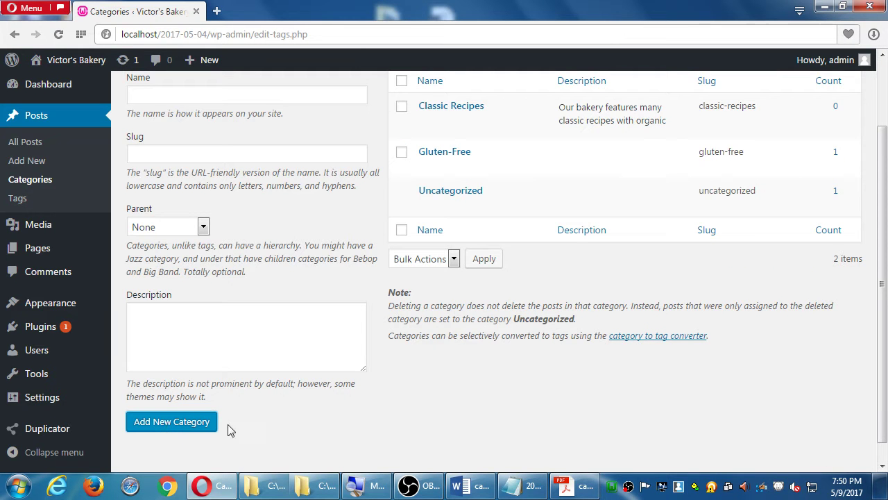
# Step: In the Notepad blog tips, add the indented line "Add a Description to the Category for more SEO help" below the brainstorming line
pyautogui.click(521, 490)
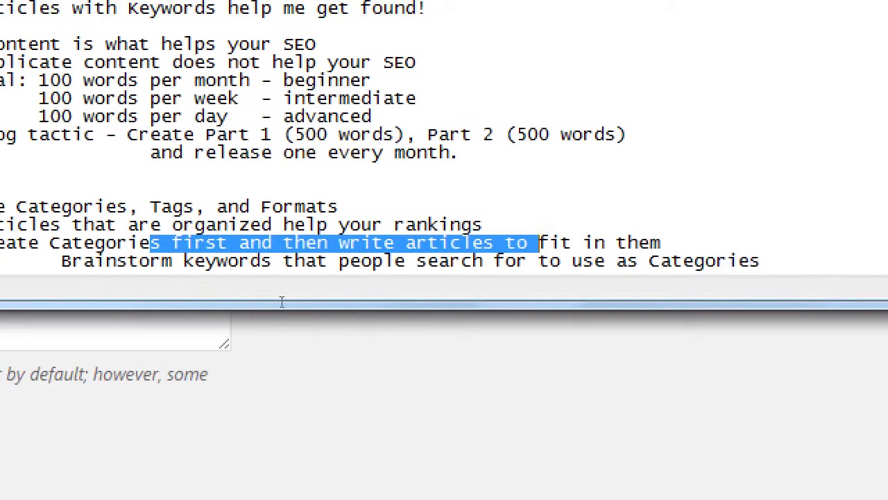
pyautogui.press('Down')
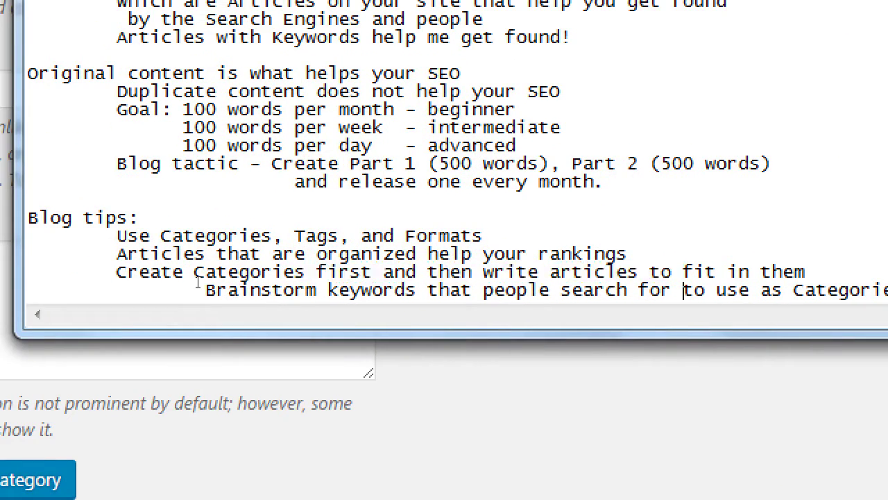
pyautogui.press('Down')
pyautogui.press('Tab')
pyautogui.press('Tab')
pyautogui.write('Add ')
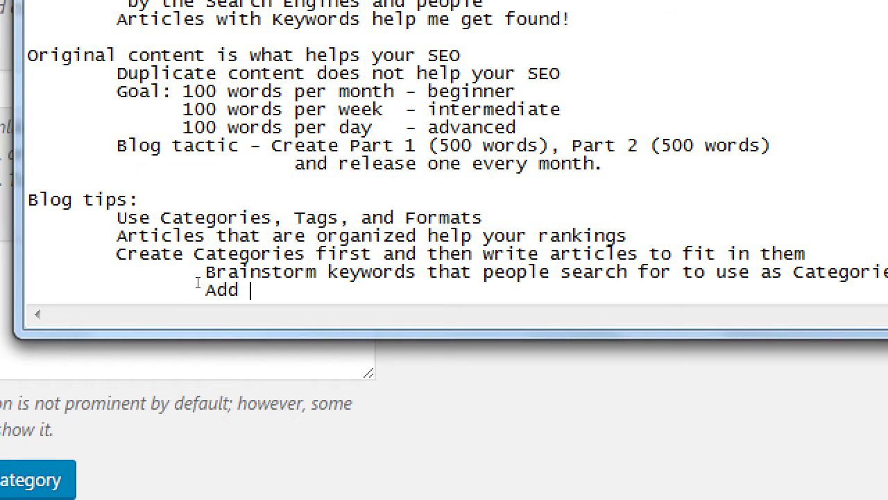
pyautogui.write('a Description to the Cat')
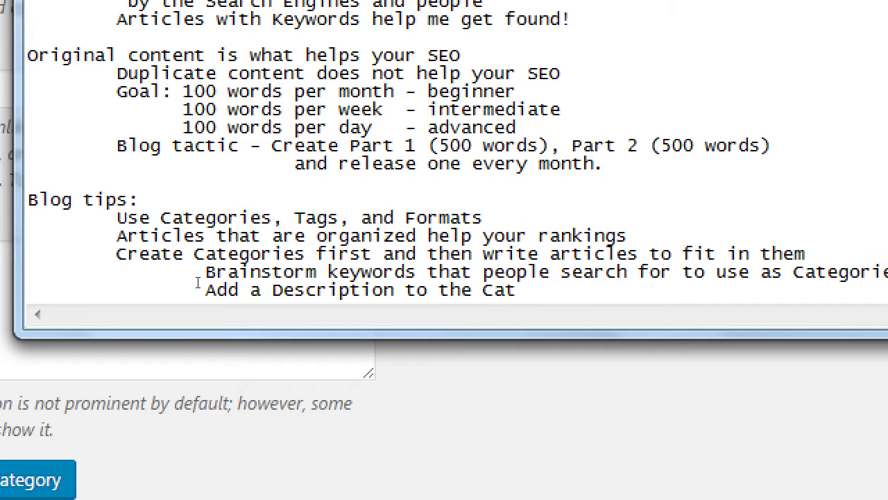
pyautogui.write('egory for more ')
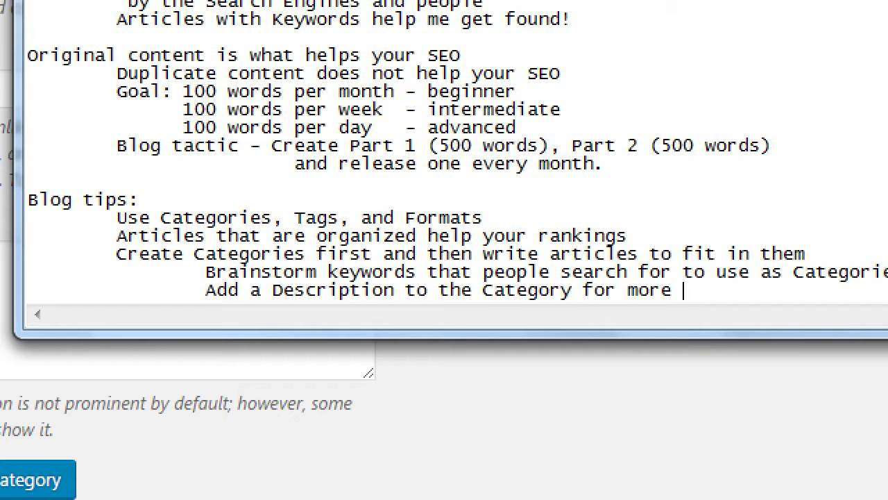
pyautogui.write('SEO help')
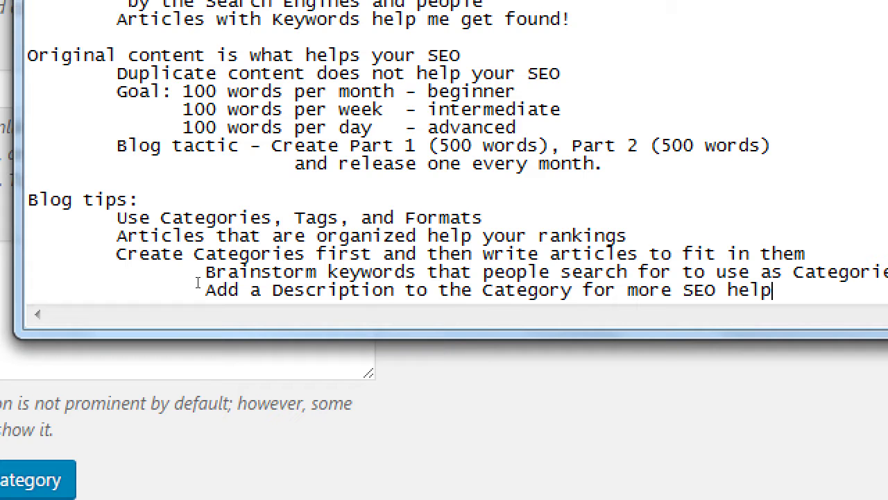
# Step: Add the blog tip "Add 1 to 3 Categories to a post" on a new line, indented one level
pyautogui.press('Return')
pyautogui.press('Tab')
pyautogui.write('A')
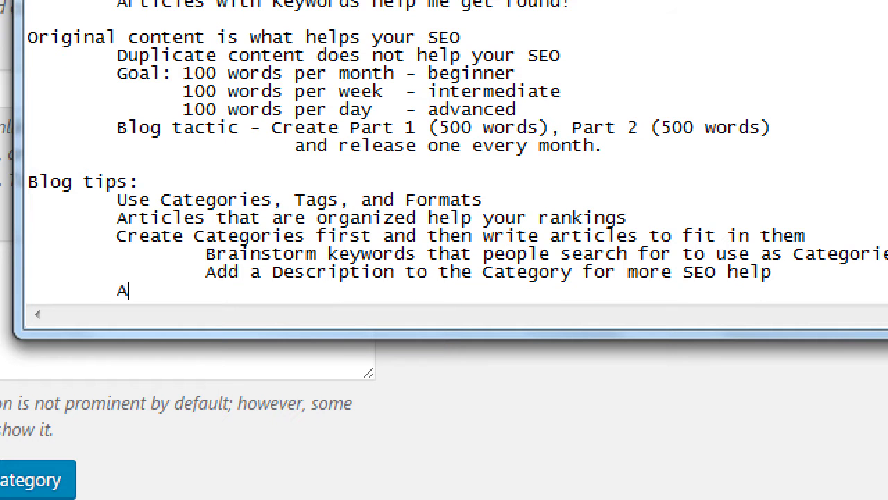
pyautogui.write('dd 1 to 3 Cat')
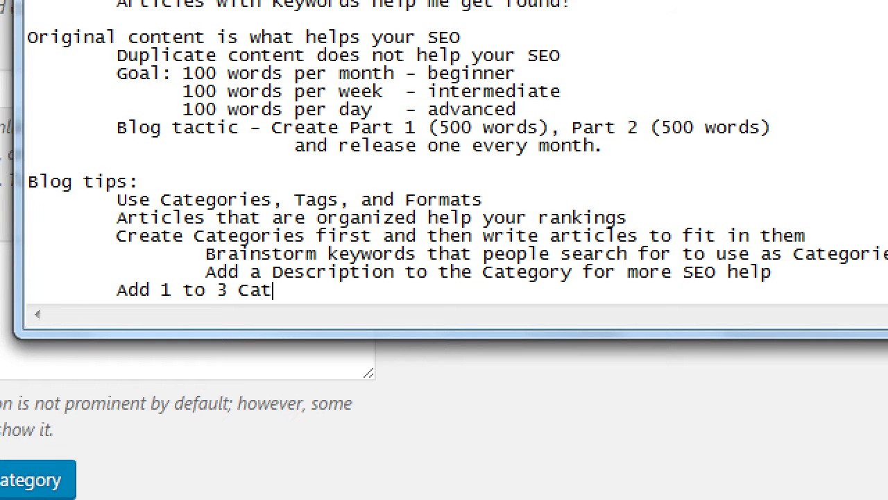
pyautogui.write('egories')
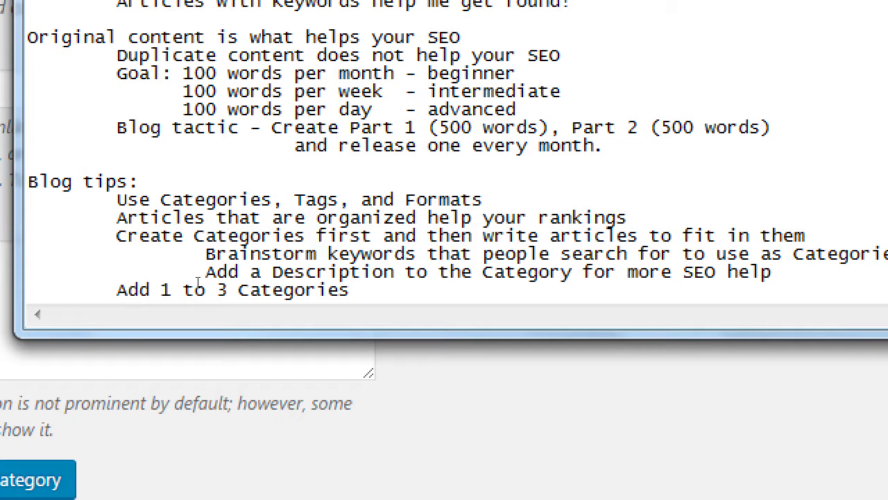
pyautogui.write(' to a post')
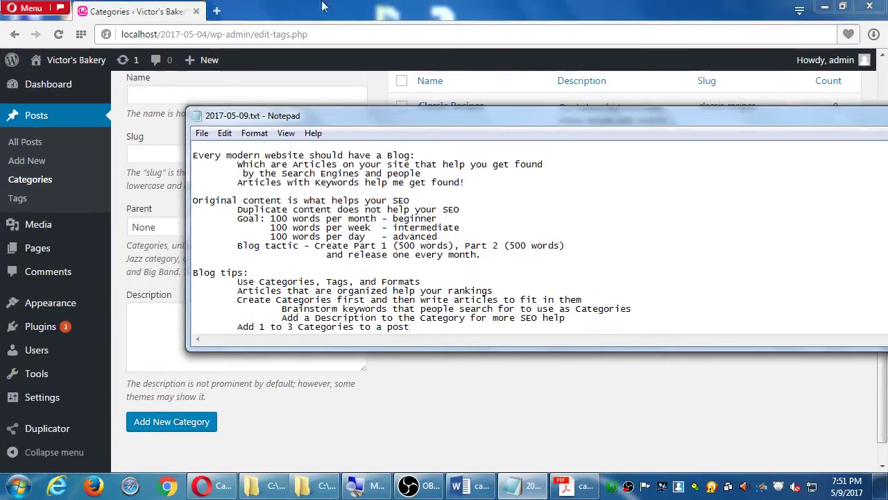
# Step: Switch to the browser, open vmcink.net in a new tab and show the categories under its Blog entry
pyautogui.click(303, 6)
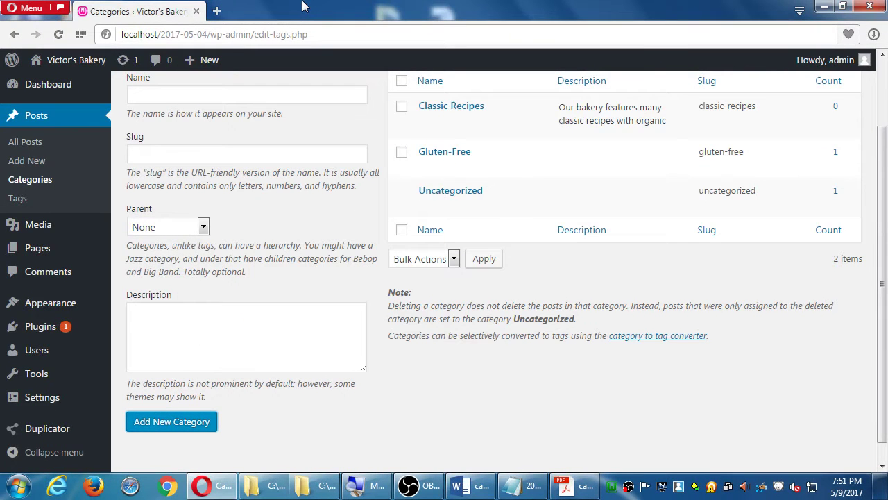
pyautogui.hotkey('ctrl', 't')
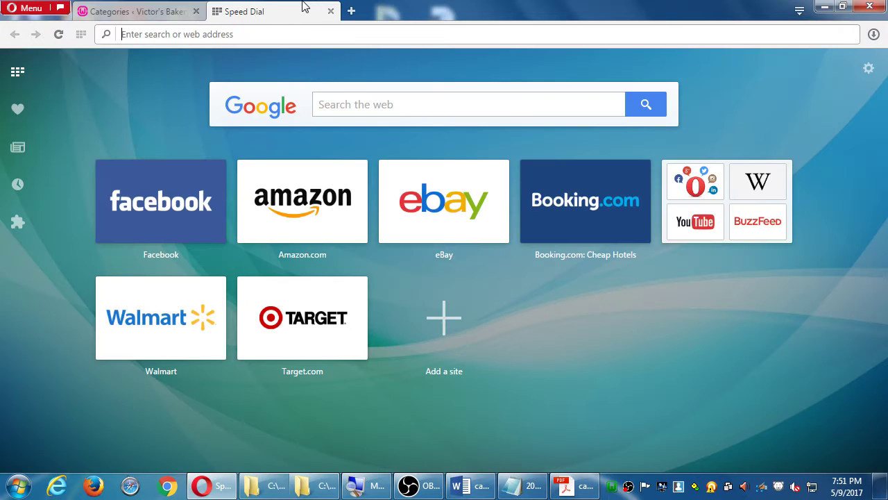
pyautogui.write('vmcink.net')
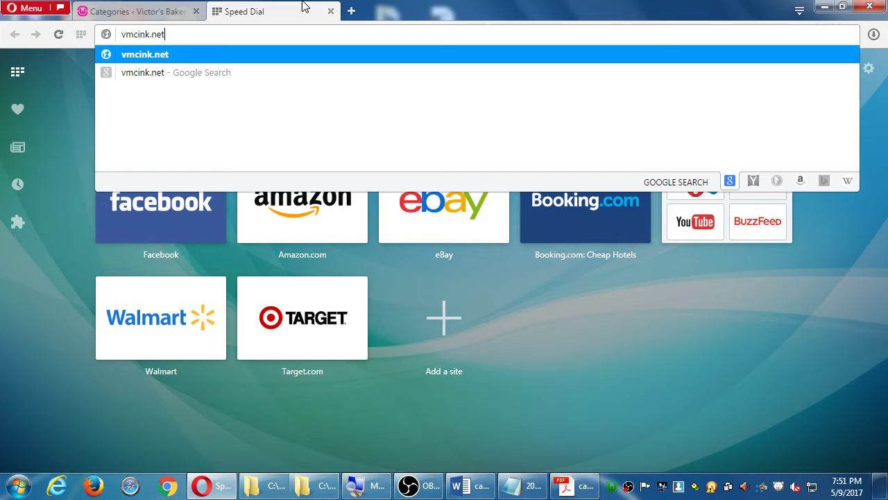
pyautogui.press('Return')
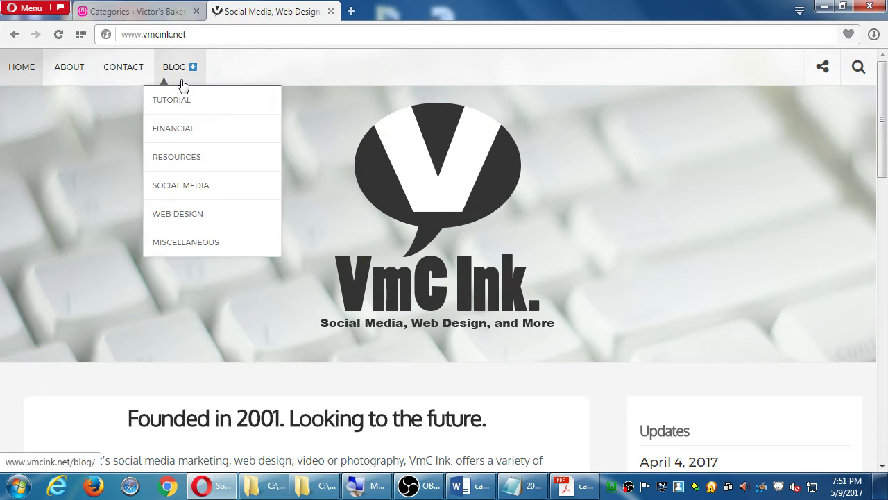
pyautogui.moveTo(177, 83)
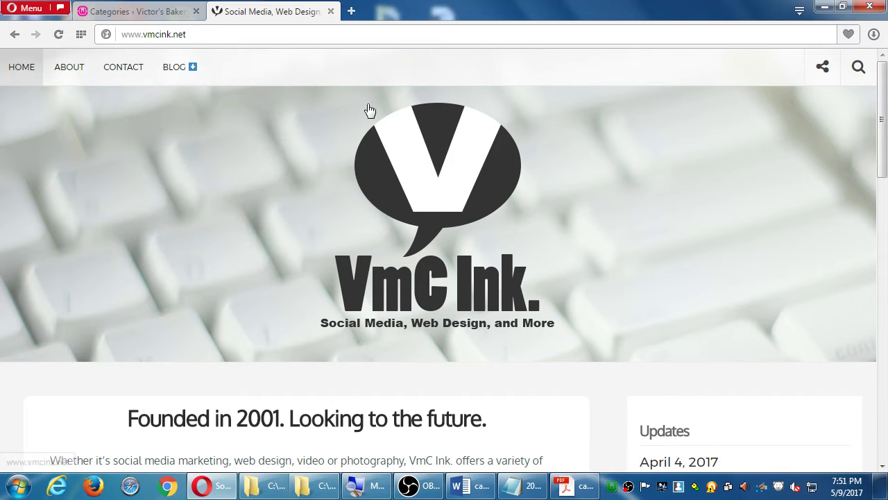
# Step: Open the Blog page of vmcink.net, look through the posts and their category labels, and return to the home page
pyautogui.click(184, 73)
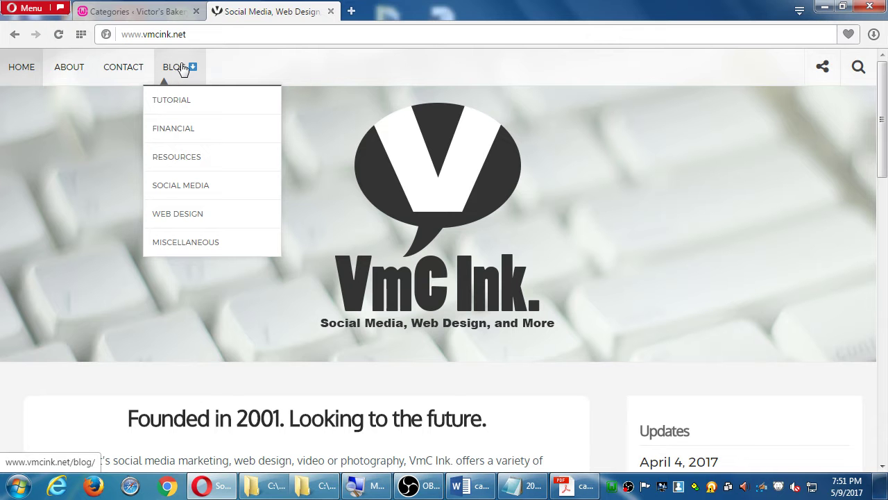
pyautogui.scroll(-5, 199, 177)
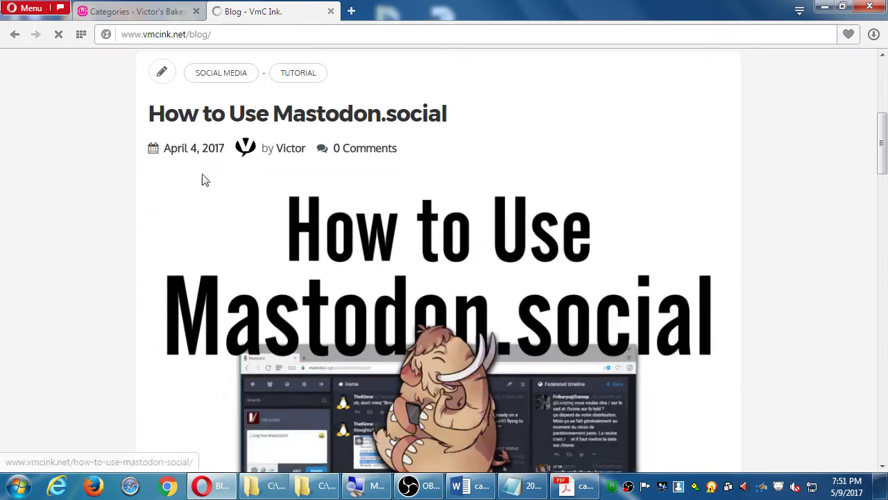
pyautogui.scroll(-7, 198, 152)
pyautogui.scroll(-15, 199, 152)
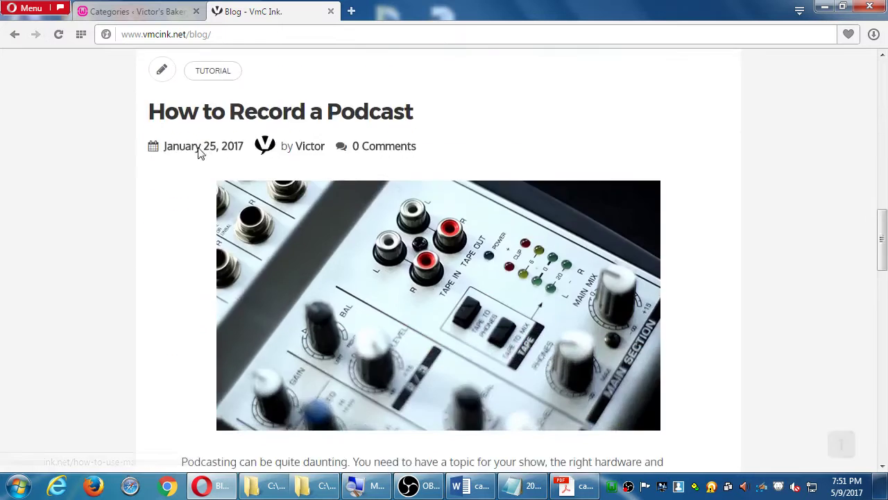
pyautogui.hotkey('alt', 'Left')
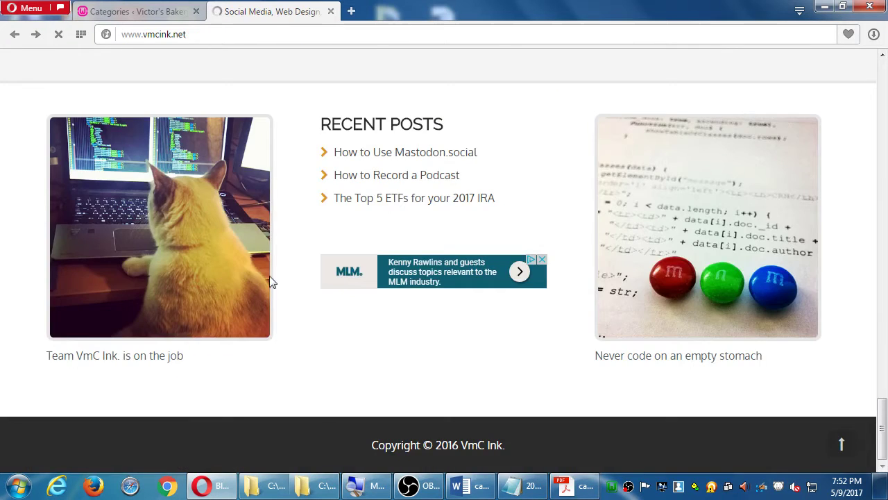
# Step: Open the Tutorial category from the Blog entry, examine the category labels on its posts, and return to the home page
pyautogui.moveTo(186, 78)
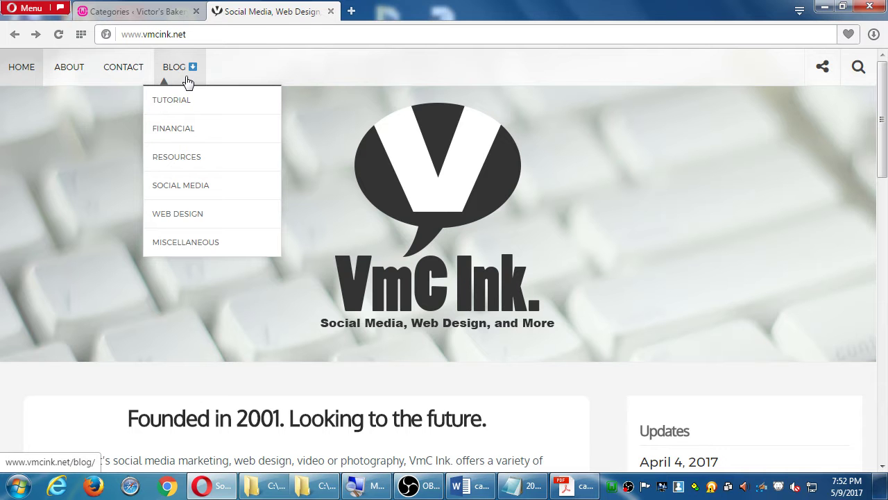
pyautogui.click(178, 98)
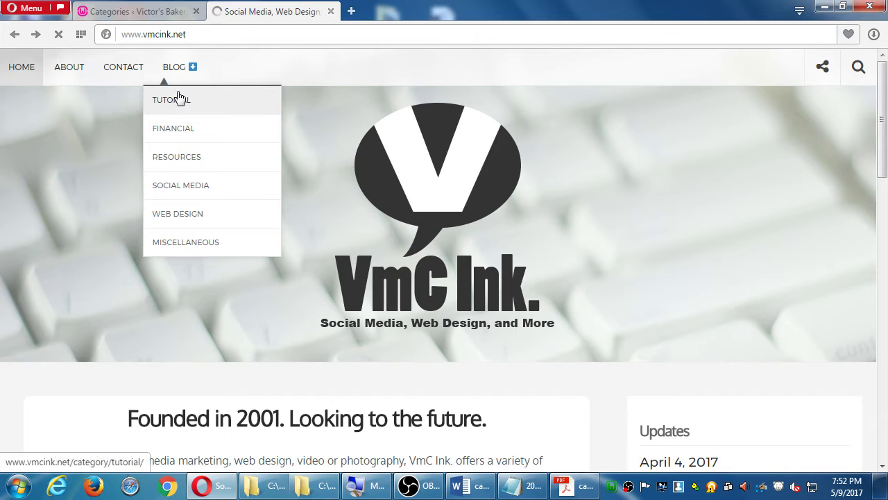
pyautogui.scroll(-4, 204, 383)
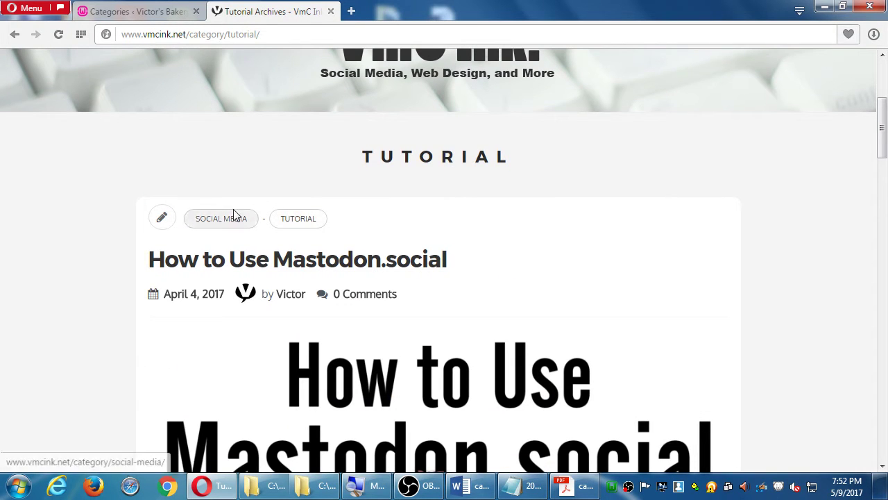
pyautogui.scroll(-2, 357, 285)
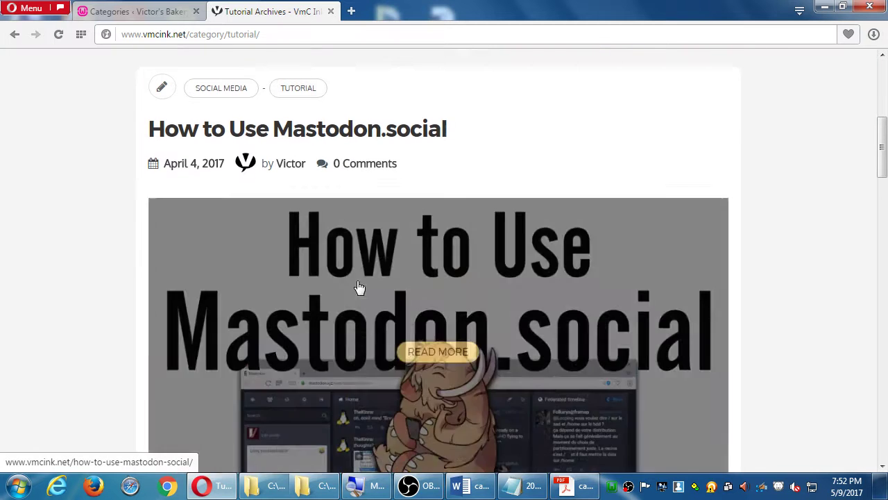
pyautogui.scroll(-1, 358, 287)
pyautogui.scroll(2, 208, 274)
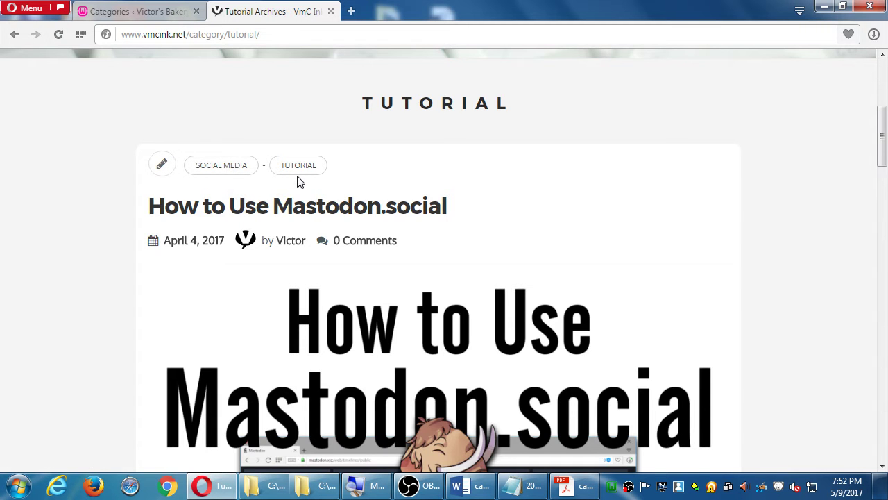
pyautogui.scroll(-10, 197, 230)
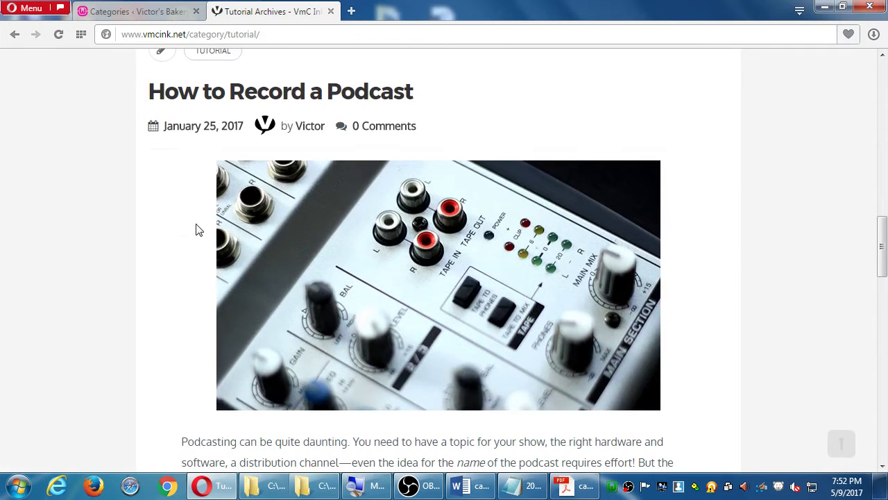
pyautogui.scroll(2, 208, 209)
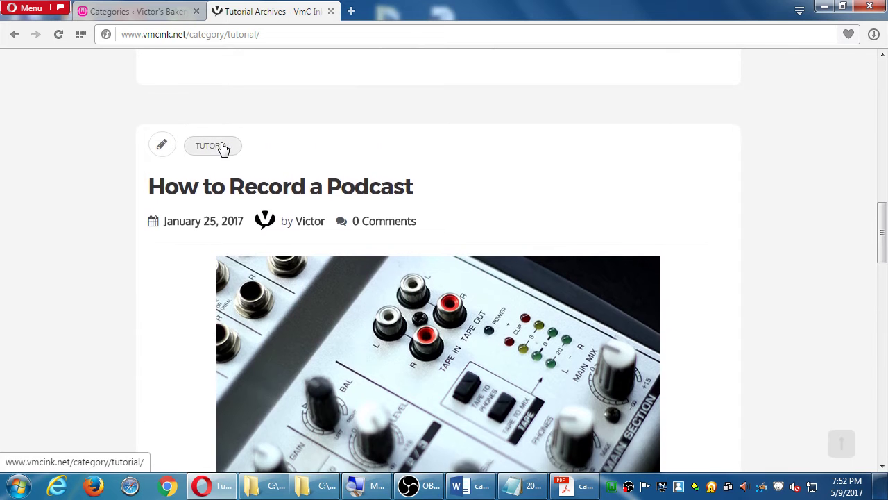
pyautogui.scroll(-9, 222, 149)
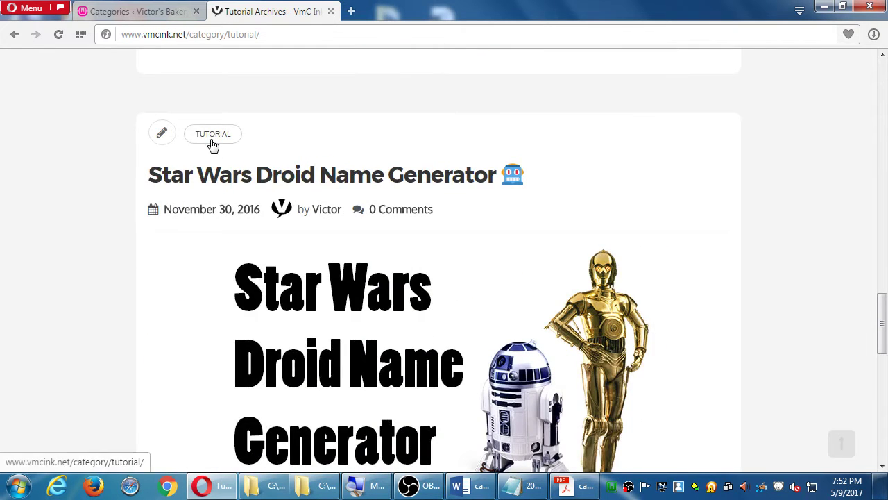
pyautogui.scroll(-6, 215, 142)
pyautogui.scroll(7, 217, 139)
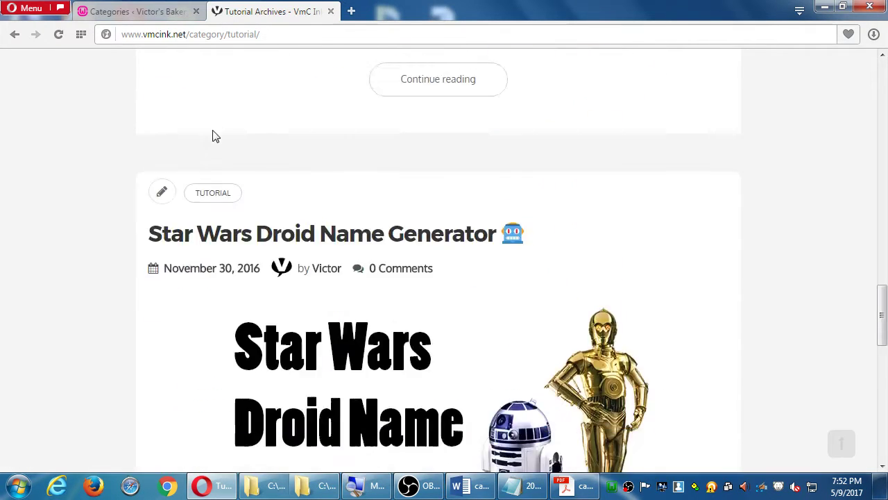
pyautogui.hotkey('alt', 'Left')
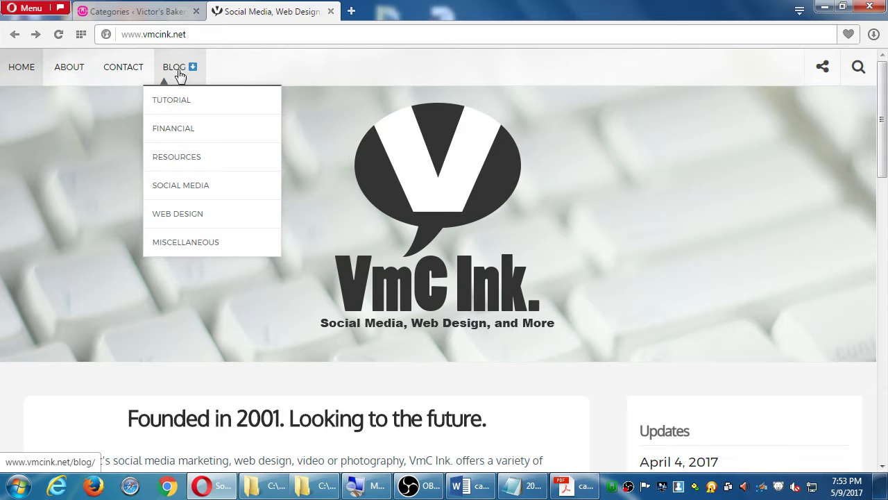
# Step: Review the category list in the Victor's Bakery admin and switch back to the vmcink.net site
pyautogui.click(160, 13)
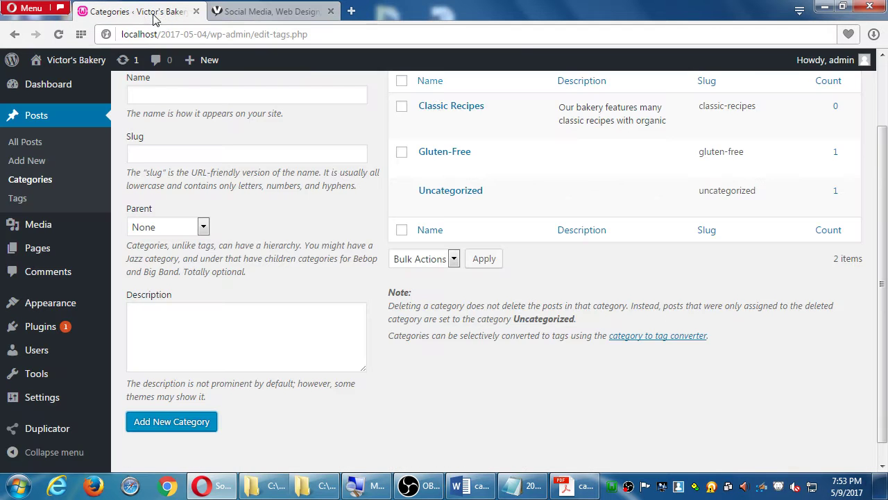
pyautogui.scroll(2, 486, 250)
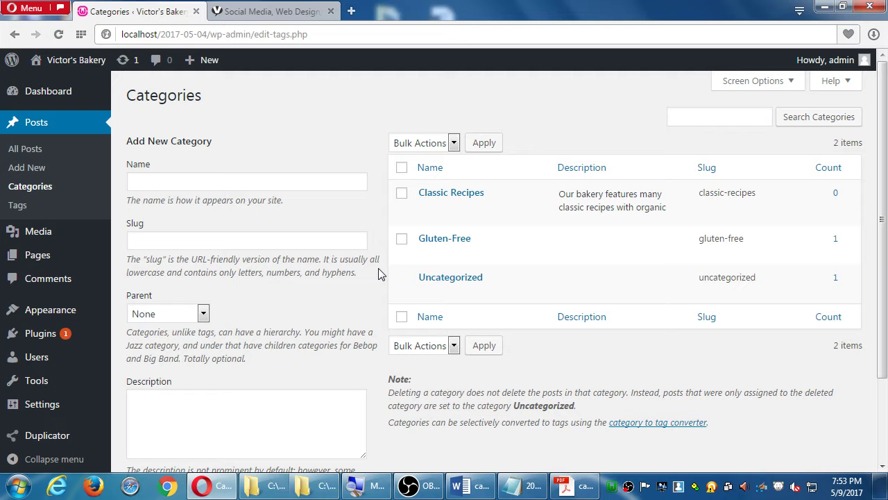
pyautogui.click(283, 14)
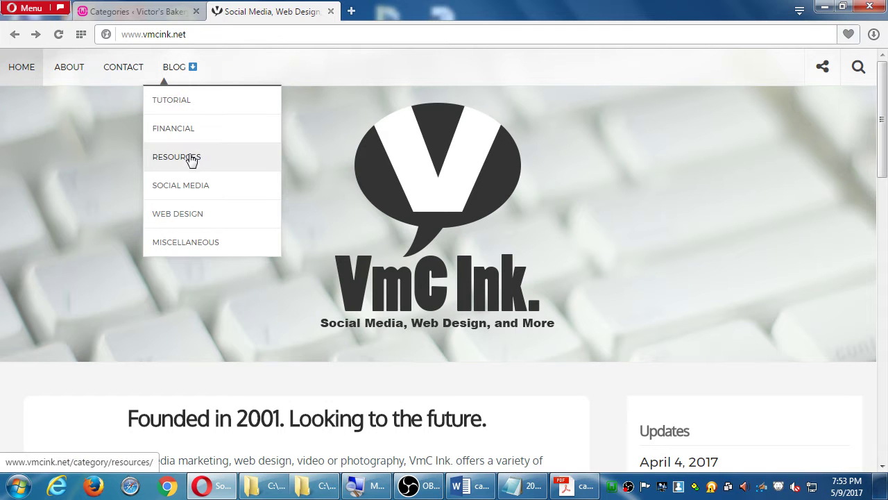
# Step: Open the Resources category of the blog, look through its posts, and return to the home page
pyautogui.click(193, 159)
pyautogui.scroll(-5, 234, 186)
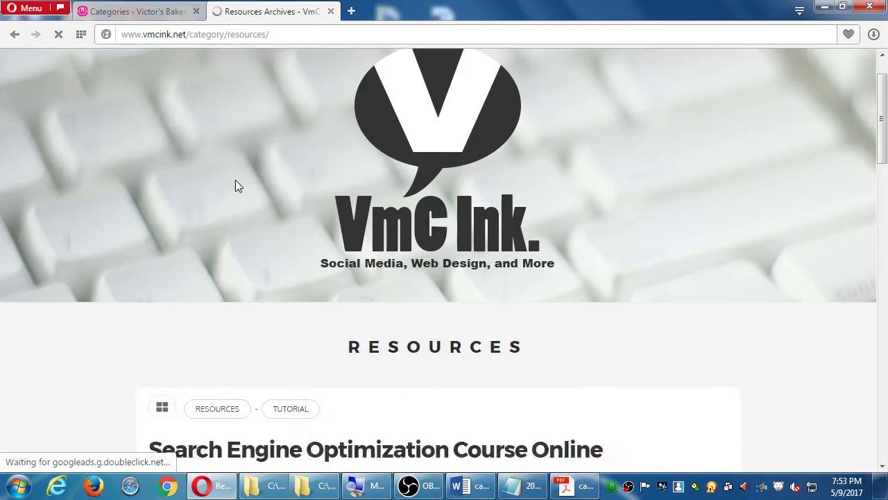
pyautogui.scroll(-10, 240, 182)
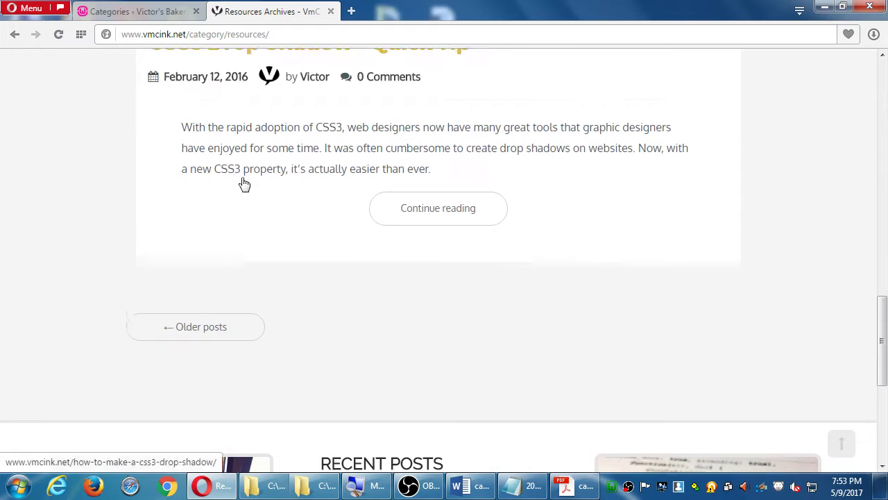
pyautogui.hotkey('alt', 'Left')
# Step: Open the Miscellaneous category from the Blog entry, look through its content, and return to the home page
pyautogui.moveTo(176, 72)
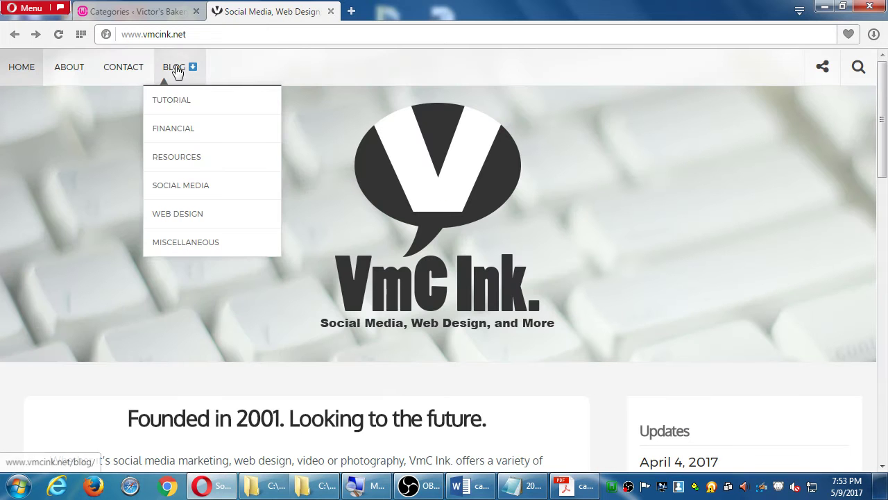
pyautogui.click(219, 242)
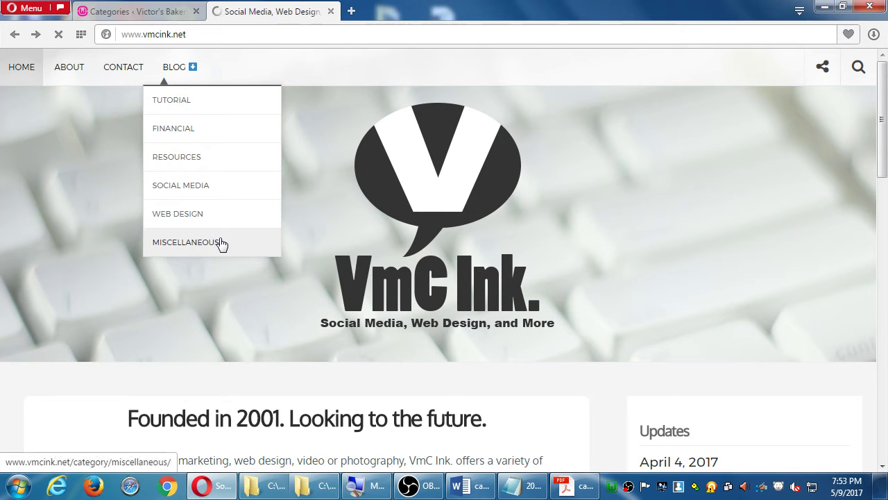
pyautogui.scroll(-6, 298, 244)
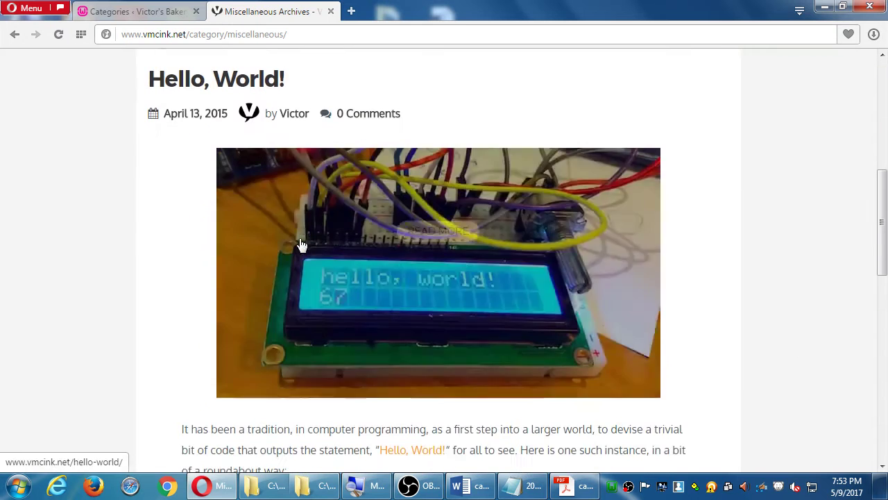
pyautogui.scroll(-6, 168, 222)
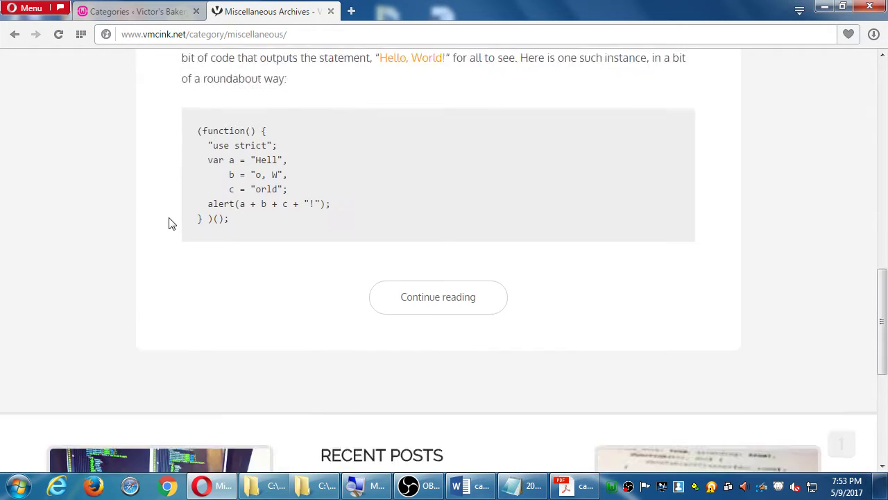
pyautogui.scroll(3, 159, 236)
pyautogui.hotkey('alt', 'Left')
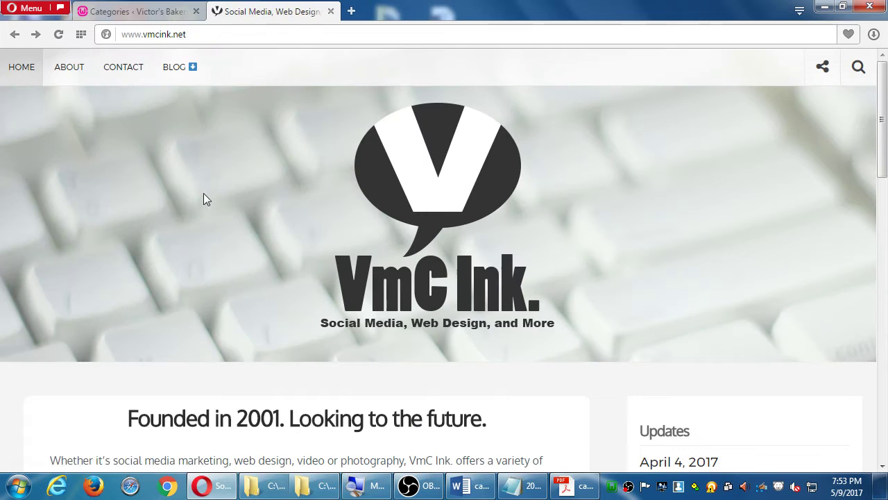
# Step: Switch back to the Victor's Bakery admin and open the Tags page for posts
pyautogui.click(158, 11)
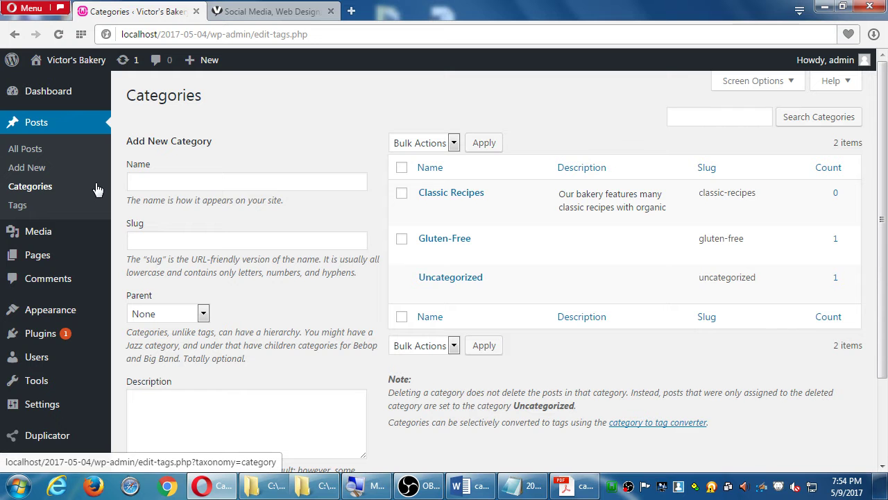
pyautogui.click(17, 204)
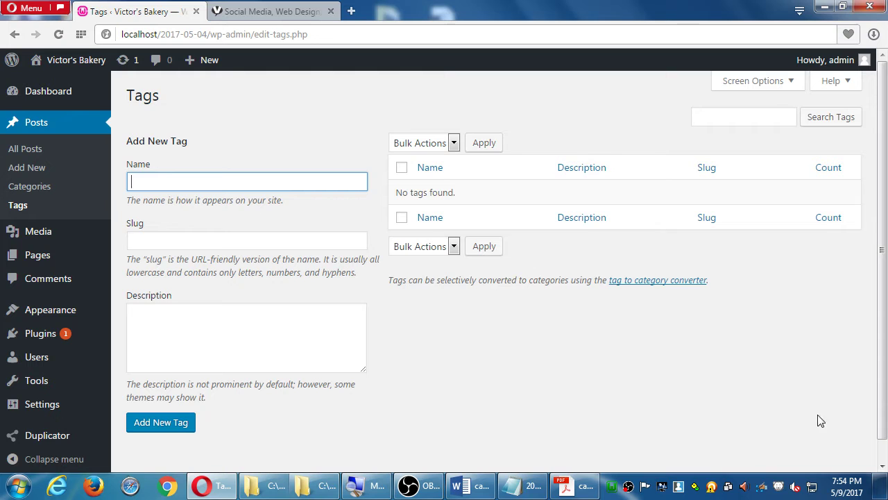
# Step: In the Notepad notes, leave a blank line below the blog tips and add "Categeories for Victor's Bakery:" followed by a tab and "Cakes, Cookies, Pies"
pyautogui.click(527, 490)
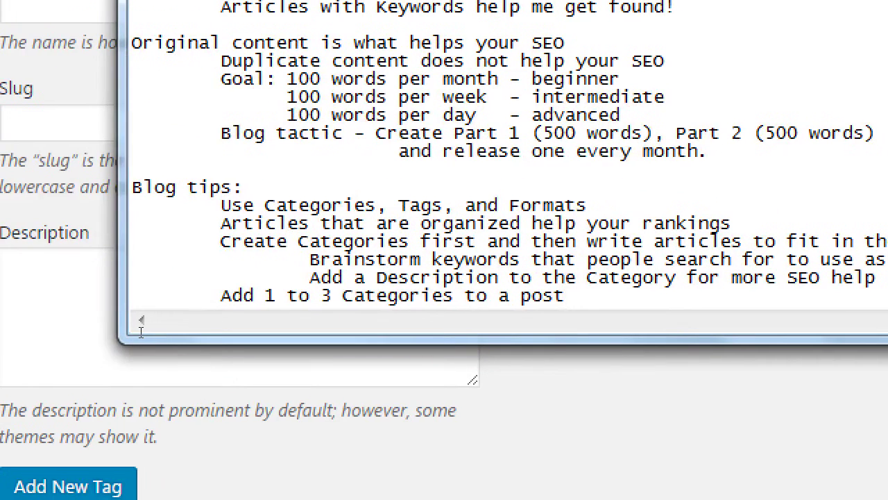
pyautogui.press('Return')
pyautogui.press('Return')
pyautogui.write('Cat')
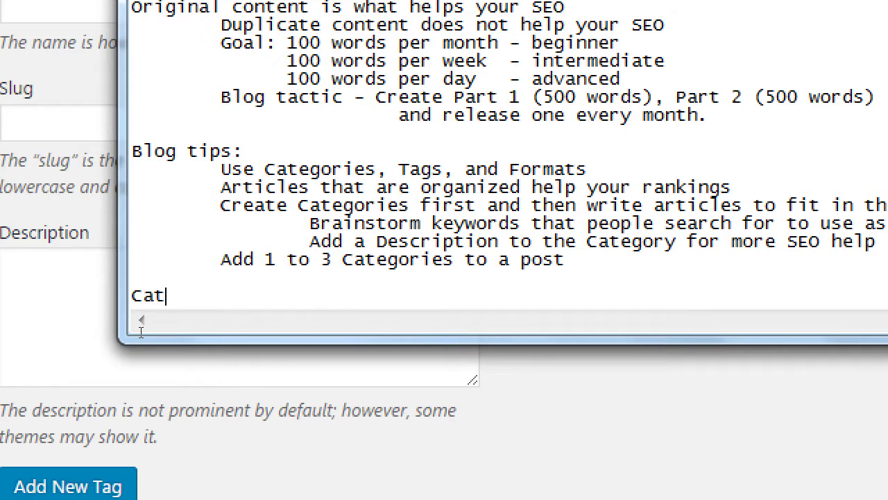
pyautogui.write("egeories for Victor's Baker")
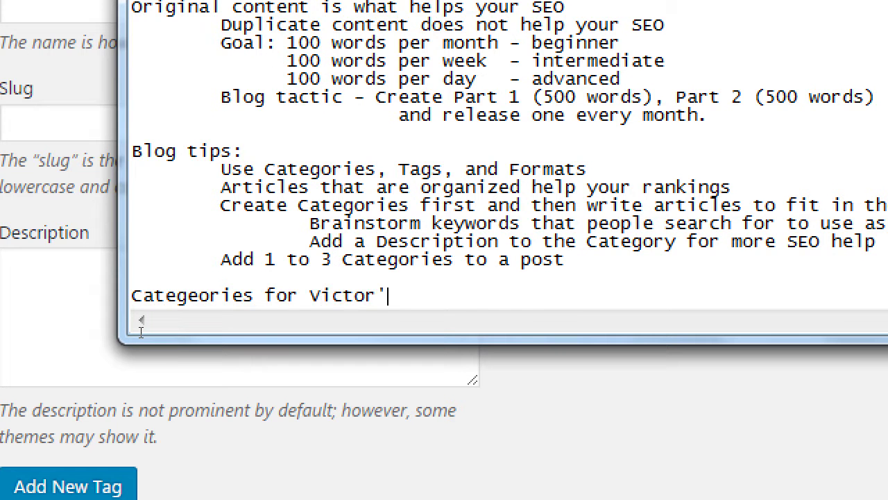
pyautogui.write('y:')
pyautogui.press('Tab')
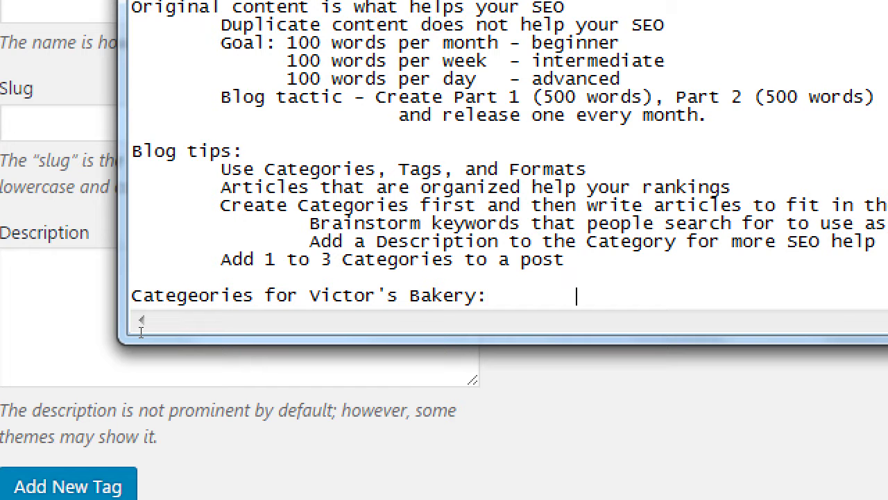
pyautogui.write('Cakes, Cookies')
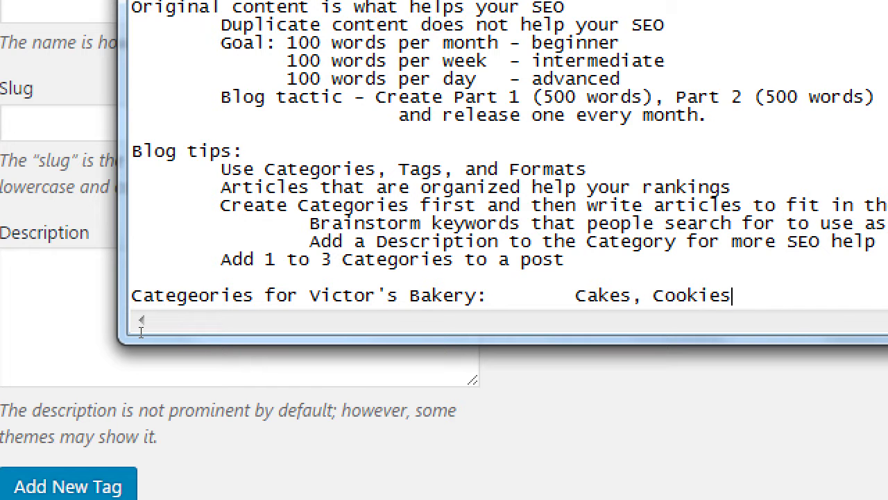
pyautogui.write(', Pies')
# Step: Start a new line below the bakery categories in the notes with the label "Tags for Victor's Bakery", aligned for its values
pyautogui.press('Return')
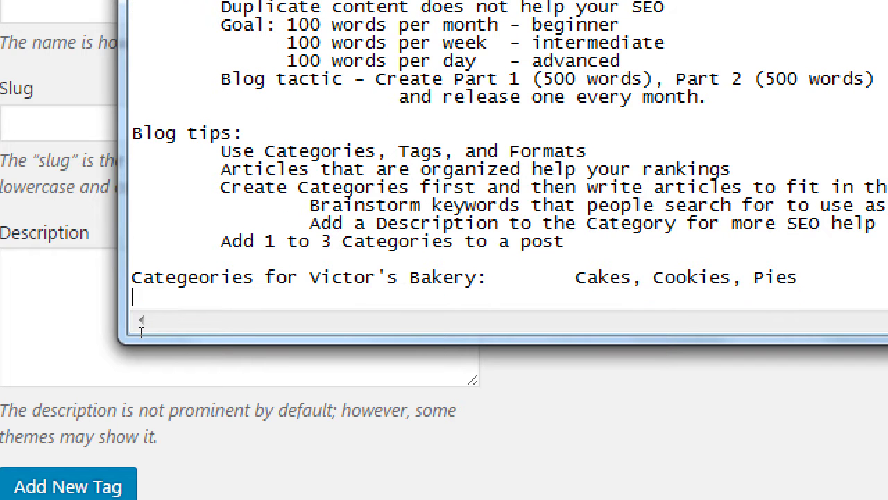
pyautogui.write("Tags for Victor's Bakery")
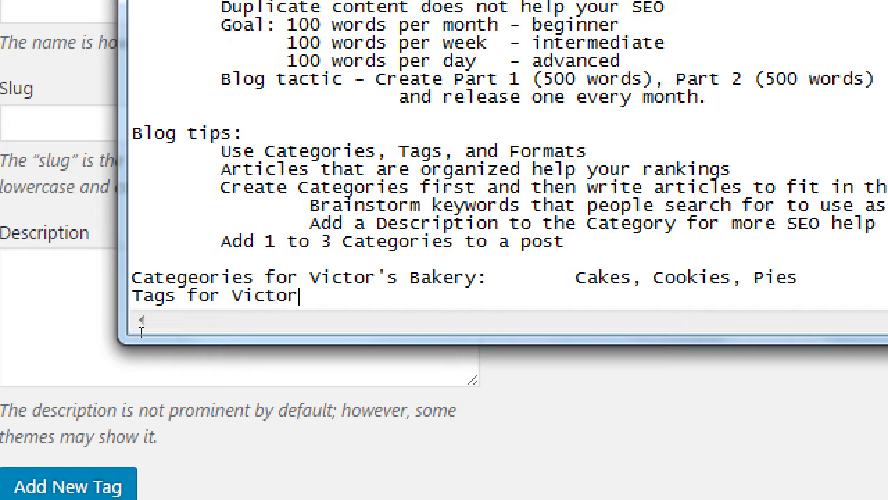
pyautogui.press('Tab')
pyautogui.press('Tab')
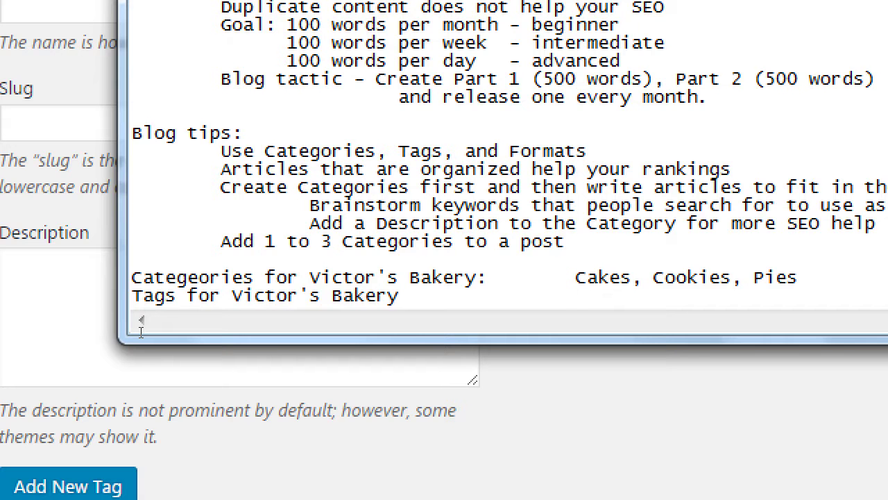
# Step: List the example tags "Chocolate, Vanilla, Gluten-Free" beside the Victor's Bakery tags label
pyautogui.write('Chocolcate')
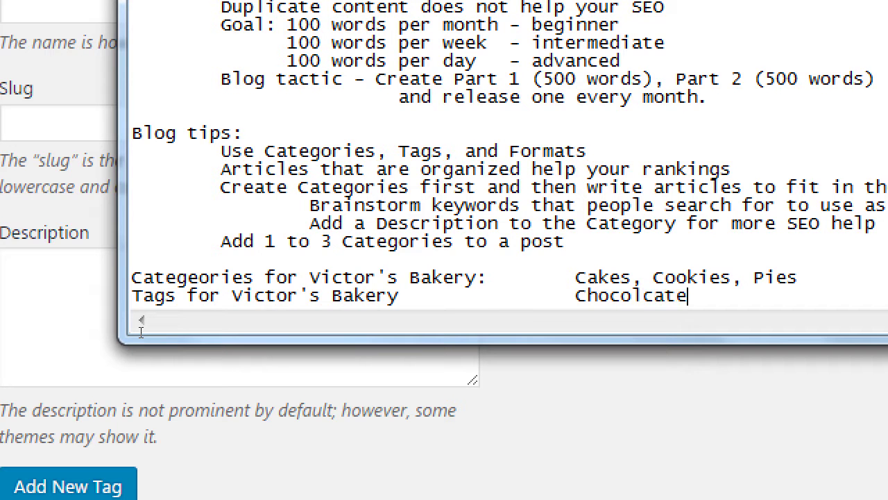
pyautogui.press('BackSpace')
pyautogui.press('BackSpace')
pyautogui.press('BackSpace')
pyautogui.press('BackSpace')
pyautogui.write('ate, Vni')
pyautogui.press('BackSpace')
pyautogui.press('BackSpace')
pyautogui.write('ani')
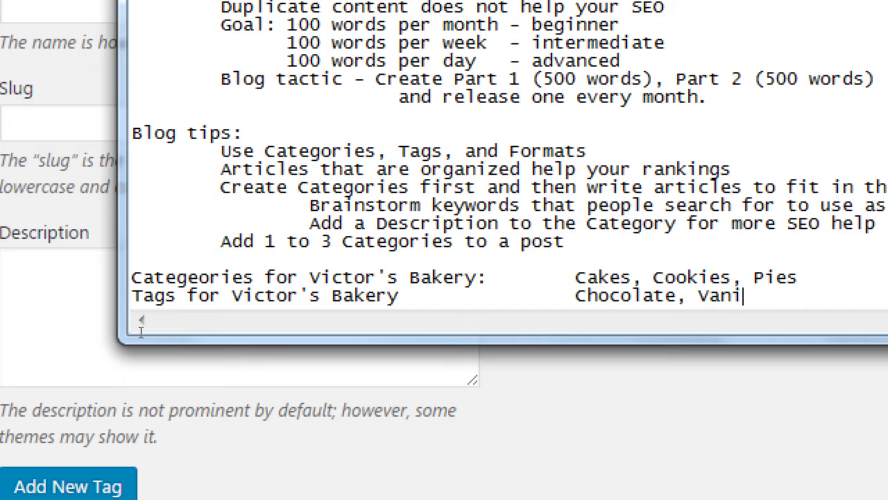
pyautogui.write('lla, Gluten-F')
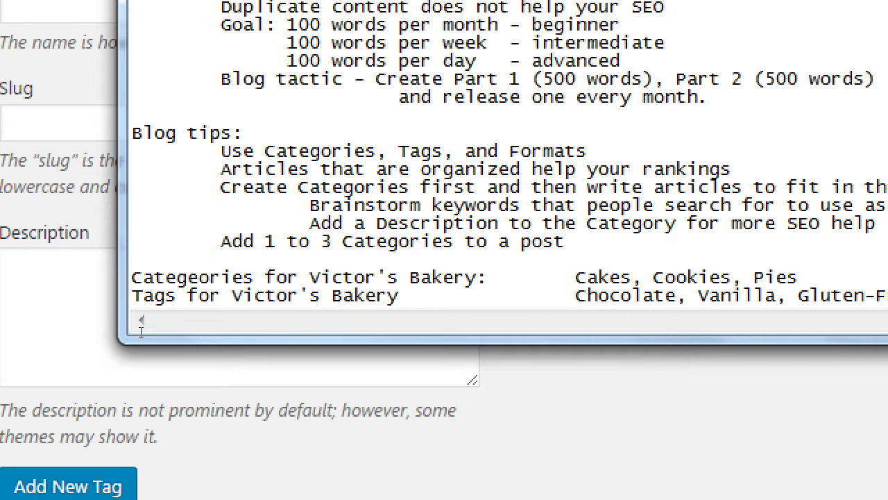
pyautogui.write('ree')
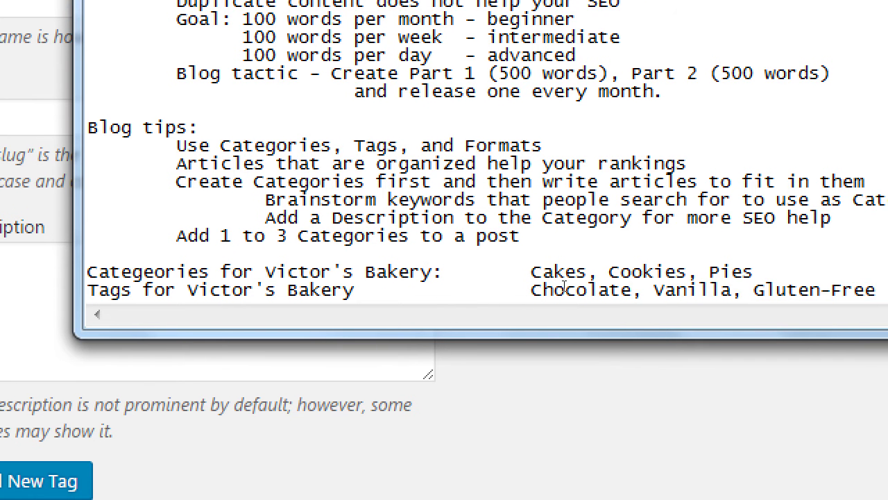
# Step: Highlight the example tag "Gluten-Free" at the end of the bakery tags line
pyautogui.hotkey('ctrl', 'shift', 'Left')
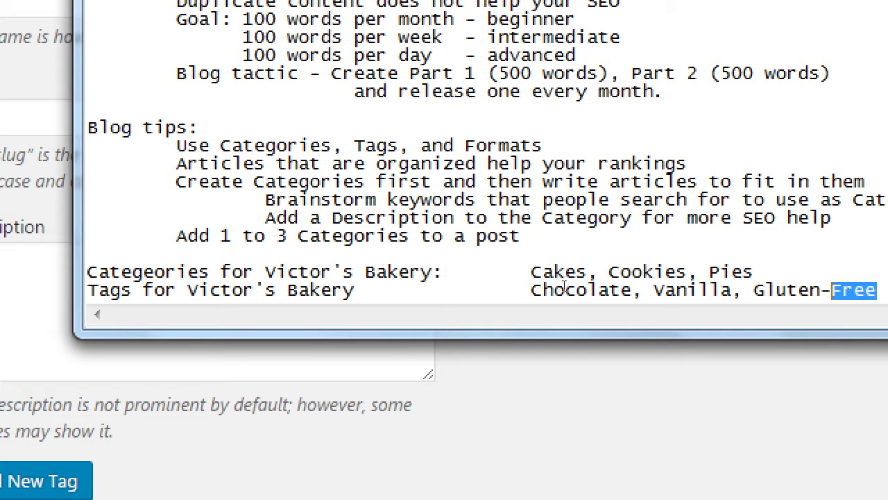
pyautogui.hotkey('ctrl', 'shift', 'Left')
pyautogui.hotkey('ctrl', 'shift', 'Left')
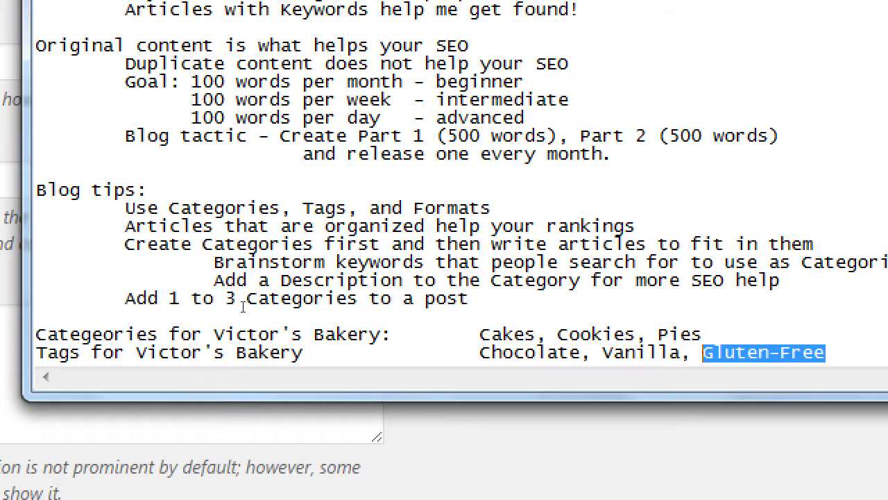
# Step: Leave a blank line below the bakery tags and add "Recommendation: Develop Tags after writing an Article"
pyautogui.press('End')
pyautogui.press('Return')
pyautogui.press('Return')
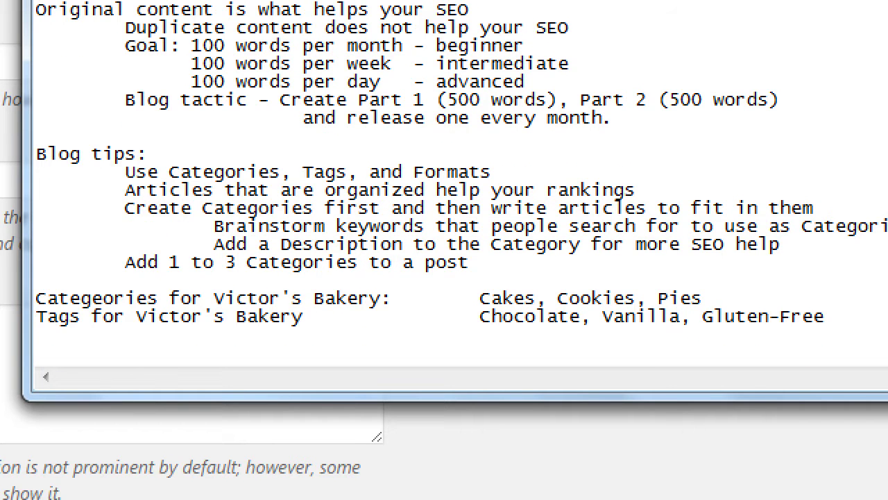
pyautogui.write('Recomme')
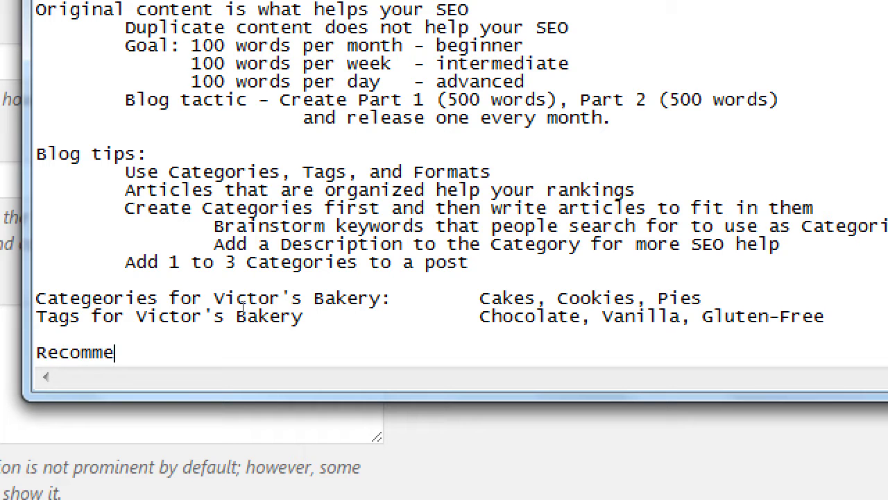
pyautogui.write('ndation')
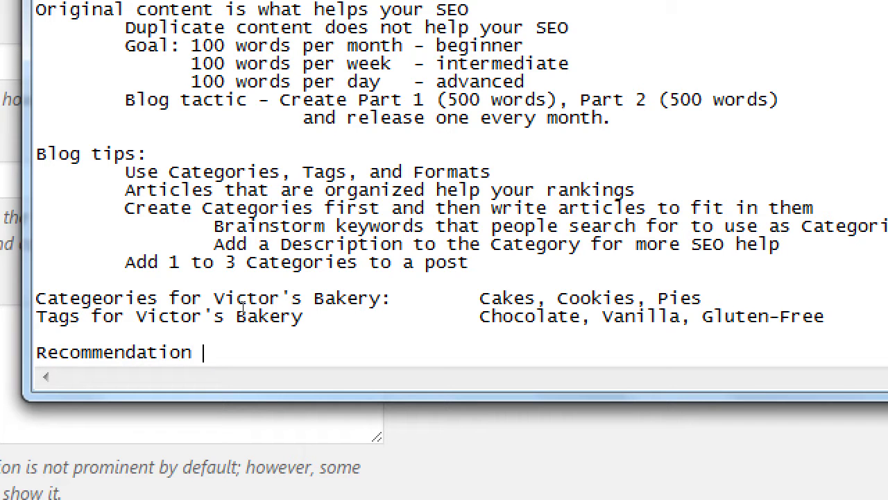
pyautogui.write(': Develop')
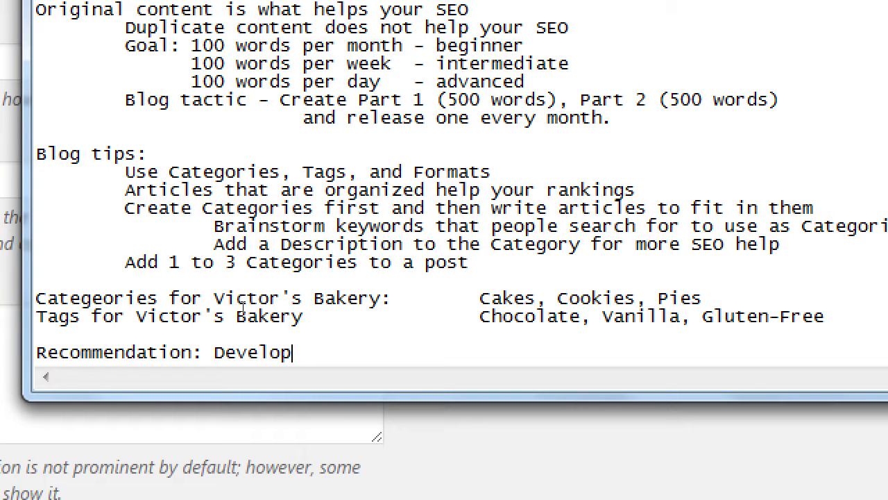
pyautogui.write('Tags after wr')
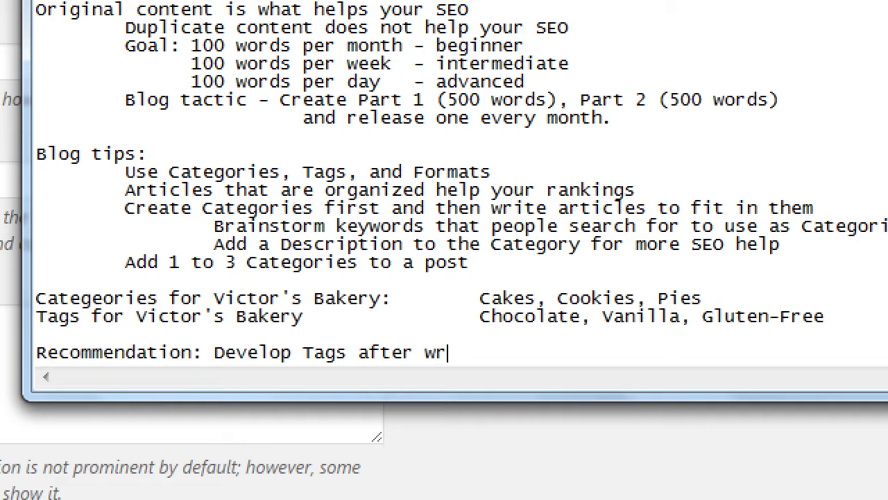
pyautogui.write('iting an Article')
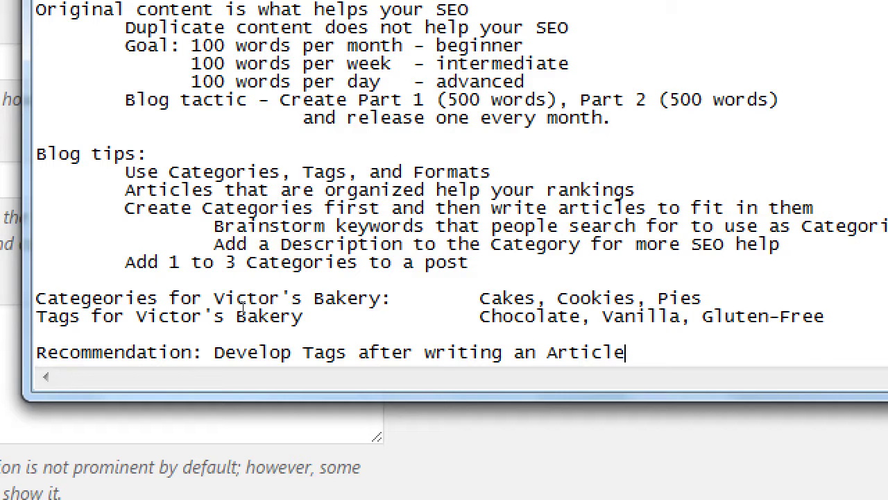
# Step: Leave a blank line below the recommendation and begin an indented line with "Create categories"
pyautogui.press('Return')
pyautogui.press('Return')
pyautogui.press('Tab')
pyautogui.write('C')
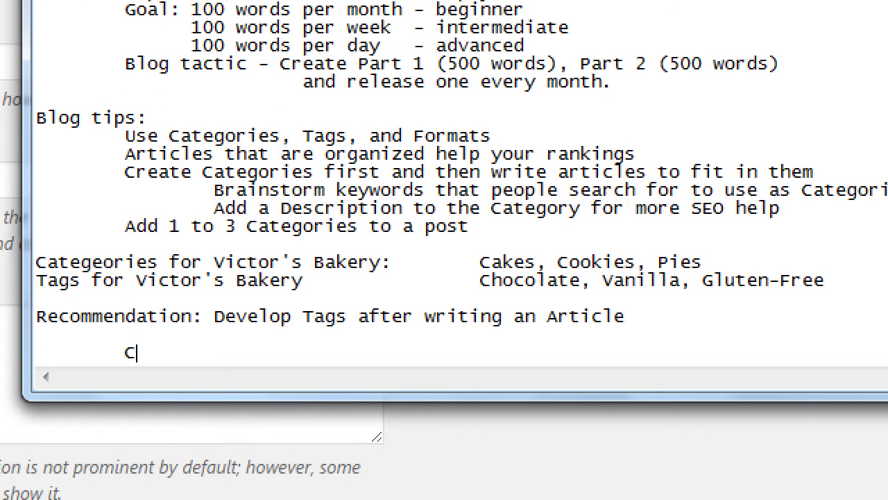
pyautogui.write('ategor')
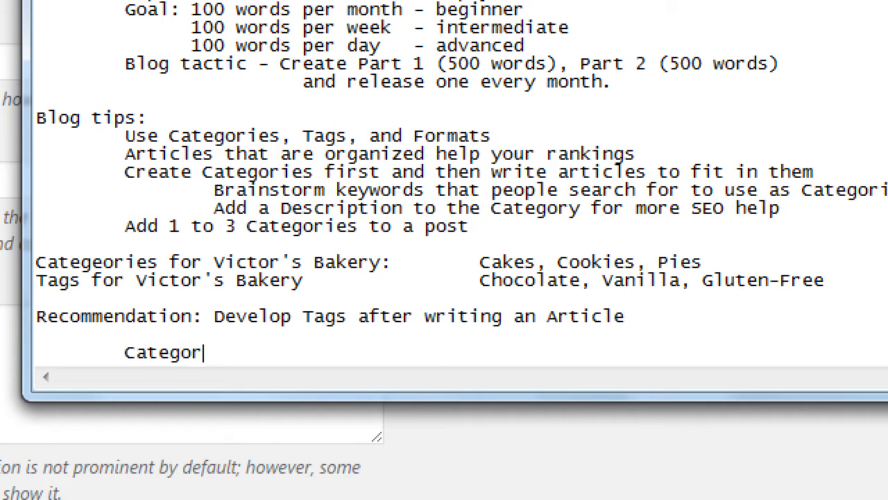
pyautogui.hotkey('ctrl', 'shift', 'Left')
pyautogui.write('Cre')
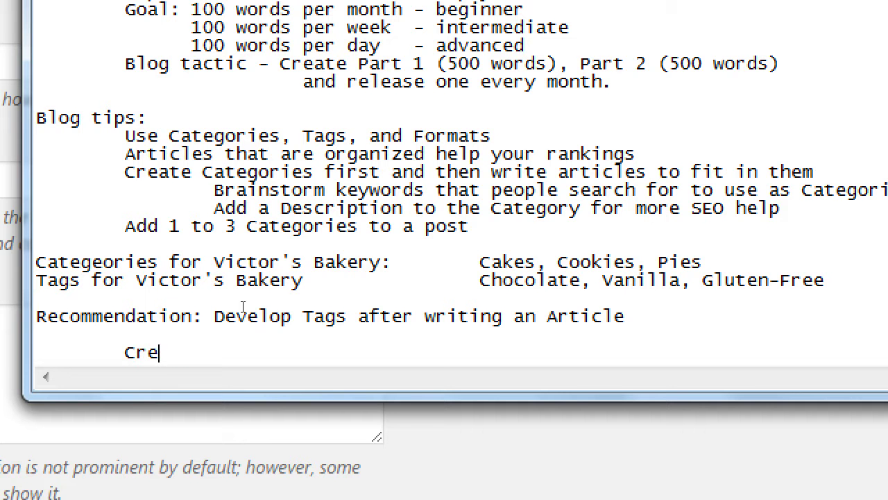
pyautogui.write('ate cateori')
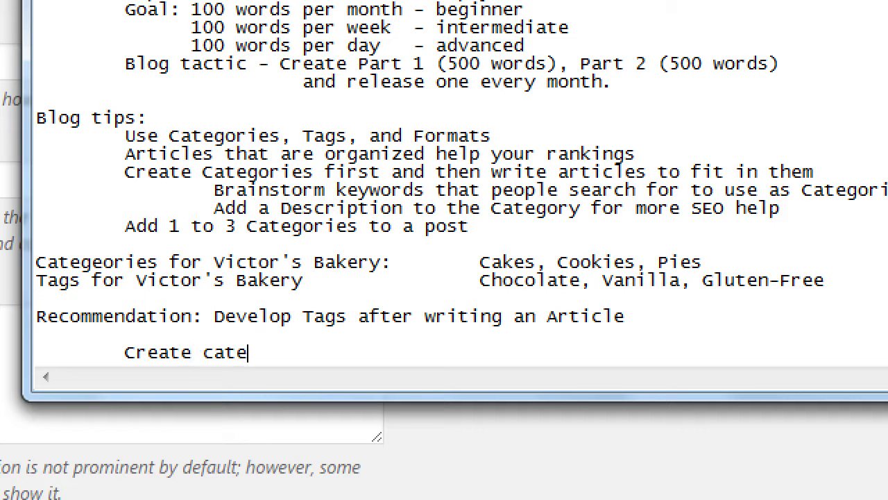
pyautogui.press('BackSpace')
pyautogui.press('BackSpace')
pyautogui.press('BackSpace')
pyautogui.press('BackSpace')
pyautogui.write('egor')
pyautogui.press('BackSpace')
pyautogui.press('BackSpace')
pyautogui.press('BackSpace')
pyautogui.write('gories')
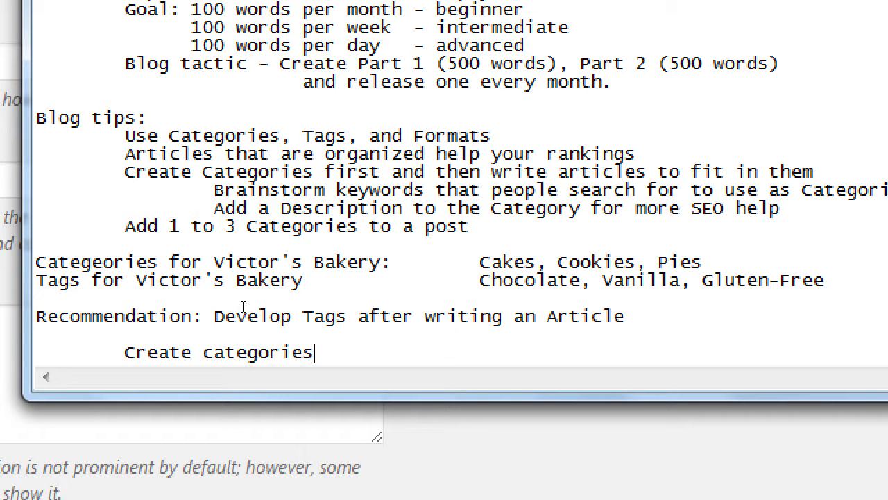
# Step: Complete the indented line as "Create categories, then Write the article, then add the Tags."
pyautogui.write(' then Write the artic')
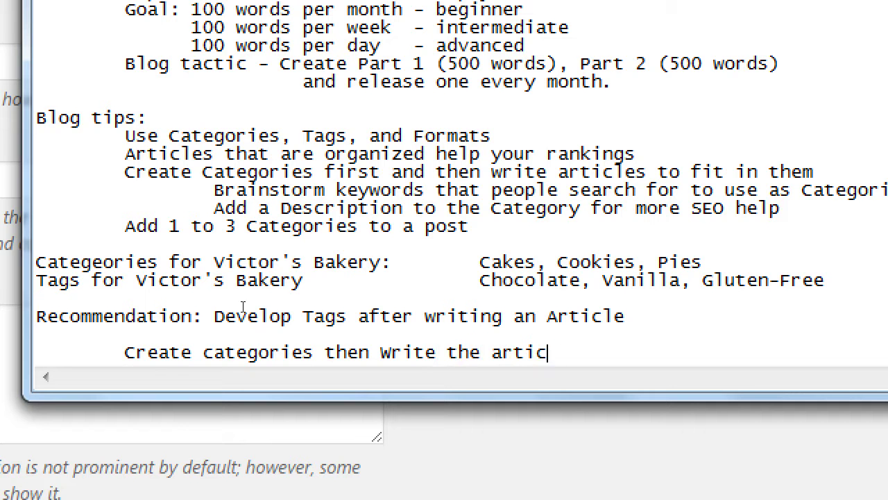
pyautogui.write('le, then ad')
pyautogui.write('d the Tags.')
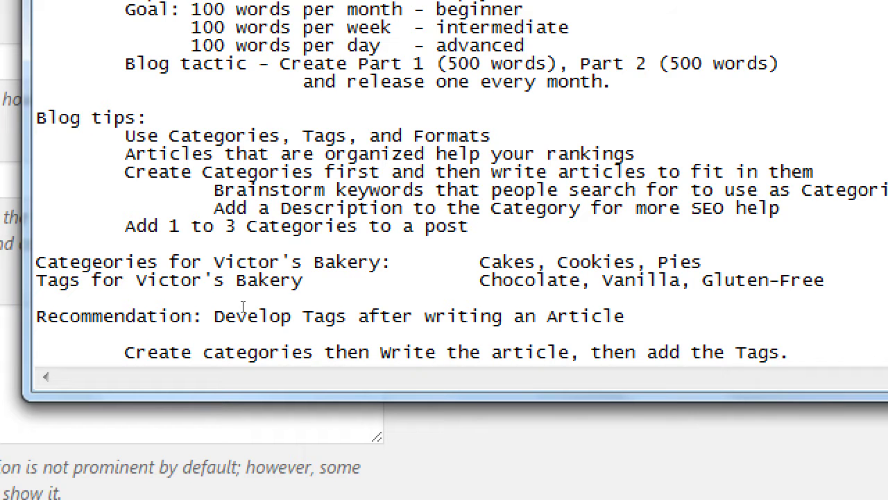
pyautogui.write(',')
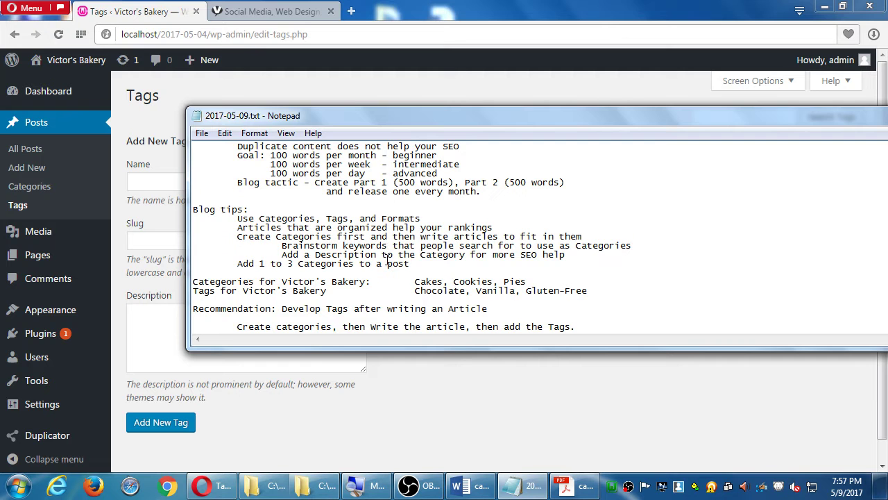
# Step: Switch to the VmC Ink website in the browser and open the blog article "How to Use Mastodon.social"
pyautogui.click(244, 4)
pyautogui.click(234, 8)
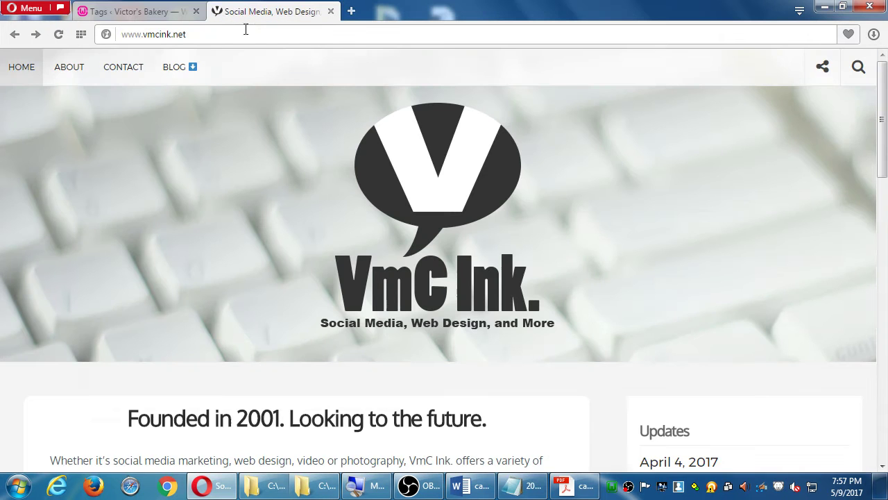
pyautogui.scroll(-3, 304, 272)
pyautogui.scroll(3, 198, 99)
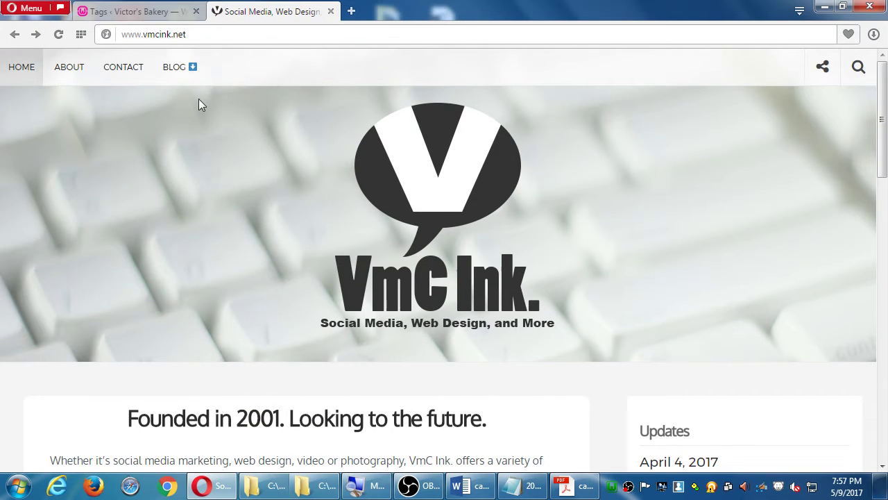
pyautogui.click(174, 70)
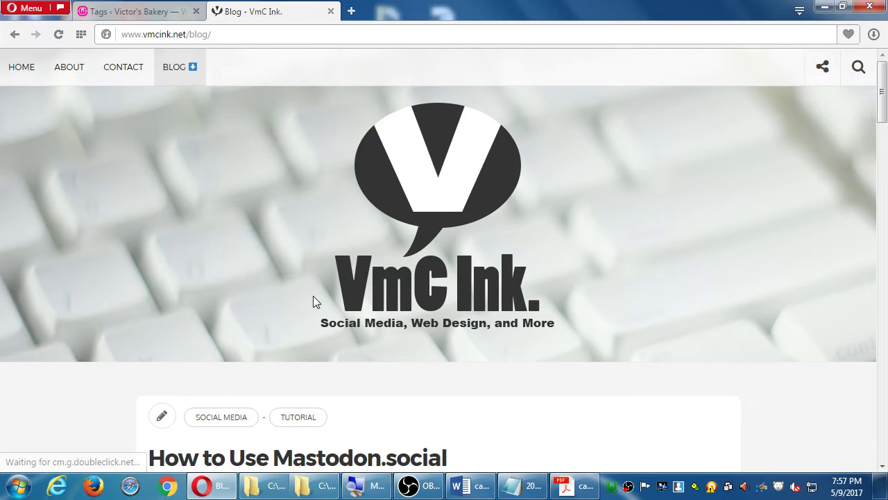
pyautogui.scroll(-2, 310, 295)
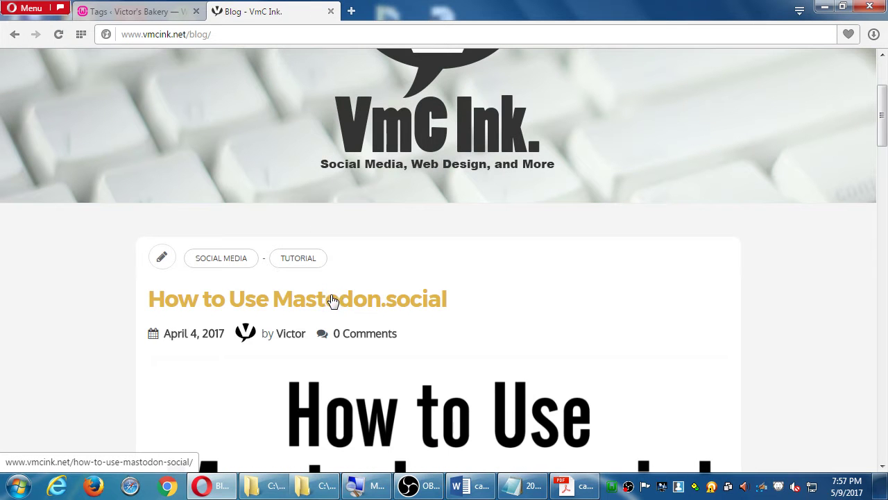
pyautogui.click(329, 298)
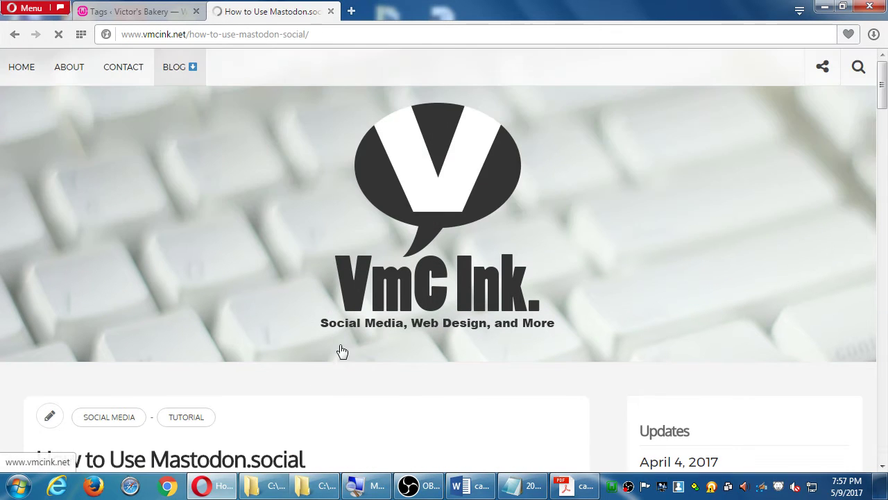
# Step: Look through the Mastodon.social article from its category labels down to the comment form, checking where tags might appear
pyautogui.scroll(-2, 341, 352)
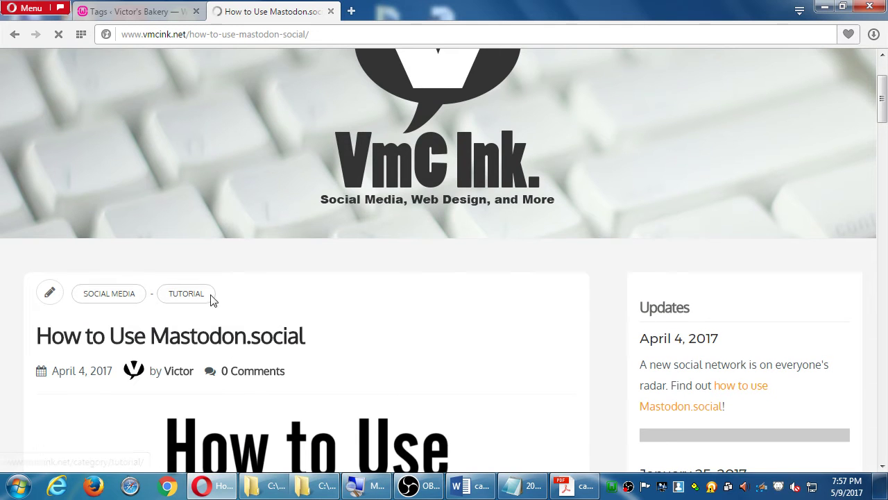
pyautogui.scroll(-8, 212, 318)
pyautogui.scroll(-8, 217, 318)
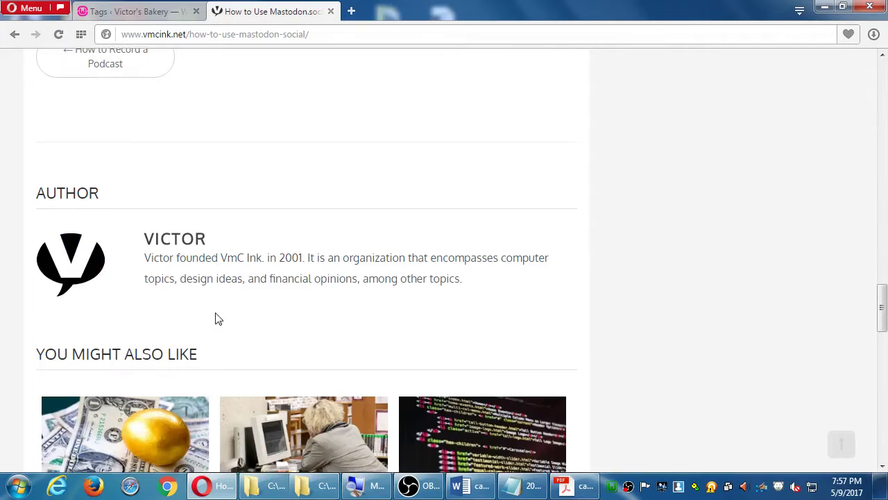
pyautogui.scroll(5, 216, 317)
pyautogui.scroll(3, 216, 316)
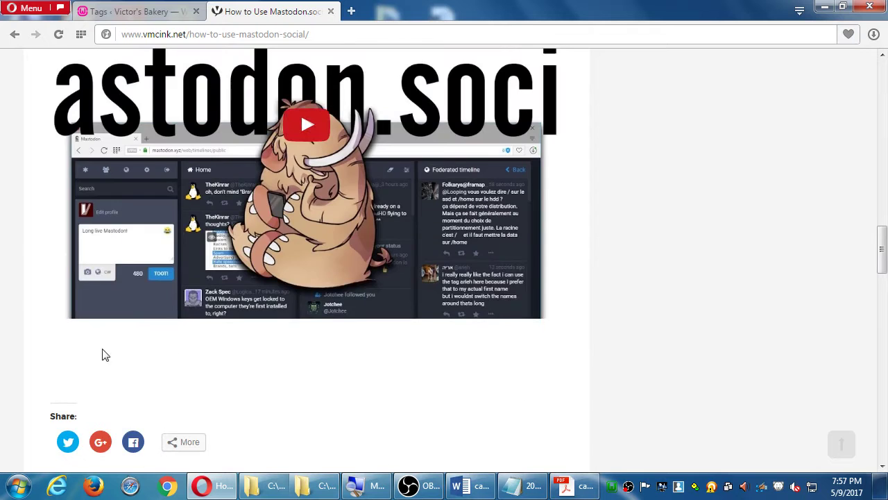
pyautogui.scroll(-7, 620, 389)
pyautogui.scroll(-4, 621, 387)
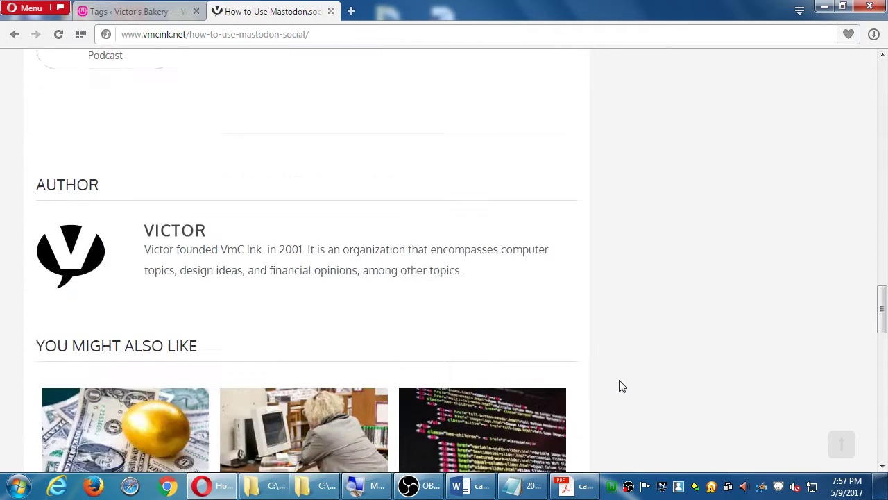
pyautogui.scroll(-1, 619, 384)
pyautogui.scroll(-5, 619, 382)
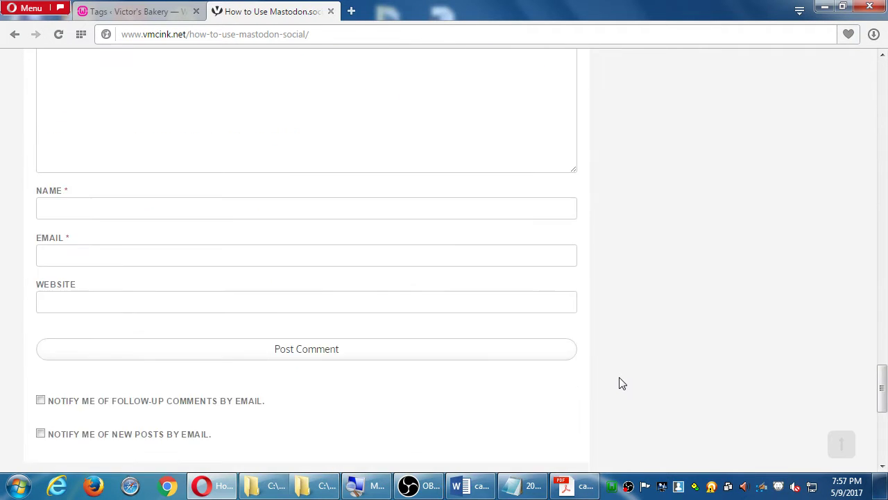
# Step: Recheck the area around the article's share links and open the page's HTML source
pyautogui.scroll(8, 621, 384)
pyautogui.scroll(6, 621, 386)
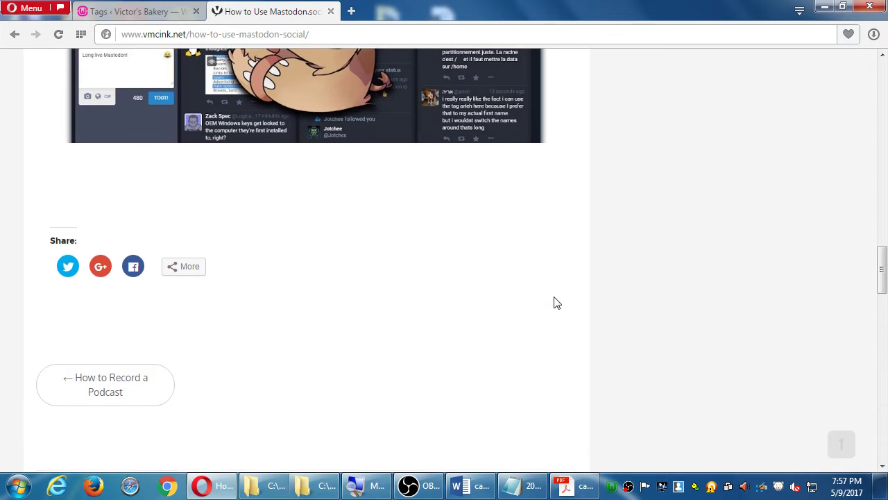
pyautogui.scroll(4, 566, 291)
pyautogui.hotkey('ctrl', 'u')
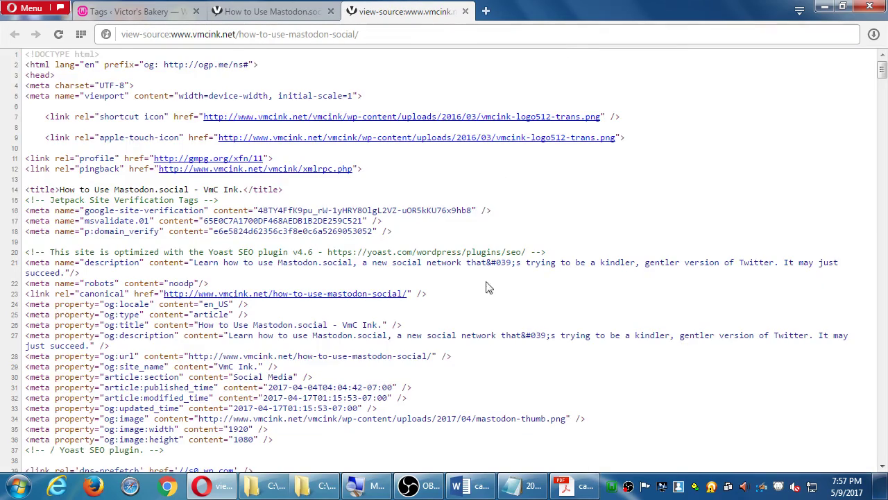
# Step: Skim the Mastodon.social article's HTML source for its tags and close the source view
pyautogui.scroll(-5, 486, 287)
pyautogui.scroll(-5, 469, 291)
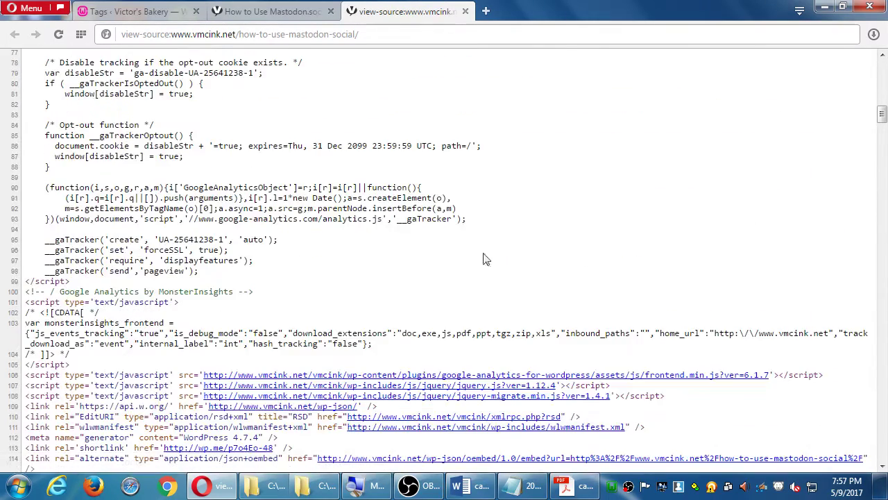
pyautogui.click(464, 12)
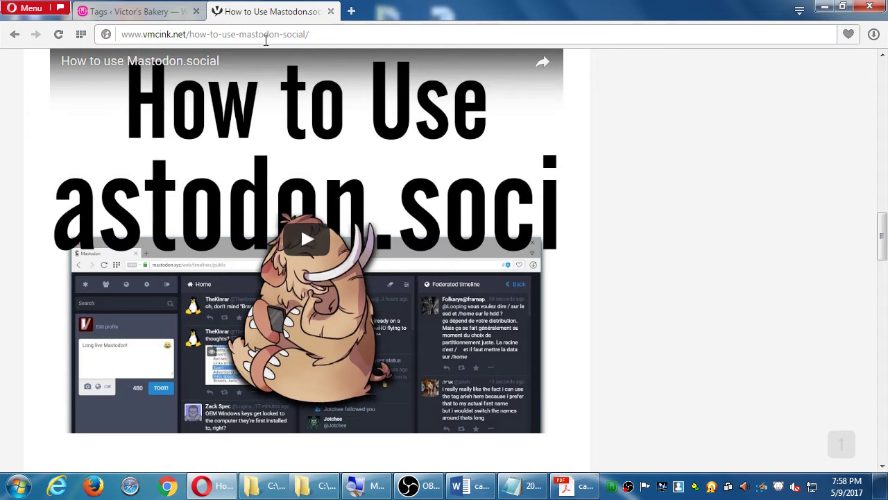
# Step: Go to the website pmdinteractive.com and open its Blog page
pyautogui.click(266, 36)
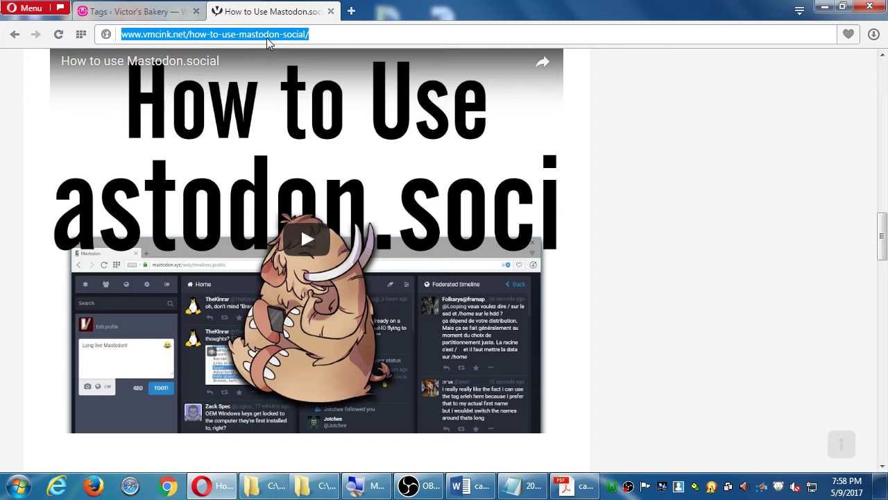
pyautogui.write('p')
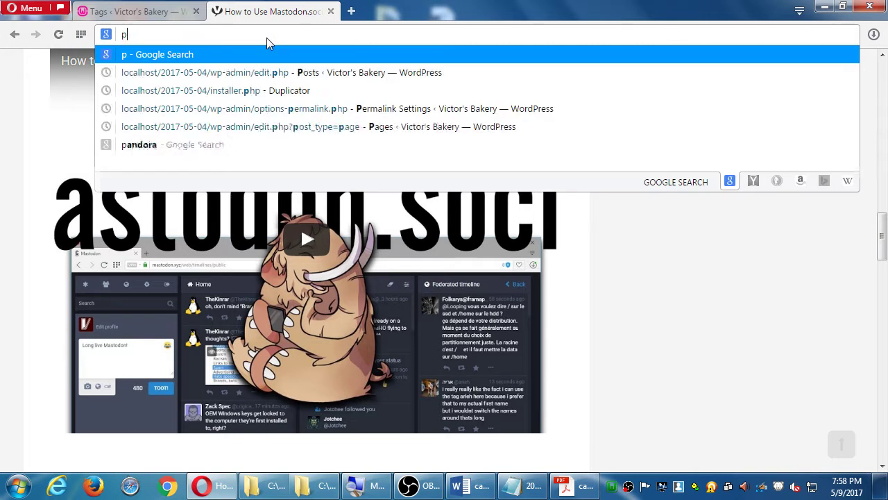
pyautogui.write('mdinteracti')
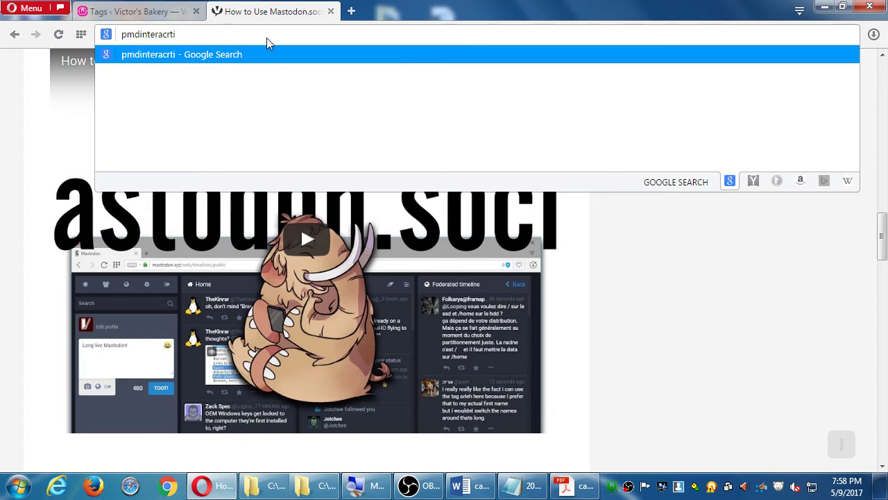
pyautogui.press('BackSpace')
pyautogui.press('BackSpace')
pyautogui.write('tive.com')
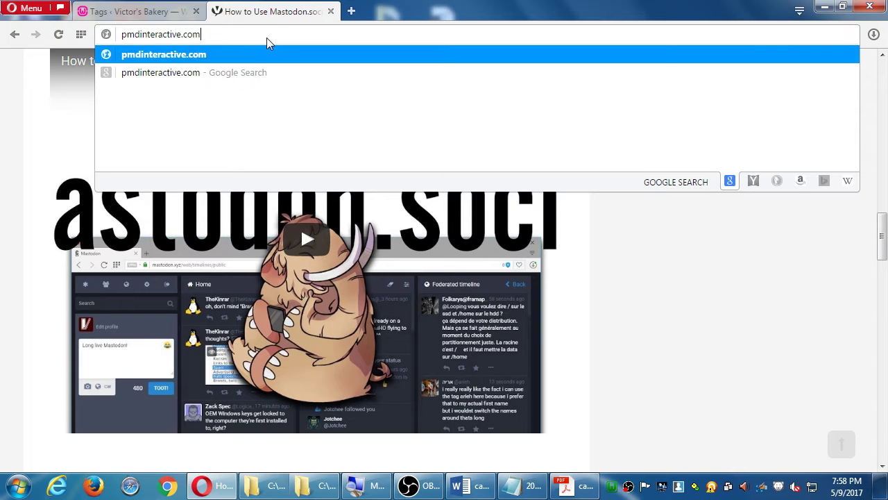
pyautogui.press('Return')
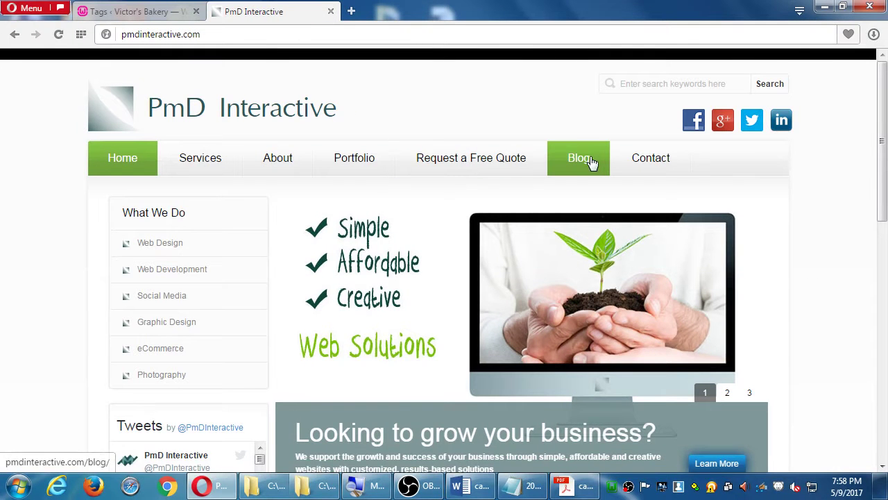
pyautogui.click(590, 160)
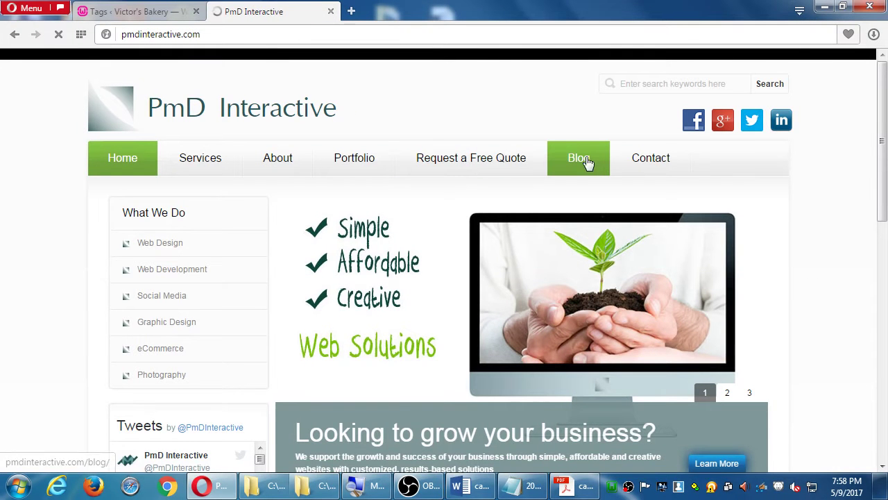
# Step: Look through the PmD Interactive blog listing, checking how each post is presented with a short preview
pyautogui.scroll(-2, 429, 283)
pyautogui.scroll(-8, 429, 283)
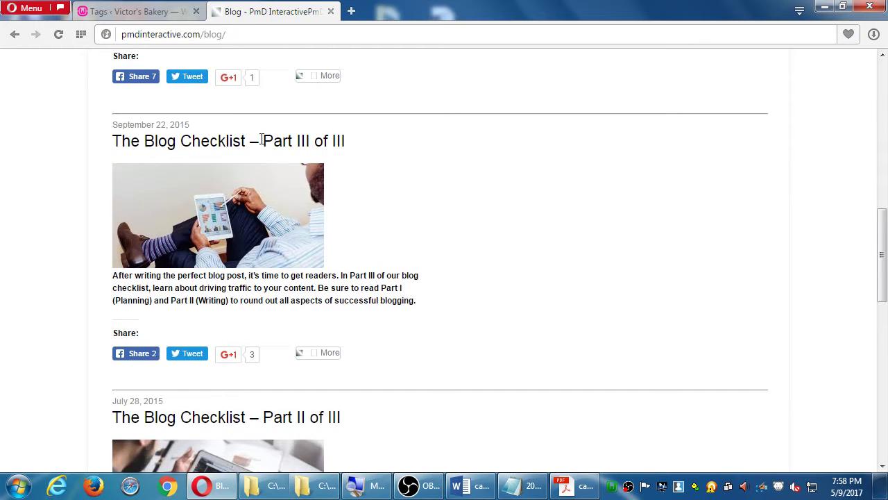
pyautogui.scroll(-6, 266, 194)
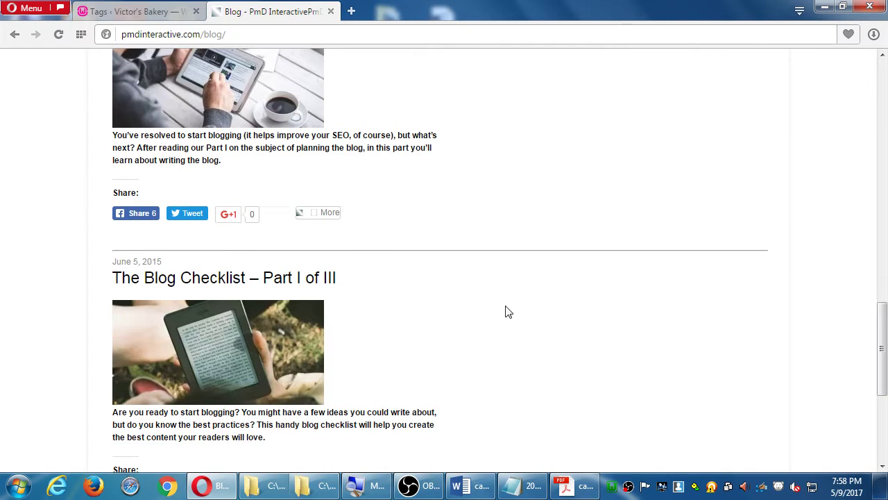
pyautogui.scroll(1, 521, 309)
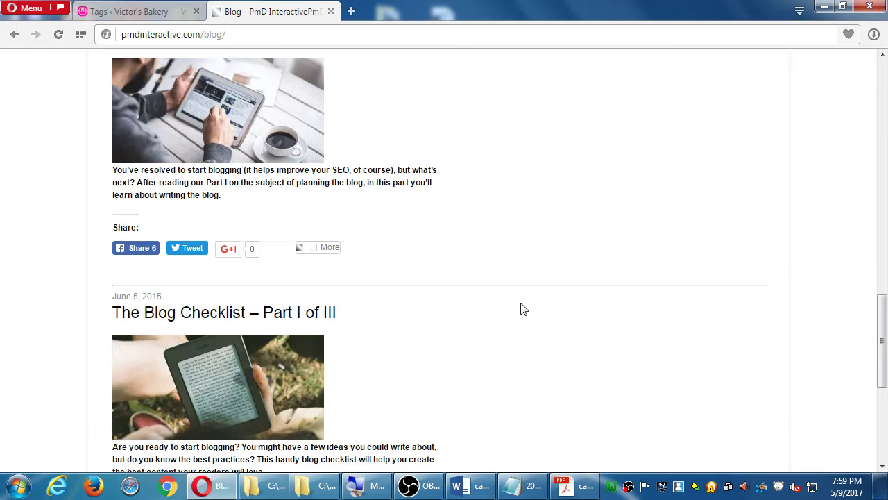
pyautogui.scroll(5, 523, 309)
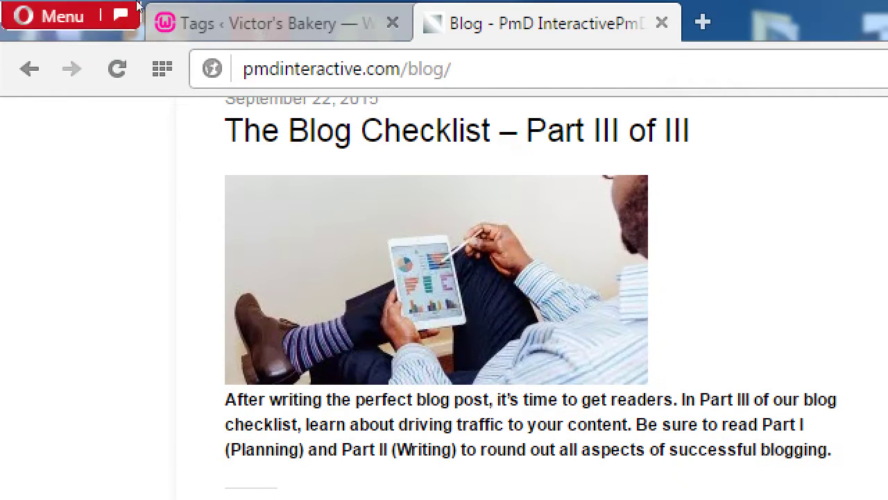
pyautogui.hotkey('ctrl', 'l')
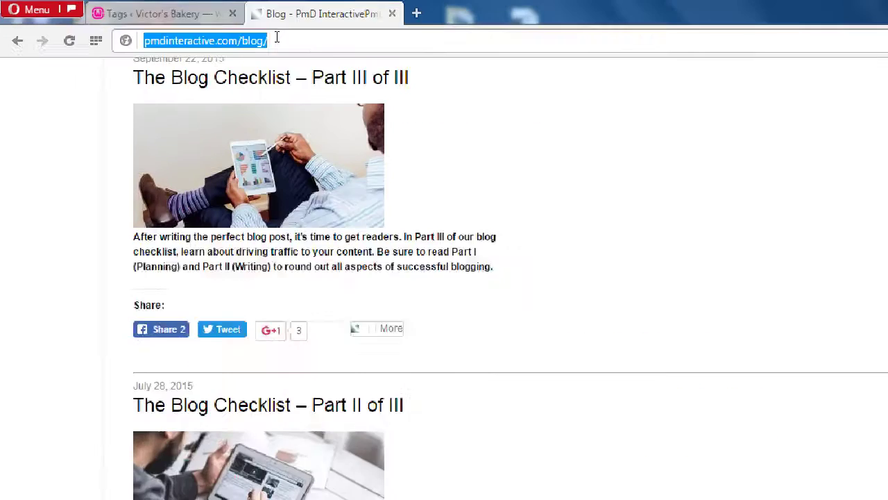
pyautogui.scroll(1, 390, 206)
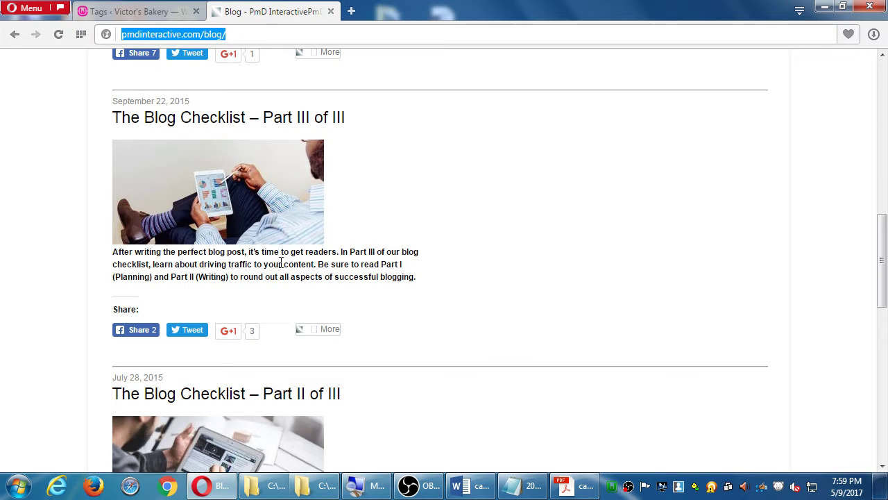
# Step: Review the preview text of "The Blog Checklist – Part III of III" and open the full article
pyautogui.moveTo(248, 264); pyautogui.dragTo(338, 276)
pyautogui.click(400, 282)
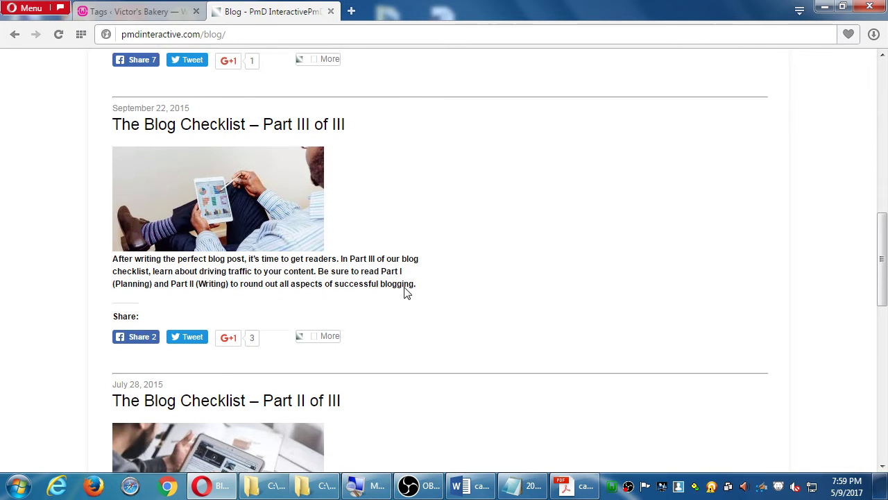
pyautogui.scroll(4, 406, 289)
pyautogui.scroll(-1, 407, 289)
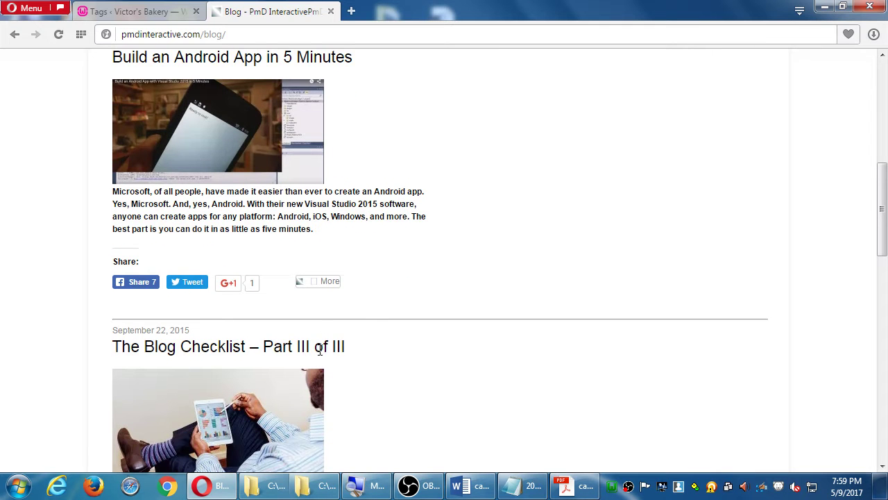
pyautogui.scroll(-1, 282, 353)
pyautogui.click(370, 347)
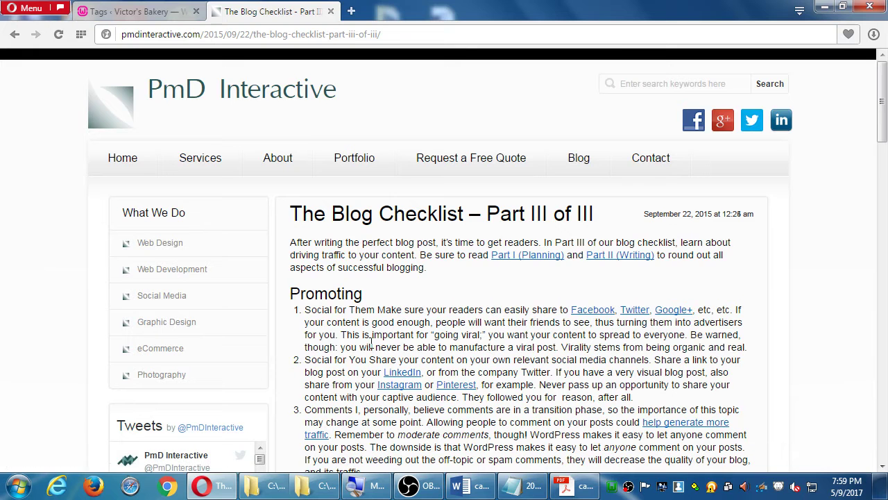
# Step: Load vmcink.net in a new browser tab and open its Blog page
pyautogui.hotkey('ctrl', 't')
pyautogui.write('v,c')
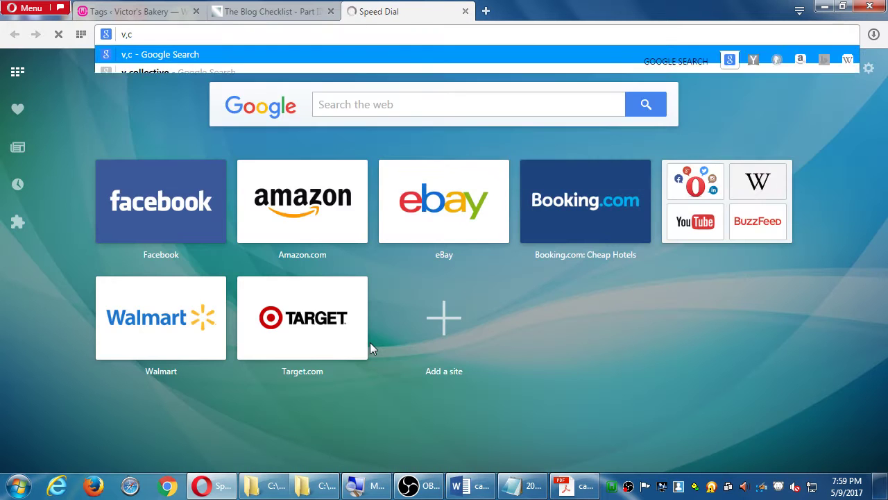
pyautogui.press('Return')
pyautogui.hotkey('ctrl', 'l')
pyautogui.write('vmcink.net')
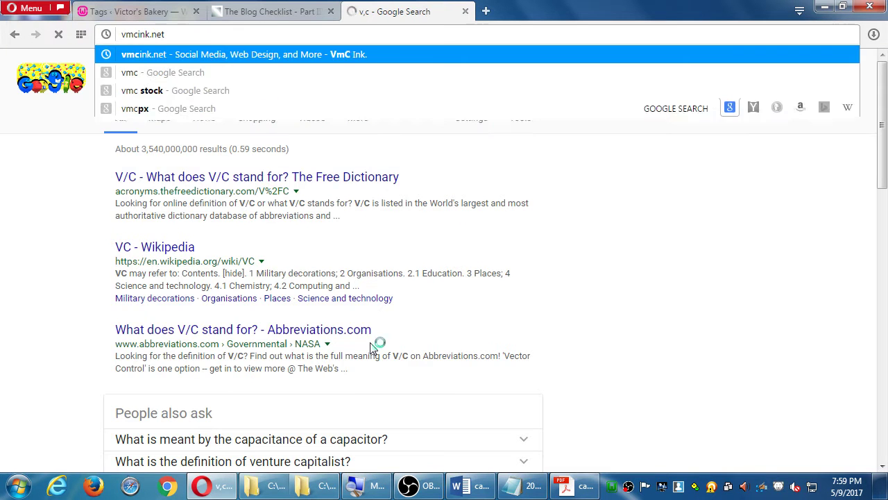
pyautogui.press('Return')
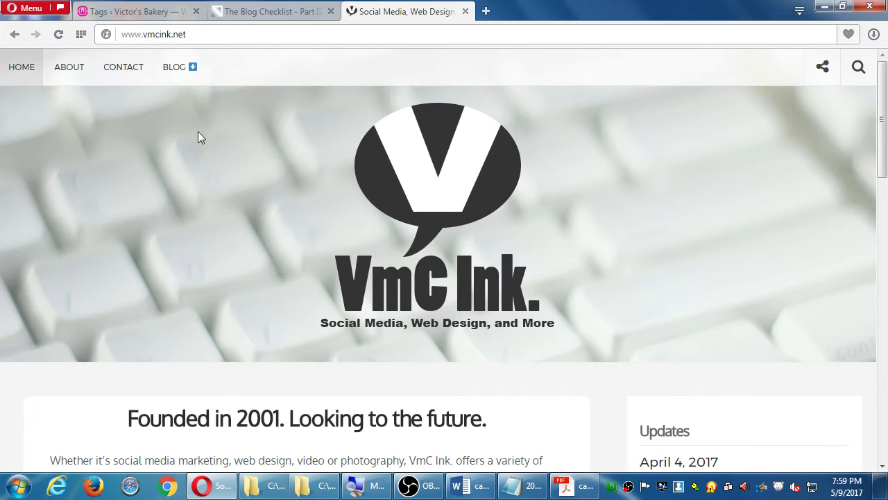
pyautogui.click(188, 66)
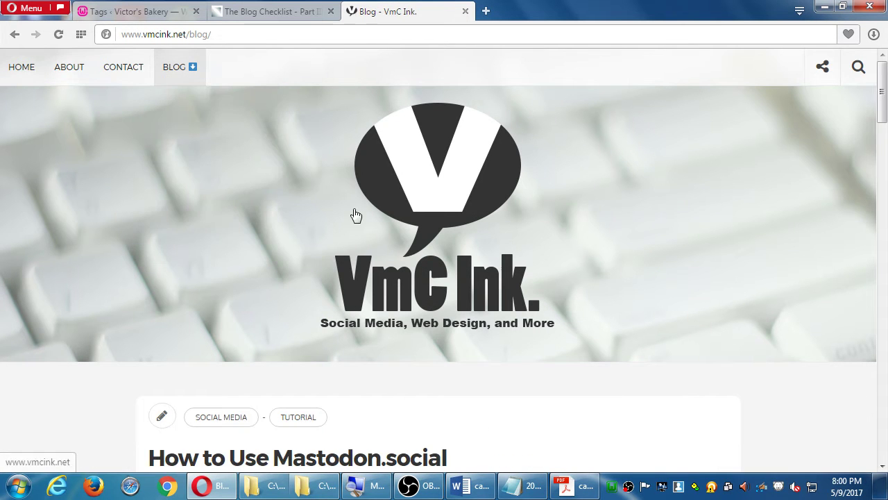
# Step: Look through the VmC Ink post previews from "How to Use Mastodon.social" down to "The Top 5 ETFs for your 2017 IRA"
pyautogui.scroll(-4, 326, 239)
pyautogui.scroll(-4, 368, 182)
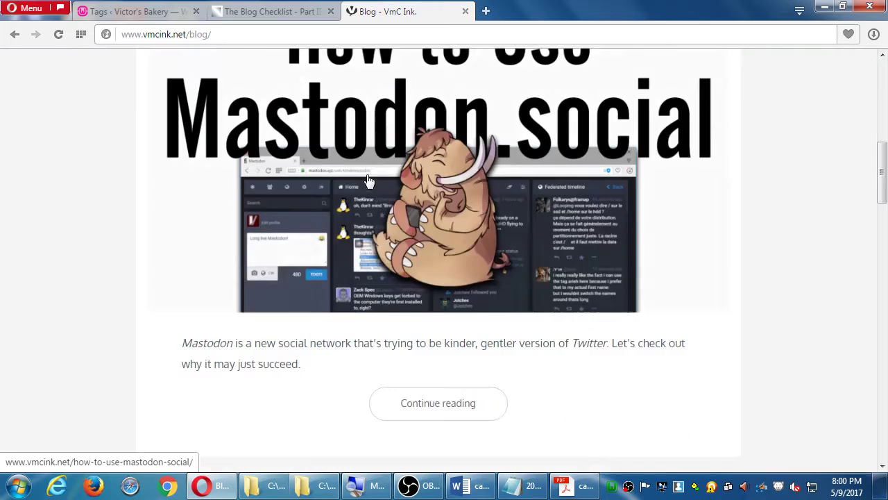
pyautogui.scroll(-2, 442, 409)
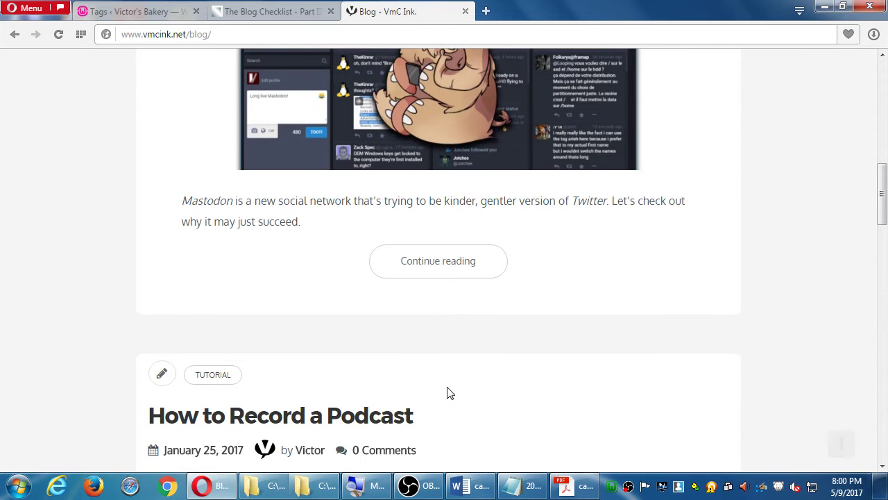
pyautogui.scroll(1, 447, 393)
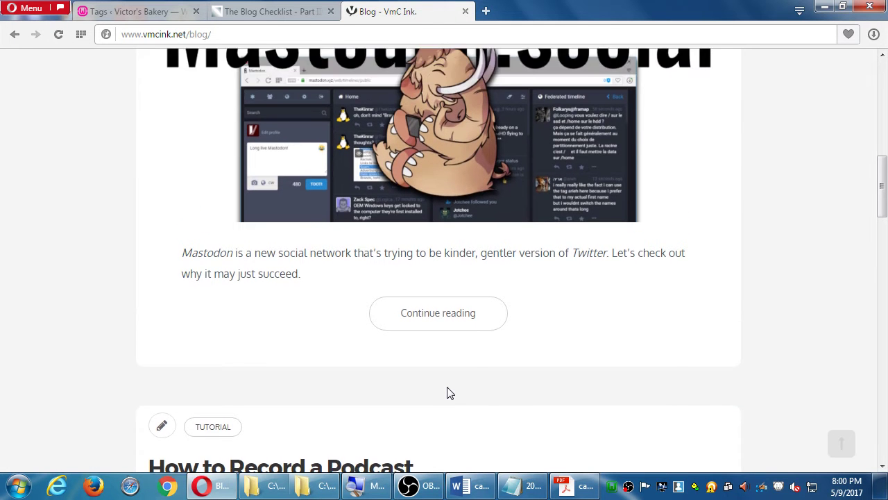
pyautogui.scroll(-4, 448, 392)
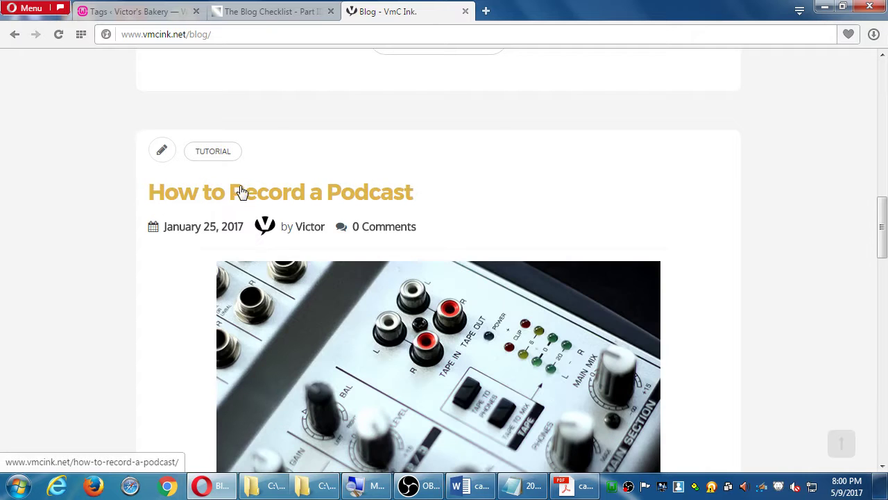
pyautogui.scroll(-9, 451, 188)
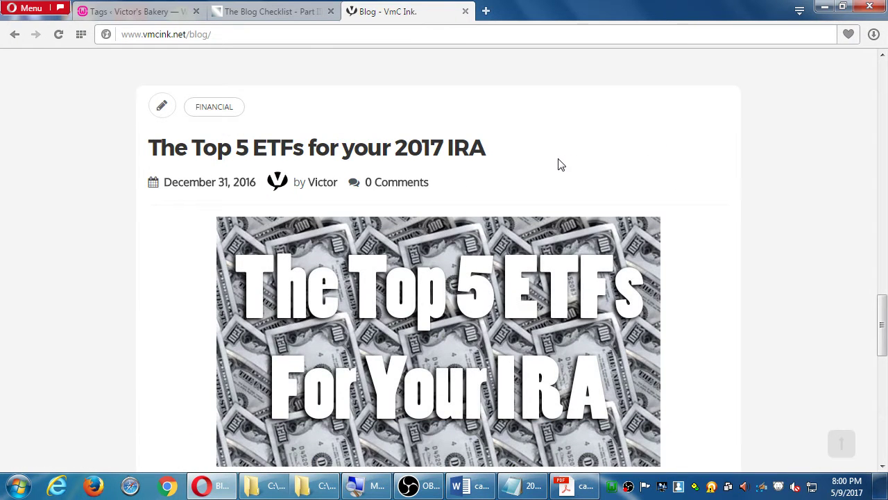
pyautogui.scroll(-3, 561, 164)
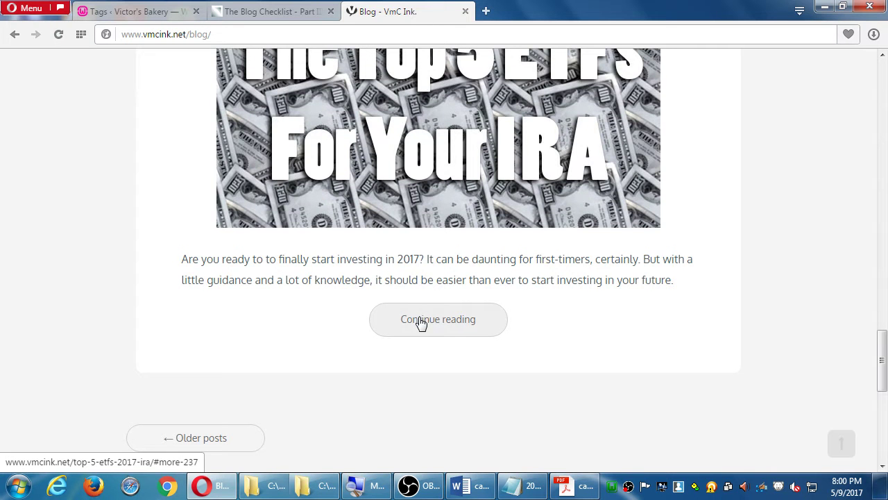
pyautogui.scroll(13, 420, 322)
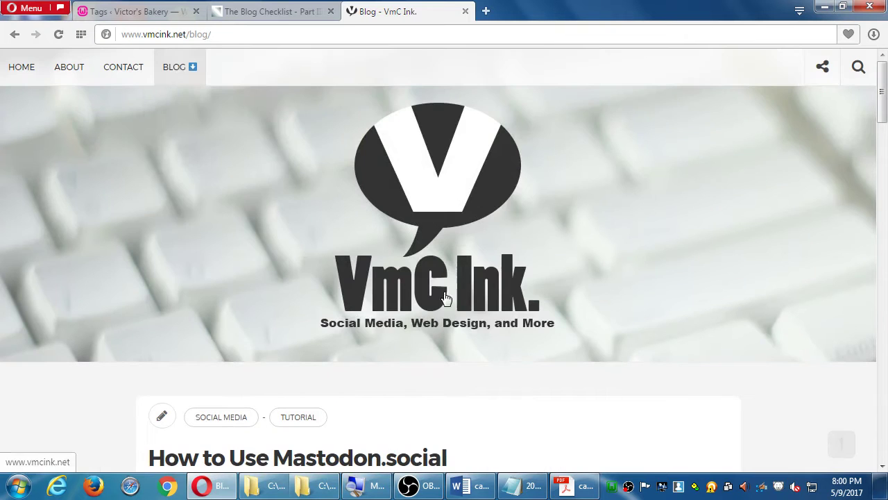
# Step: Check the blog's category list and the "Continue reading" link under the Mastodon.social preview
pyautogui.moveTo(184, 70)
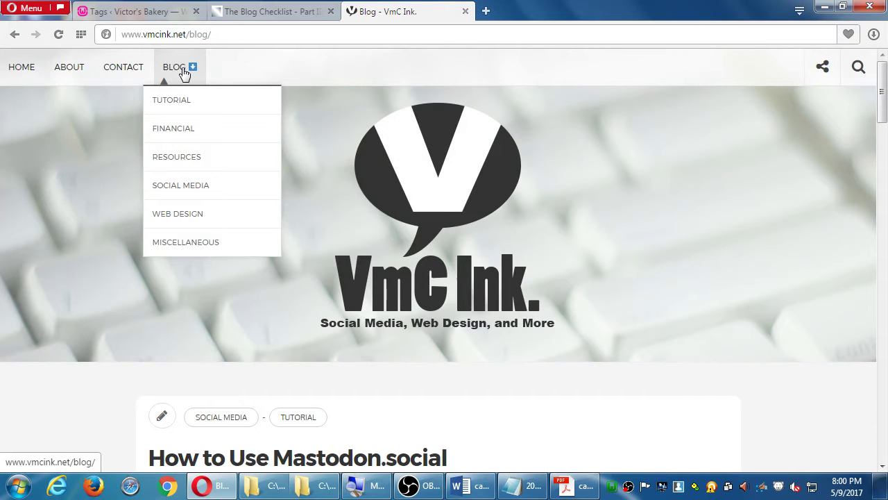
pyautogui.scroll(-4, 370, 276)
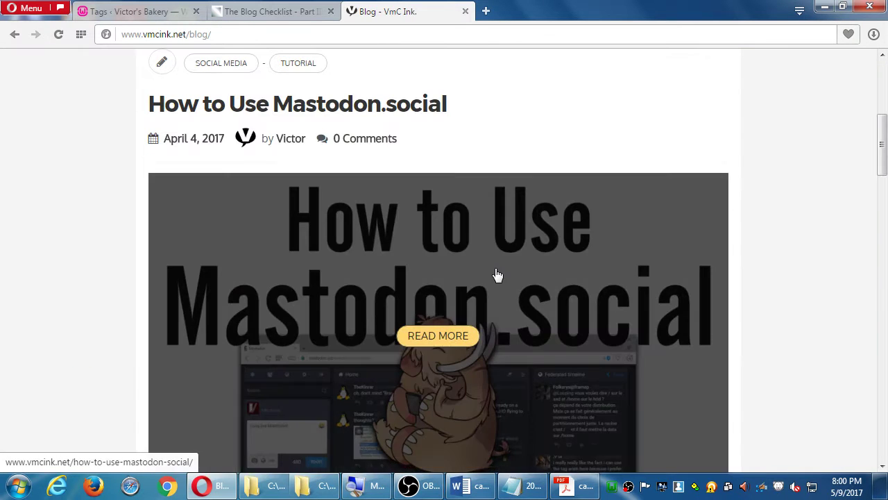
pyautogui.scroll(-3, 496, 275)
pyautogui.scroll(-3, 497, 275)
pyautogui.click(451, 197)
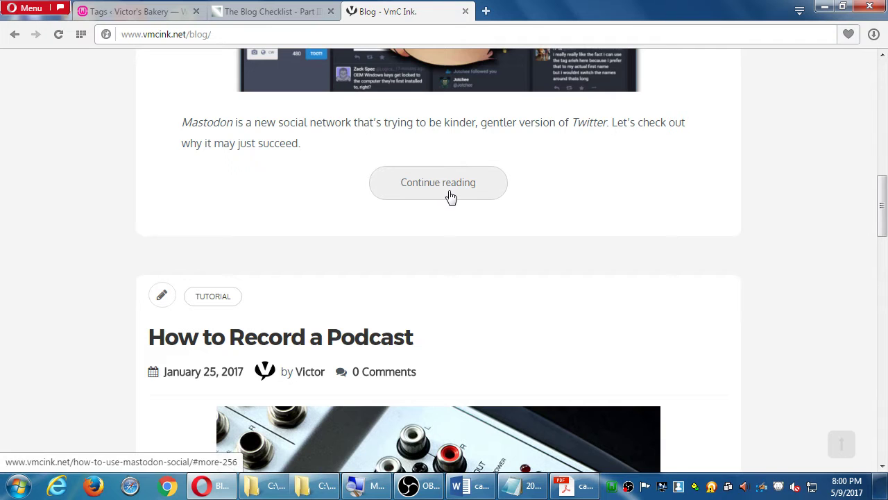
# Step: Switch to the Notepad notes and add the line: Tip: Add only a snippet (preview) of the Blog post, and then "Read More"
pyautogui.click(517, 487)
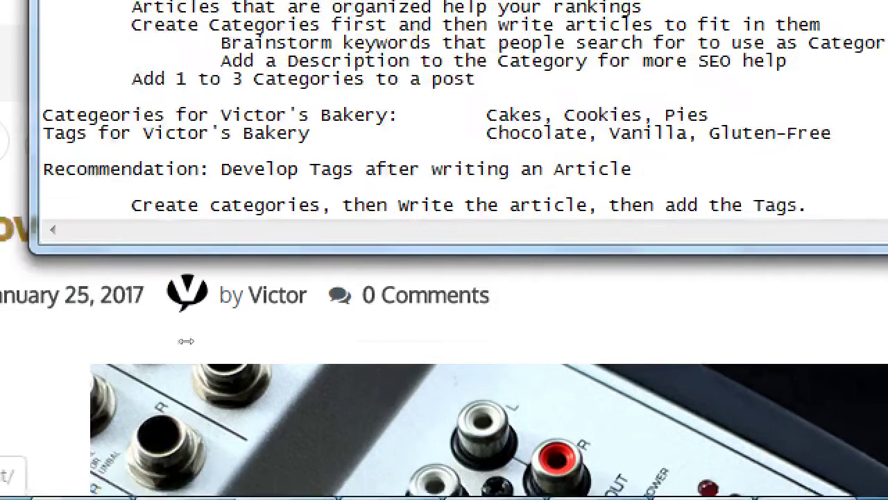
pyautogui.press('Return')
pyautogui.press('Return')
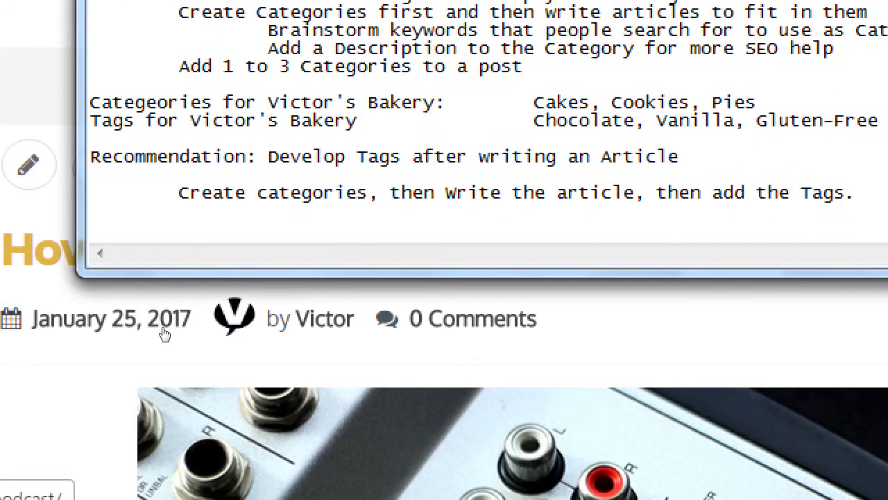
pyautogui.write('Tip: Add only a snip')
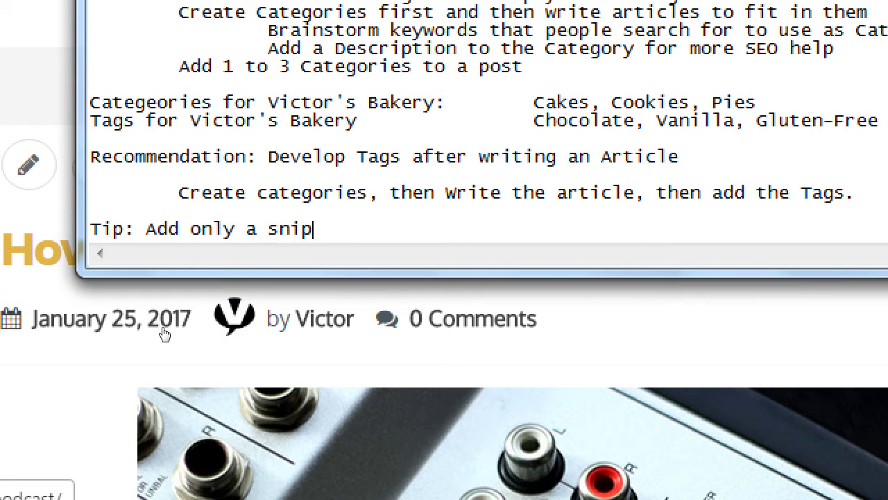
pyautogui.write('pet (preview) o')
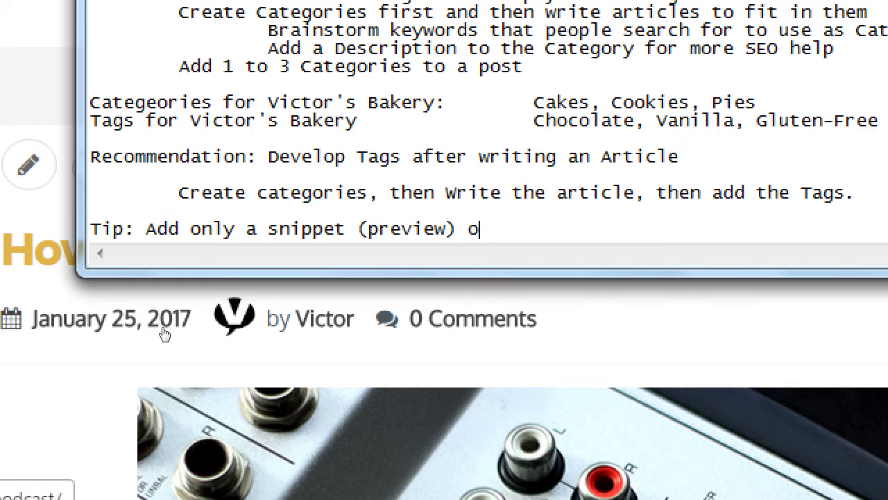
pyautogui.write('f the Blog po')
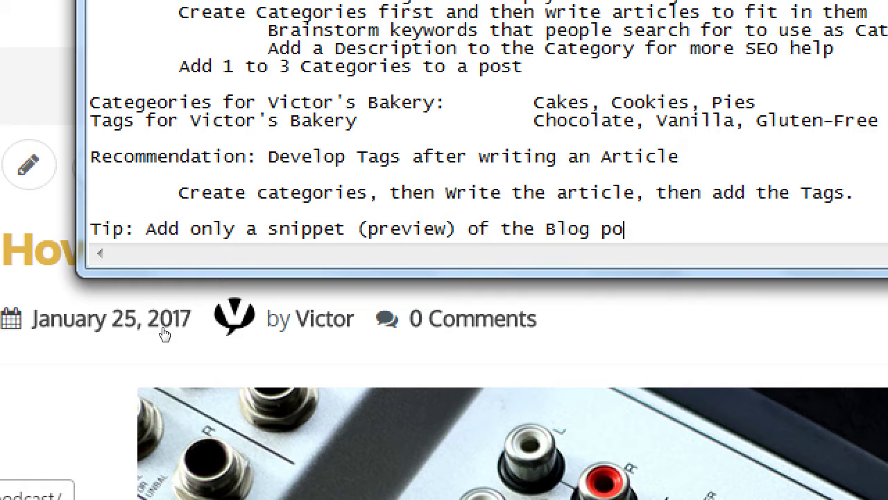
pyautogui.write('st, and then')
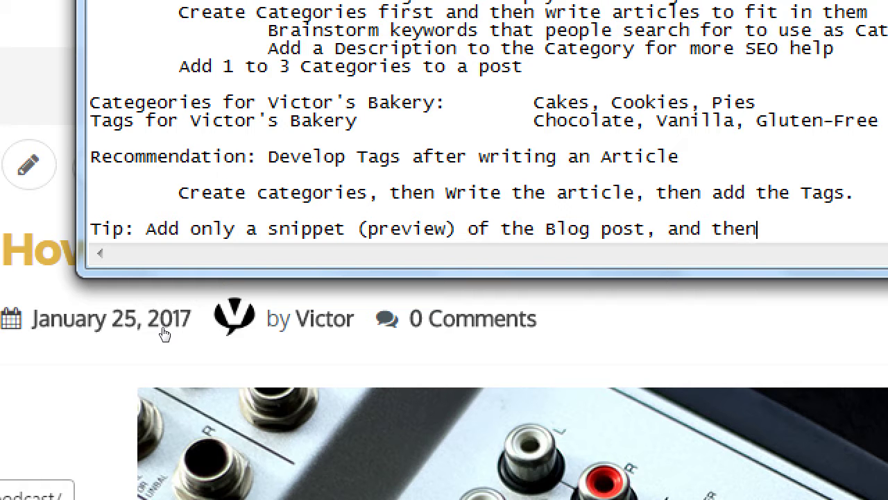
pyautogui.write(' "Read More')
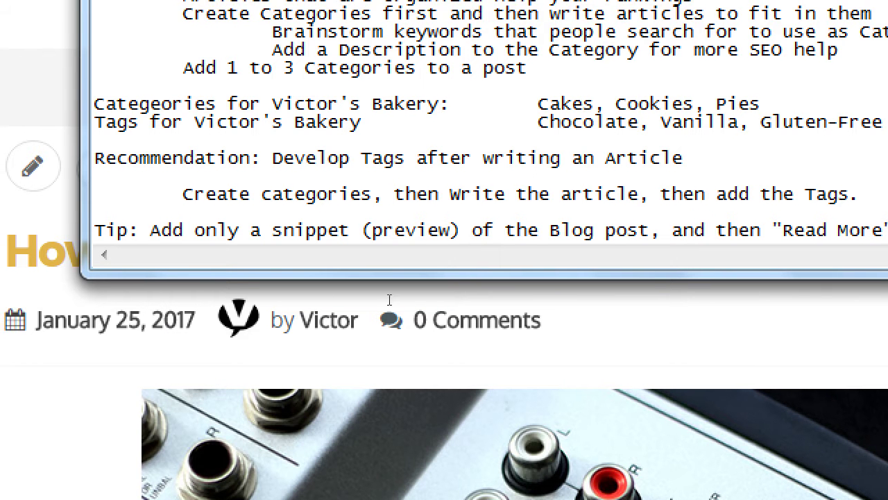
pyautogui.write('"')
# Step: Add an indented line under the tip reading "That way people click through to read what they WANT to read"
pyautogui.press('Return')
pyautogui.press('Tab')
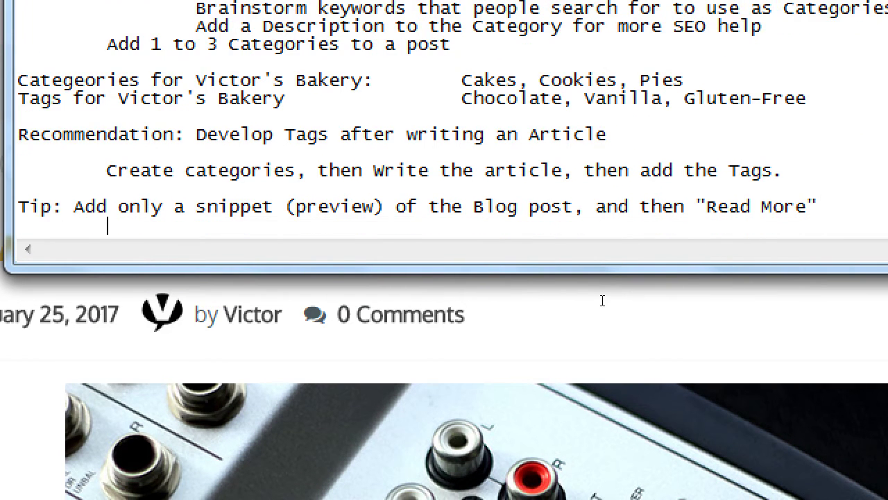
pyautogui.write('W')
pyautogui.press('BackSpace')
pyautogui.write('That way ')
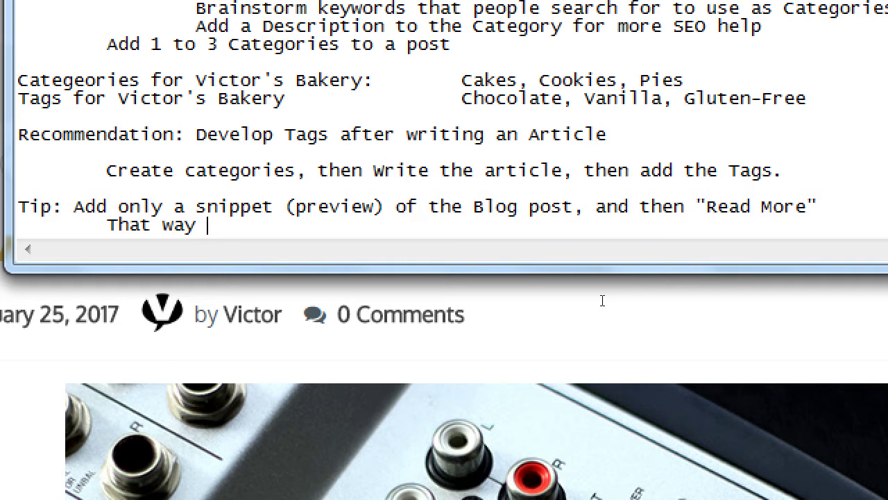
pyautogui.write('people click ')
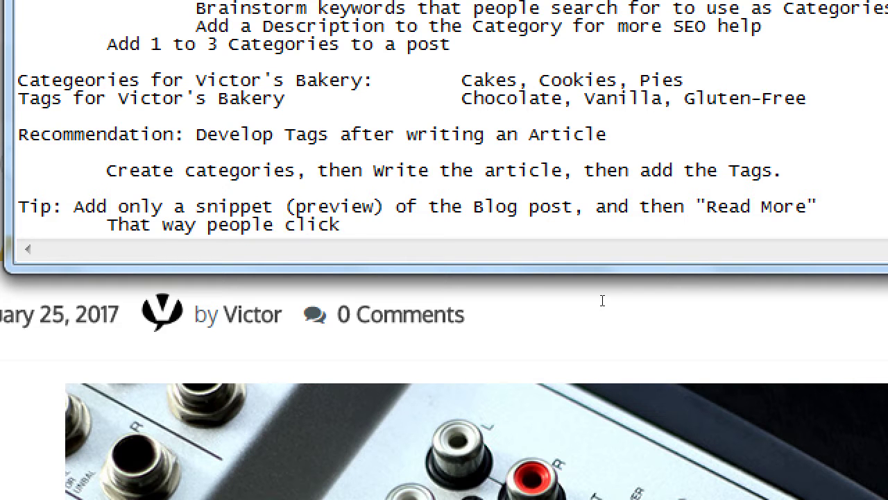
pyautogui.write('t')
pyautogui.press('BackSpace')
pyautogui.write('through to ')
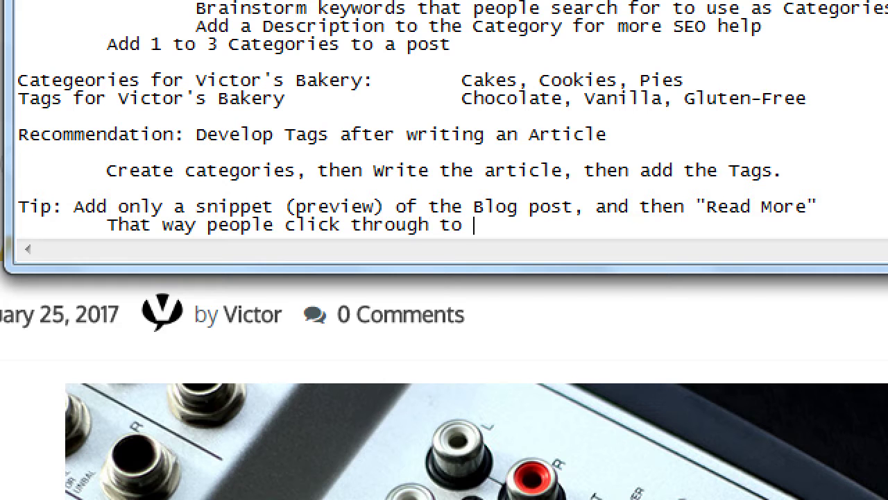
pyautogui.write('read what they ')
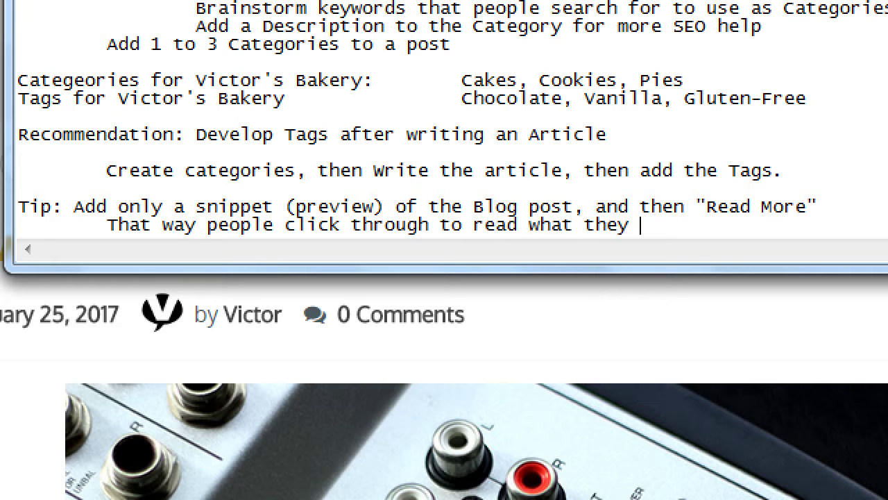
pyautogui.write('WANT to read')
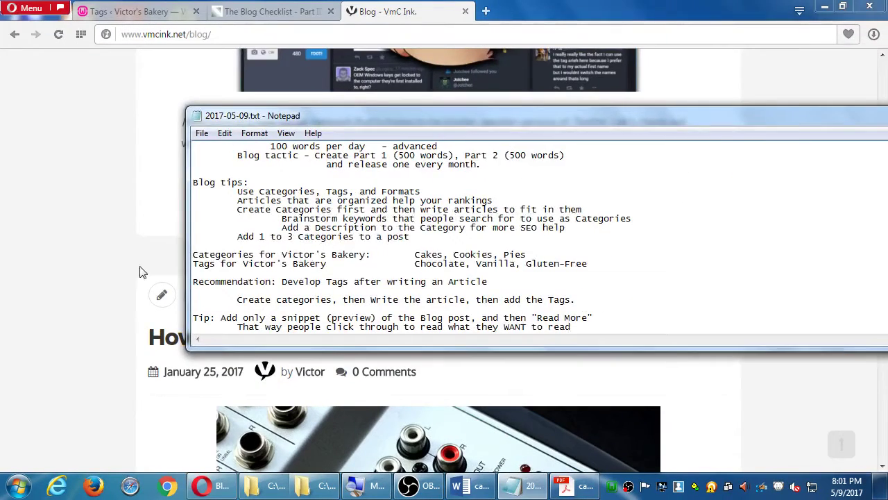
# Step: Return to the VmC Ink blog and review the previews of "How to Record a Podcast" and "The Top 5 ETFs for your 2017 IRA"
pyautogui.click(99, 257)
pyautogui.scroll(-5, 100, 257)
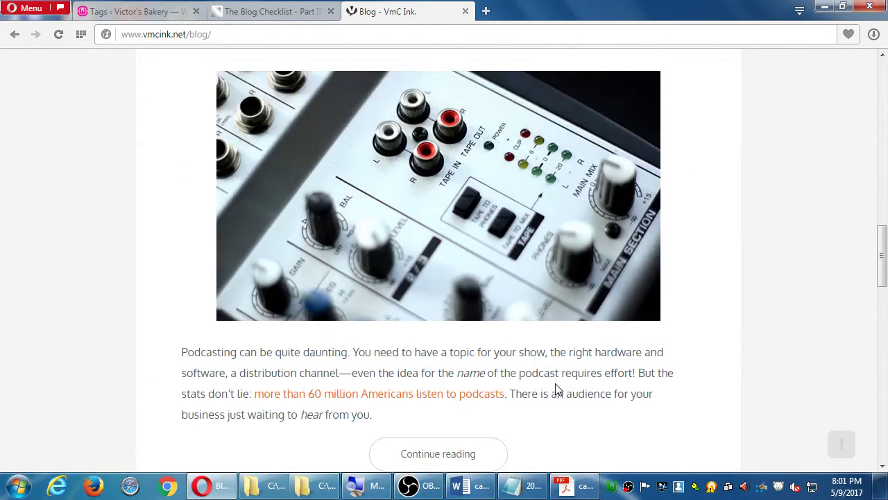
pyautogui.scroll(-1, 557, 391)
pyautogui.scroll(-1, 463, 355)
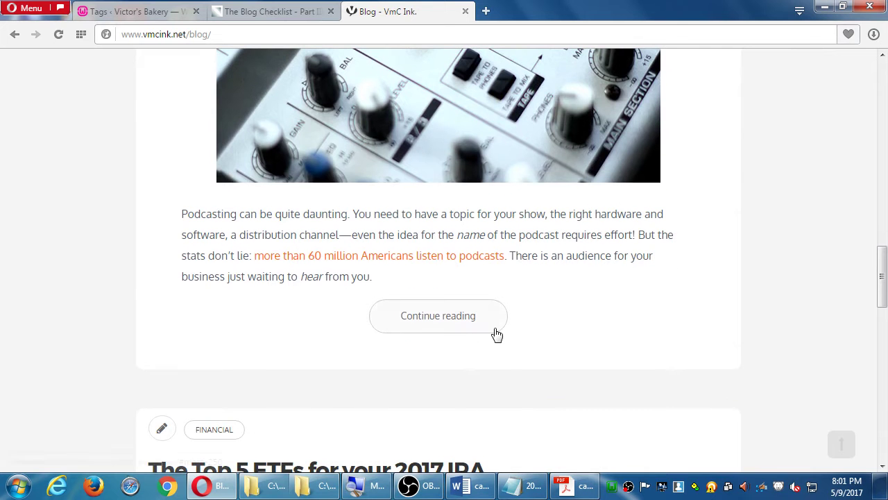
pyautogui.scroll(-5, 498, 417)
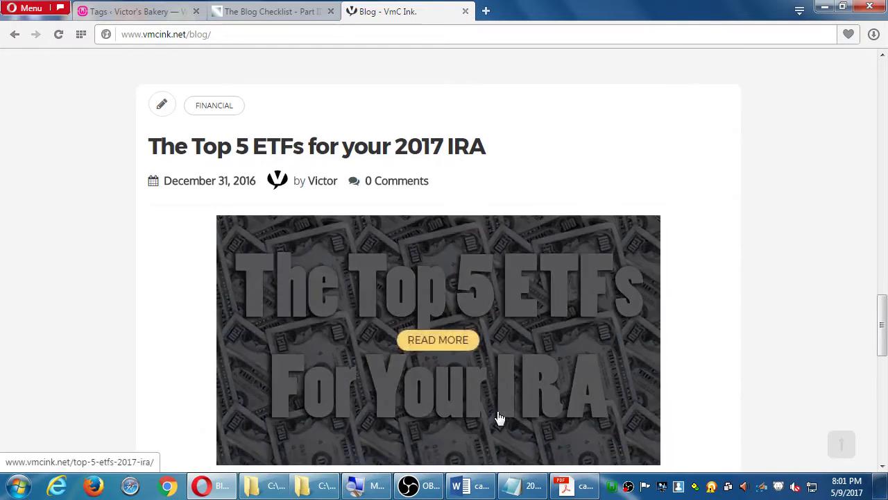
pyautogui.scroll(-6, 498, 416)
# Step: Open the full "The Top 5 ETFs for your 2017 IRA" article and skim it down to the bonus video
pyautogui.click(428, 208)
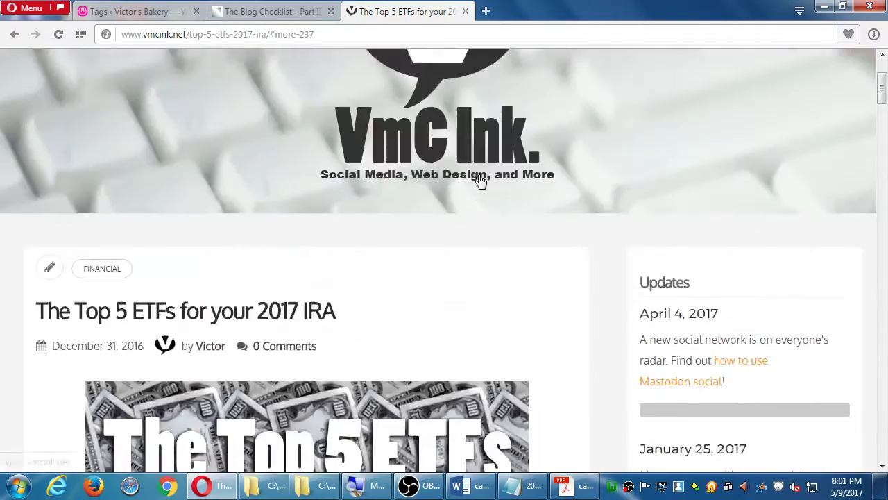
pyautogui.scroll(-20, 479, 180)
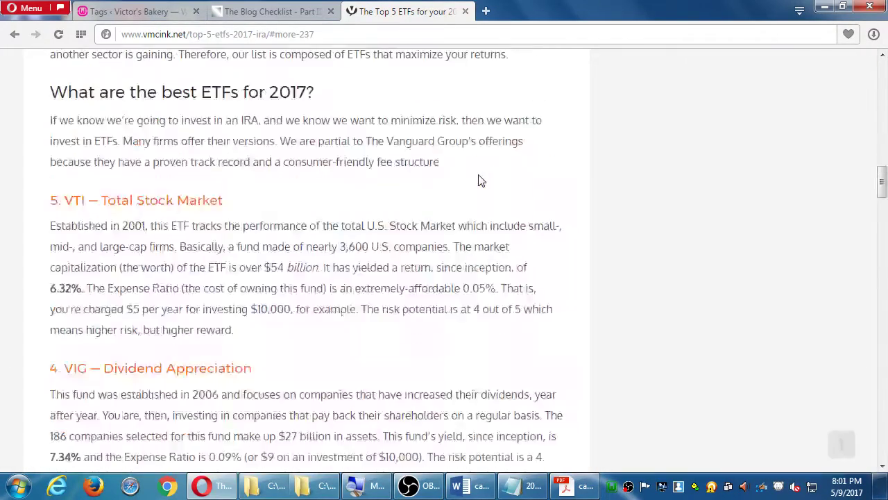
pyautogui.scroll(-10, 479, 181)
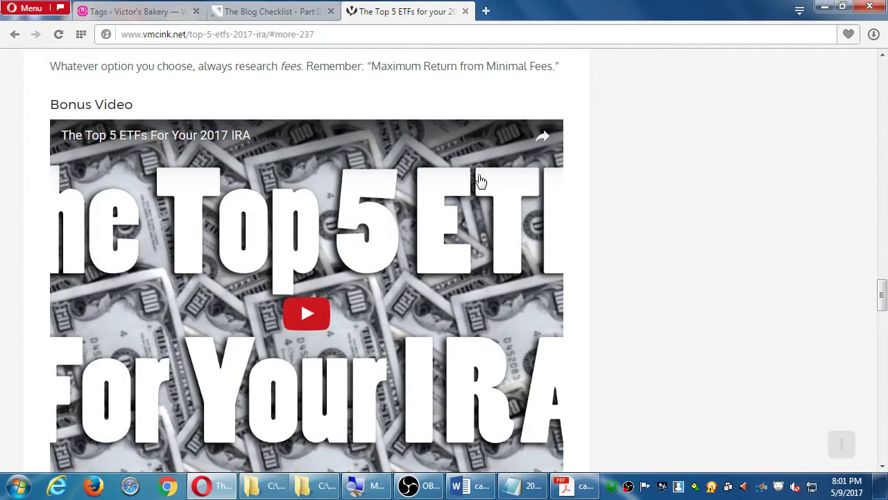
pyautogui.scroll(4, 479, 181)
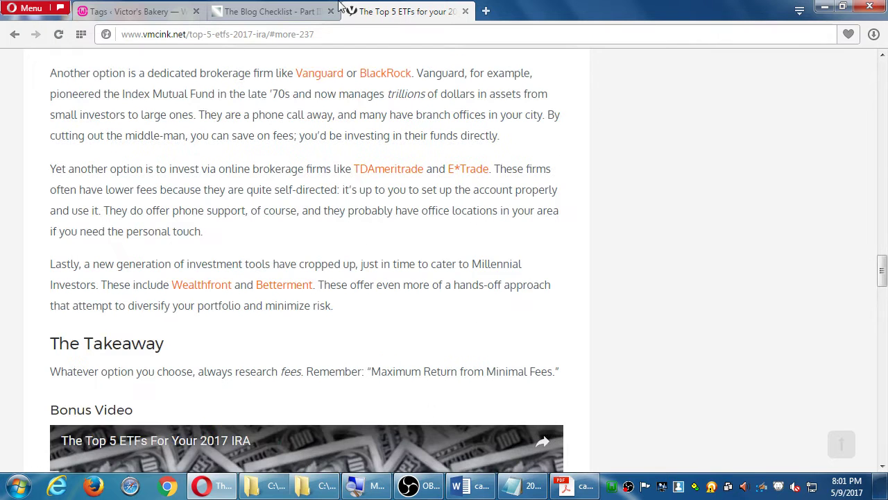
# Step: Start a new post on the Victor's Bakery WordPress site and assign it the Classic Recipes category
pyautogui.click(156, 20)
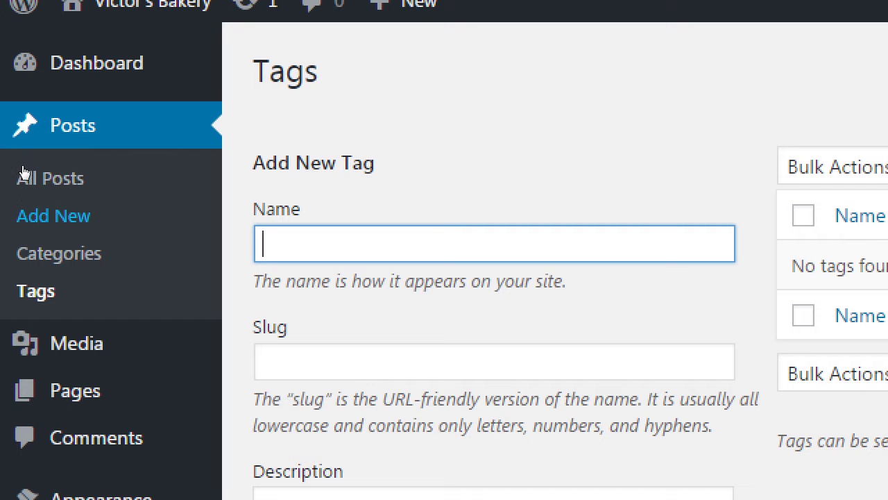
pyautogui.click(42, 216)
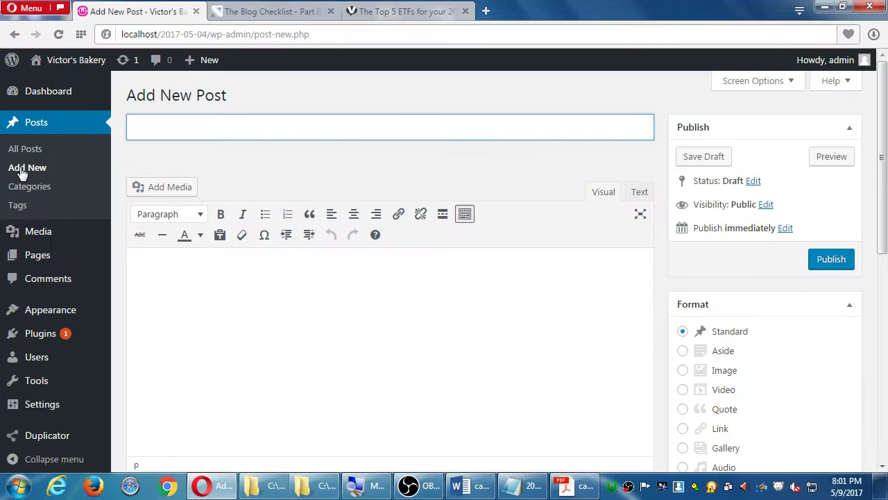
pyautogui.scroll(-3, 686, 241)
pyautogui.scroll(-3, 687, 241)
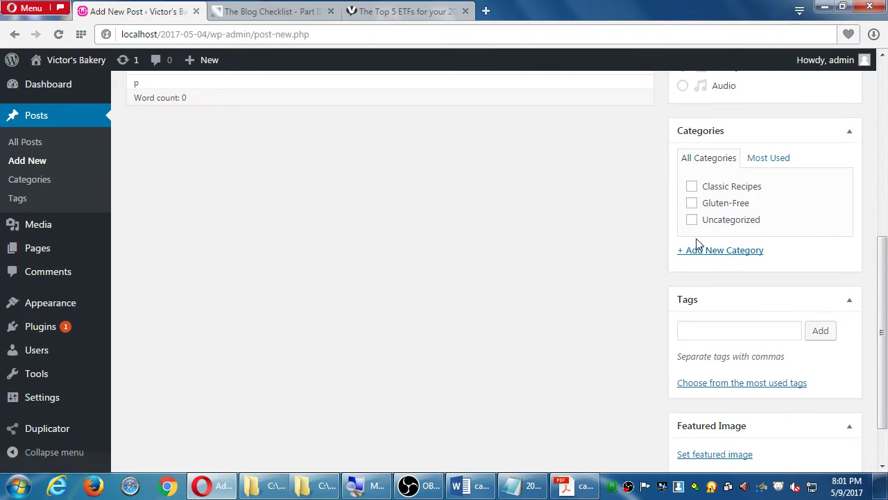
pyautogui.click(692, 187)
pyautogui.scroll(5, 564, 228)
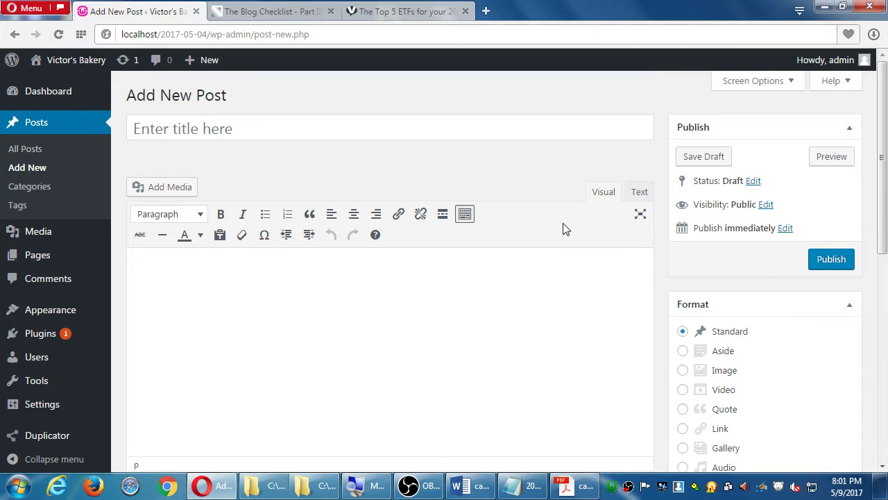
# Step: Title the new post "Easy-Bake Three Layer Cake"
pyautogui.click(444, 131)
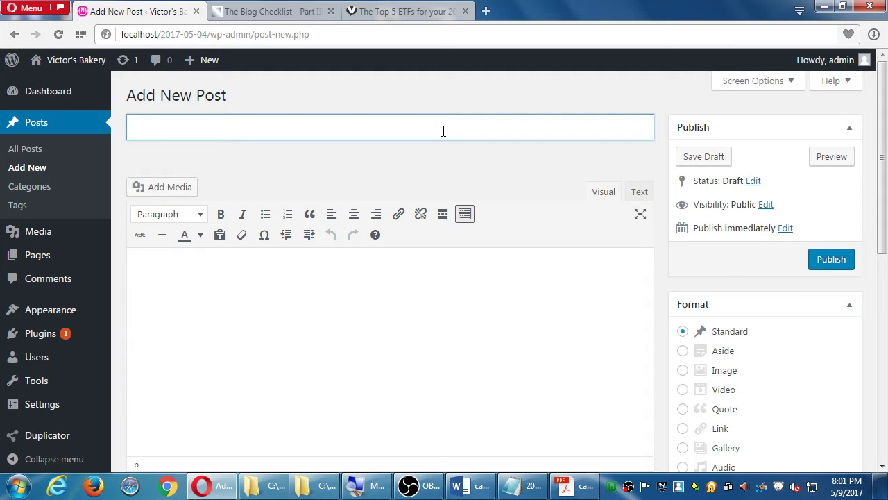
pyautogui.write('Easy-Bake Three')
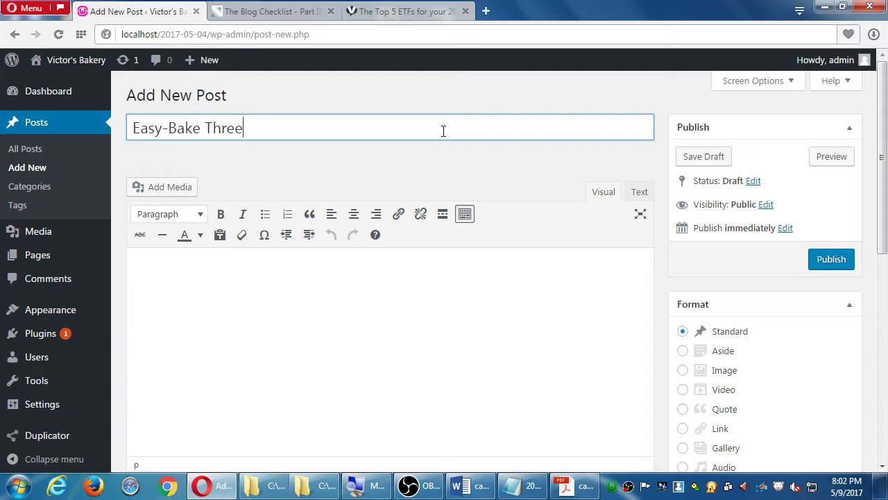
pyautogui.write(' Layer Cake')
pyautogui.press('Tab')
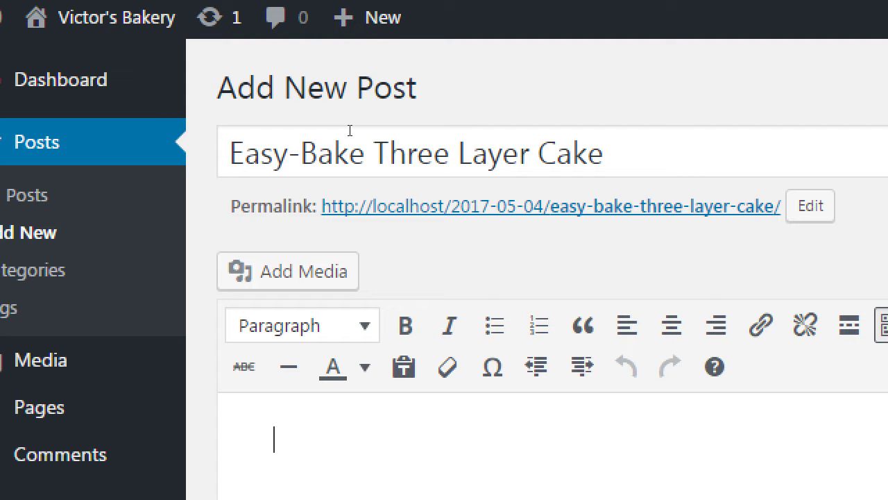
pyautogui.hotkey('shift', 'Tab')
pyautogui.hotkey('ctrl', 'shift', 'Right')
pyautogui.hotkey('ctrl', 'shift', 'Right')
pyautogui.hotkey('ctrl', 'shift', 'Right')
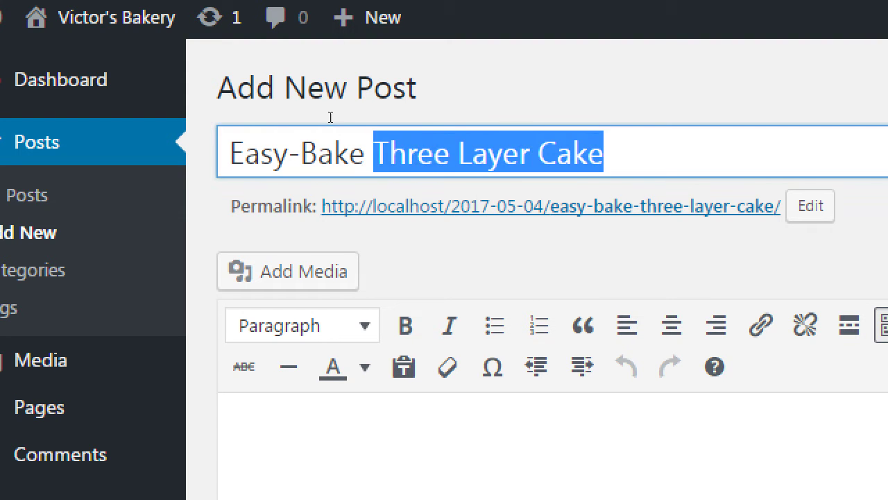
pyautogui.hotkey('ctrl', 'shift', 'Left')
pyautogui.hotkey('ctrl', 'shift', 'Left')
pyautogui.hotkey('ctrl', 'shift', 'Left')
pyautogui.hotkey('ctrl', 'shift', 'Left')
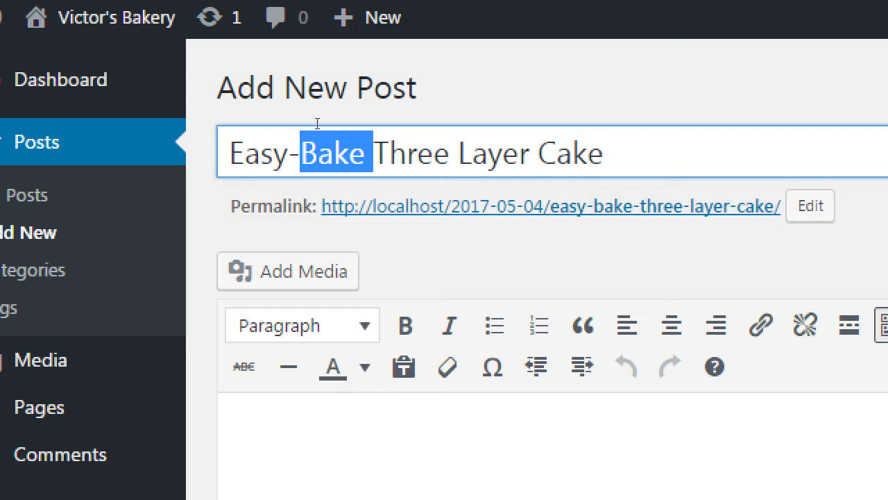
pyautogui.press('End')
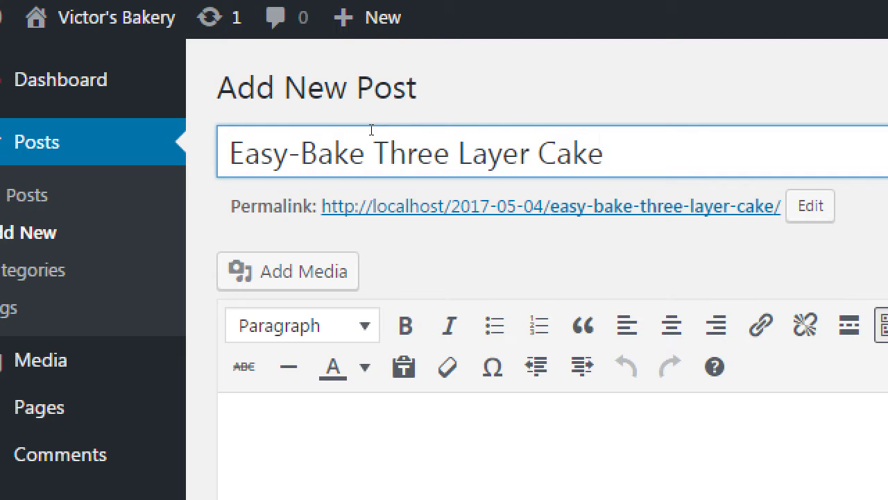
# Step: Begin the post body with the words "It's easier than you think to create a yummy"
pyautogui.press('Tab')
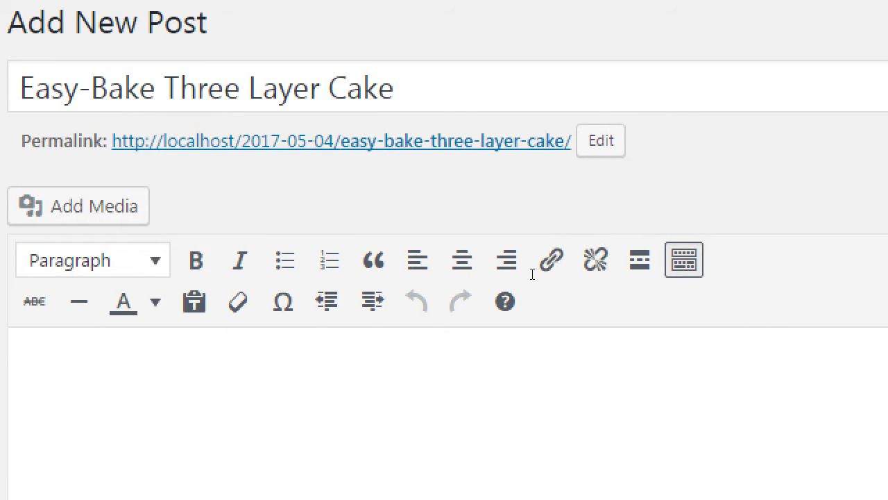
pyautogui.write("It's eas")
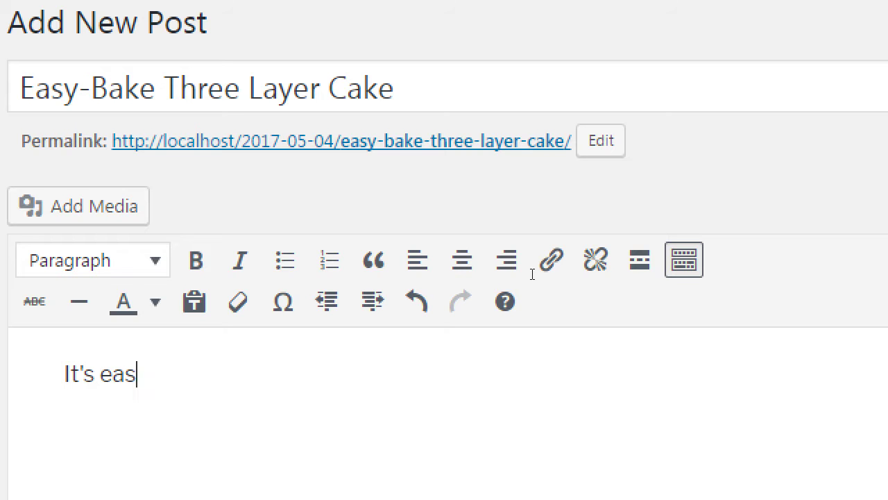
pyautogui.write('ier than you think to')
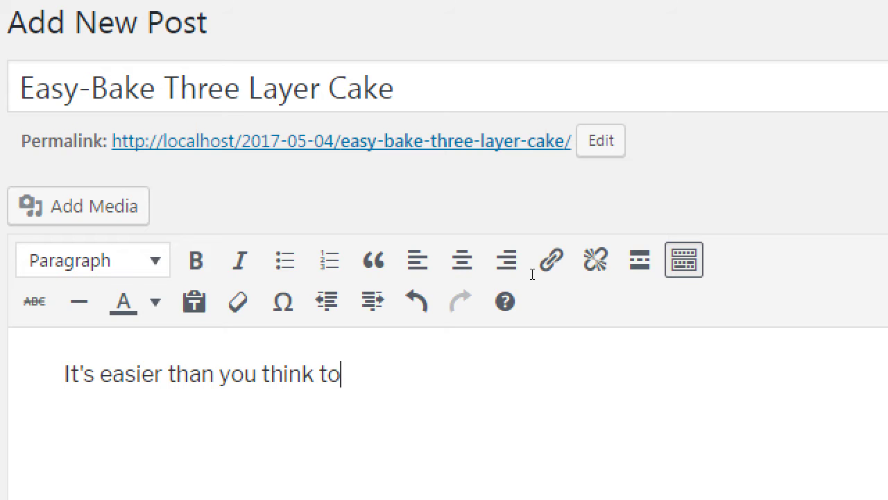
pyautogui.write(' create a tasty')
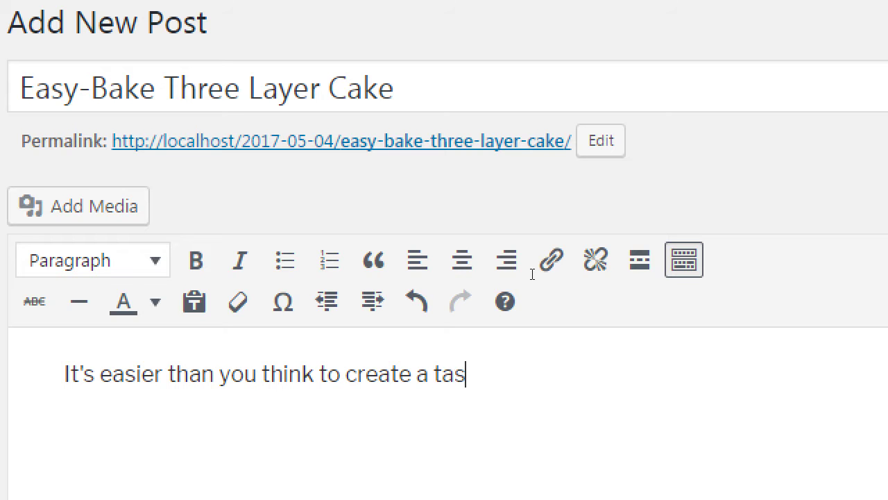
pyautogui.press('BackSpace')
pyautogui.press('BackSpace')
pyautogui.press('BackSpace')
pyautogui.press('BackSpace')
pyautogui.press('BackSpace')
pyautogui.write('yummy')
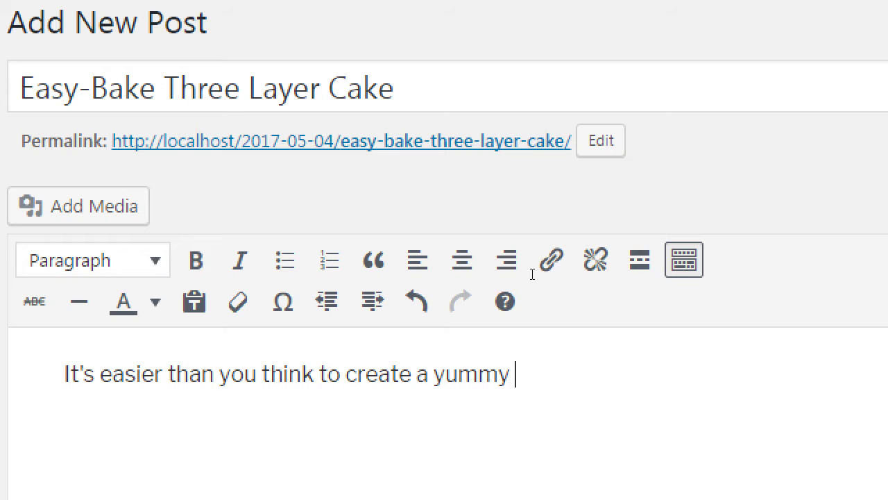
# Step: Complete the introduction with "three layer cake, especially when you're short on time. Here's how."
pyautogui.write(' three layer c')
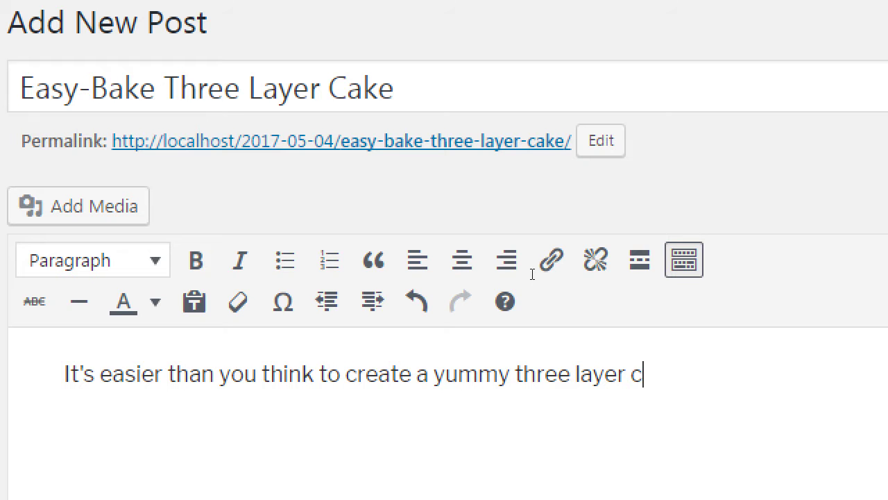
pyautogui.write('ake, espcie')
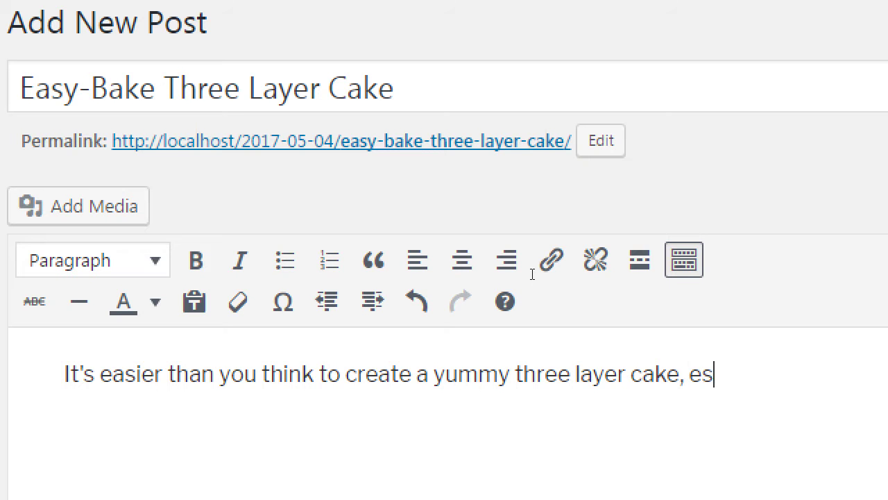
pyautogui.press('BackSpace')
pyautogui.press('BackSpace')
pyautogui.press('BackSpace')
pyautogui.write('ecially ')
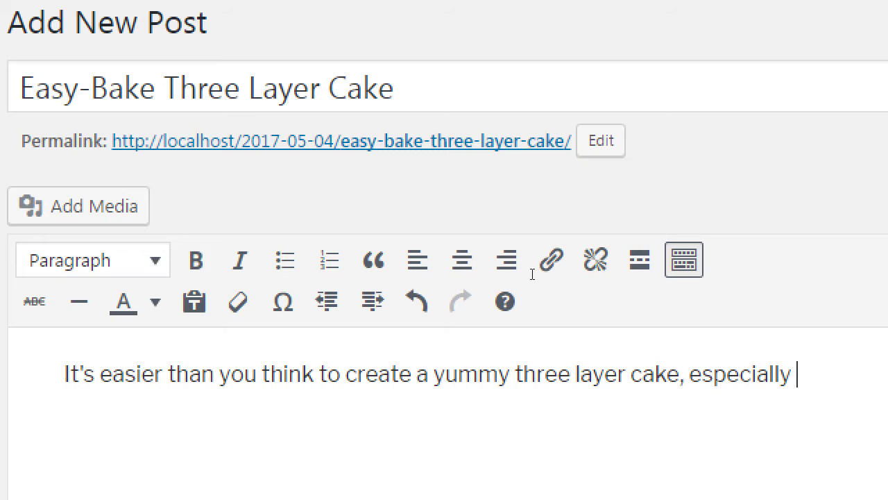
pyautogui.write("when you're short")
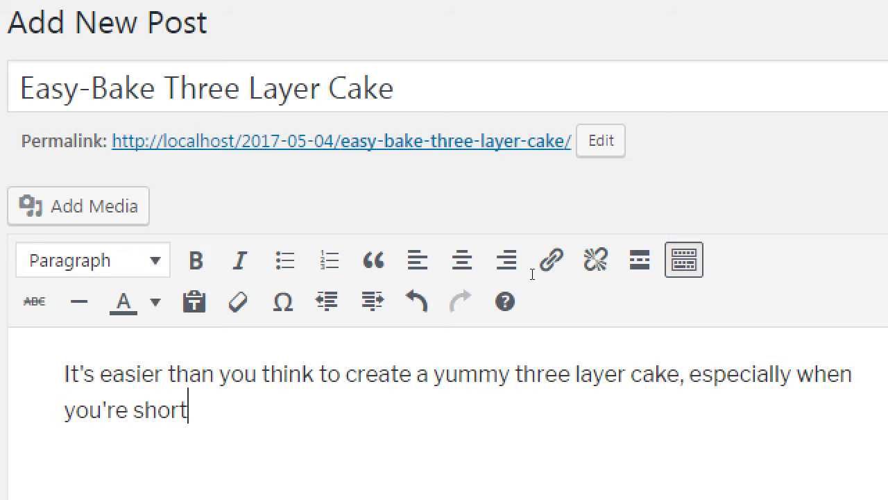
pyautogui.write(' on time. Here')
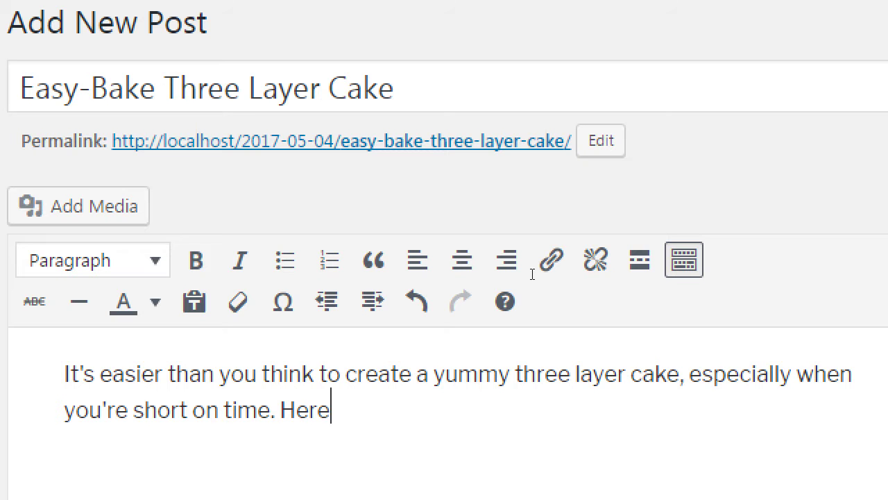
pyautogui.write("'s how.")
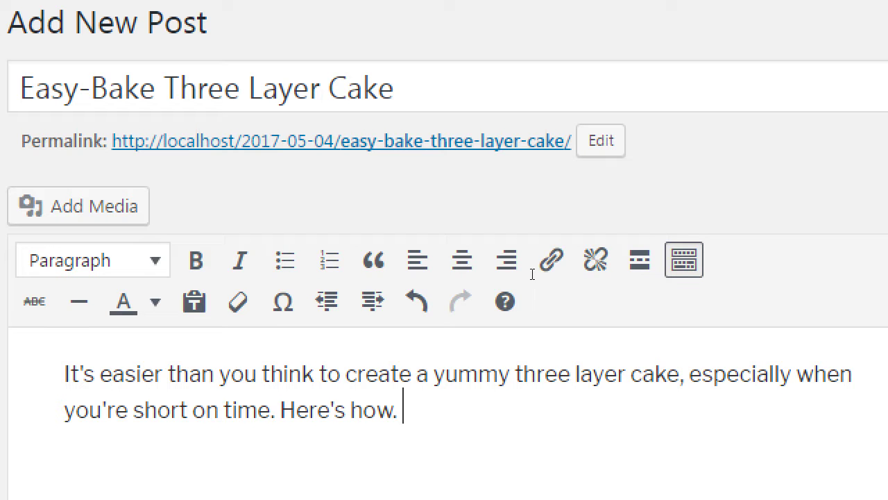
# Step: Insert a Read More break below the introduction and add filler text ending with "What is gluten-free?"
pyautogui.press('Return')
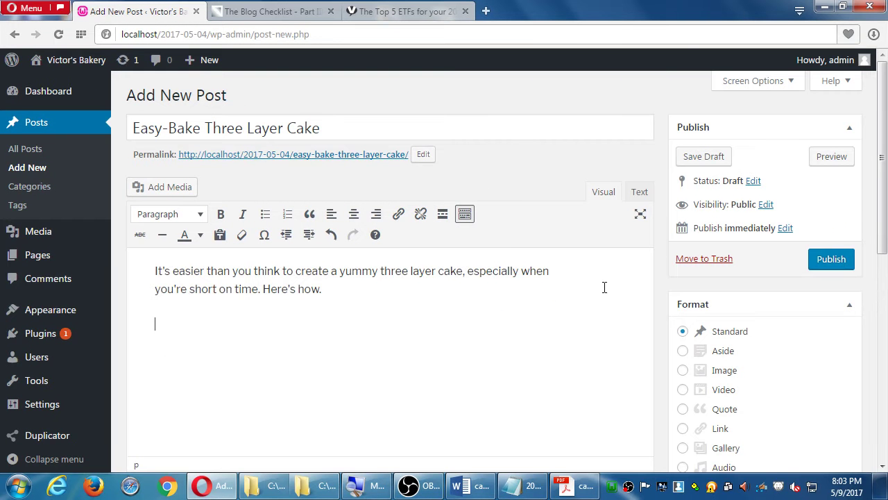
pyautogui.click(441, 215)
pyautogui.write('isad hdsaklsdakl djaslkjdaslkjfds kldsfjklsdfjsklfd')
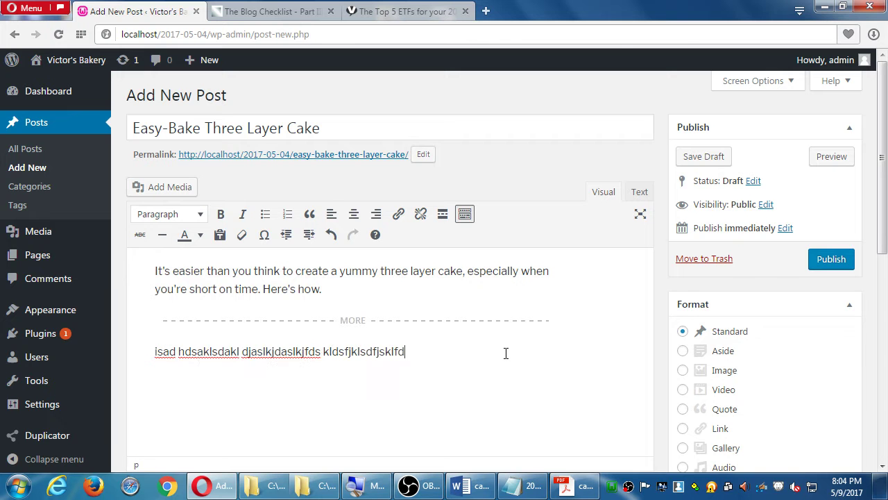
pyautogui.write('jsfdkljfdslka jkldfjalfkdjfdslkdfsj lk')
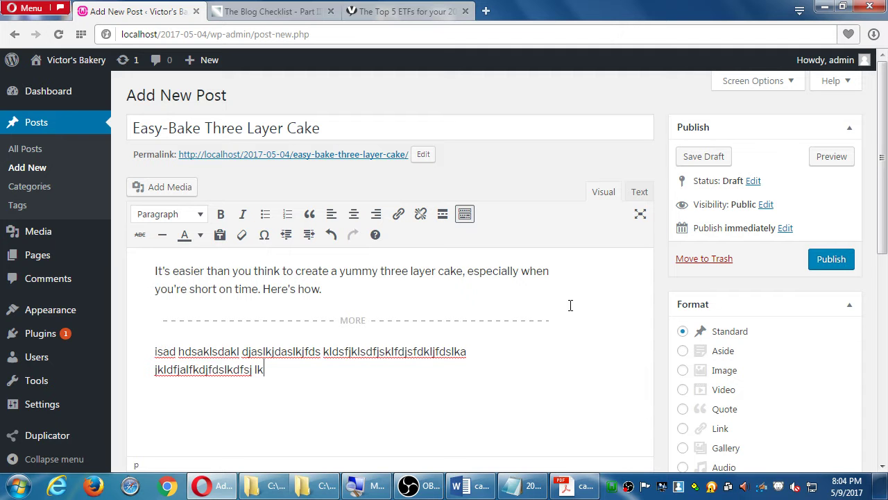
pyautogui.write('. What is gluten-free?')
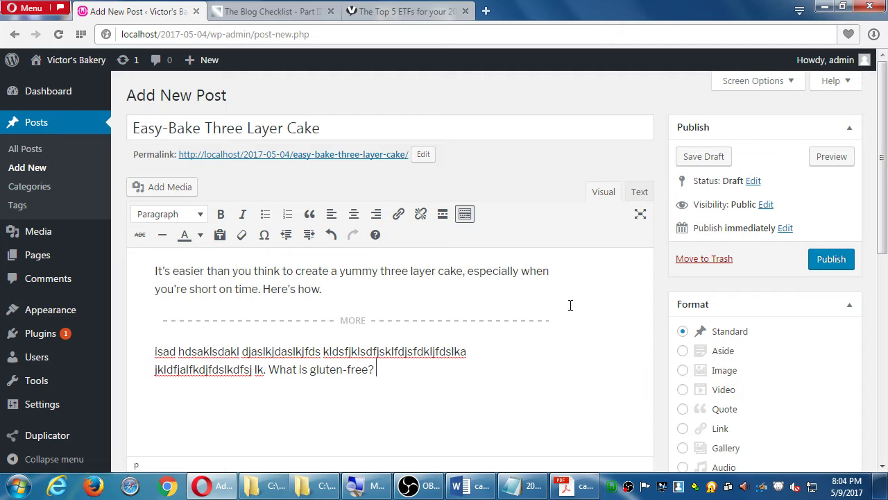
pyautogui.press('Left')
pyautogui.hotkey('ctrl', 'shift', 'Left')
pyautogui.hotkey('ctrl', 'shift', 'Left')
pyautogui.hotkey('ctrl', 'shift', 'Left')
pyautogui.hotkey('ctrl', 'shift', 'Left')
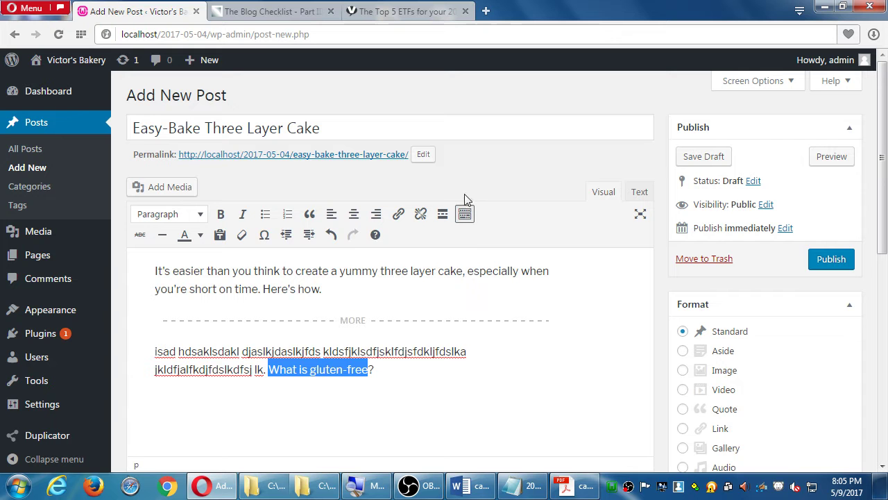
pyautogui.click(399, 216)
pyautogui.write('ht')
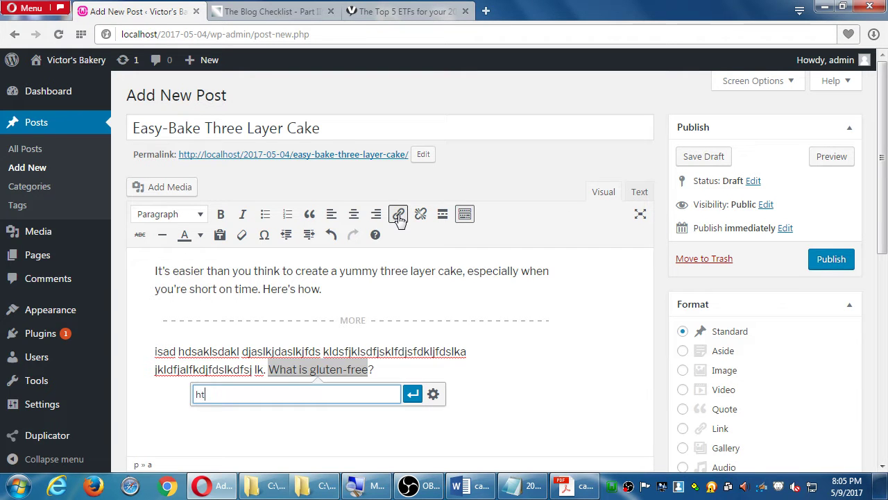
pyautogui.write('tp://wikiepdia.m.c.zmlkvcxm')
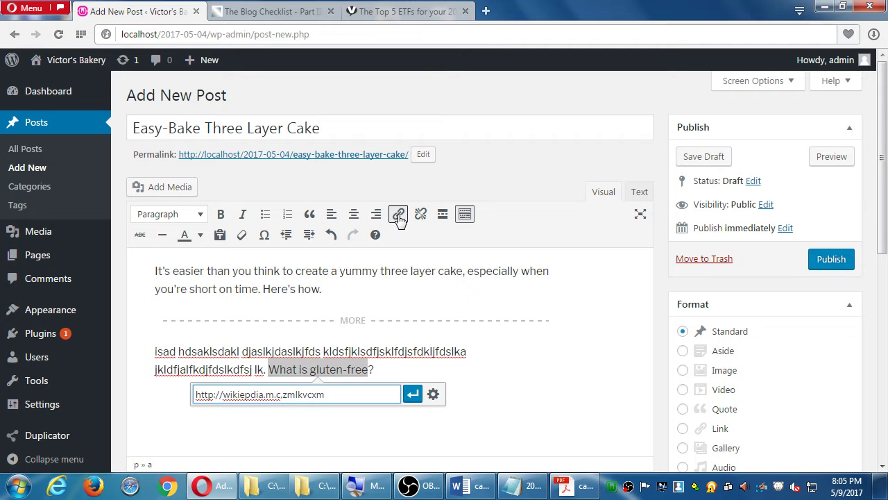
pyautogui.click(434, 395)
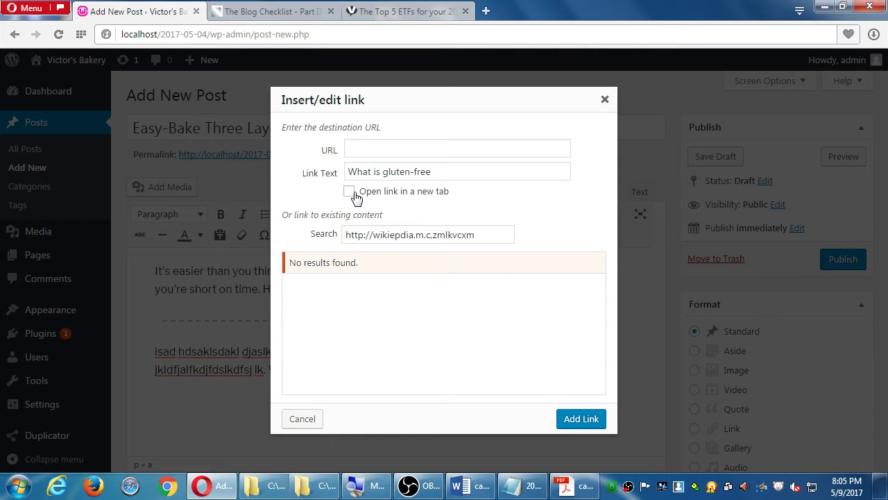
pyautogui.click(349, 191)
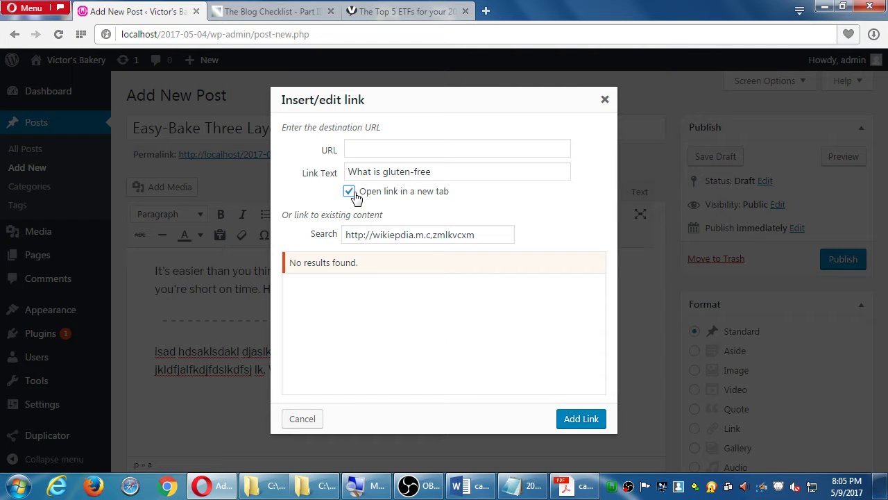
pyautogui.click(573, 419)
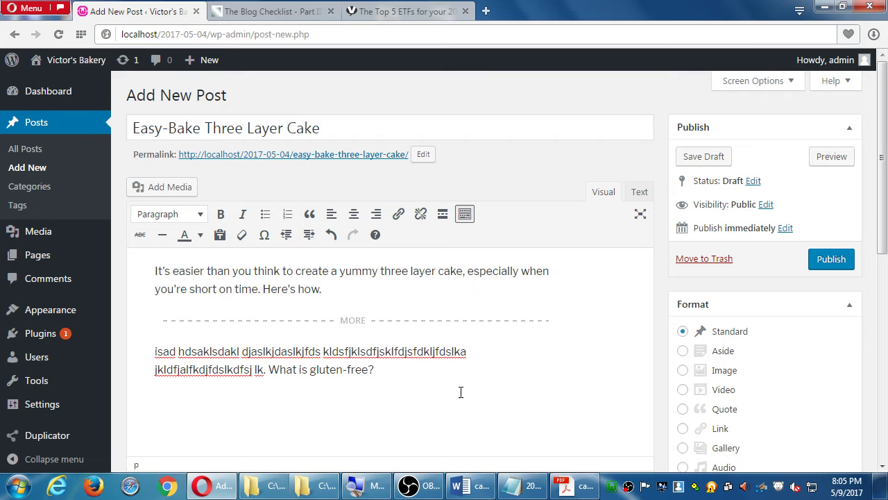
pyautogui.click(378, 368)
pyautogui.hotkey('ctrl', 'shift', 'Left')
pyautogui.hotkey('ctrl', 'shift', 'Left')
pyautogui.hotkey('ctrl', 'shift', 'Left')
pyautogui.hotkey('ctrl', 'shift', 'Left')
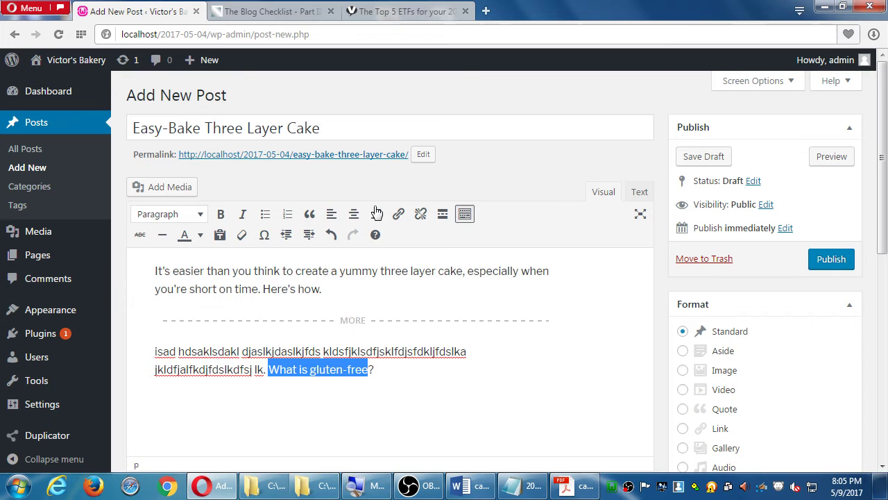
pyautogui.click(397, 214)
pyautogui.write('h')
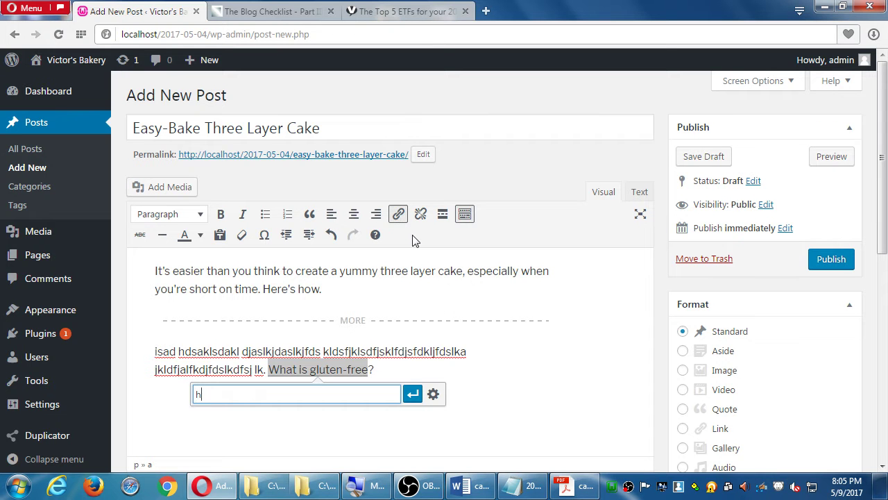
pyautogui.write('ttp://youtube.com')
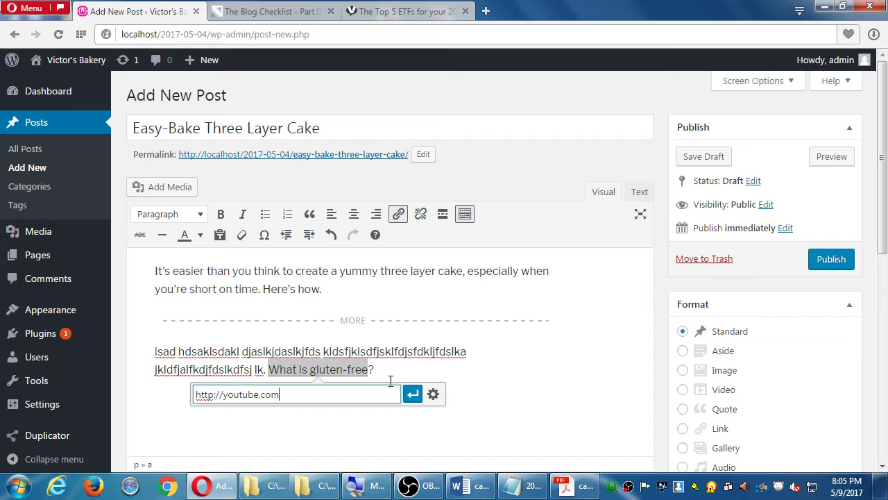
pyautogui.click(412, 394)
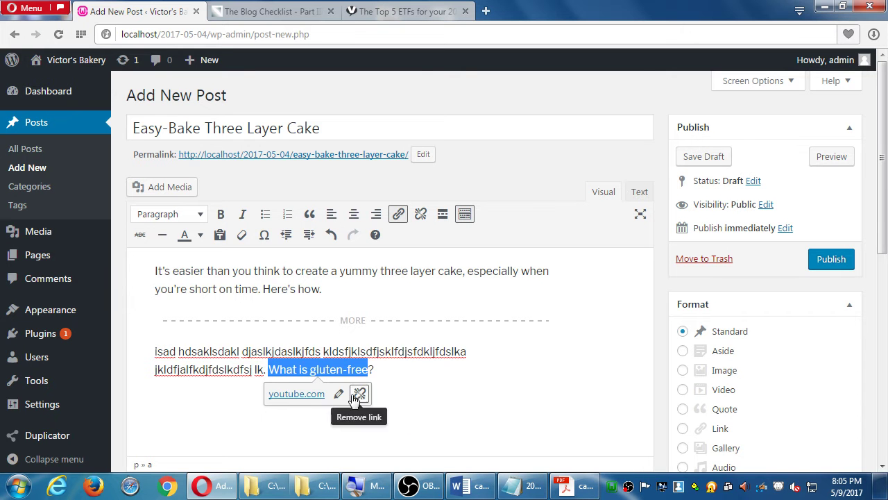
# Step: Set the "What is gluten-free" link to open in a new tab
pyautogui.click(338, 393)
pyautogui.click(431, 394)
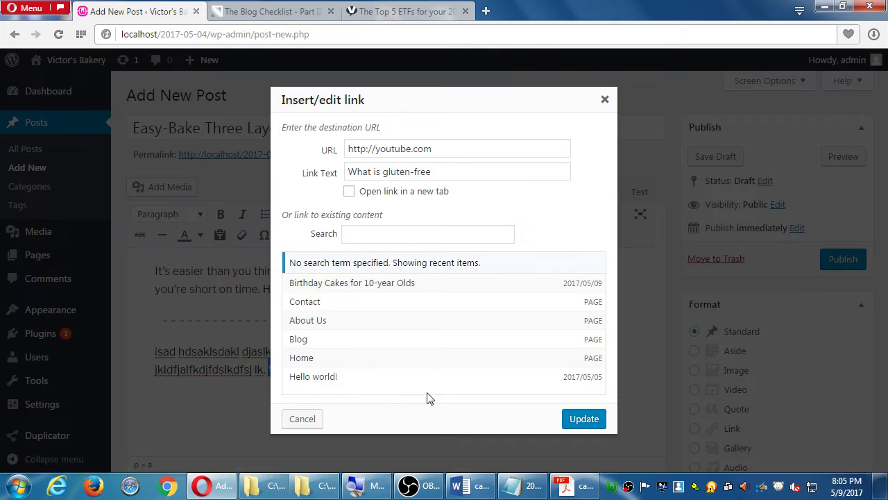
pyautogui.click(351, 193)
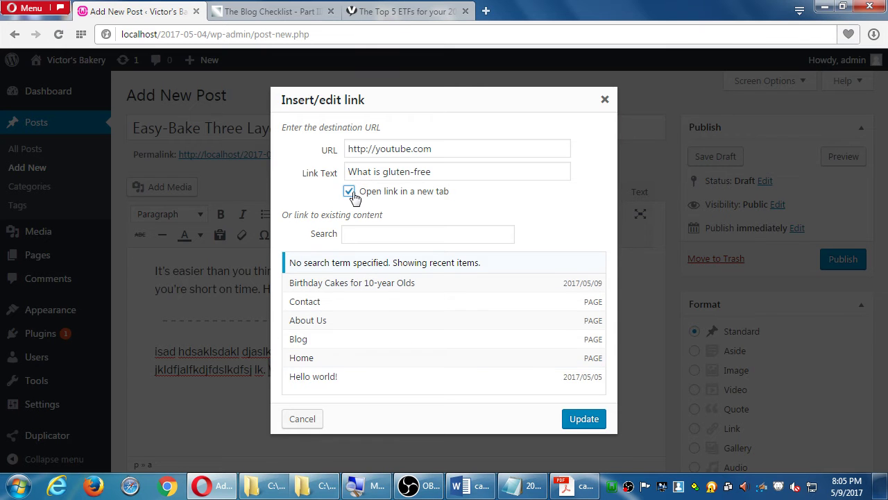
pyautogui.click(580, 419)
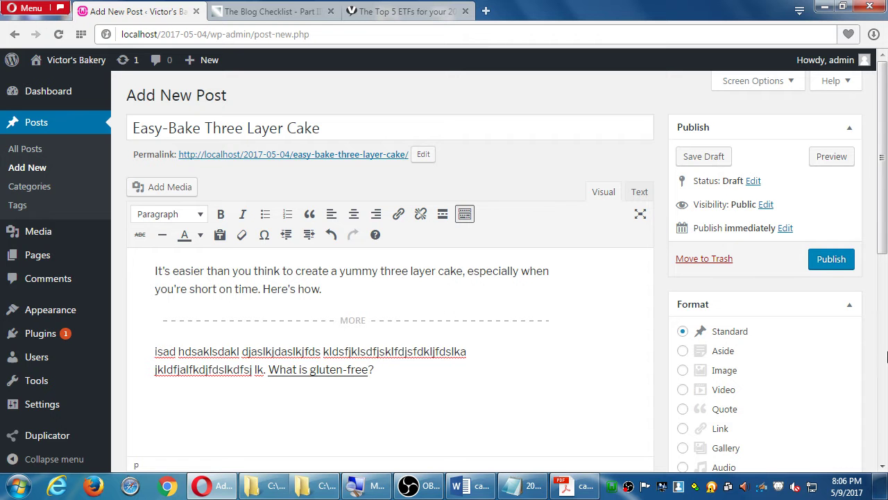
# Step: Publish the cake post and check its preview snippet on the site's Blog page
pyautogui.click(827, 261)
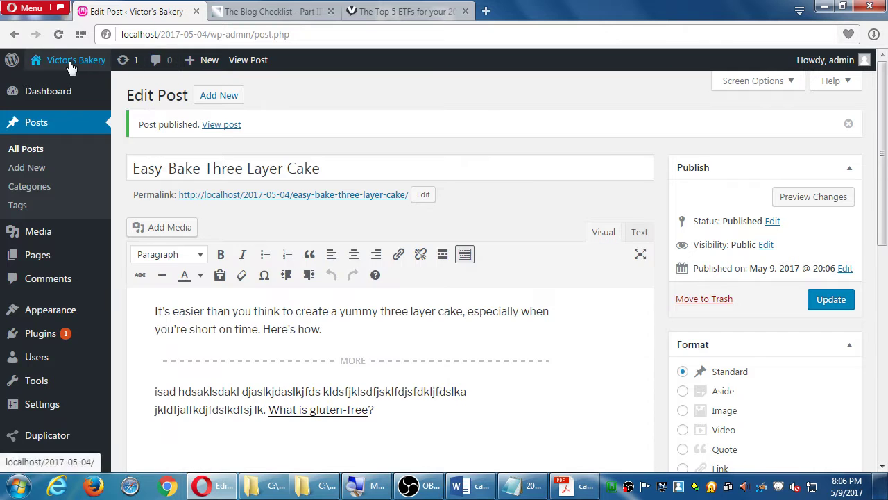
pyautogui.click(67, 61)
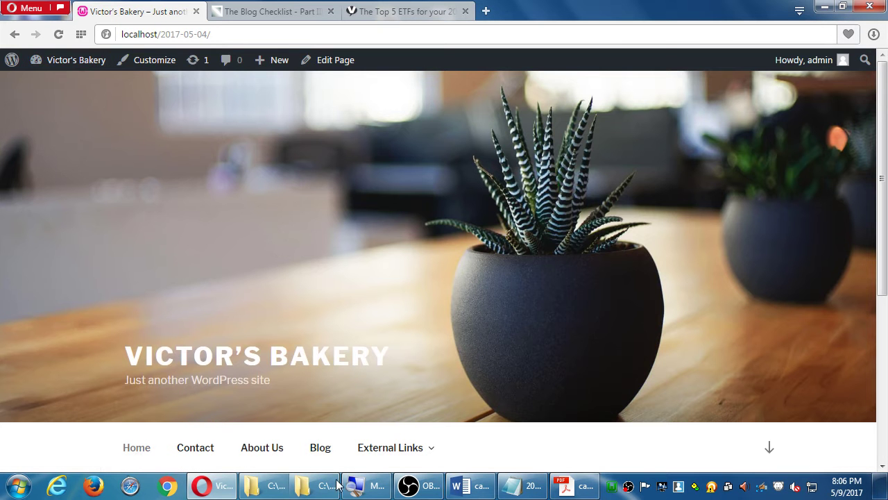
pyautogui.click(322, 455)
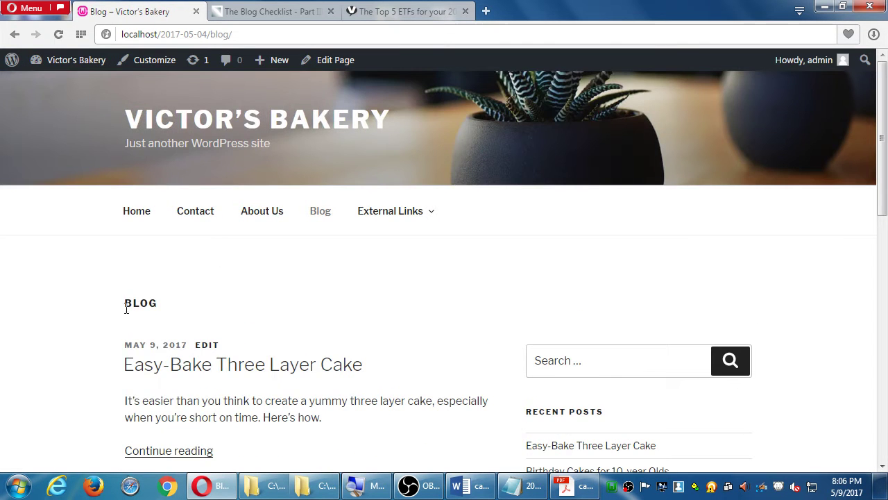
pyautogui.scroll(-1, 90, 297)
pyautogui.scroll(-1, 80, 277)
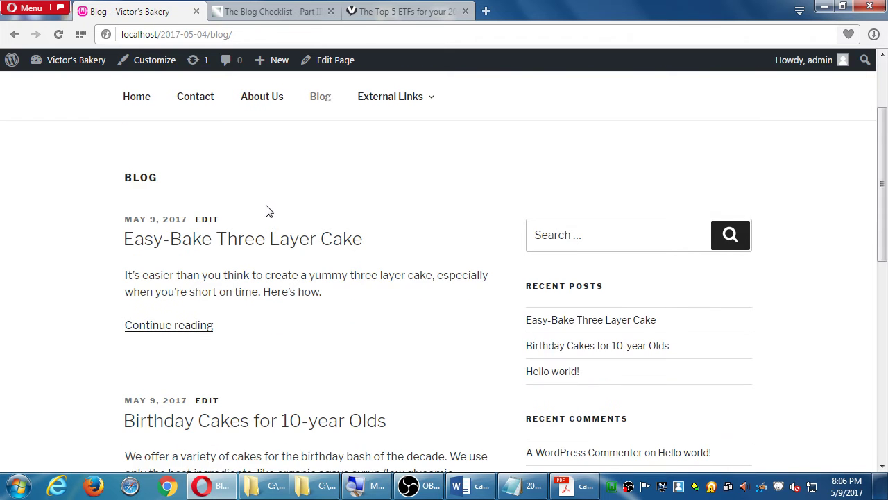
pyautogui.scroll(-1, 267, 210)
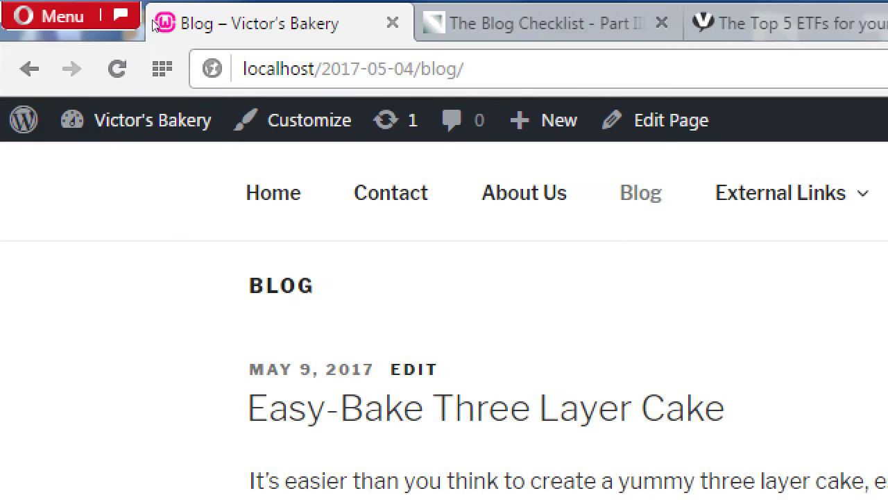
# Step: Examine the Blog page's web address, highlighting the site address portion and the word "blog"
pyautogui.click(315, 68)
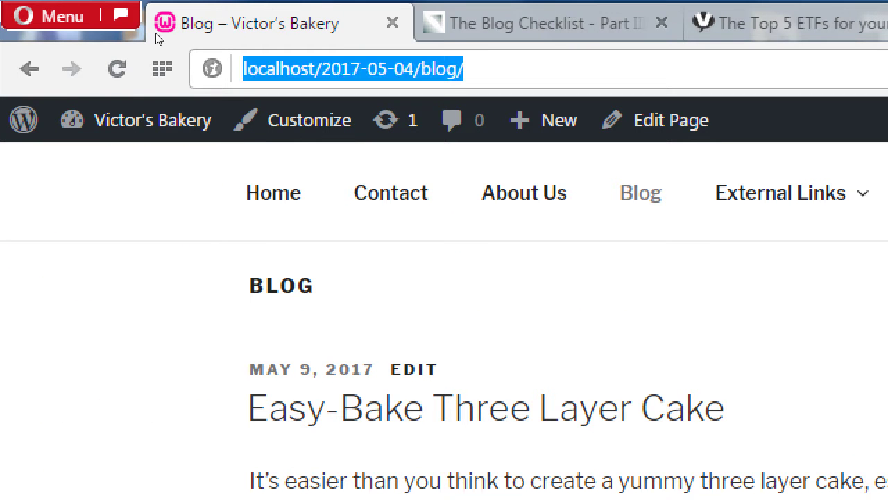
pyautogui.click(303, 69)
pyautogui.moveTo(258, 69); pyautogui.dragTo(413, 69)
pyautogui.doubleClick(439, 69)
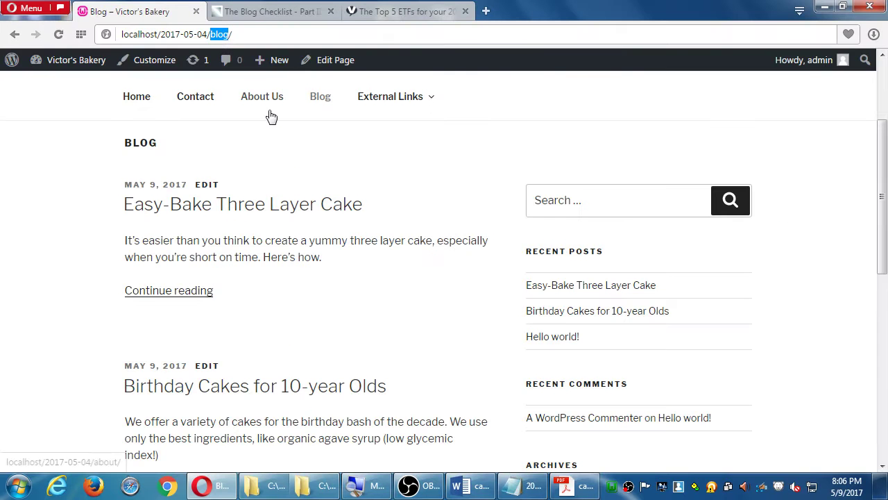
# Step: Open the full Easy-Bake Three Layer Cake post from its Blog page snippet and highlight the "more-27" part of its web address
pyautogui.click(203, 292)
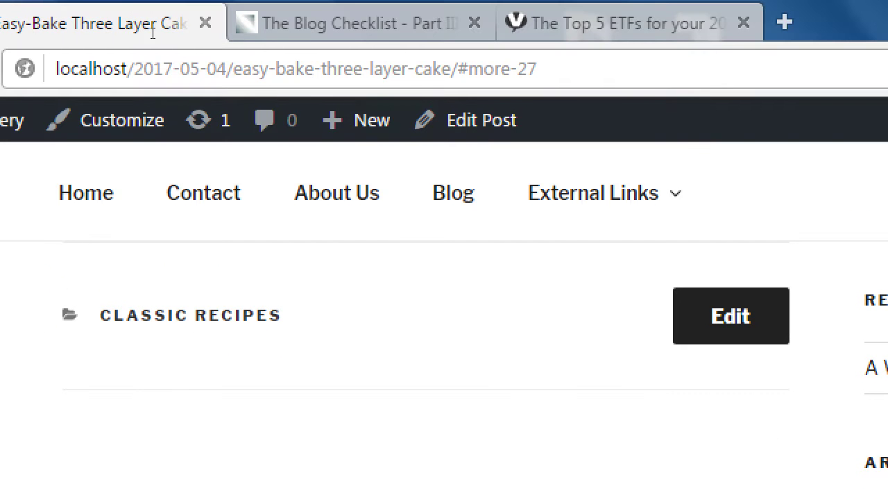
pyautogui.moveTo(71, 68); pyautogui.dragTo(537, 69)
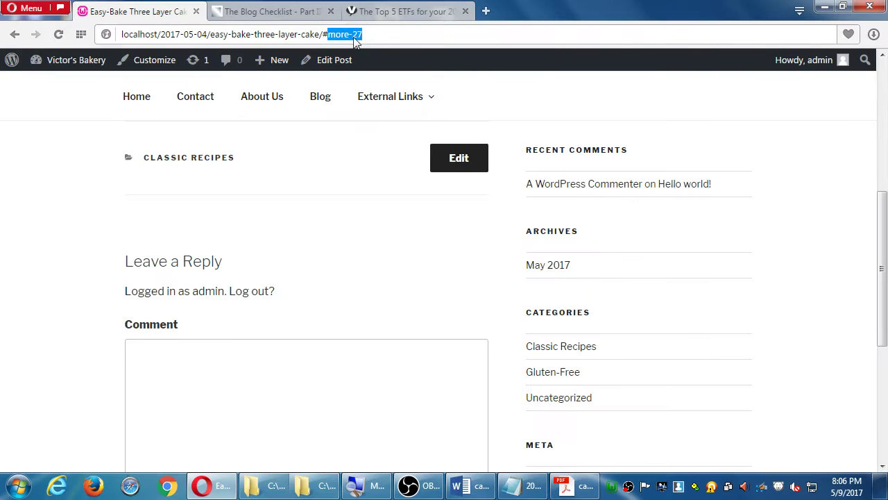
pyautogui.click(67, 426)
# Step: Examine the full post's body, highlighting part of the text that follows the introductory snippet
pyautogui.scroll(1, 45, 448)
pyautogui.scroll(3, 116, 224)
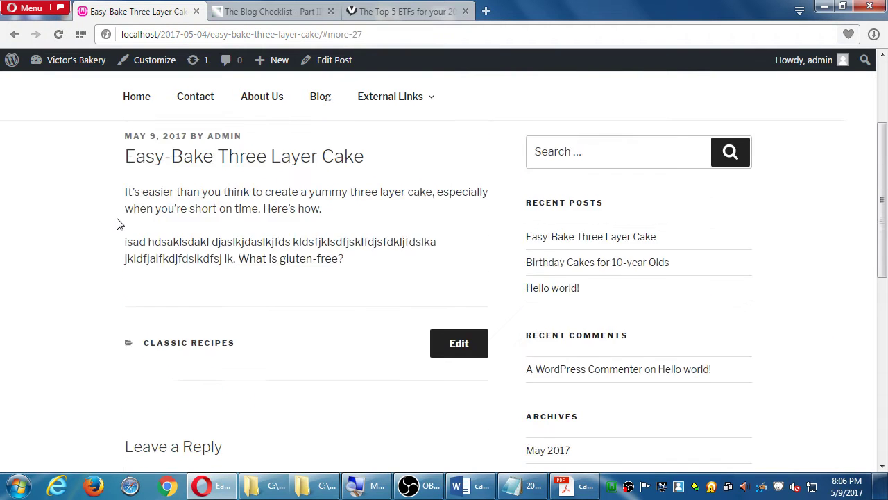
pyautogui.moveTo(173, 254); pyautogui.dragTo(237, 269)
pyautogui.click(100, 249)
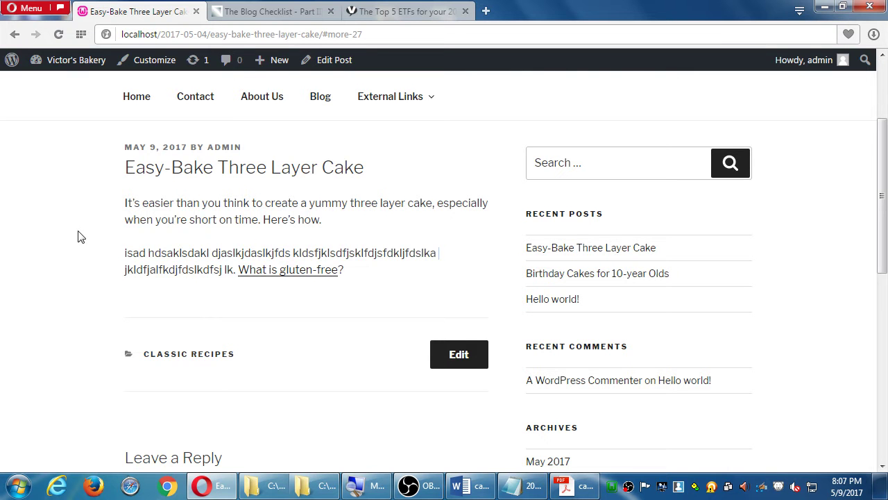
pyautogui.scroll(1, 81, 235)
pyautogui.scroll(-1, 83, 234)
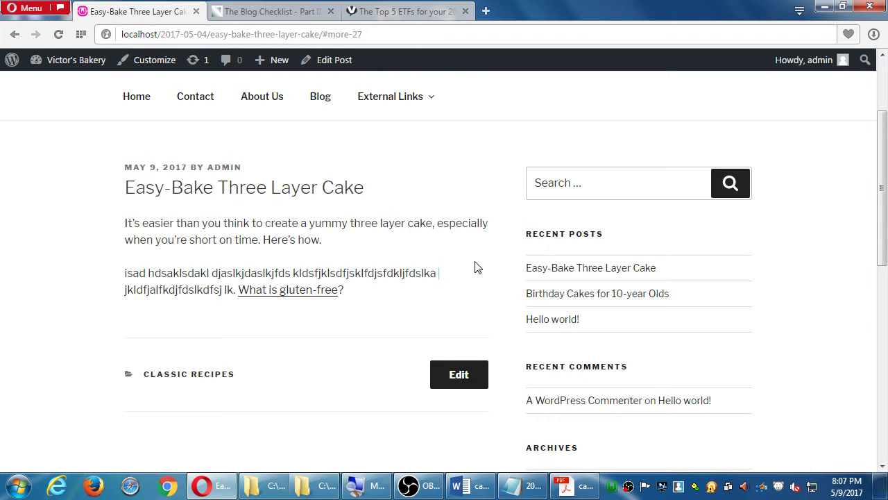
pyautogui.click(462, 377)
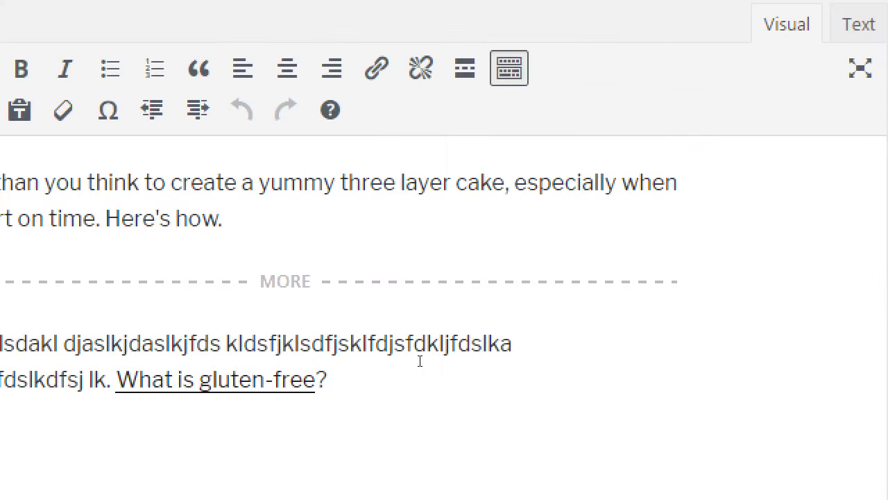
pyautogui.moveTo(375, 344); pyautogui.dragTo(274, 357)
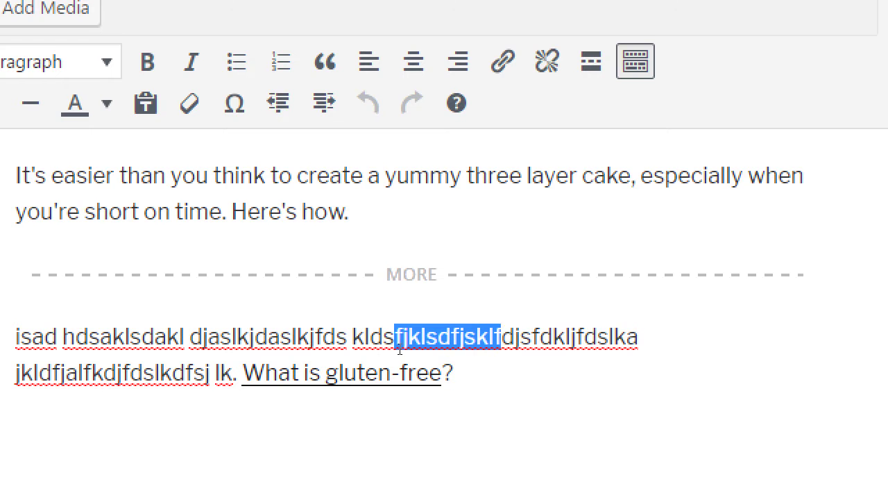
pyautogui.hotkey('shift', 'Right')
pyautogui.hotkey('shift', 'Right')
pyautogui.hotkey('shift', 'Right')
pyautogui.hotkey('shift', 'Right')
pyautogui.hotkey('shift', 'Right')
pyautogui.hotkey('shift', 'Right')
pyautogui.hotkey('shift', 'Right')
pyautogui.hotkey('shift', 'Right')
pyautogui.hotkey('shift', 'Right')
pyautogui.hotkey('shift', 'Right')
pyautogui.hotkey('shift', 'Right')
pyautogui.hotkey('shift', 'Right')
pyautogui.hotkey('shift', 'Right')
pyautogui.hotkey('shift', 'Right')
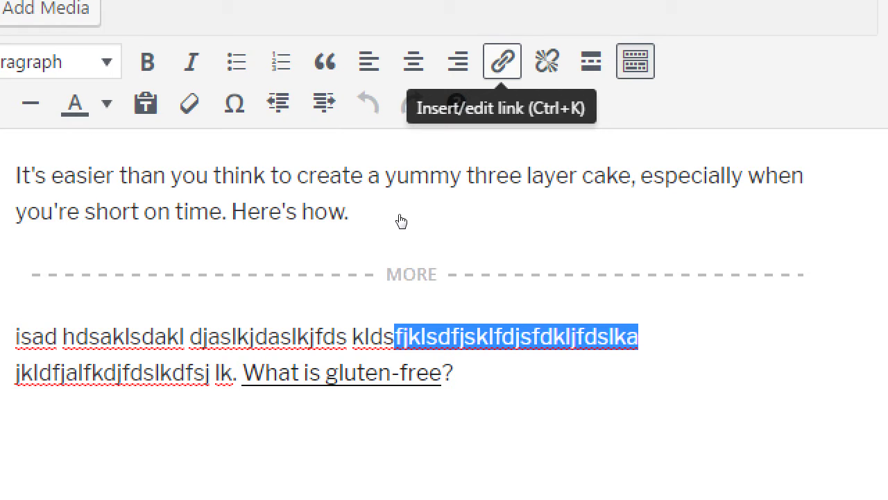
pyautogui.click(502, 61)
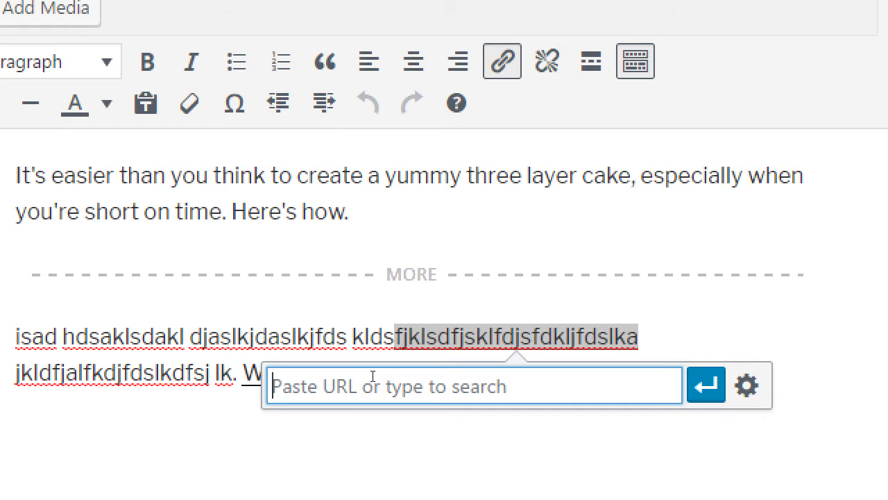
pyautogui.write('htt')
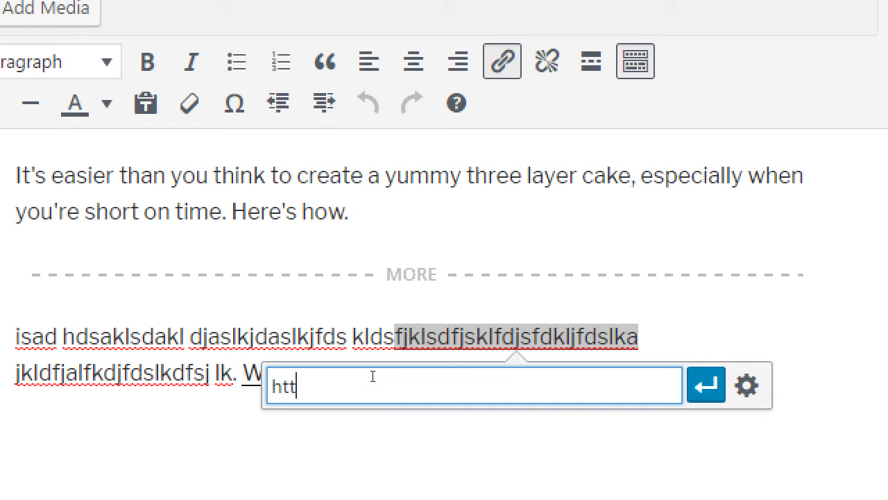
pyautogui.write('p://victor.com')
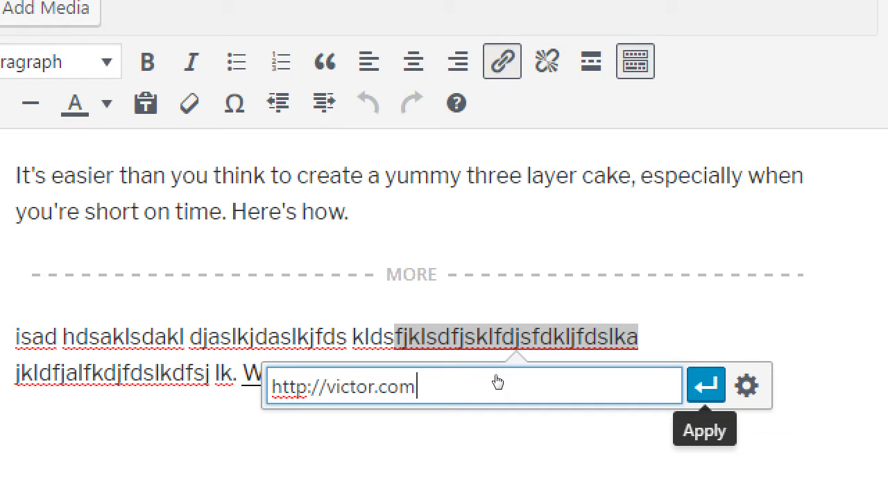
pyautogui.press('Return')
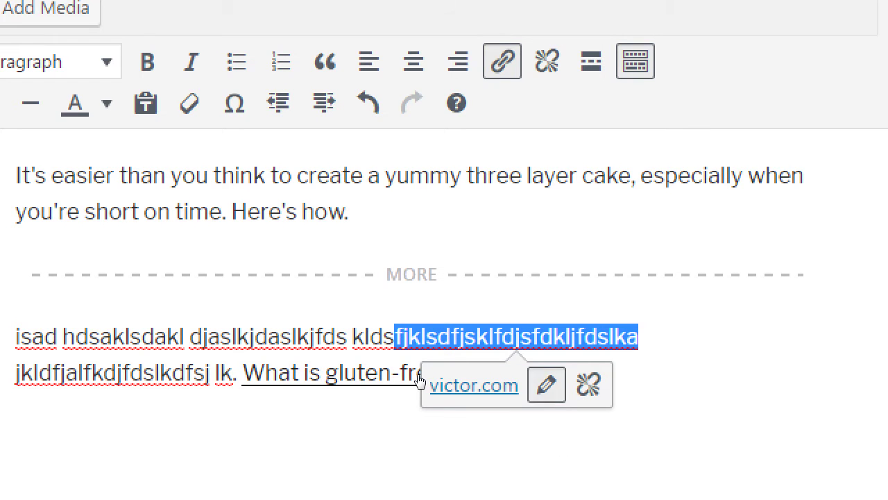
# Step: Set the victor.com link in the post body to open in a new tab
pyautogui.click(546, 385)
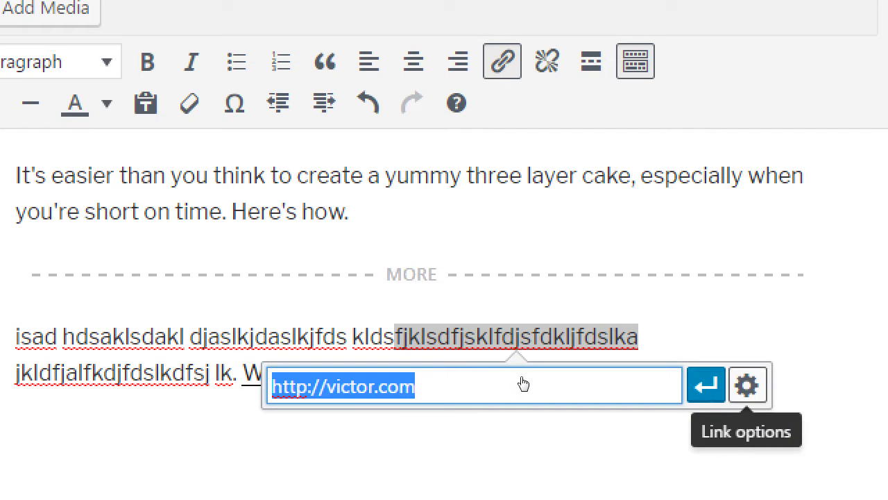
pyautogui.hotkey('alt', 'shift', 'a')
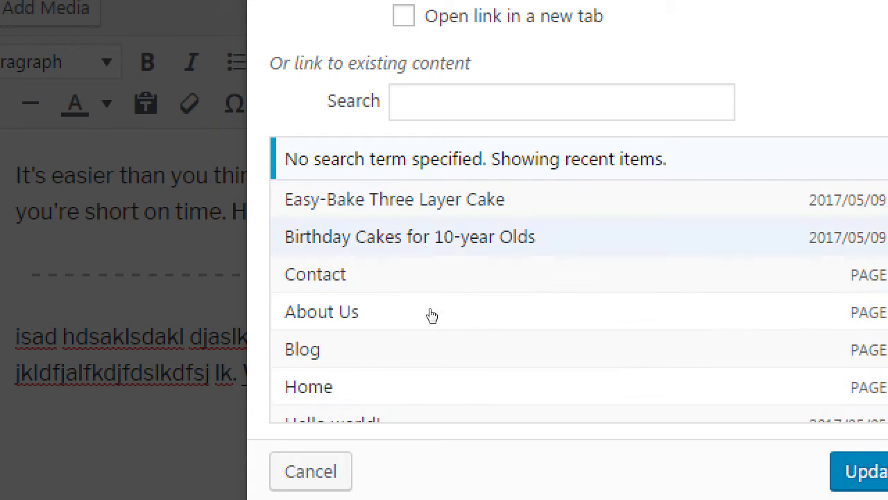
pyautogui.press('space')
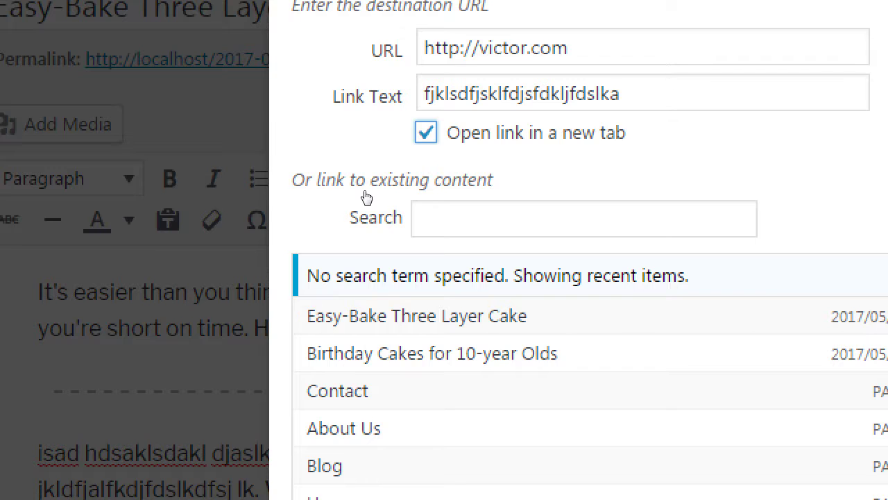
pyautogui.press('Return')
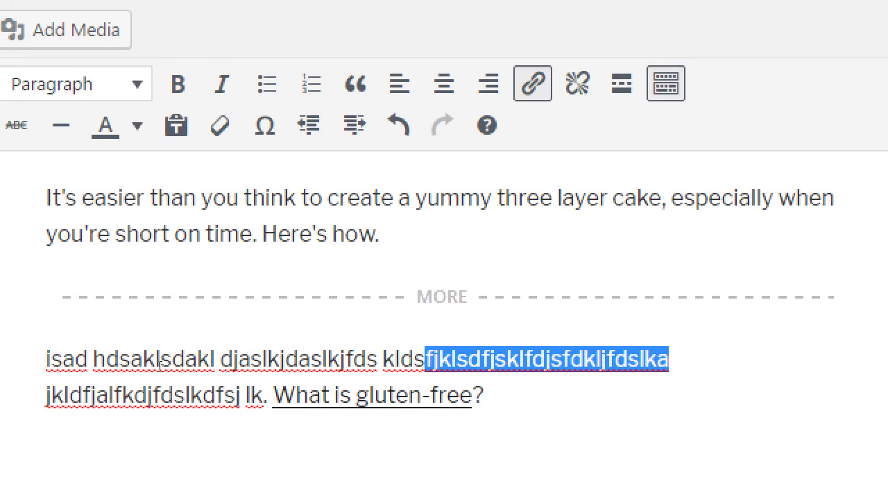
# Step: Break up the filler word after the victor.com link so it reads "jkl bdfj alfkdjfdslk dfsj"
pyautogui.press('Right')
pyautogui.press('Right')
pyautogui.press('Right')
pyautogui.press('Right')
pyautogui.press('Right')
pyautogui.write('b')
pyautogui.press('Right')
pyautogui.press('Right')
pyautogui.press('Right')
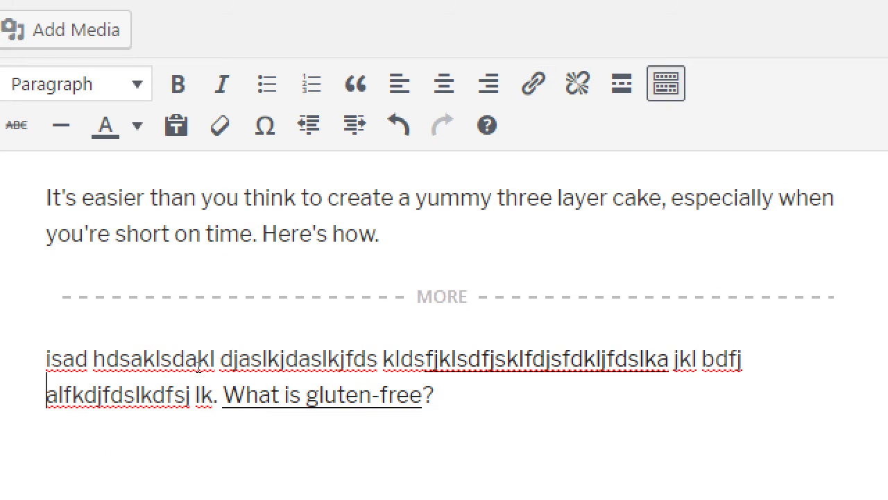
pyautogui.press('Right')
pyautogui.press('Right')
pyautogui.press('Right')
pyautogui.press('Right')
pyautogui.press('Right')
pyautogui.press('Right')
pyautogui.press('Right')
pyautogui.press('Right')
pyautogui.press('Right')
pyautogui.press('Right')
pyautogui.press('Right')
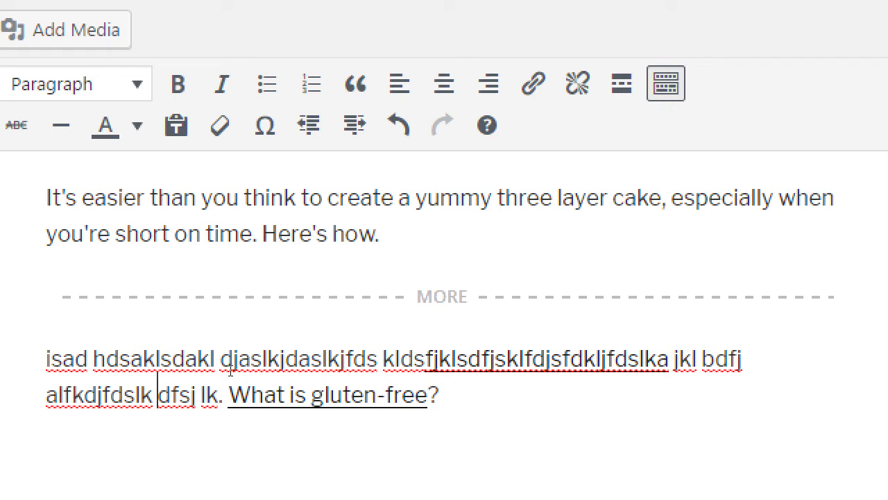
pyautogui.hotkey('shift', 'Right')
pyautogui.hotkey('shift', 'Right')
pyautogui.hotkey('shift', 'Right')
pyautogui.hotkey('shift', 'Right')
pyautogui.hotkey('ctrl', 'k')
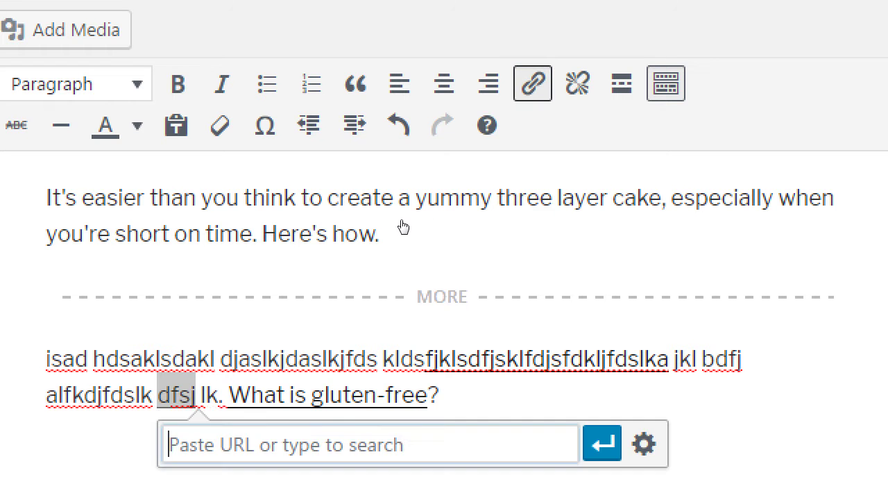
pyautogui.write('http:')
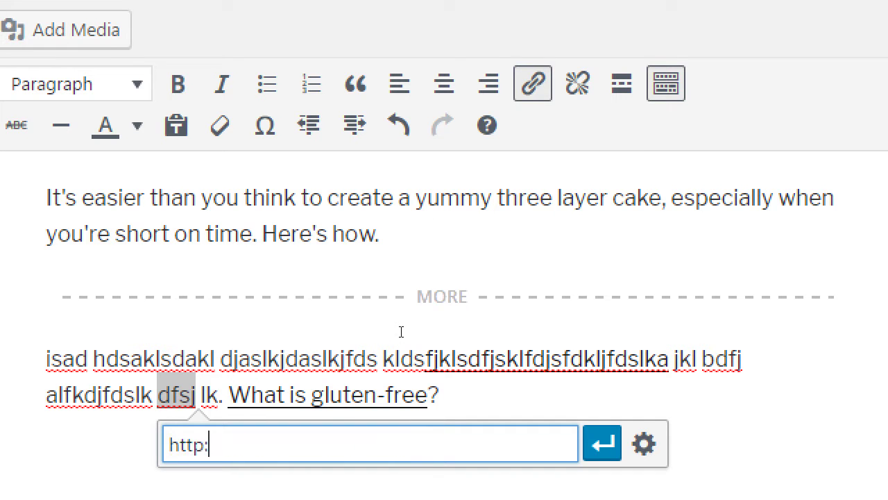
pyautogui.write('//victor.c')
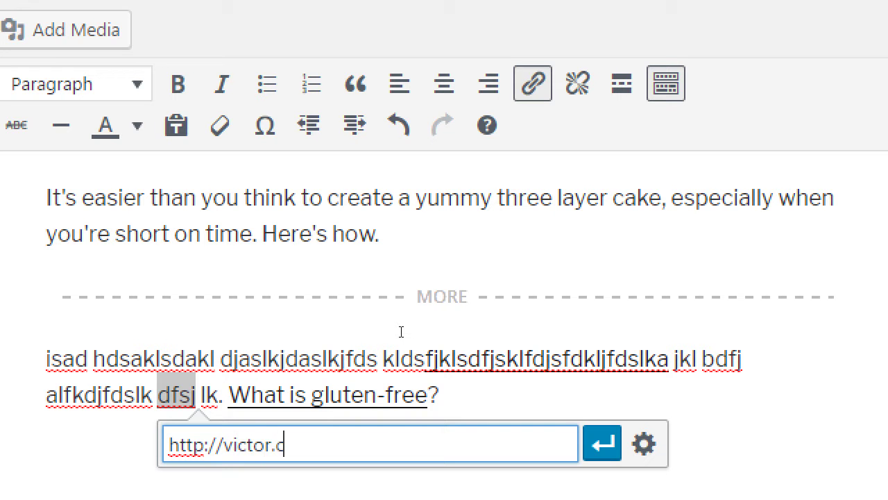
pyautogui.write('om')
pyautogui.click(643, 444)
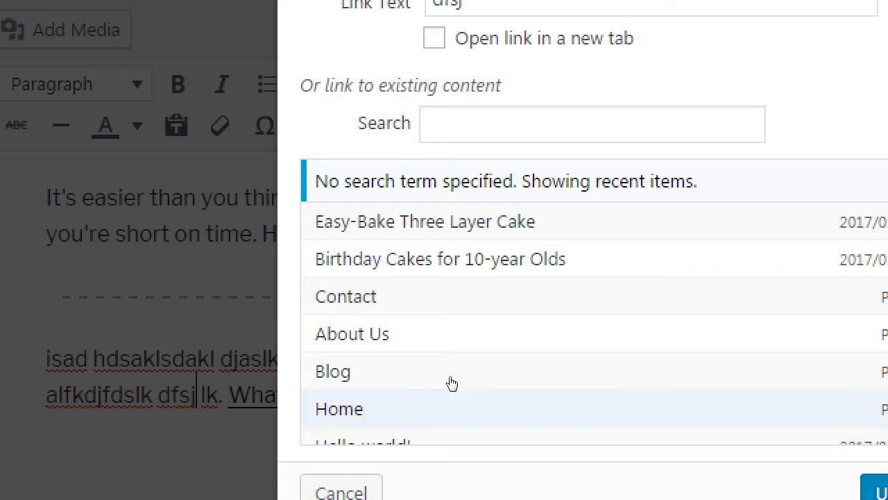
pyautogui.click(434, 38)
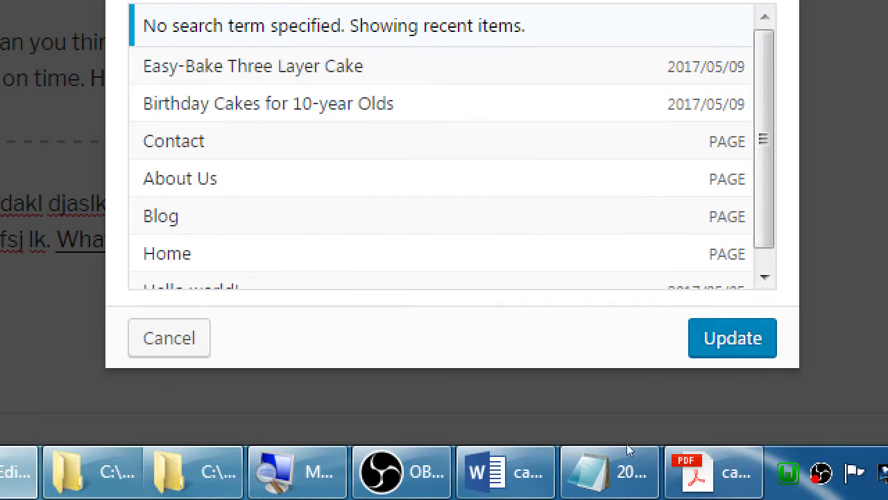
pyautogui.press('Return')
pyautogui.moveTo(12, 349)
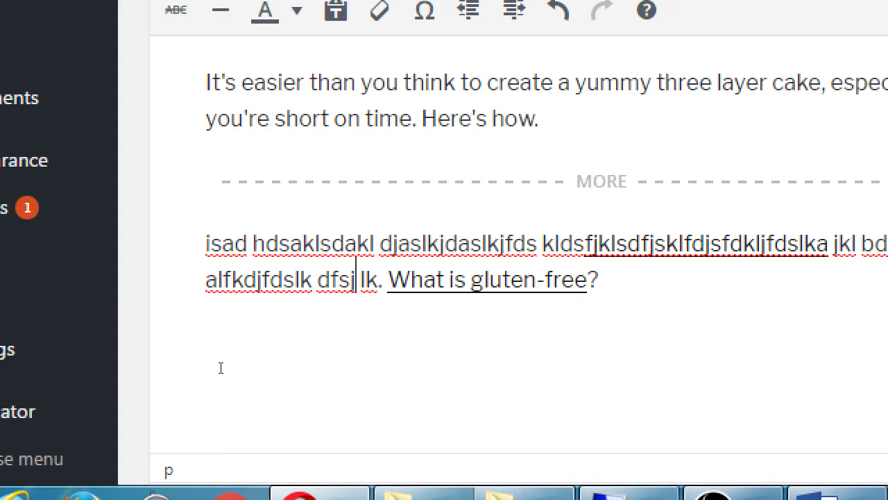
pyautogui.hotkey('ctrl', 'shift', 'Left')
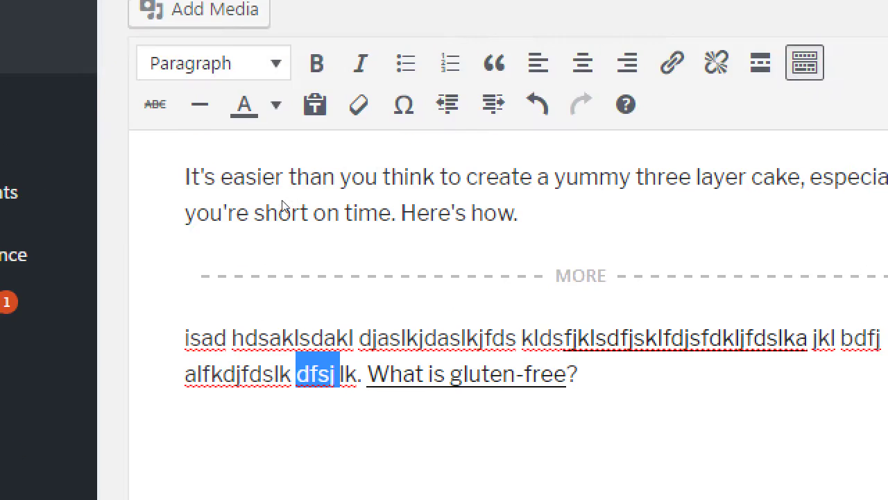
pyautogui.hotkey('ctrl', 'k')
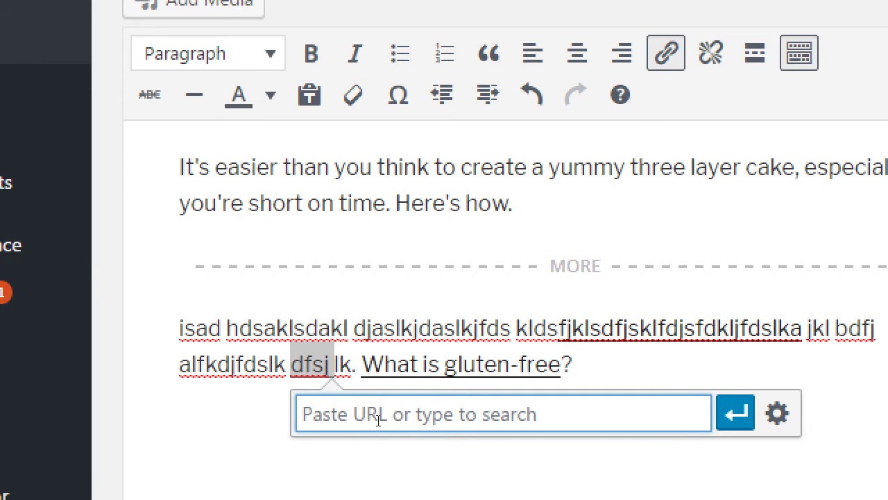
pyautogui.write('http://')
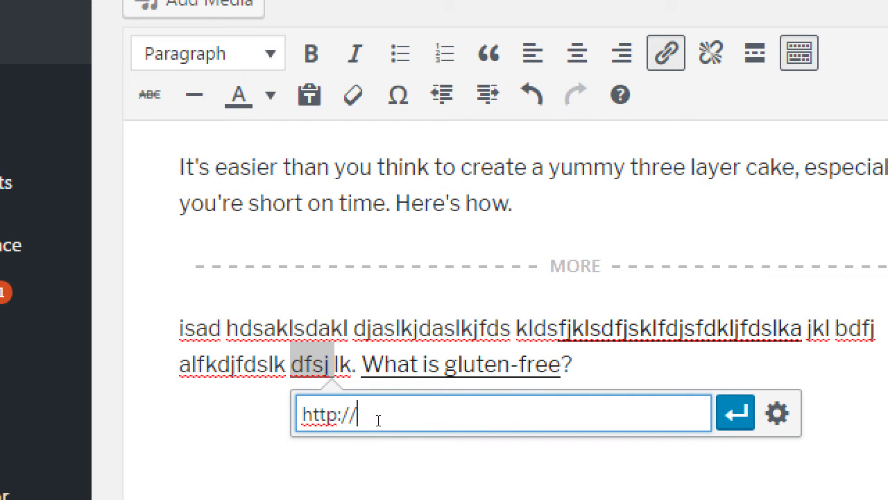
pyautogui.write('youtub.ecom')
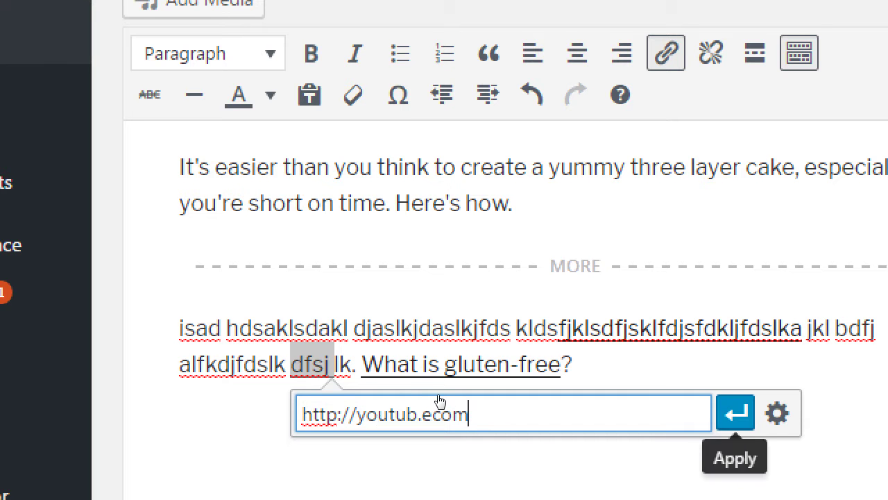
pyautogui.press('Return')
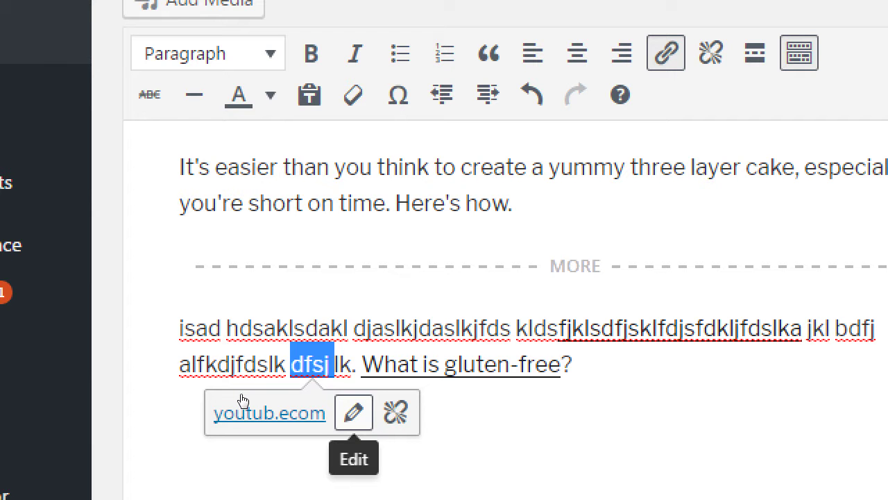
# Step: Set the "dfsj" link to open in a new tab and place the cursor at the end of the paragraph
pyautogui.press('Return')
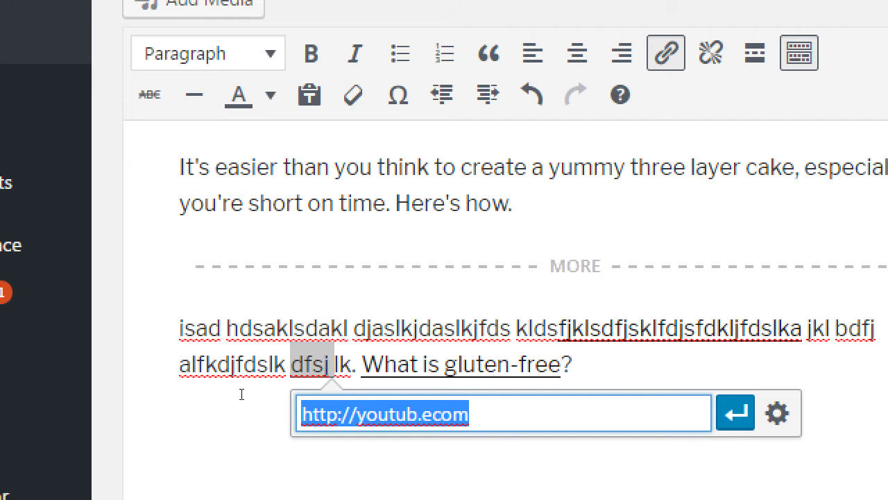
pyautogui.click(777, 413)
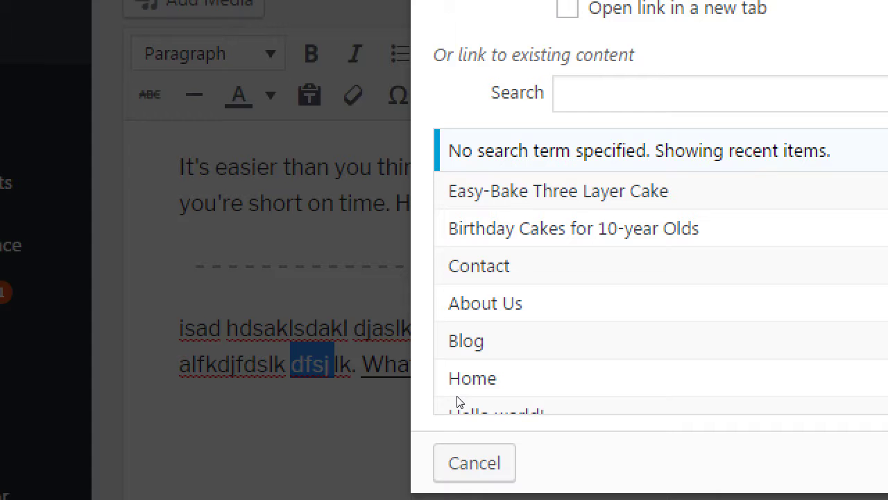
pyautogui.press('Tab')
pyautogui.press('Tab')
pyautogui.press('space')
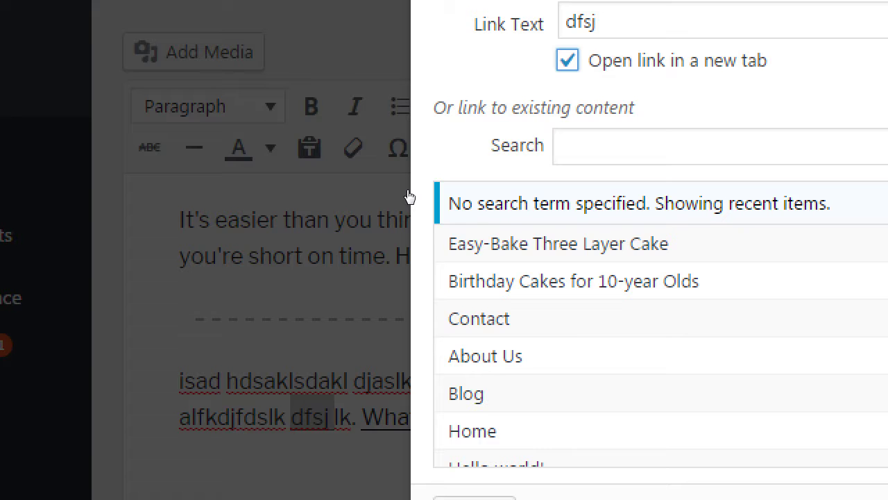
pyautogui.press('Return')
pyautogui.press('End')
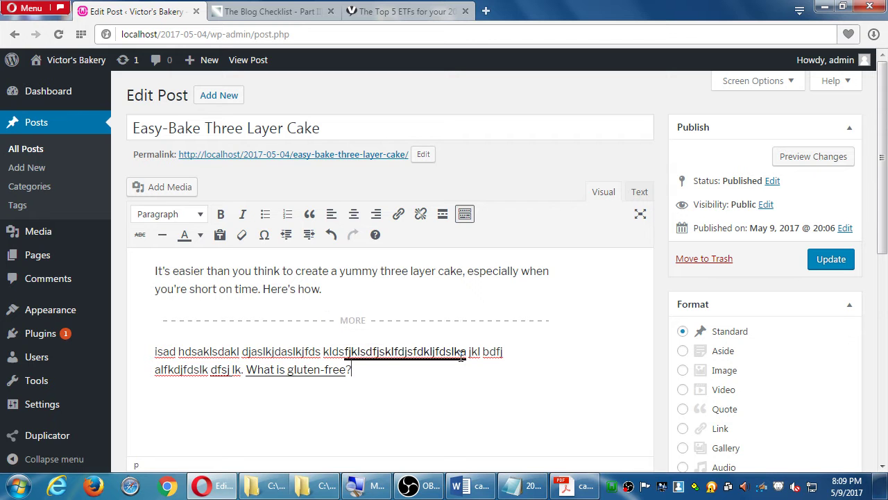
# Step: Add the tag "Chocolate" to the Easy-Bake Three Layer Cake post
pyautogui.scroll(-1, 457, 358)
pyautogui.scroll(-3, 456, 359)
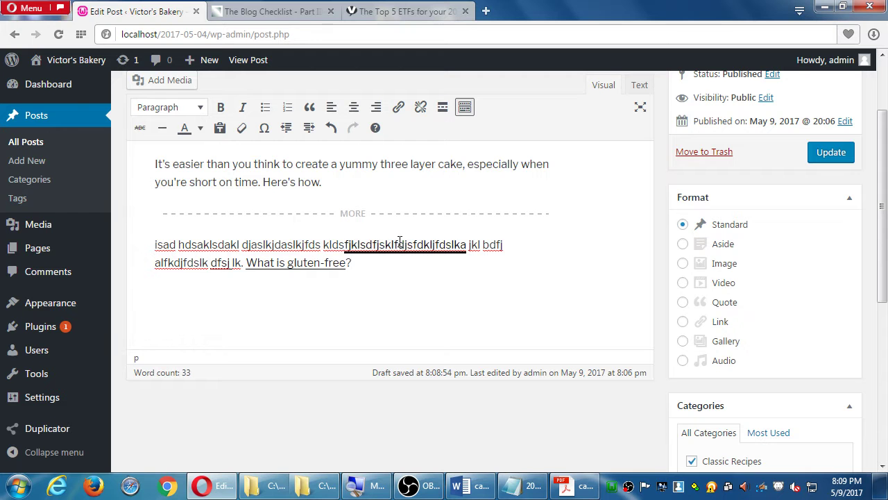
pyautogui.scroll(-5, 399, 240)
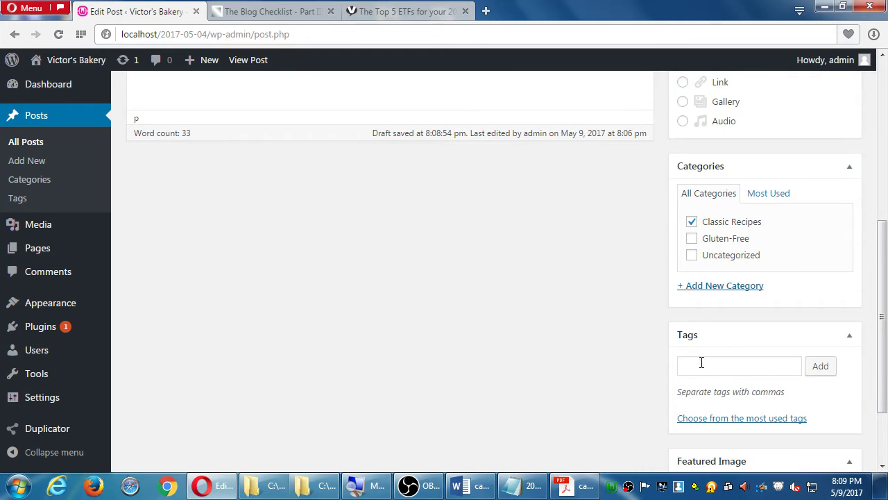
pyautogui.click(701, 363)
pyautogui.scroll(2, 587, 215)
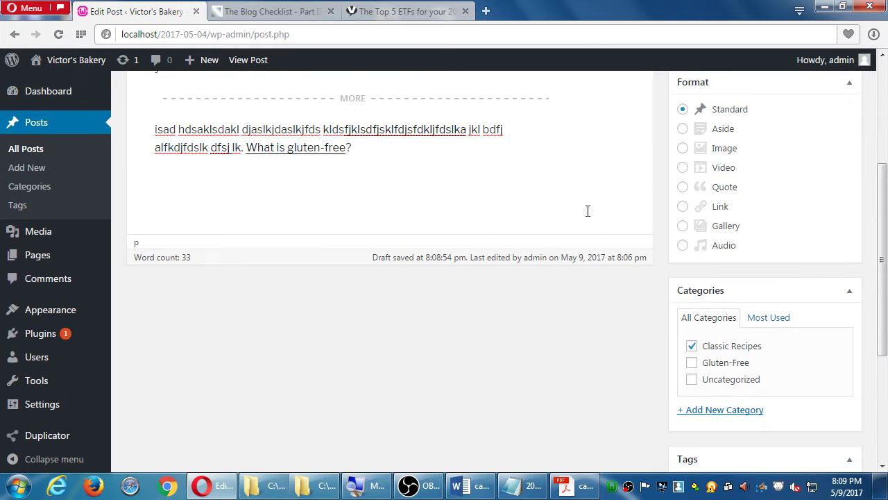
pyautogui.scroll(-3, 610, 233)
pyautogui.scroll(5, 603, 288)
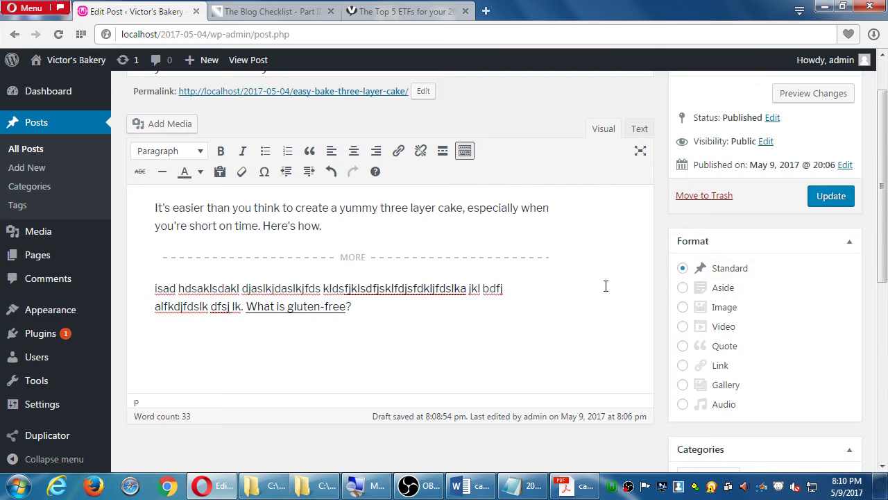
pyautogui.scroll(-5, 605, 286)
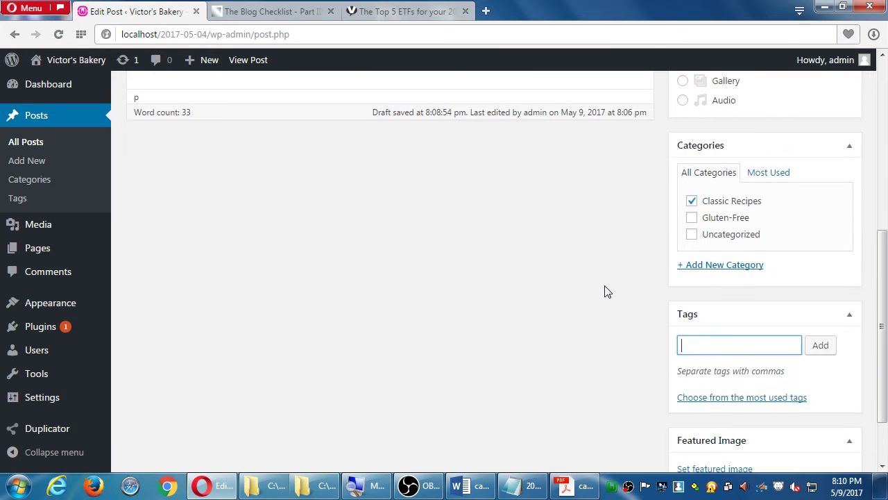
pyautogui.write('Chocolate')
pyautogui.click(823, 352)
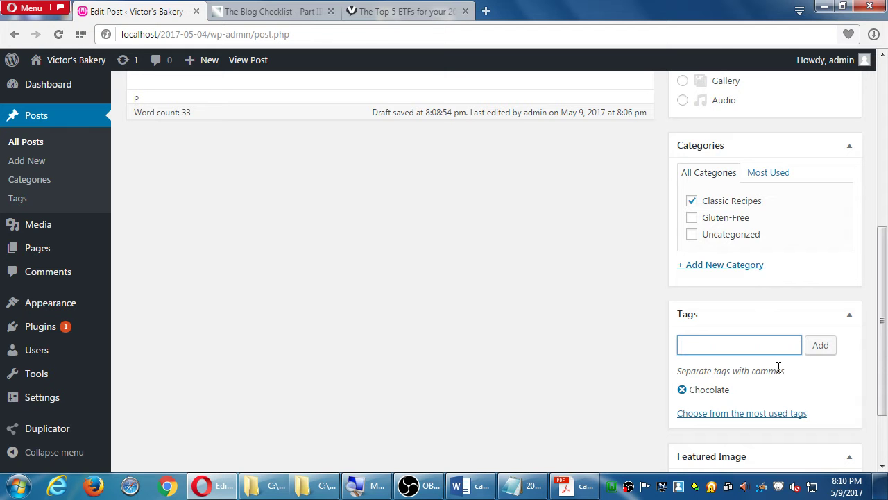
pyautogui.scroll(5, 778, 367)
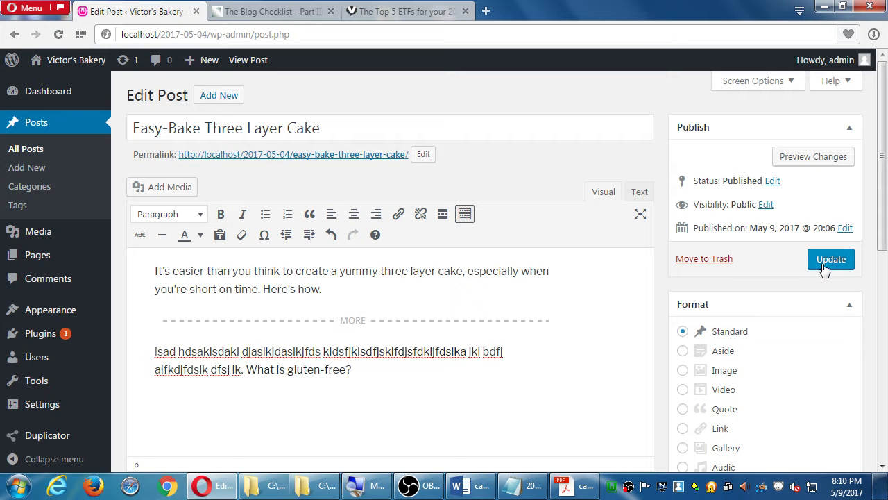
pyautogui.scroll(-2, 608, 361)
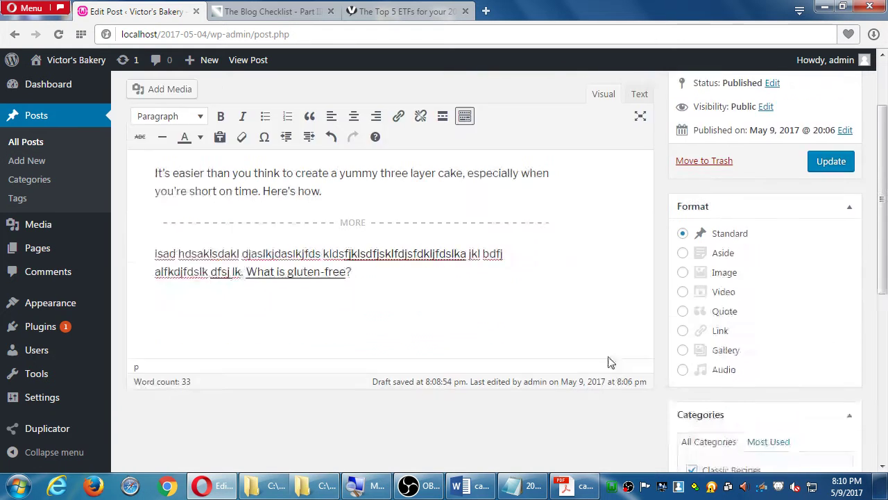
pyautogui.scroll(-5, 608, 361)
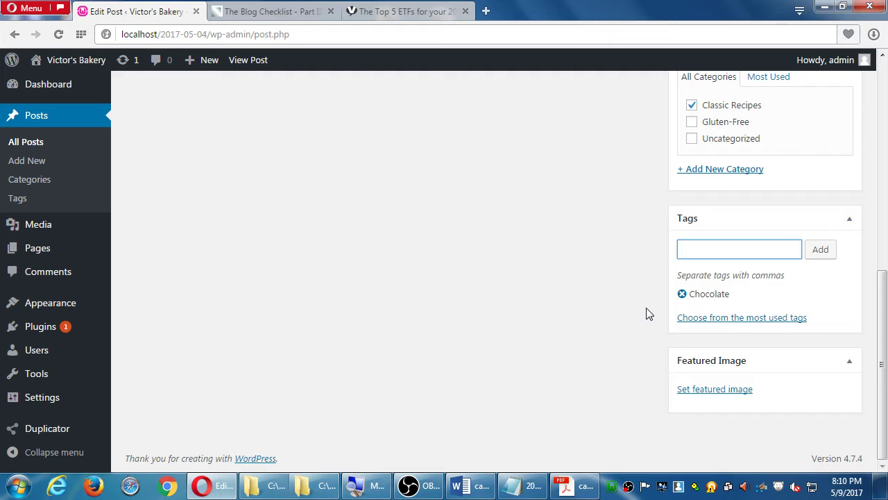
# Step: Switch to the 2017-05-09.txt notes in Notepad and add a final line reading "For Tags: 3 - 5 Tags per Post"
pyautogui.click(525, 485)
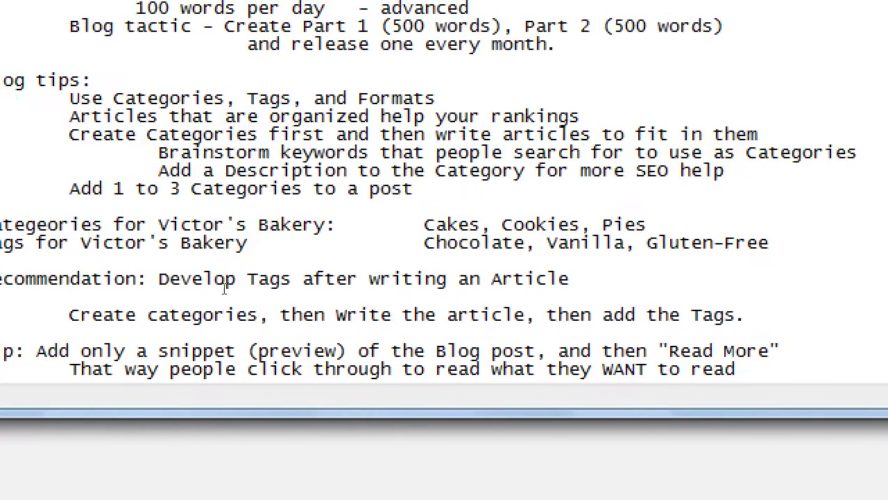
pyautogui.moveTo(92, 188); pyautogui.dragTo(269, 170)
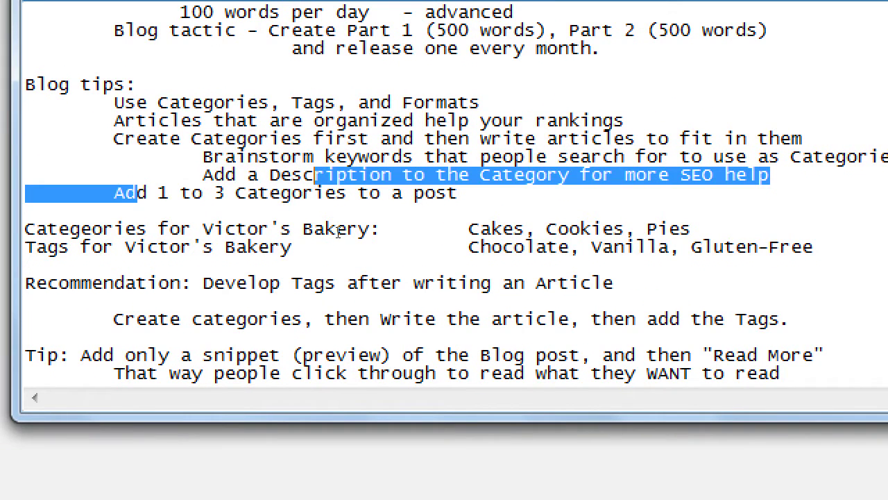
pyautogui.hotkey('ctrl', 'End')
pyautogui.press('Return')
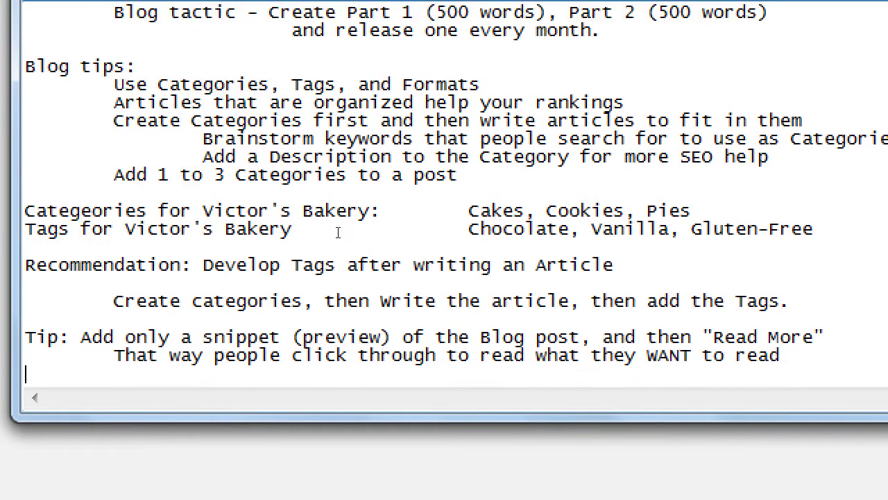
pyautogui.press('Return')
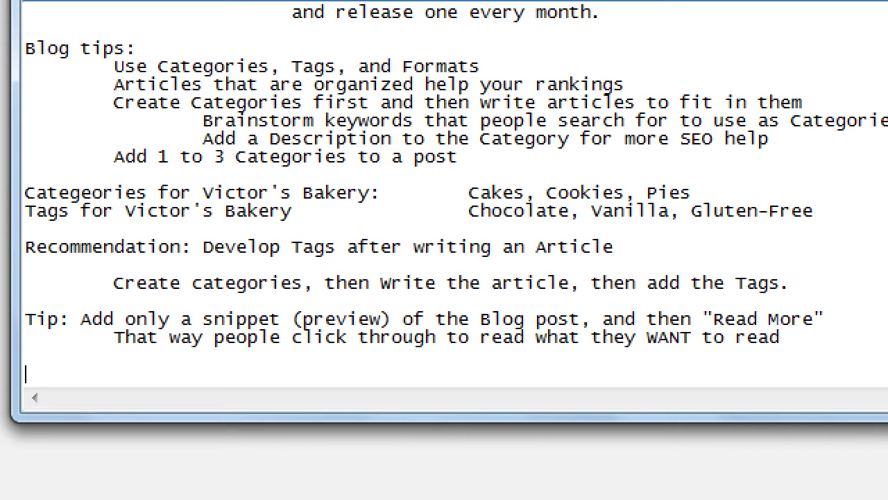
pyautogui.write('For Tags')
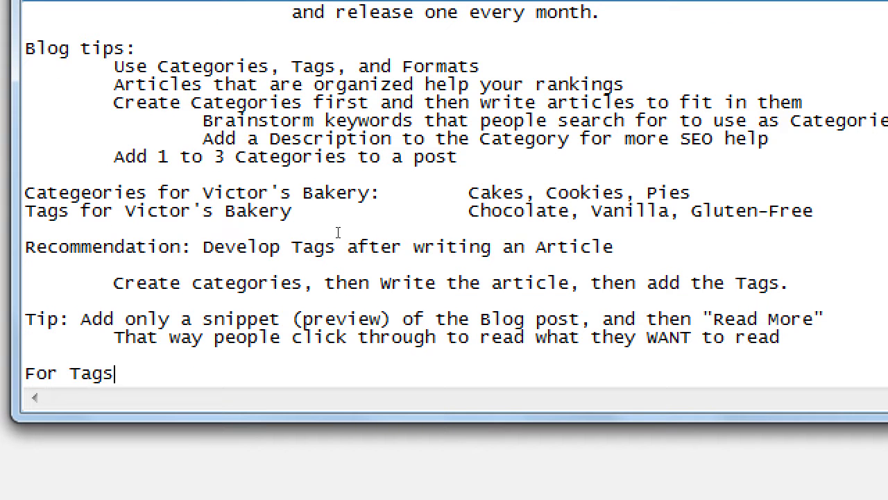
pyautogui.write(': 3 - 5 Tags per post')
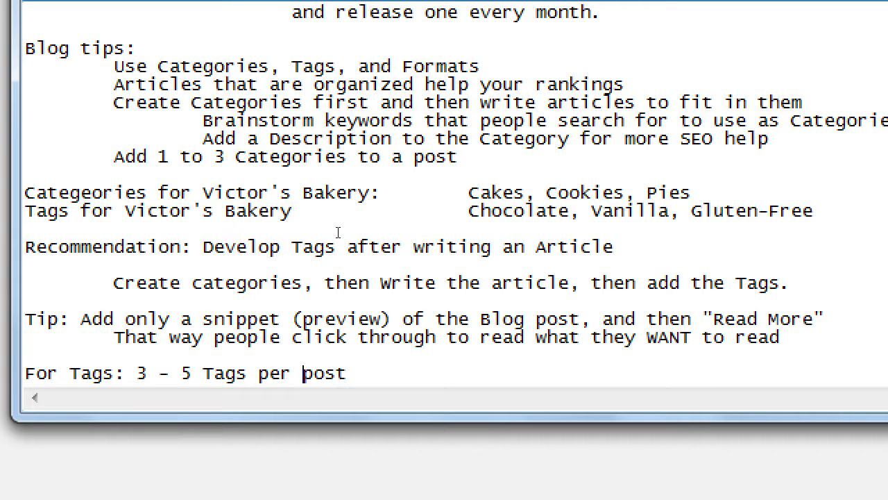
pyautogui.hotkey('shift', 'Right')
pyautogui.write('P')
# Step: Capitalize the word "Post" in the blog tip about adding 1 to 3 Categories
pyautogui.press('Home')
pyautogui.press('Up')
pyautogui.press('Up')
pyautogui.press('Up')
pyautogui.press('Up')
pyautogui.press('Up')
pyautogui.press('Up')
pyautogui.press('Up')
pyautogui.press('Up')
pyautogui.press('Up')
pyautogui.press('Up')
pyautogui.press('Up')
pyautogui.press('Up')
pyautogui.press('End')
pyautogui.press('Left')
pyautogui.press('Left')
pyautogui.press('Left')
pyautogui.hotkey('shift', 'Left')
pyautogui.write('P')
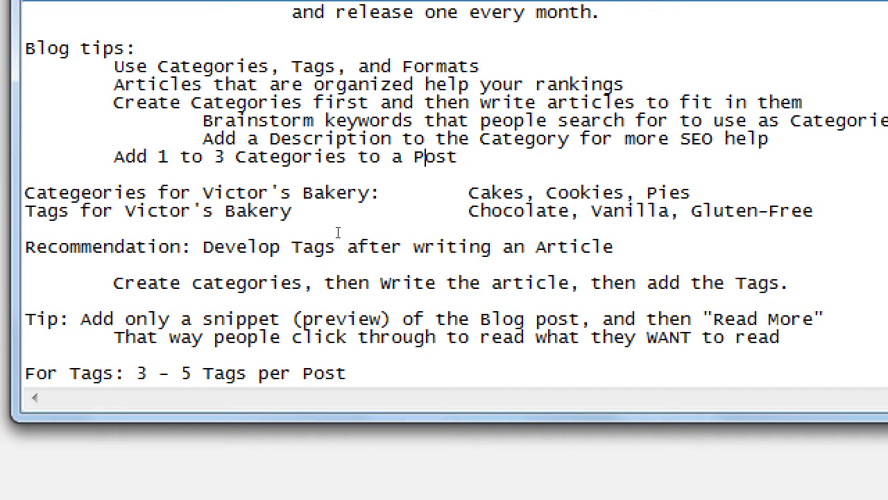
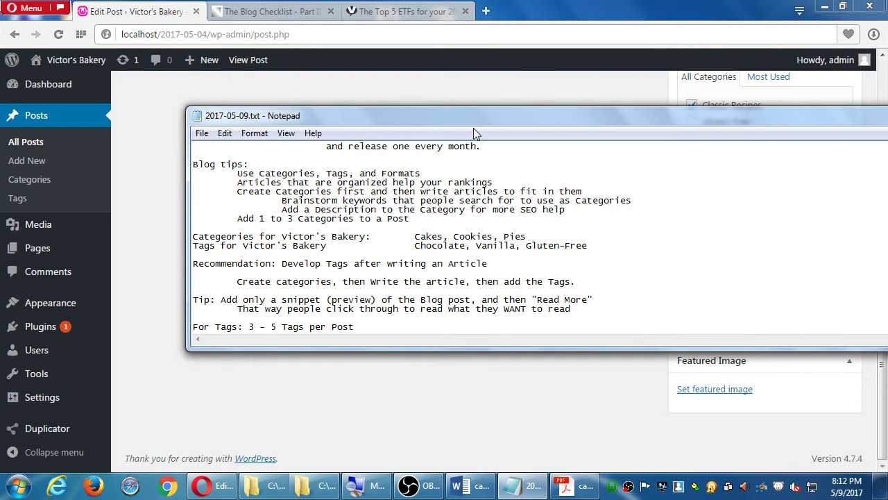
# Step: Switch back to the WordPress post editor in Opera and add the tag "Easy" to the post
pyautogui.click(484, 90)
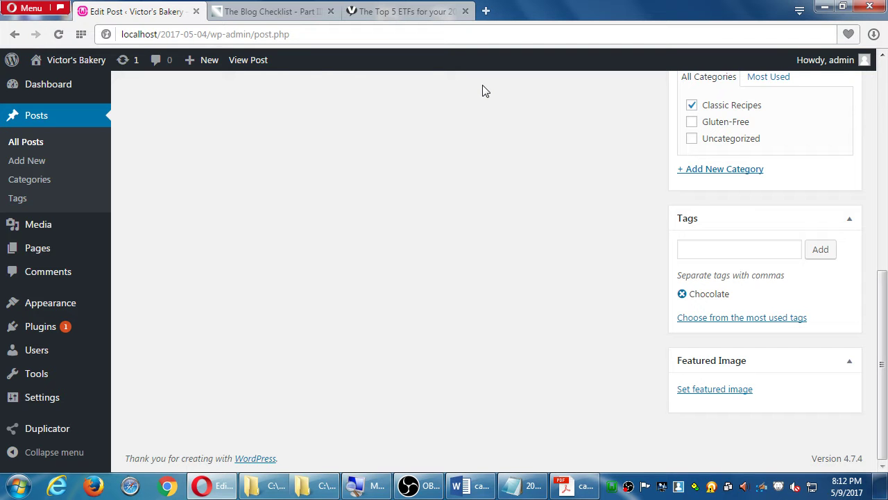
pyautogui.click(697, 243)
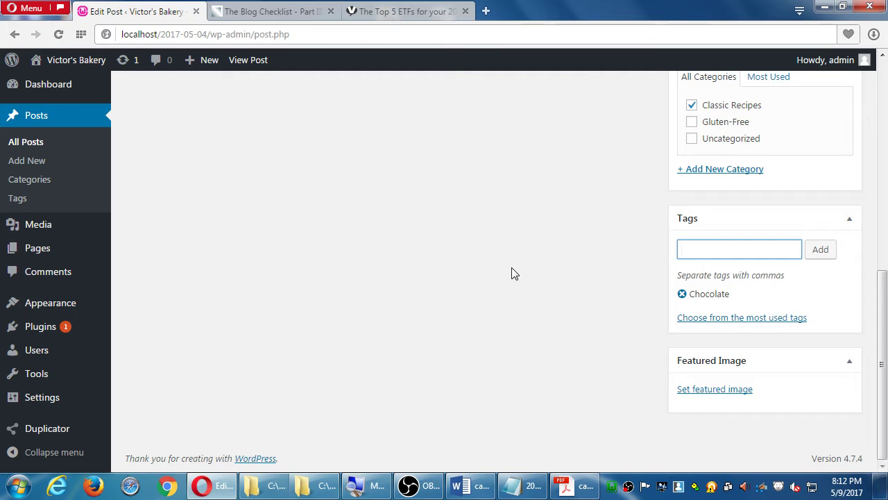
pyautogui.write('Easy')
pyautogui.click(819, 254)
# Step: Review the post's title, content, assigned category and tags
pyautogui.scroll(3, 603, 290)
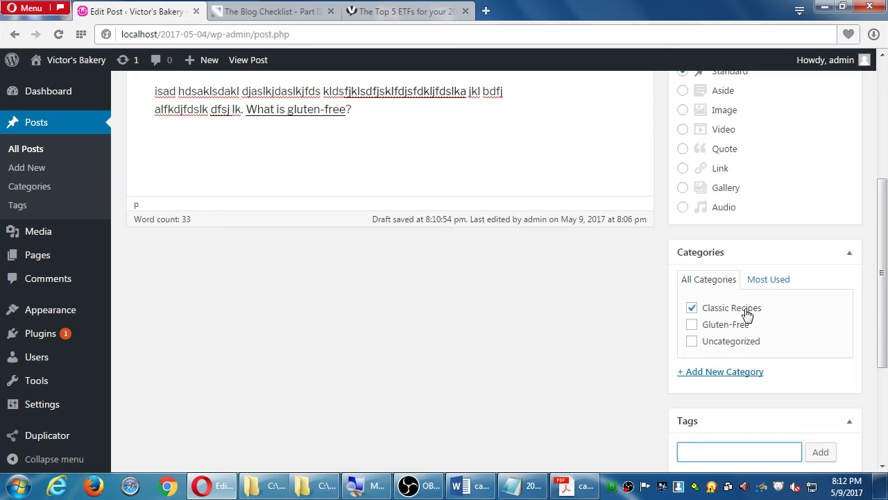
pyautogui.scroll(4, 747, 315)
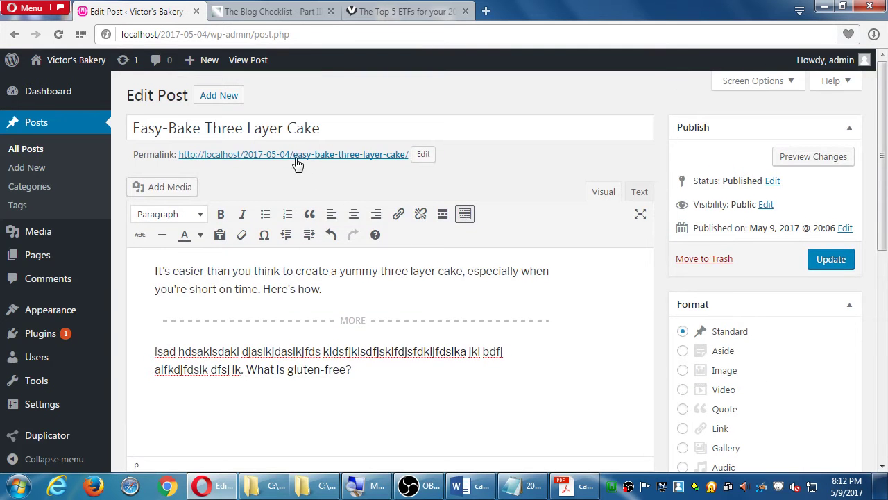
pyautogui.scroll(-4, 656, 329)
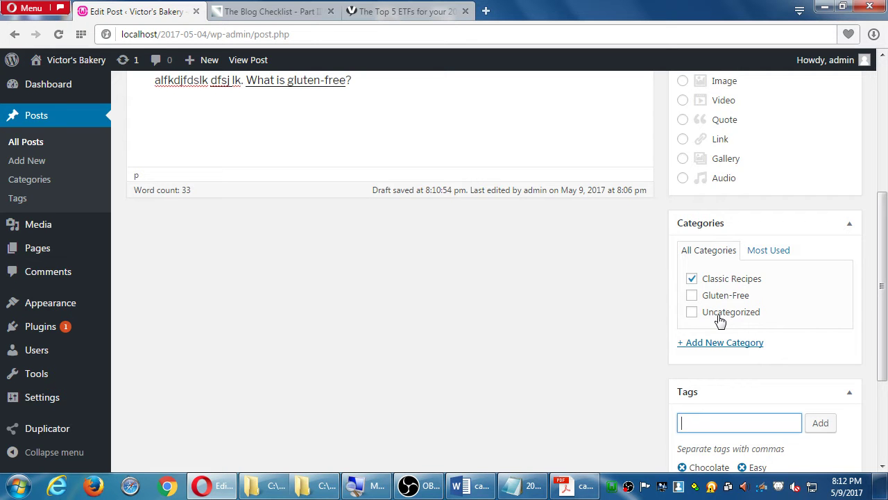
pyautogui.scroll(-2, 632, 388)
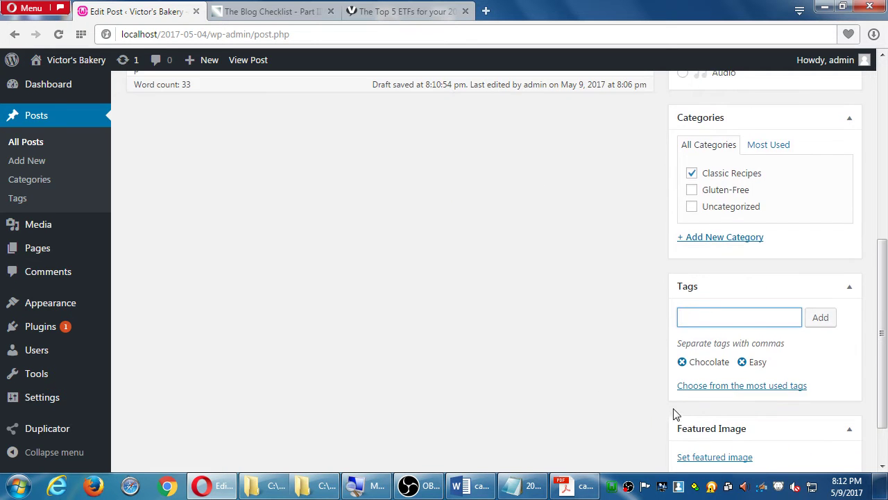
pyautogui.scroll(-2, 676, 408)
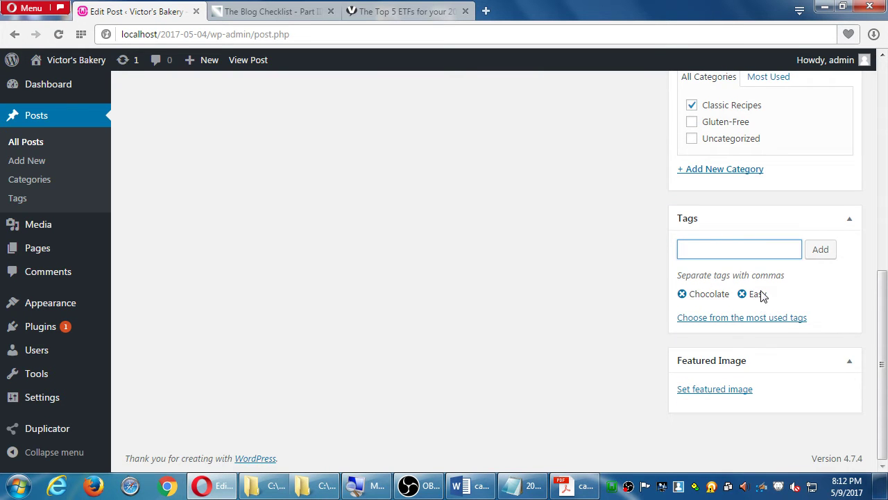
pyautogui.scroll(2, 787, 323)
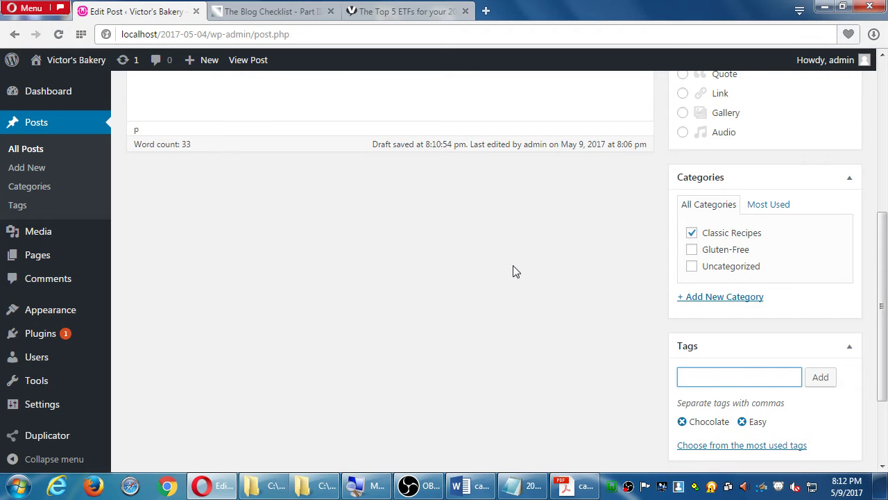
# Step: Replace the entire filler paragraph below the Read More break with a line reading "Ingredients"
pyautogui.scroll(5, 514, 271)
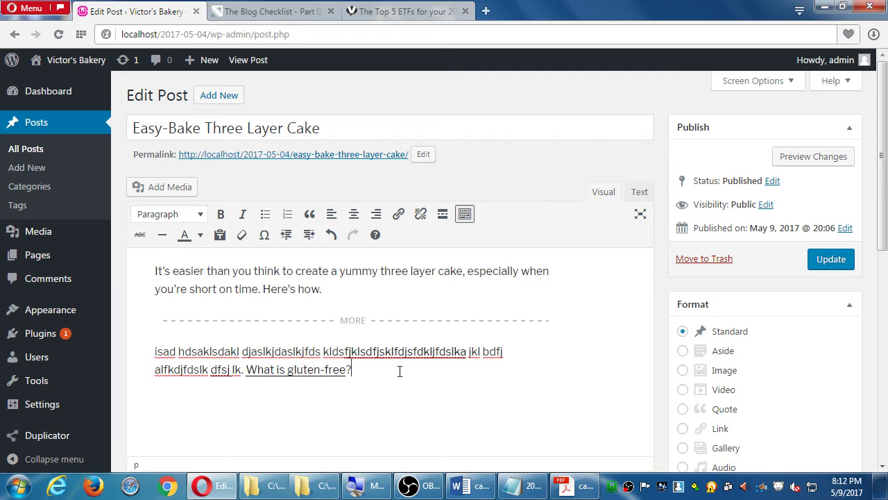
pyautogui.hotkey('shift', 'Up')
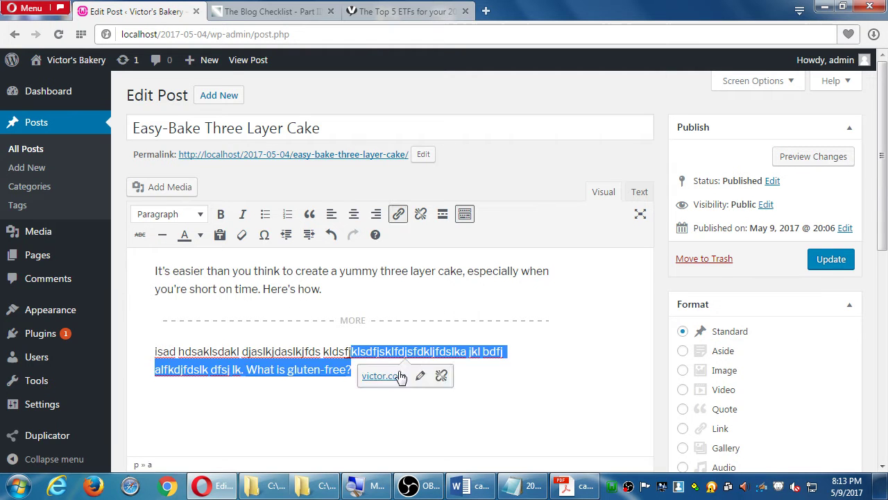
pyautogui.hotkey('shift', 'Home')
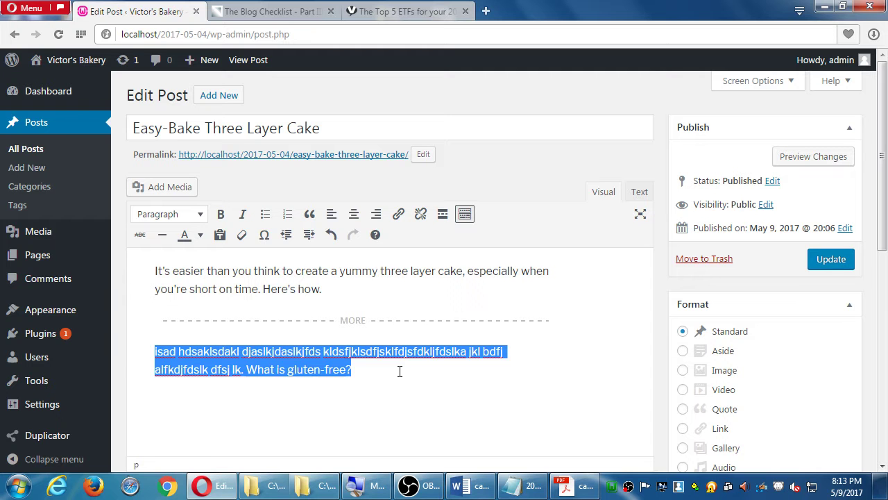
pyautogui.write('Inredient')
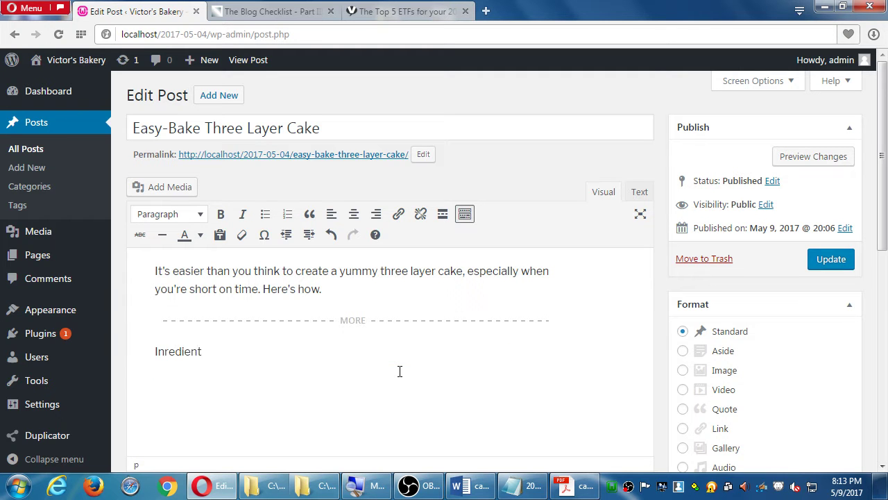
pyautogui.press('BackSpace')
pyautogui.press('BackSpace')
pyautogui.press('BackSpace')
pyautogui.press('BackSpace')
pyautogui.press('BackSpace')
pyautogui.press('BackSpace')
pyautogui.press('BackSpace')
pyautogui.write('gride')
pyautogui.press('BackSpace')
pyautogui.press('BackSpace')
pyautogui.press('BackSpace')
pyautogui.write('edients Pr')
# Step: Add "Steps" and "Notes" as separate paragraphs below "Ingredients"
pyautogui.press('BackSpace')
pyautogui.press('BackSpace')
pyautogui.write('Step')
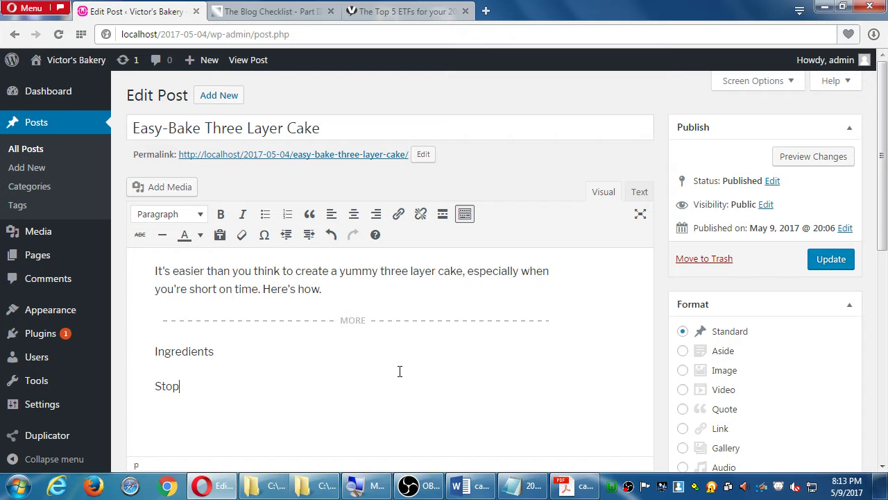
pyautogui.write('s')
pyautogui.press('Return')
pyautogui.write('Notes')
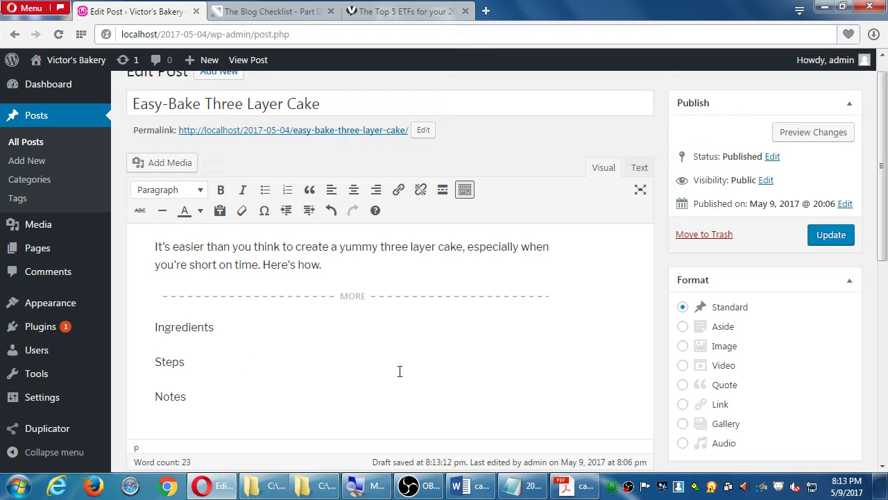
# Step: Format the "Ingredients" line as Heading 2
pyautogui.doubleClick(203, 329)
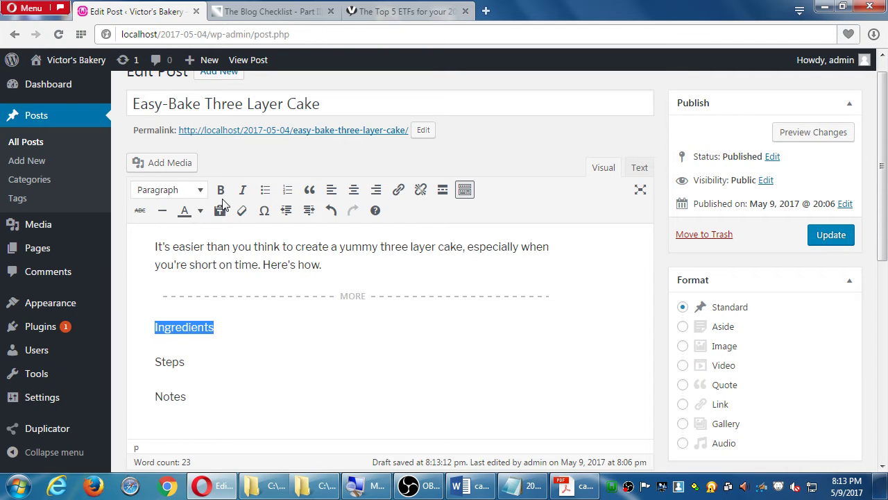
pyautogui.click(200, 190)
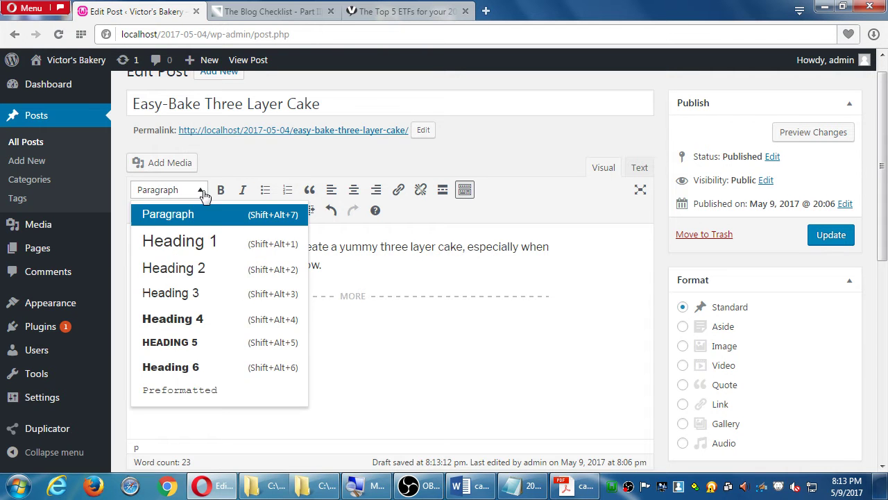
pyautogui.click(231, 270)
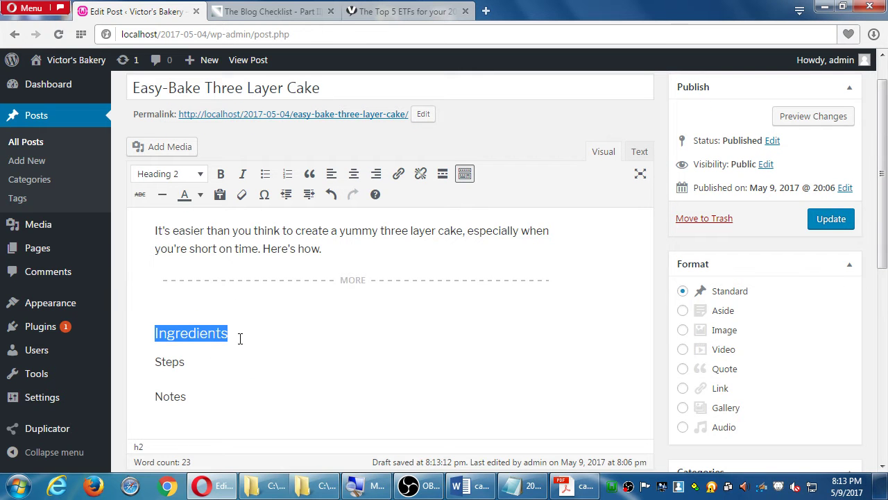
# Step: Format the "Steps" and "Notes" lines as Heading 2
pyautogui.click(175, 364)
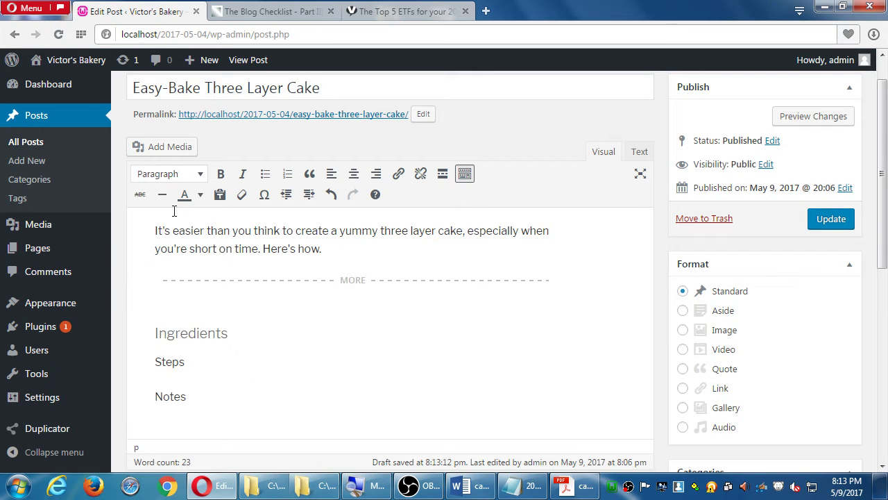
pyautogui.click(165, 174)
pyautogui.click(159, 251)
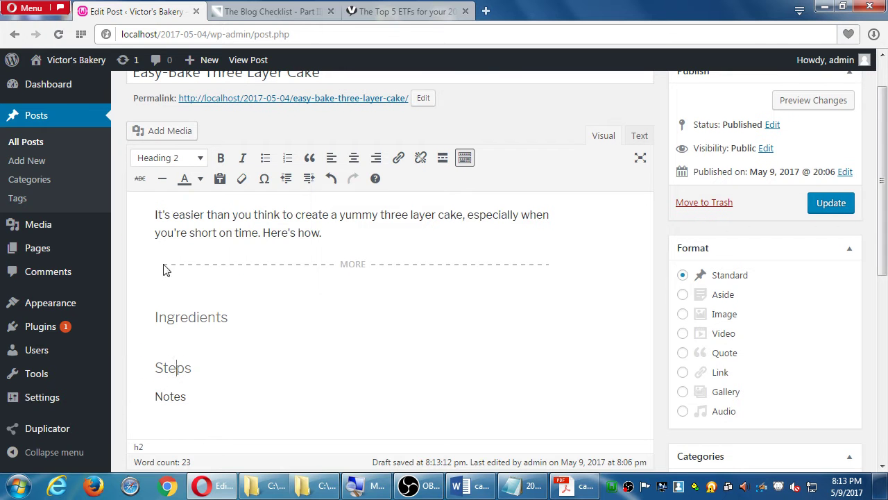
pyautogui.click(168, 395)
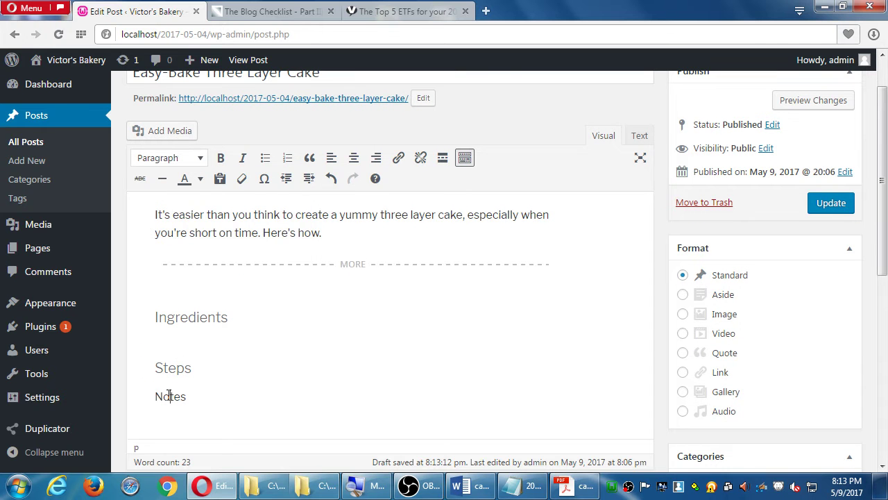
pyautogui.click(182, 160)
pyautogui.click(173, 237)
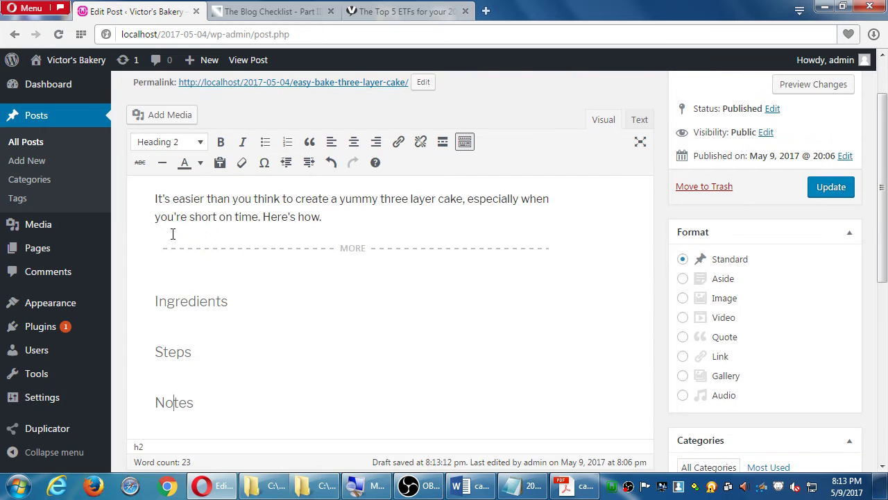
# Step: Add "Eggs", "Flour" and "Sugar" as separate paragraphs below the "Ingredients" heading
pyautogui.press('Return')
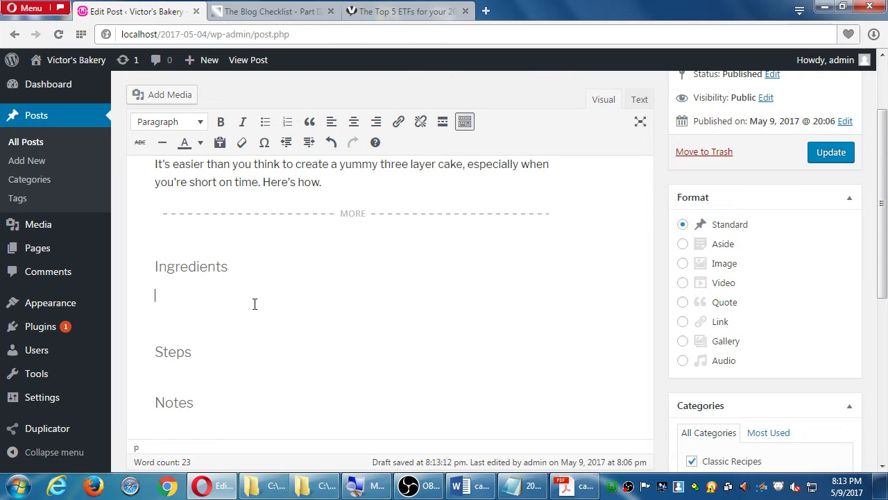
pyautogui.write('Eggs')
pyautogui.press('Return')
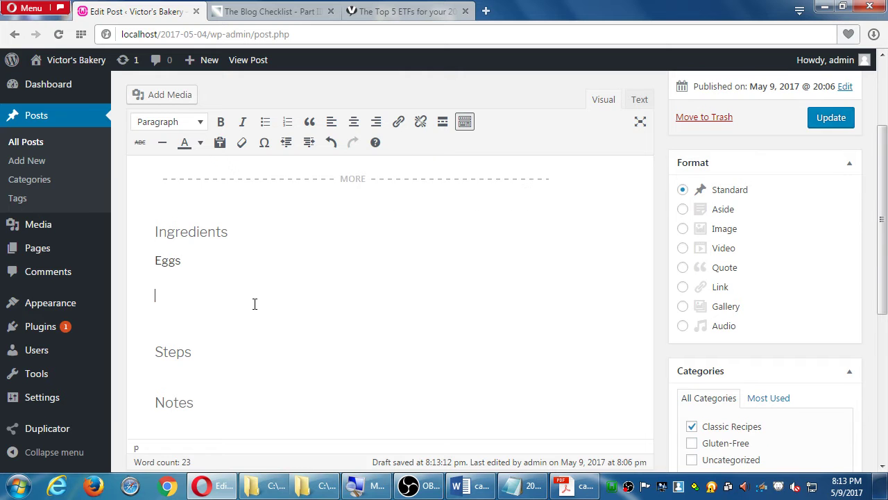
pyautogui.write('Flour')
pyautogui.press('Return')
pyautogui.write('Sugar')
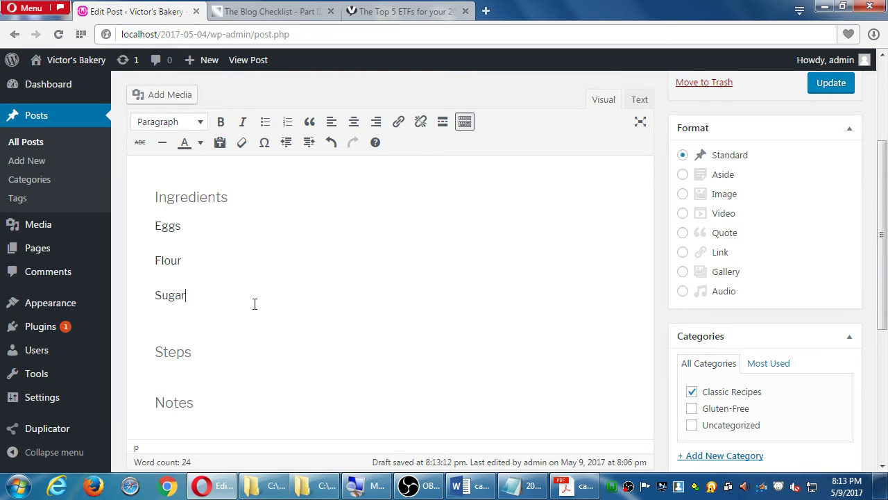
# Step: Format the Eggs, Flour and Sugar lines under the Ingredients heading as a bulleted list
pyautogui.keyDown('shift'); pyautogui.click(170, 228); pyautogui.keyUp('shift')
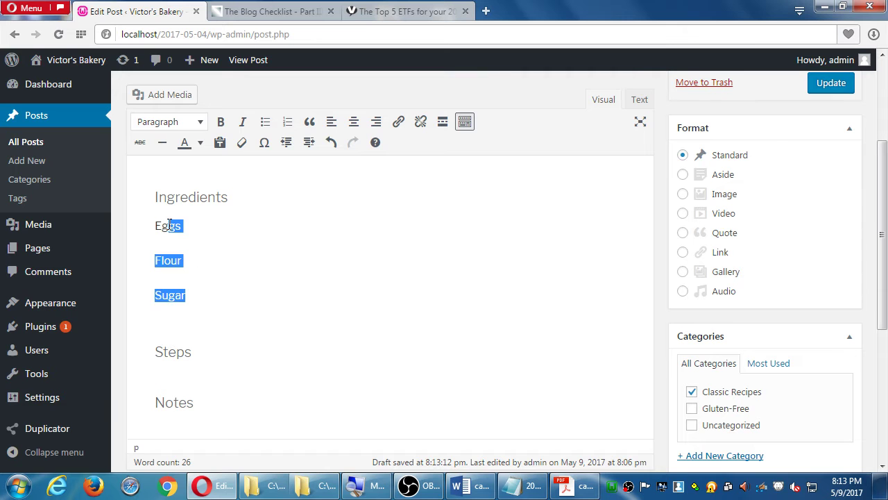
pyautogui.click(264, 123)
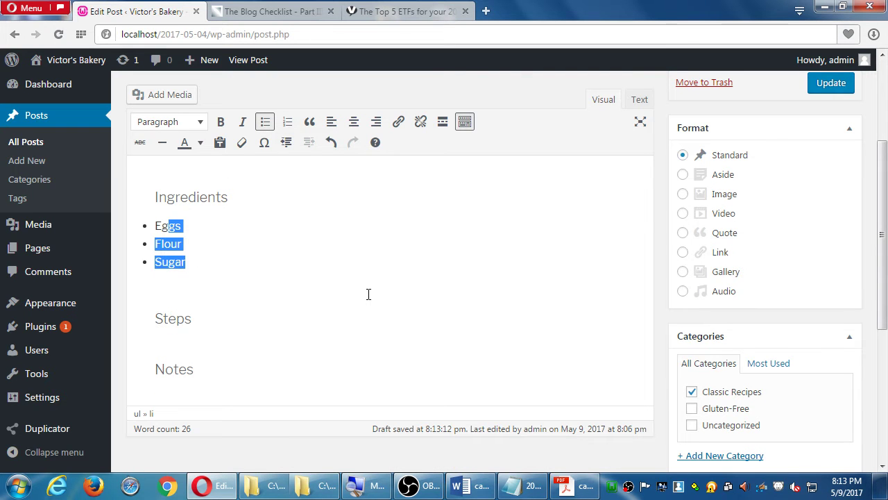
pyautogui.click(218, 296)
# Step: Add the line "Beat the eggs" in a new paragraph under the Steps heading
pyautogui.press('Up')
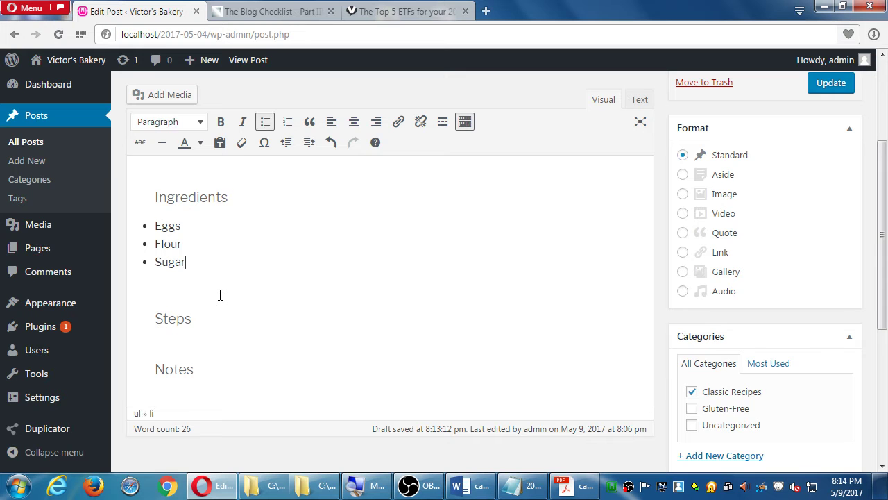
pyautogui.press('Down')
pyautogui.press('Return')
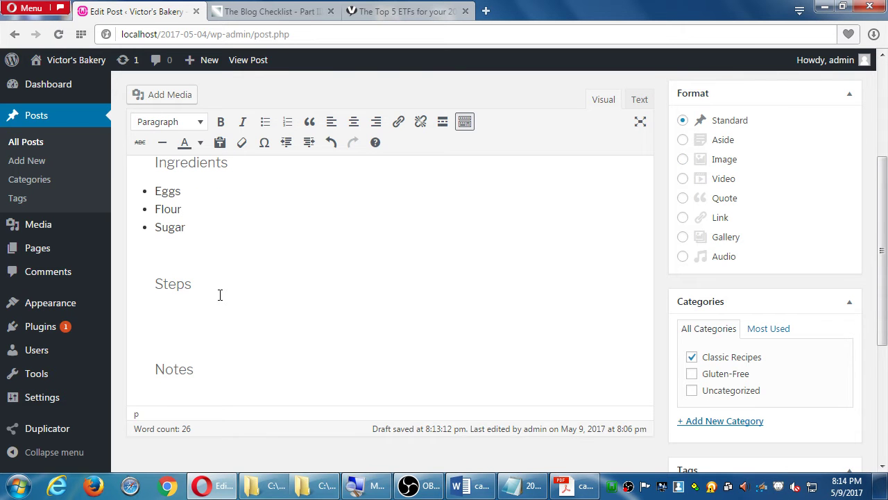
pyautogui.write('F')
pyautogui.press('BackSpace')
pyautogui.write('Beat the eggs')
# Step: Add a second line reading "Sift suar" below "Beat the eggs"
pyautogui.press('Return')
pyautogui.write('co')
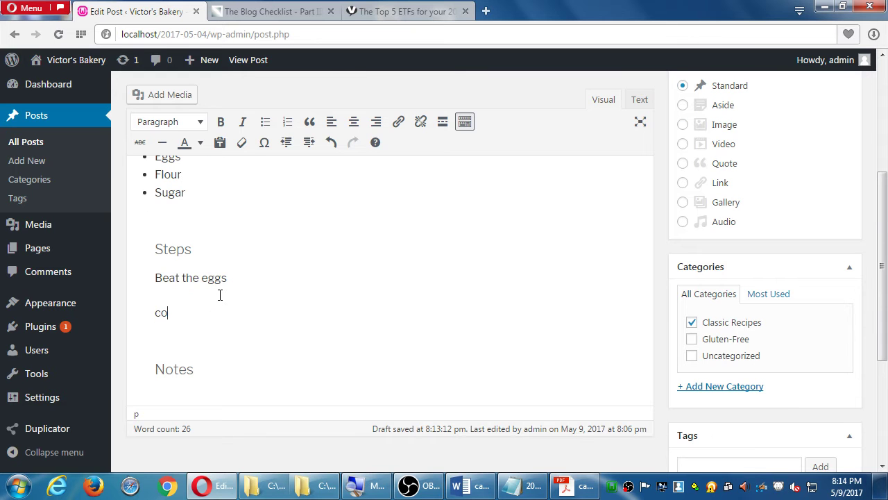
pyautogui.write('mbine flour and')
pyautogui.hotkey('shift', 'Home')
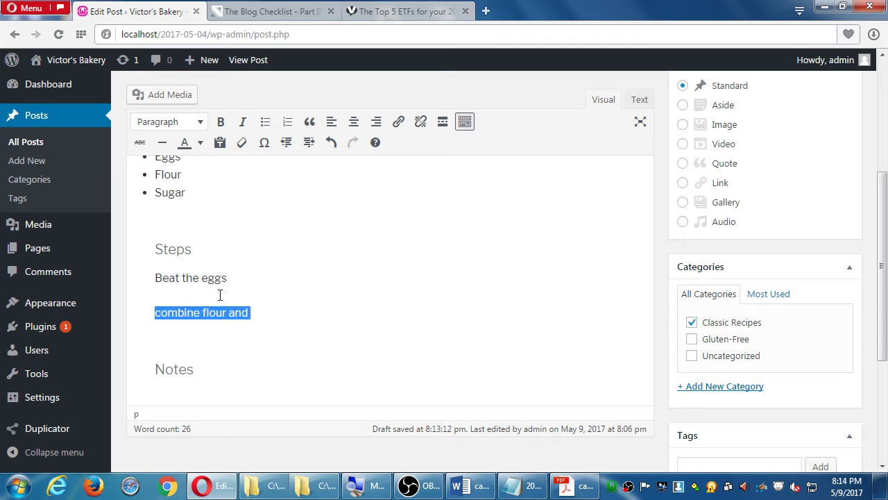
pyautogui.write('Sift')
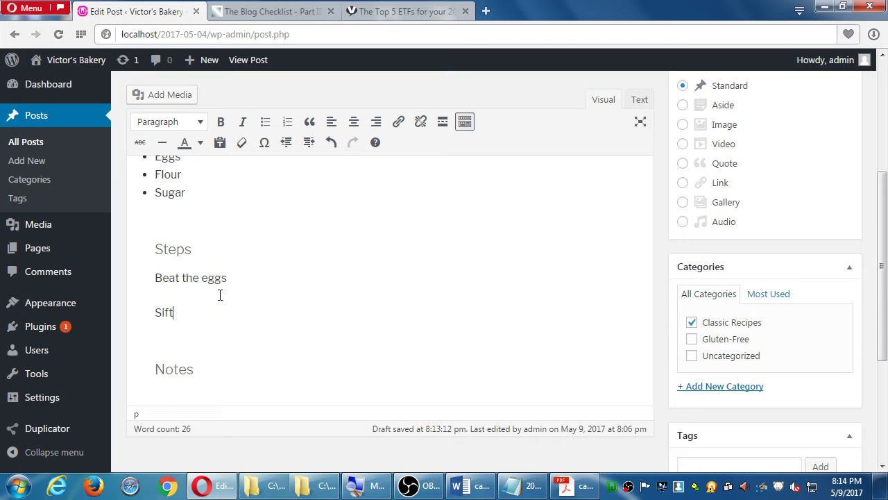
pyautogui.write(' suar')
# Step: Preview the post changes and examine how the Ingredients list and the Steps lines are laid out on the site
pyautogui.scroll(3, 313, 367)
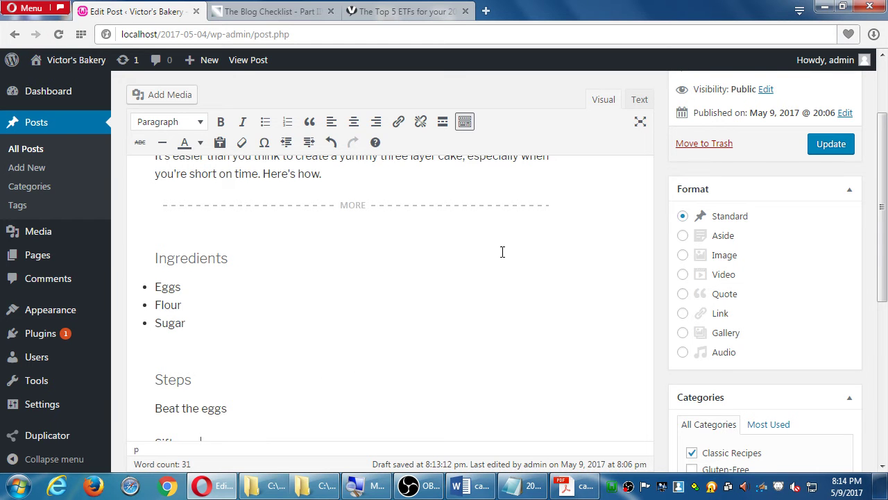
pyautogui.scroll(3, 508, 282)
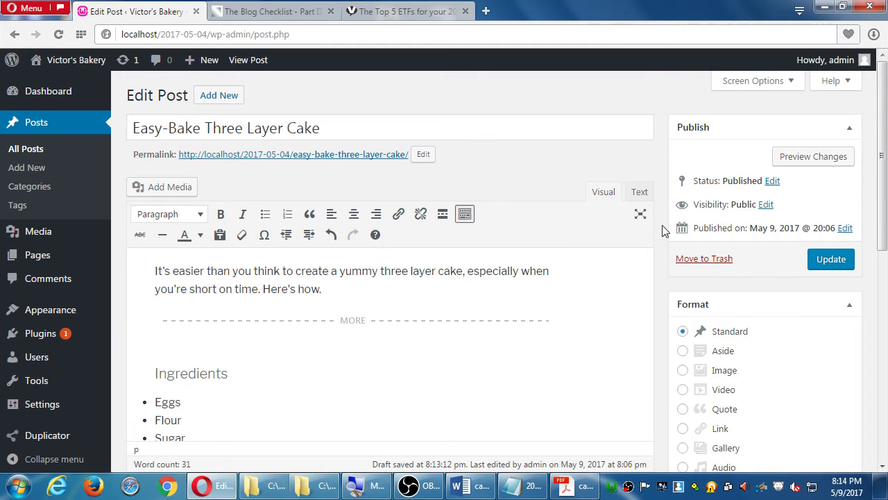
pyautogui.click(795, 162)
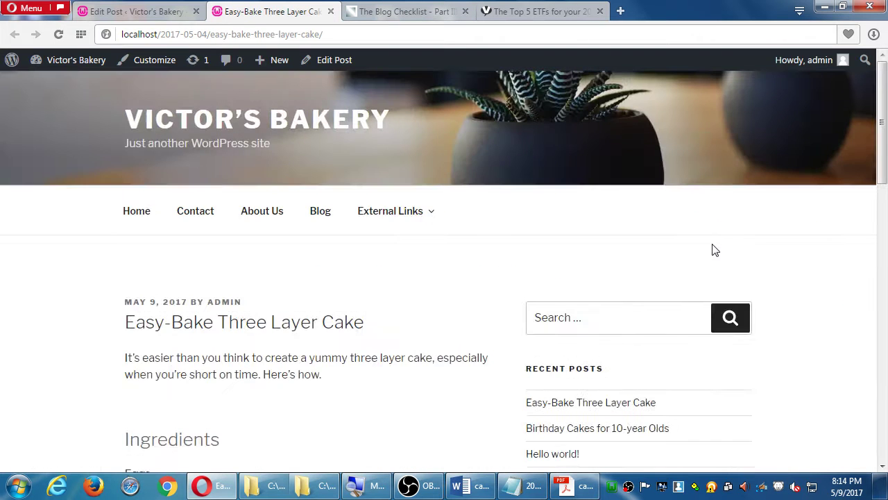
pyautogui.scroll(-5, 712, 248)
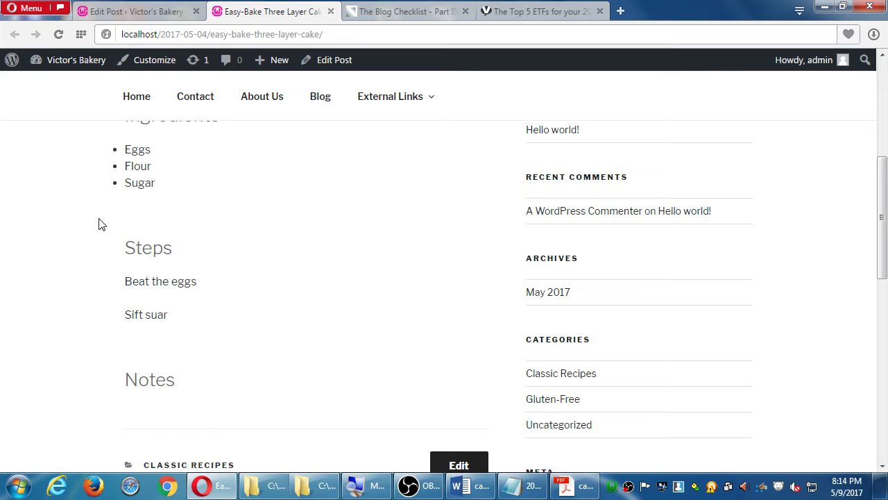
pyautogui.scroll(1, 126, 236)
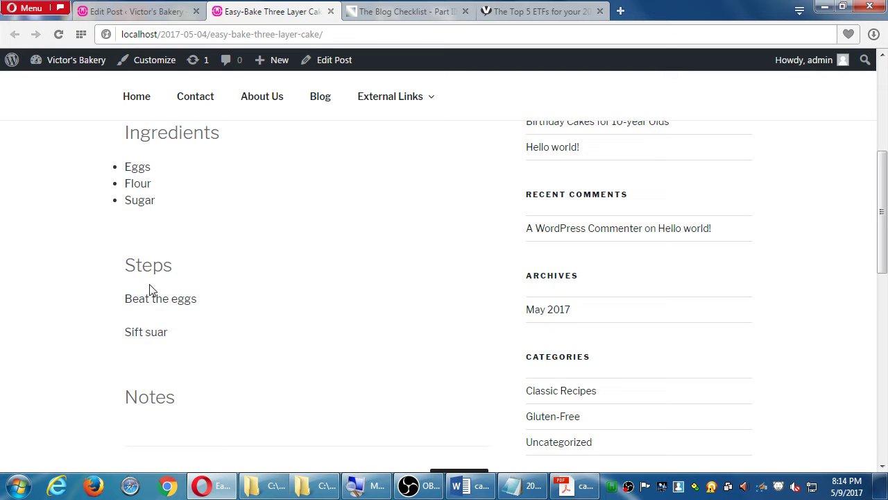
pyautogui.scroll(1, 149, 290)
pyautogui.scroll(1, 149, 290)
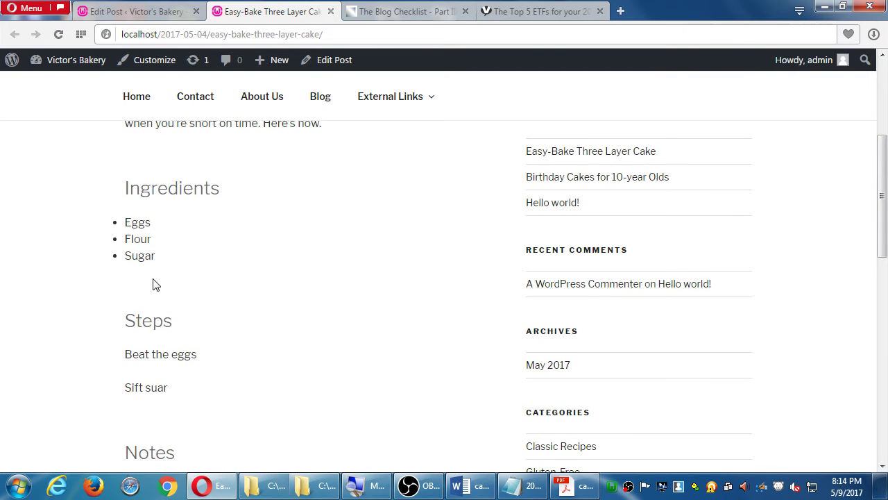
# Step: Return to the post editor and complete the second line under Steps as "Sift sugar and flour"
pyautogui.click(140, 12)
pyautogui.scroll(-3, 201, 287)
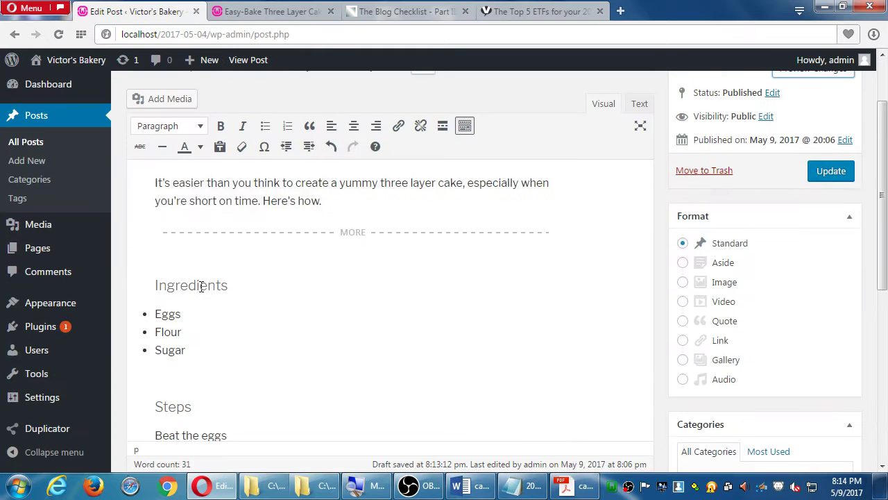
pyautogui.click(214, 347)
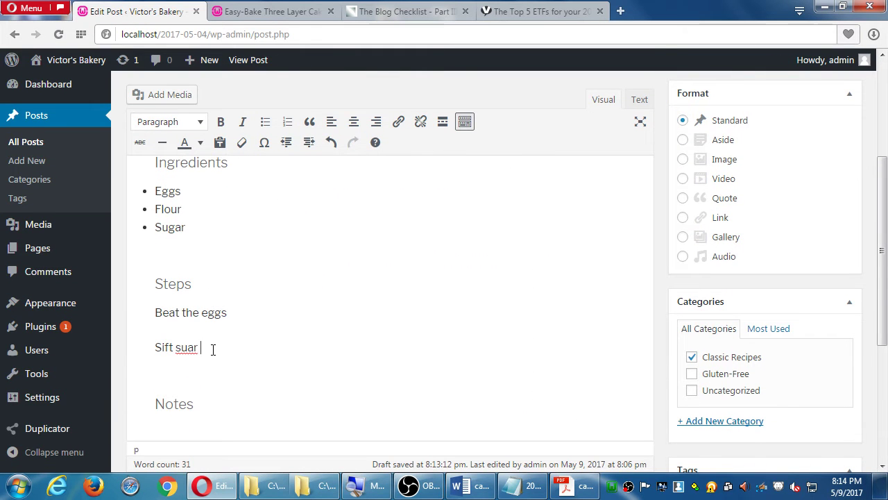
pyautogui.press('BackSpace')
pyautogui.press('BackSpace')
pyautogui.write('gar and flour')
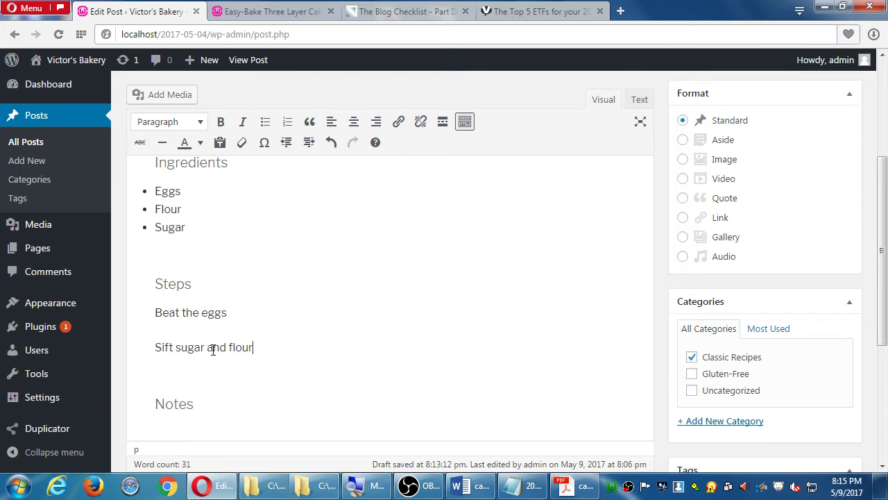
# Step: Format the two lines under the Steps heading as a numbered list
pyautogui.hotkey('shift', 'Home')
pyautogui.hotkey('shift', 'Up')
pyautogui.hotkey('shift', 'Up')
pyautogui.hotkey('shift', 'Down')
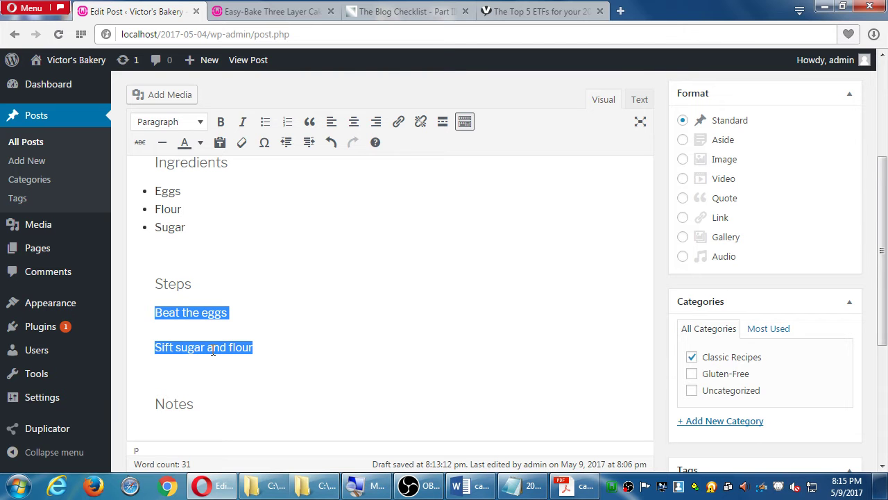
pyautogui.hotkey('shift', 'Right')
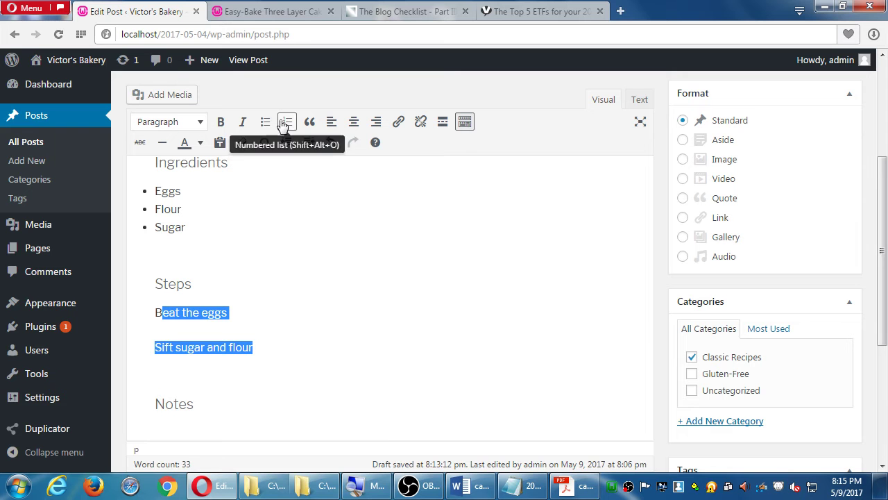
pyautogui.click(287, 121)
pyautogui.click(287, 325)
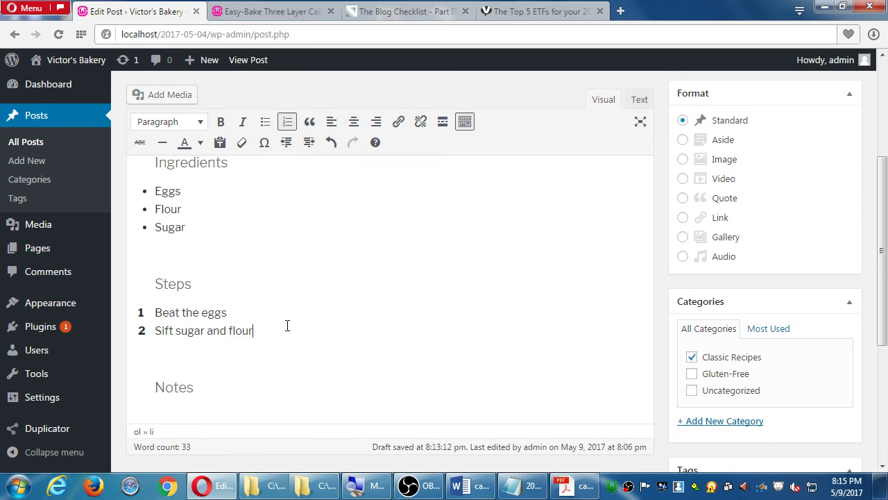
# Step: Add the text "Baked best with an electric oven" in a new paragraph under the Notes heading
pyautogui.click(272, 386)
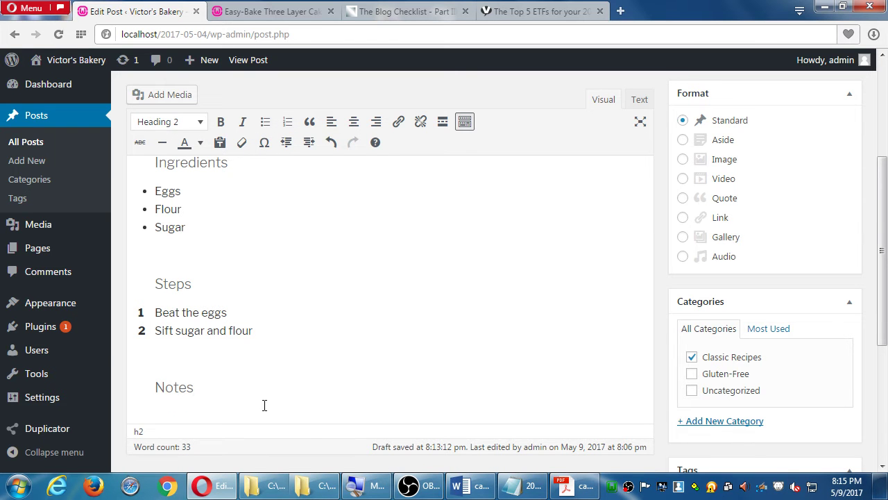
pyautogui.press('Return')
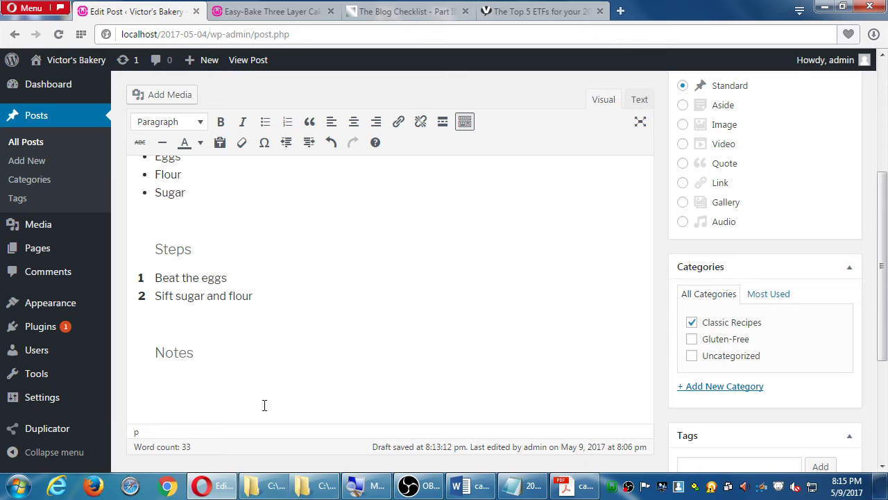
pyautogui.write('Heat in')
pyautogui.hotkey('shift', 'Home')
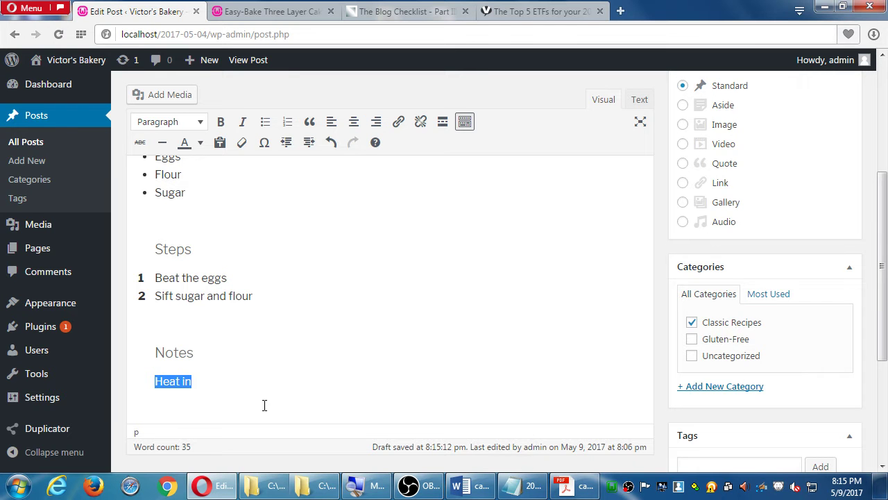
pyautogui.write('Baked b')
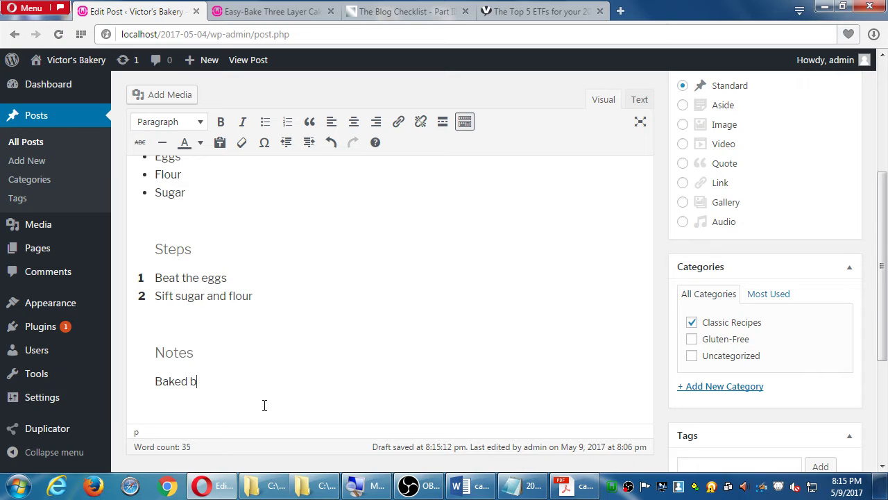
pyautogui.write('est with an electric ov')
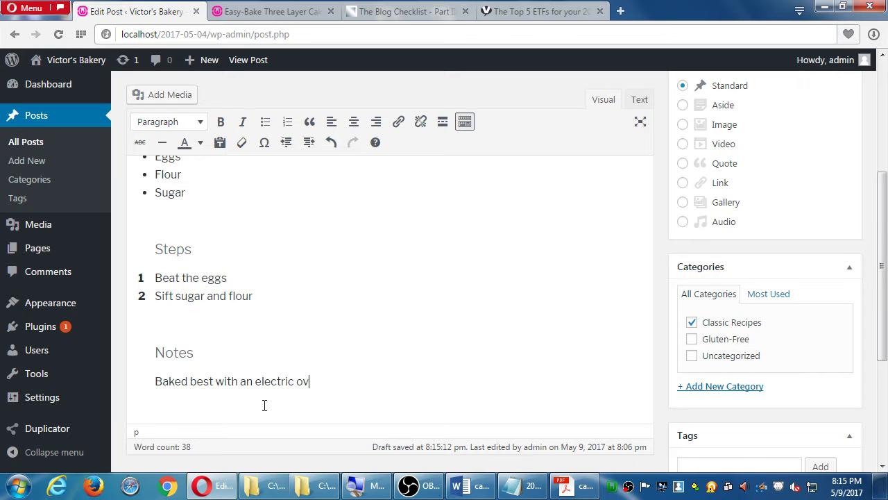
pyautogui.write('en')
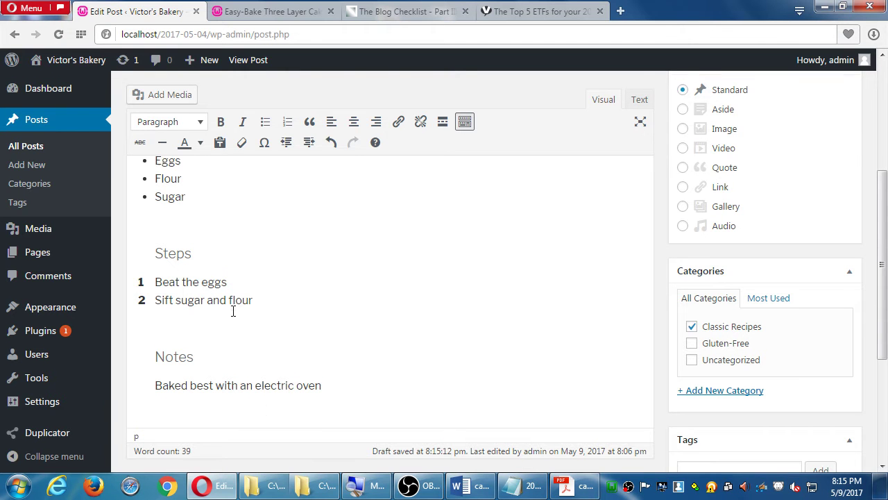
pyautogui.click(169, 371)
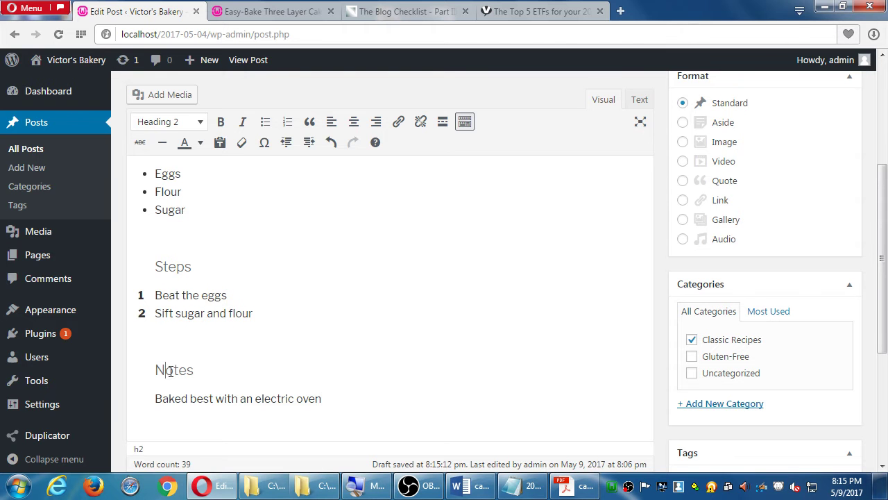
pyautogui.click(182, 269)
pyautogui.doubleClick(184, 191)
pyautogui.click(277, 317)
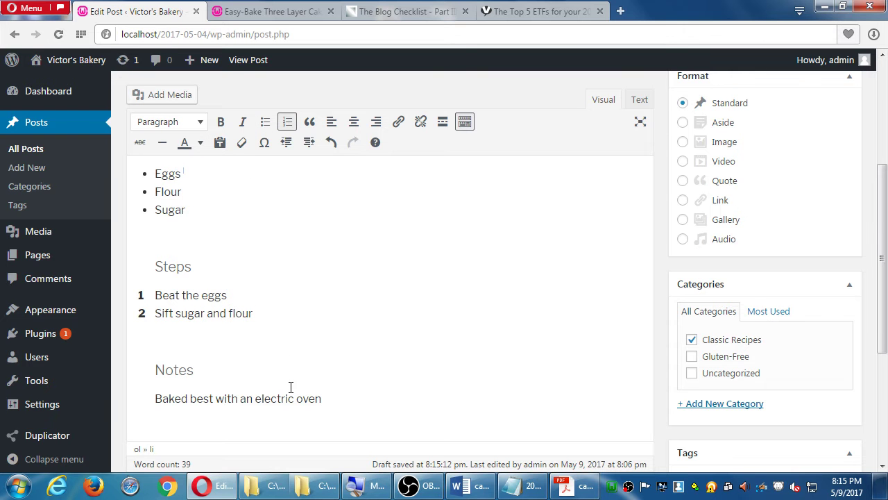
# Step: Change the text color of the words "electric oven" in the Notes paragraph to orange
pyautogui.moveTo(322, 399); pyautogui.dragTo(254, 397)
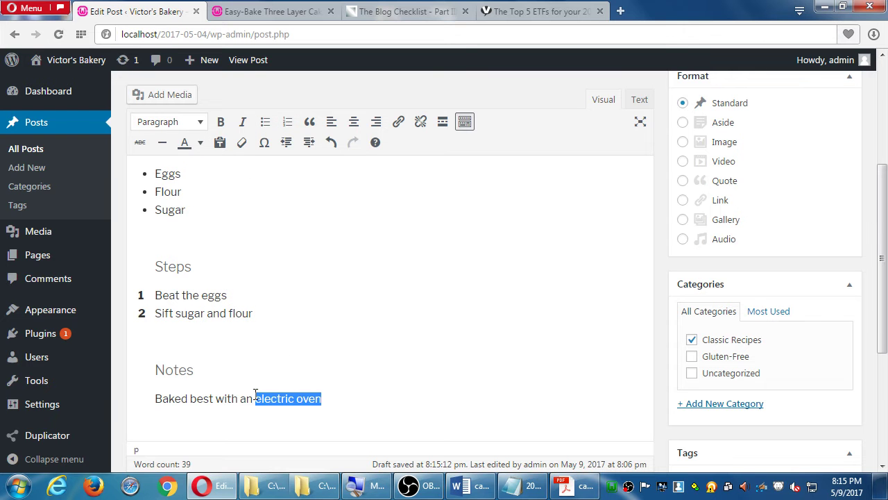
pyautogui.click(200, 142)
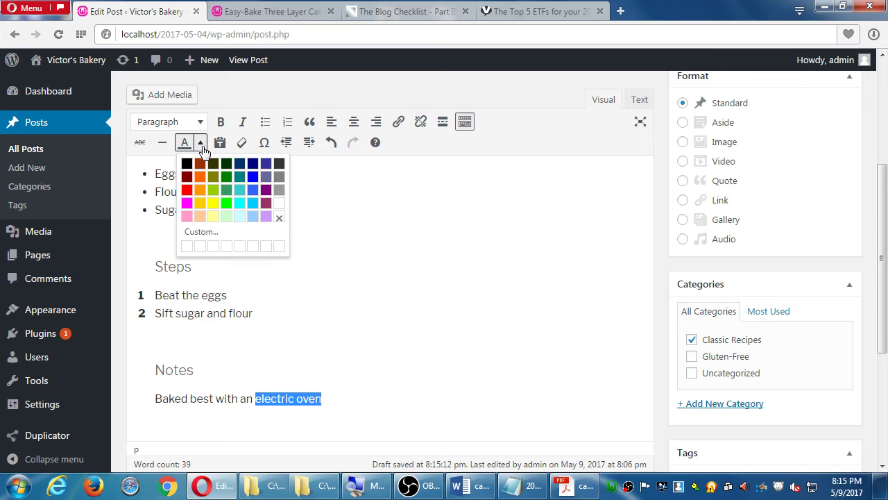
pyautogui.click(199, 176)
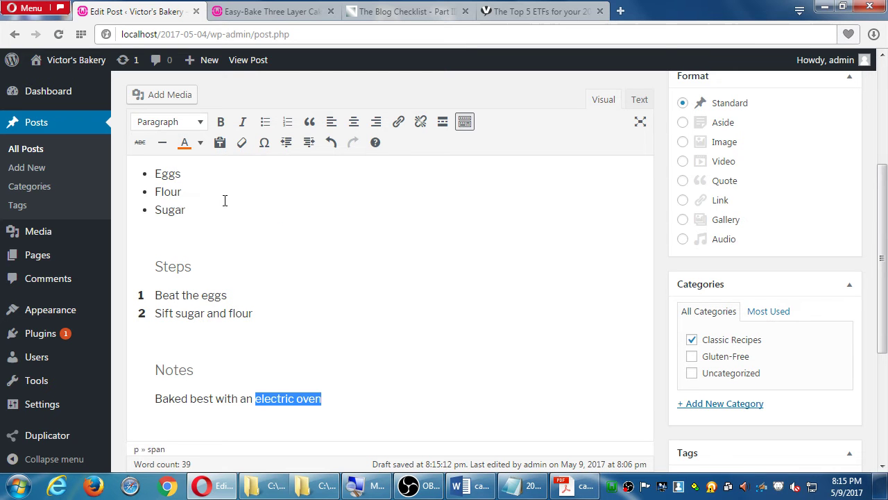
pyautogui.click(341, 314)
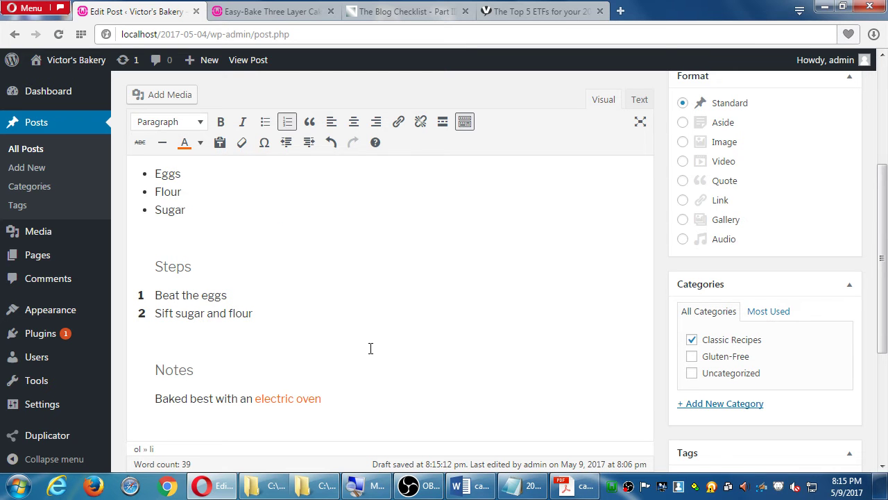
pyautogui.scroll(1, 370, 348)
pyautogui.scroll(1, 370, 348)
pyautogui.scroll(-2, 370, 348)
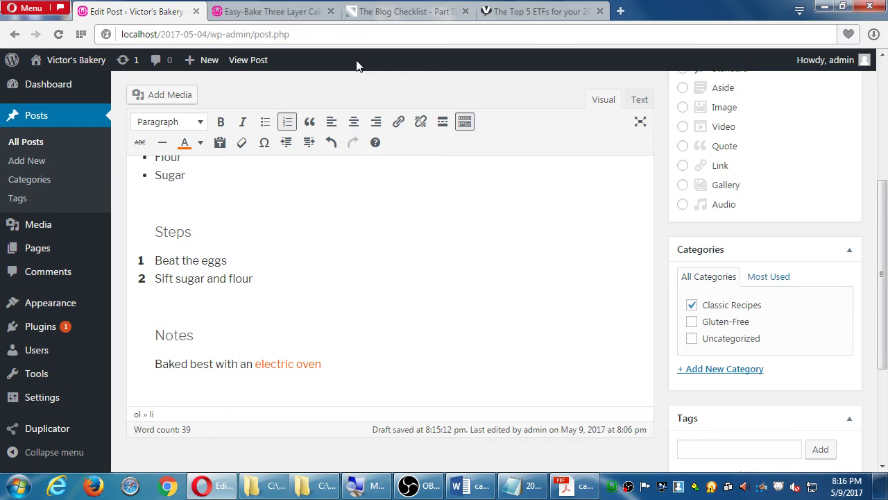
# Step: Search the web for "baking blog" in a new browser tab
pyautogui.hotkey('ctrl', 't')
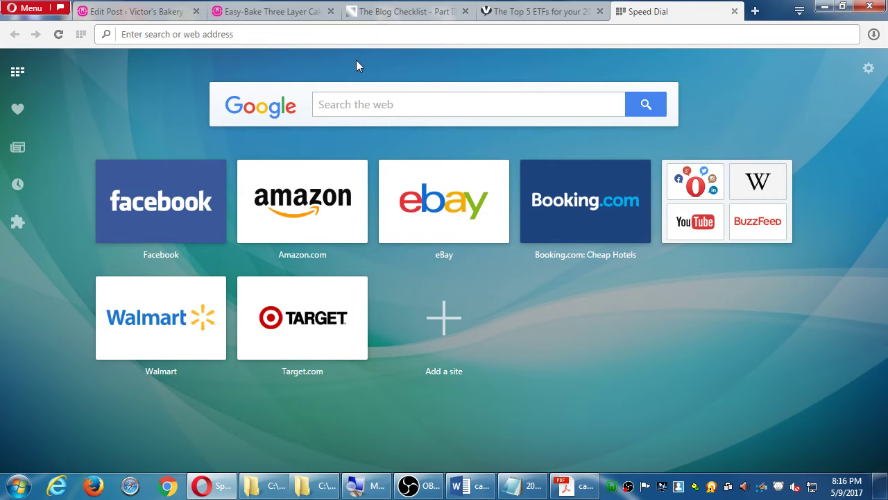
pyautogui.write('bakingb')
pyautogui.press('BackSpace')
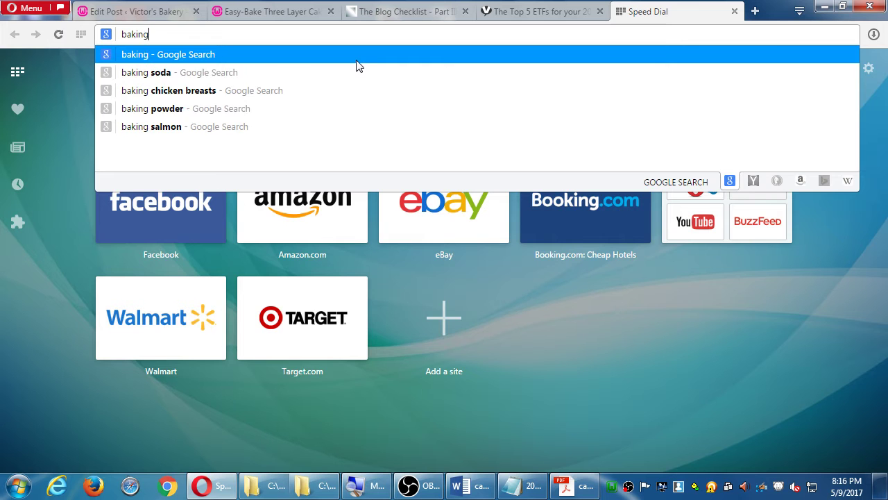
pyautogui.write('blog')
pyautogui.press('Return')
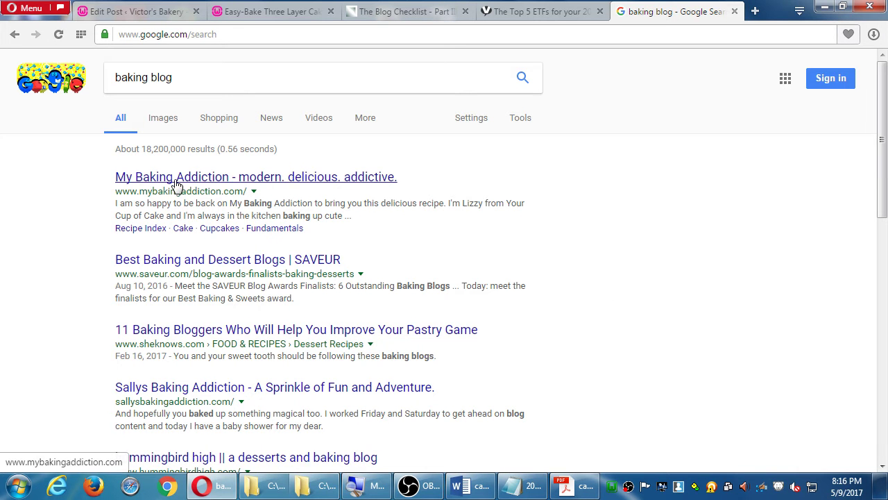
# Step: Open the My Baking Addiction site from the search results and look through the recent recipe posts on its home page
pyautogui.click(229, 179)
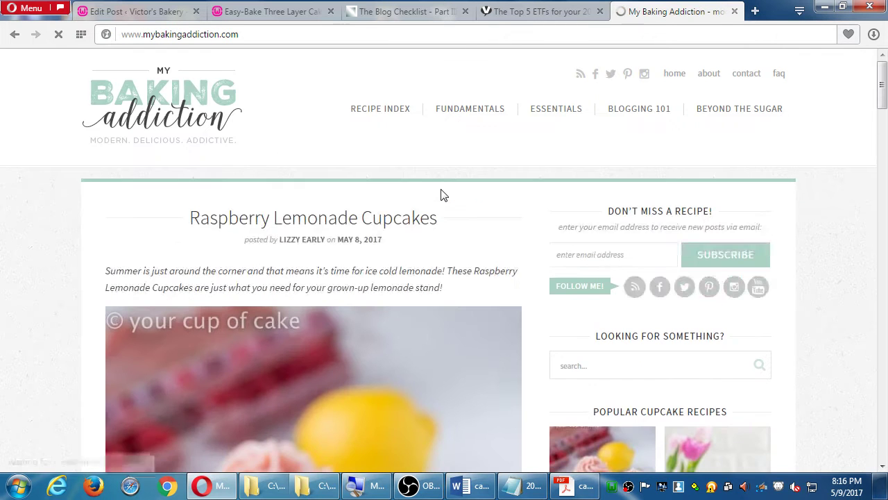
pyautogui.scroll(-3, 444, 195)
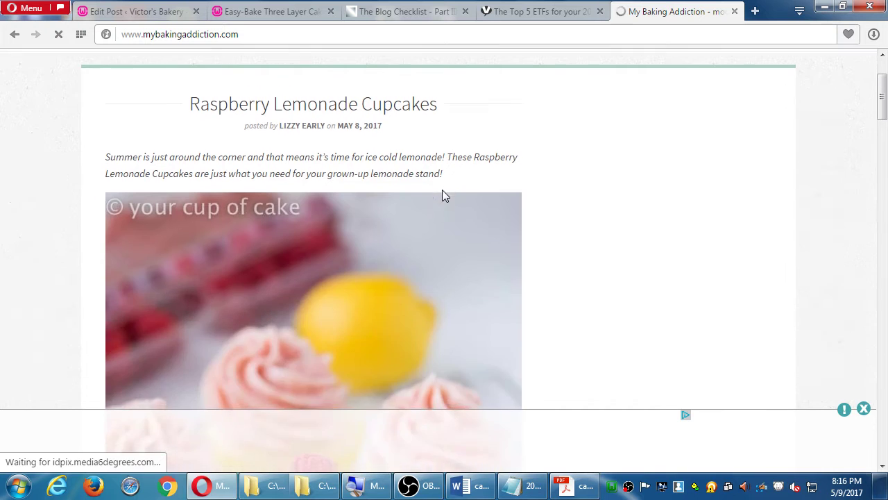
pyautogui.scroll(-10, 442, 193)
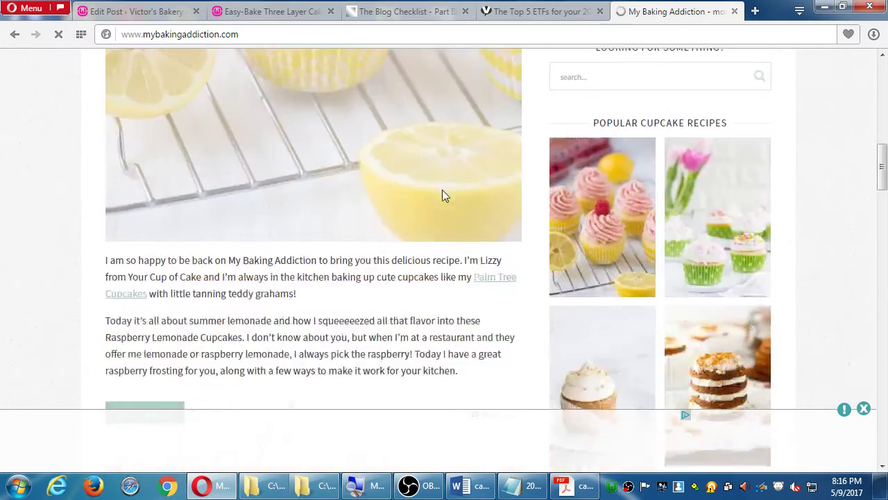
pyautogui.scroll(-5, 416, 195)
pyautogui.scroll(-4, 417, 242)
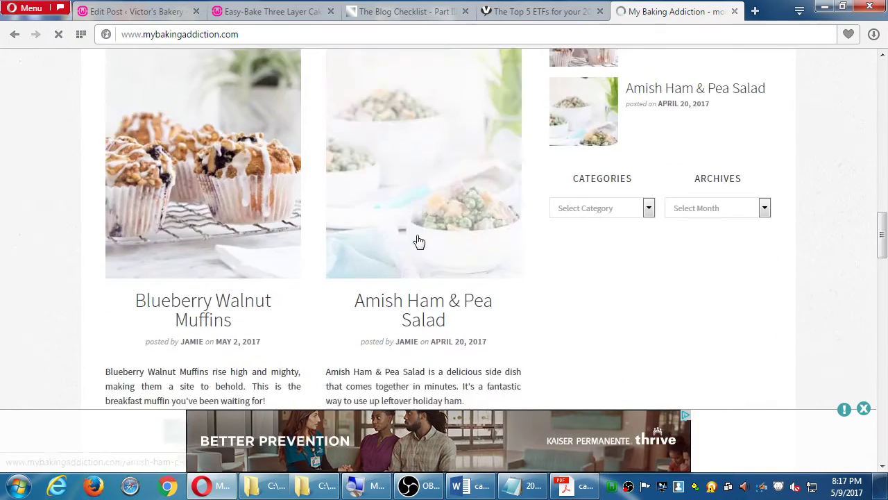
pyautogui.scroll(-3, 419, 241)
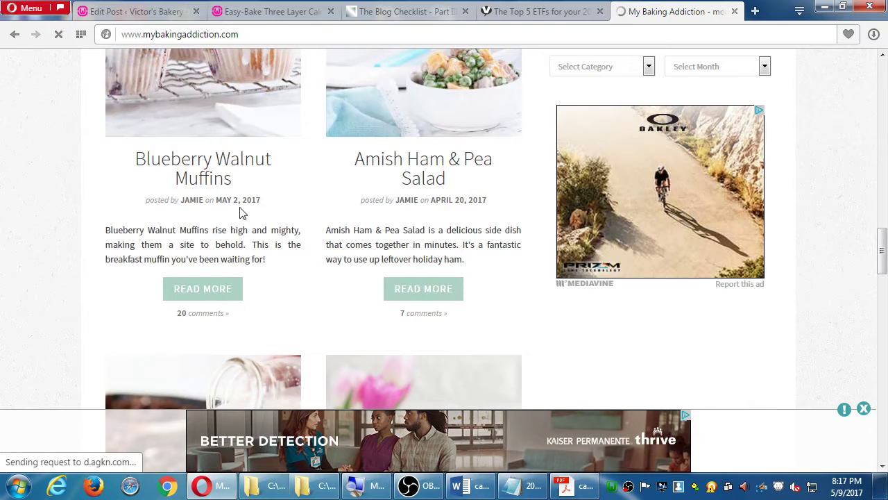
# Step: Open the full Blueberry Walnut Muffins post and look at its title, posting date, introduction and lead photo
pyautogui.click(200, 290)
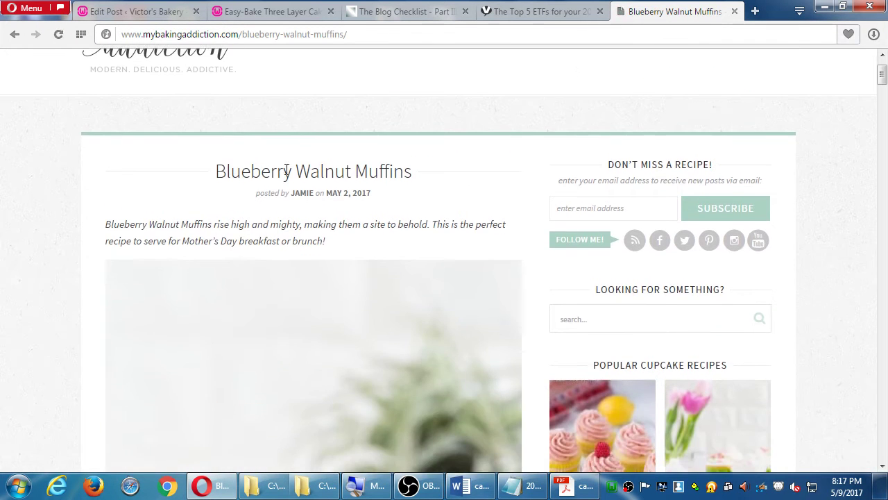
pyautogui.tripleClick(286, 171)
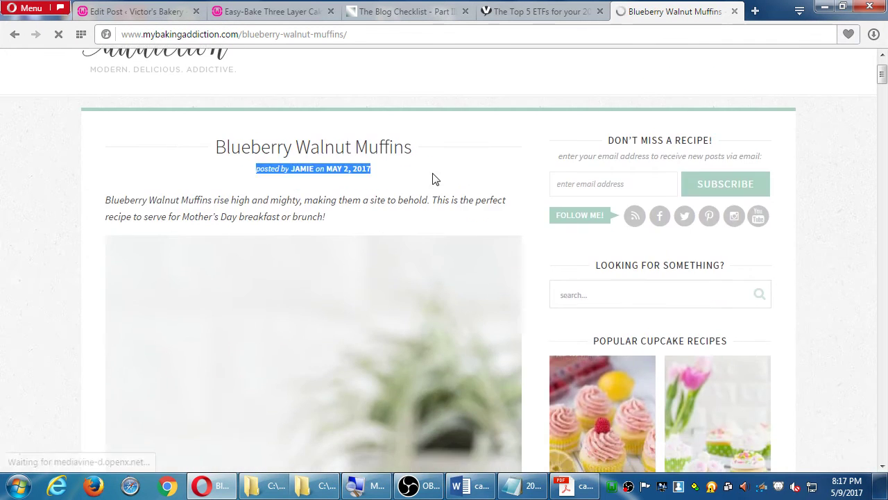
pyautogui.click(440, 178)
pyautogui.scroll(-3, 452, 176)
pyautogui.scroll(-2, 398, 193)
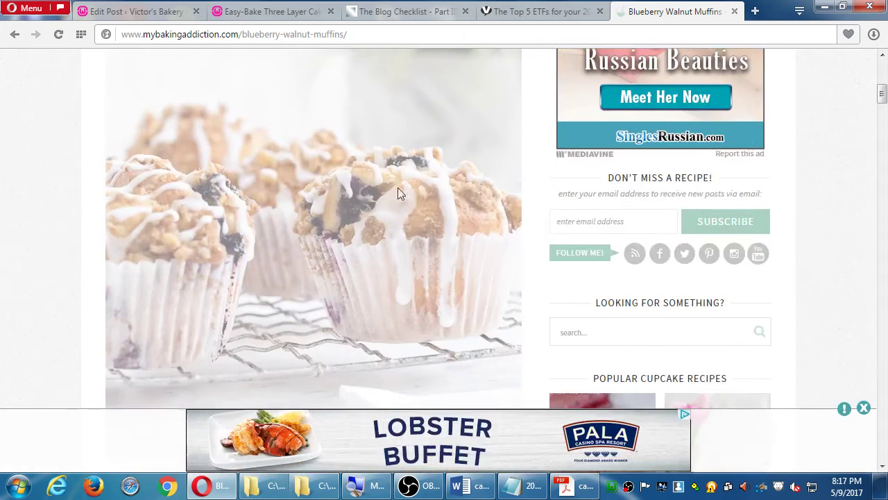
pyautogui.scroll(-3, 186, 241)
pyautogui.scroll(-2, 183, 253)
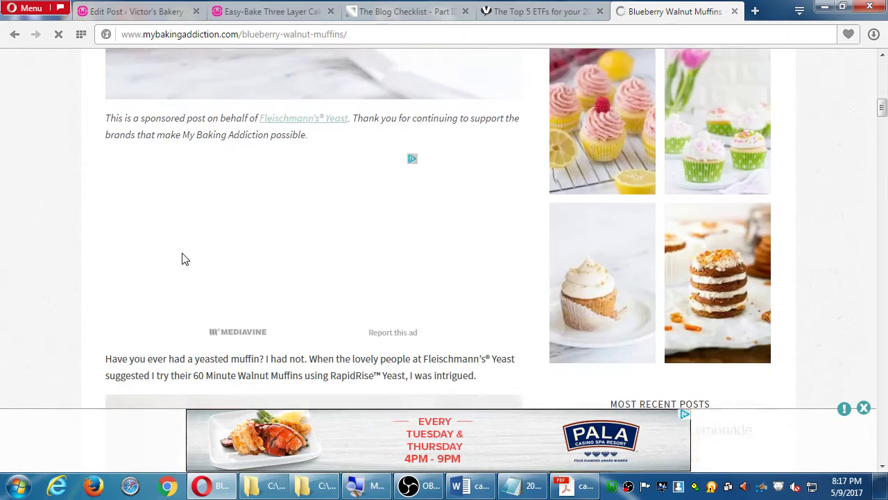
# Step: Read through the muffin post's body text and photos down to the links to other yeast recipes
pyautogui.scroll(2, 184, 259)
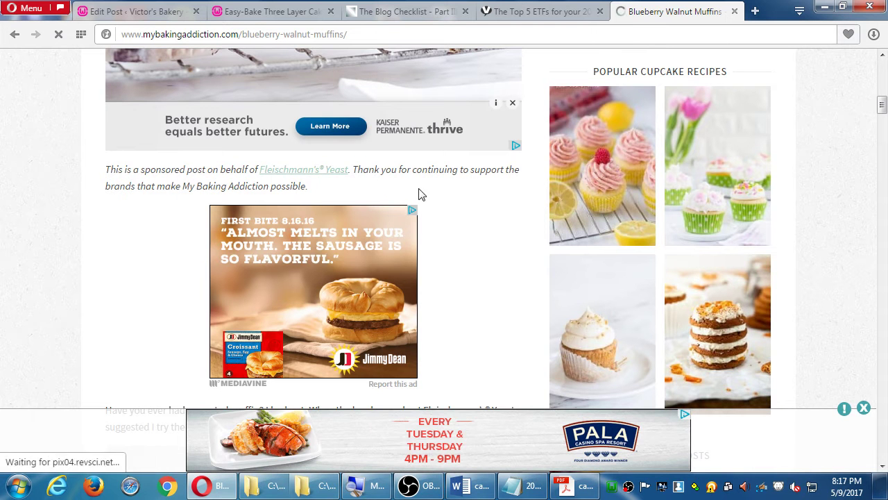
pyautogui.scroll(-3, 213, 238)
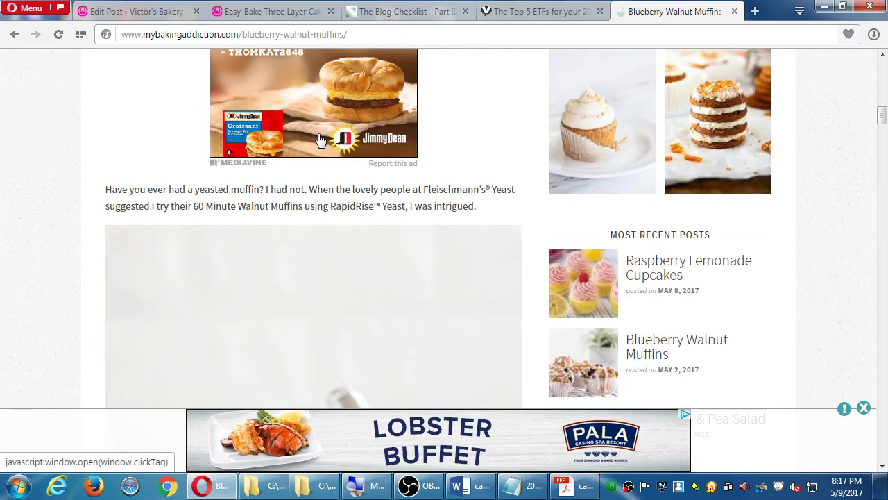
pyautogui.scroll(-2, 322, 141)
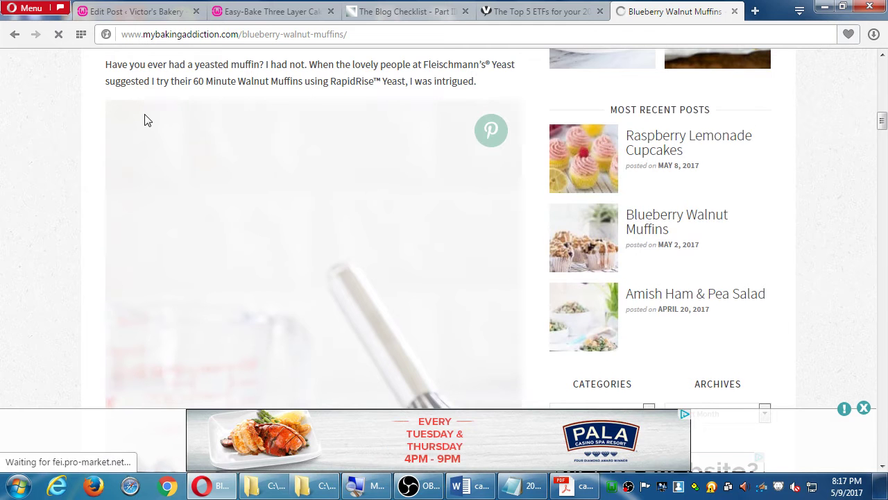
pyautogui.scroll(-6, 135, 113)
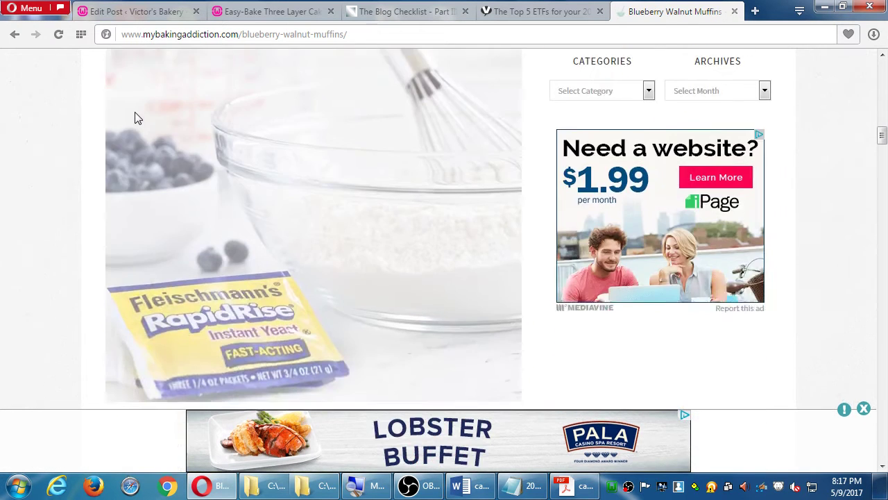
pyautogui.scroll(-3, 132, 97)
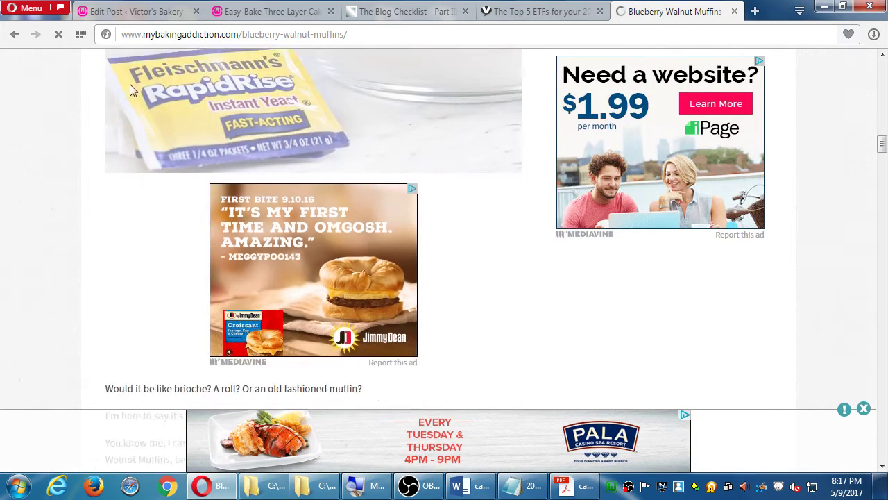
pyautogui.scroll(-8, 130, 91)
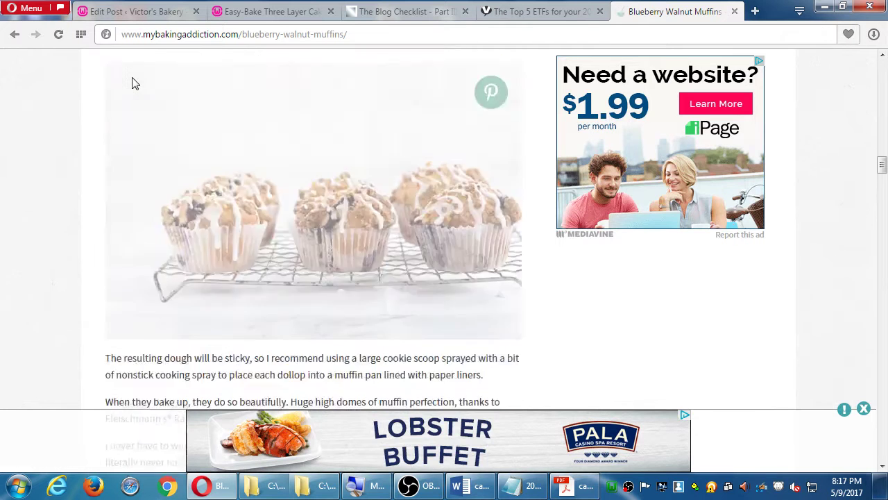
pyautogui.scroll(-2, 134, 83)
pyautogui.scroll(-5, 93, 87)
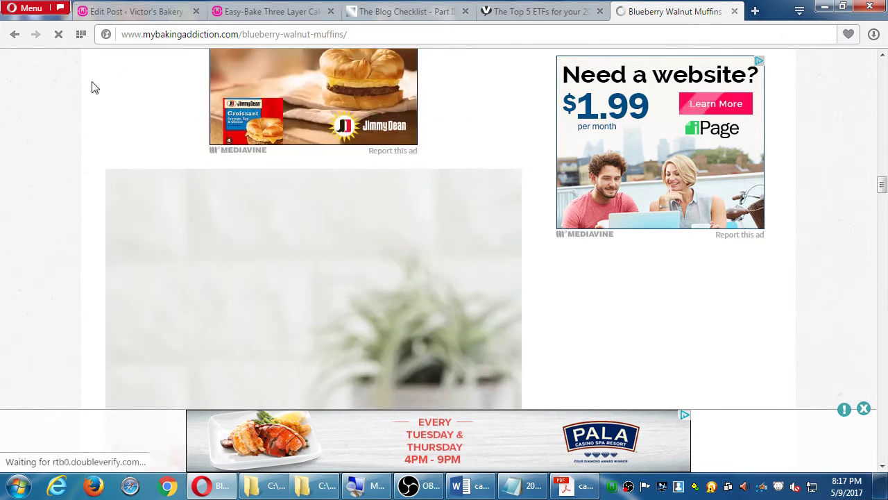
pyautogui.scroll(-3, 95, 87)
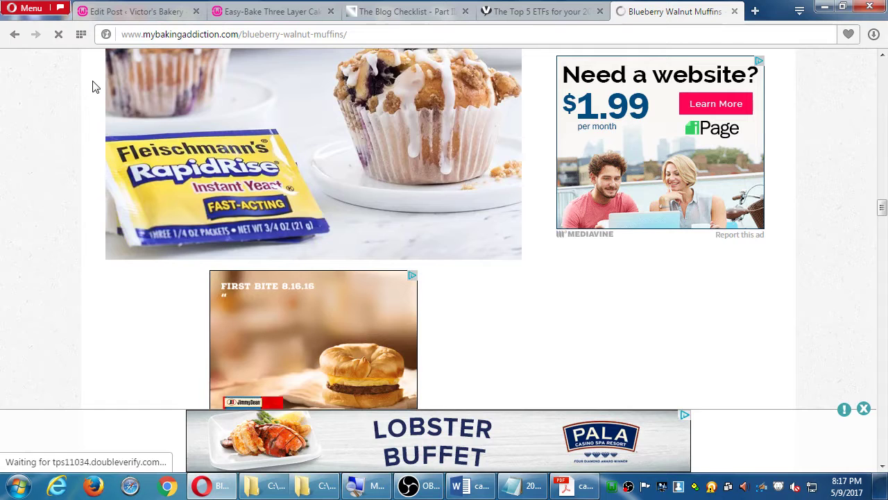
pyautogui.scroll(-10, 95, 87)
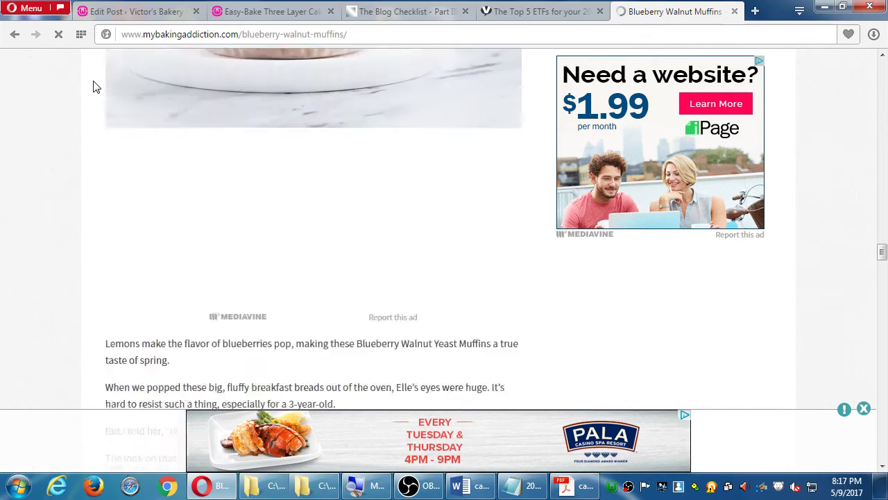
pyautogui.scroll(-3, 96, 87)
pyautogui.scroll(-8, 96, 87)
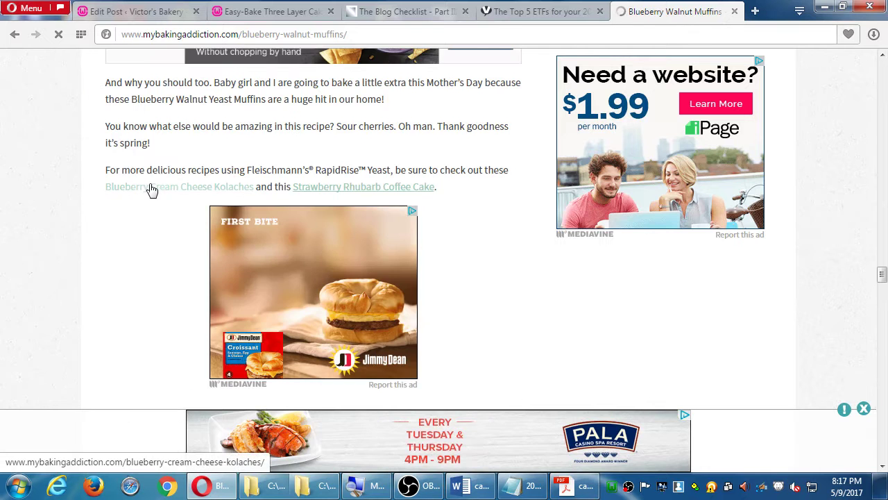
# Step: Close the banner ad and examine the recipe card's yield, times, ingredient lists and numbered directions
pyautogui.scroll(-5, 154, 190)
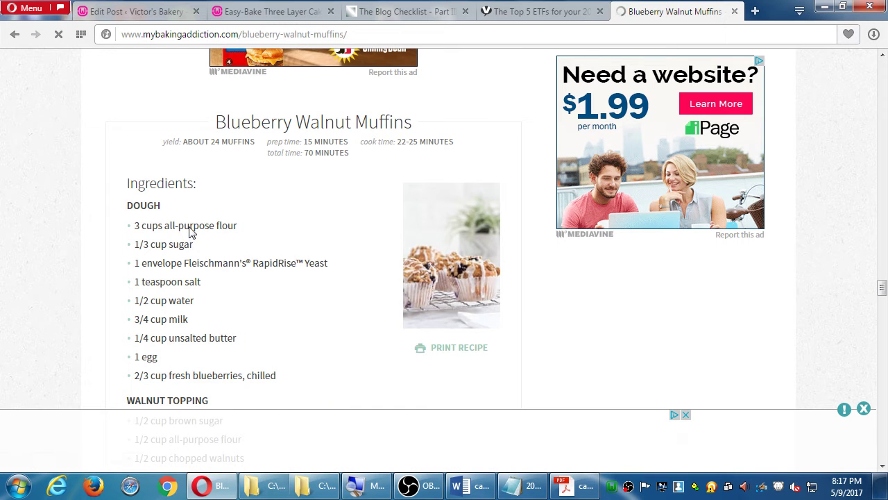
pyautogui.scroll(-1, 208, 238)
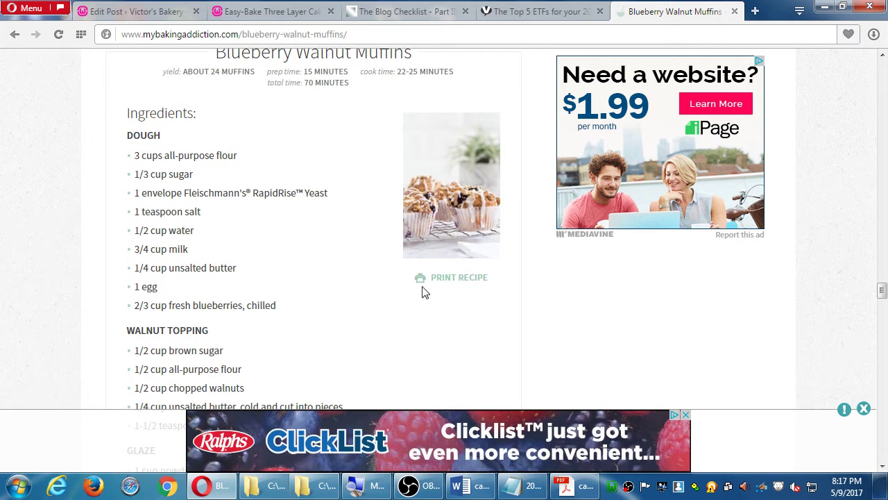
pyautogui.click(864, 410)
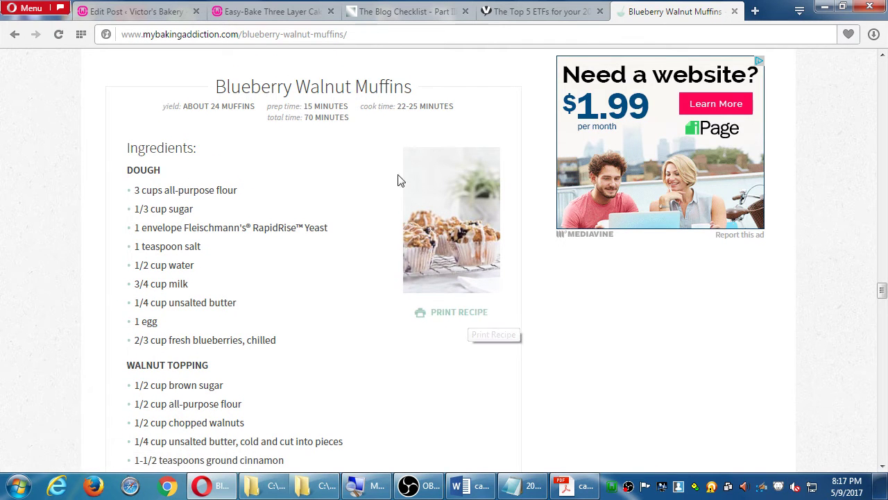
pyautogui.moveTo(222, 104); pyautogui.dragTo(294, 137)
pyautogui.click(291, 138)
pyautogui.scroll(-6, 294, 243)
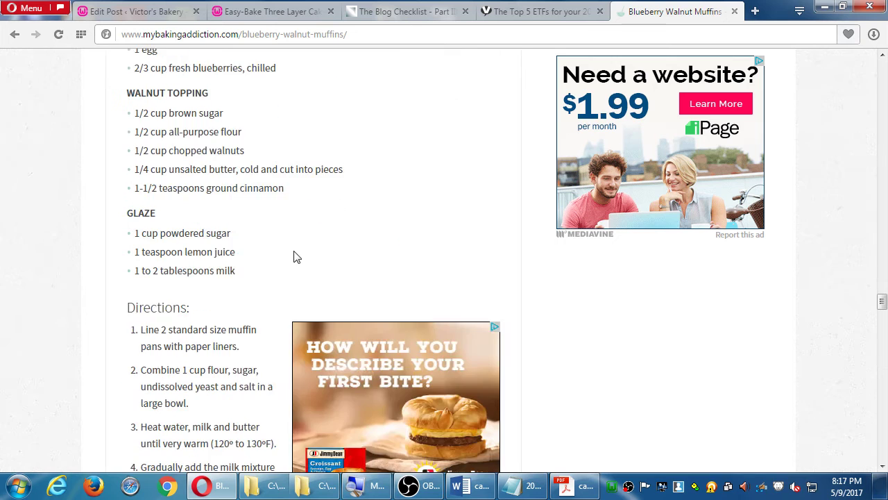
pyautogui.scroll(-8, 170, 258)
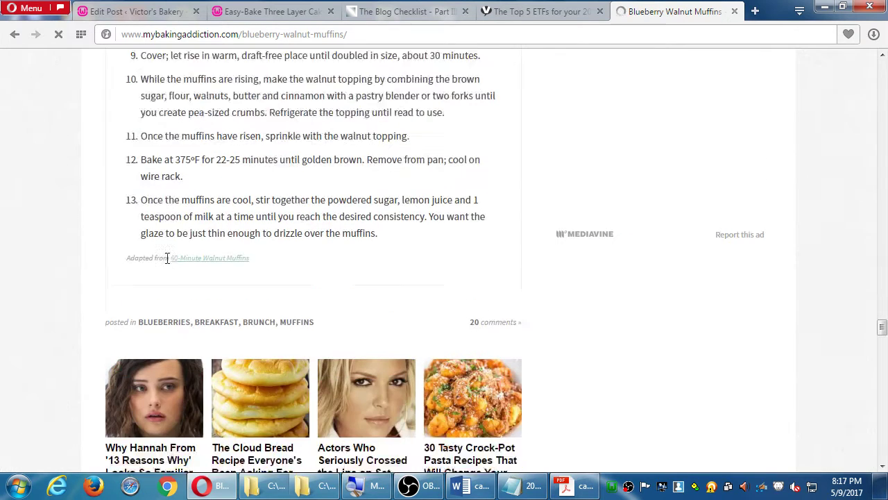
# Step: Look at the post's categories, related articles, subscription form and reader comments below the recipe
pyautogui.scroll(-1, 146, 169)
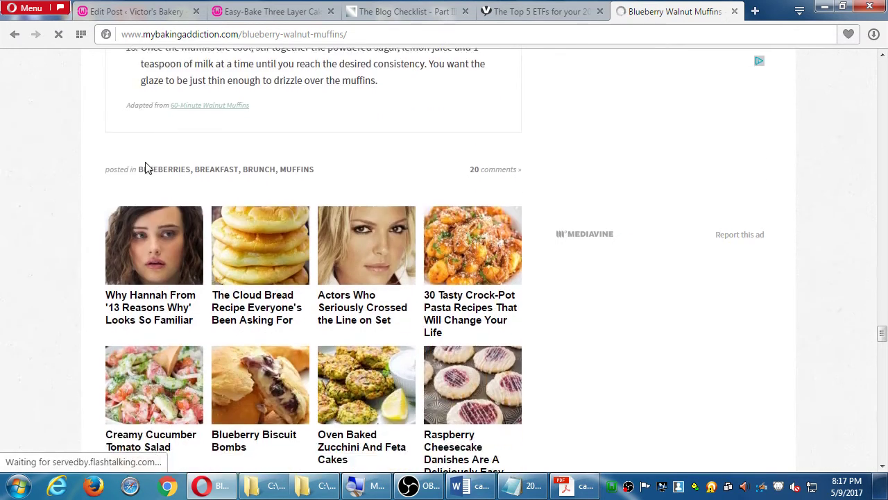
pyautogui.scroll(-5, 146, 167)
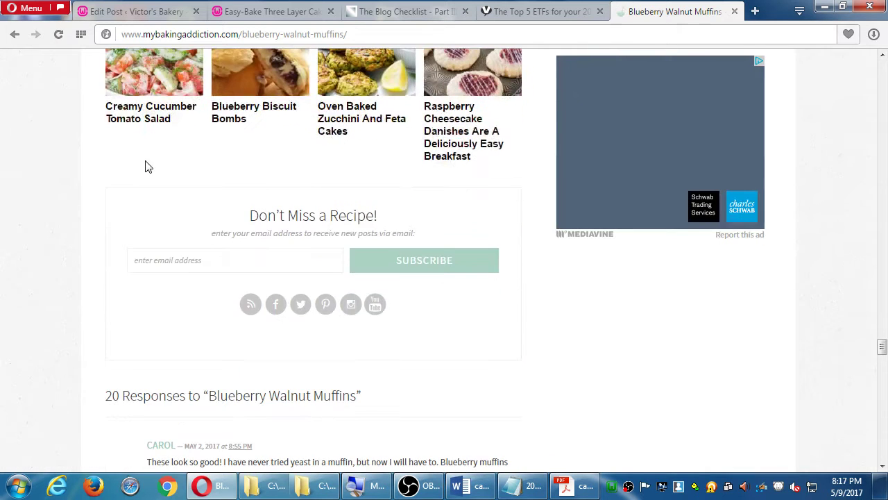
pyautogui.scroll(-3, 145, 166)
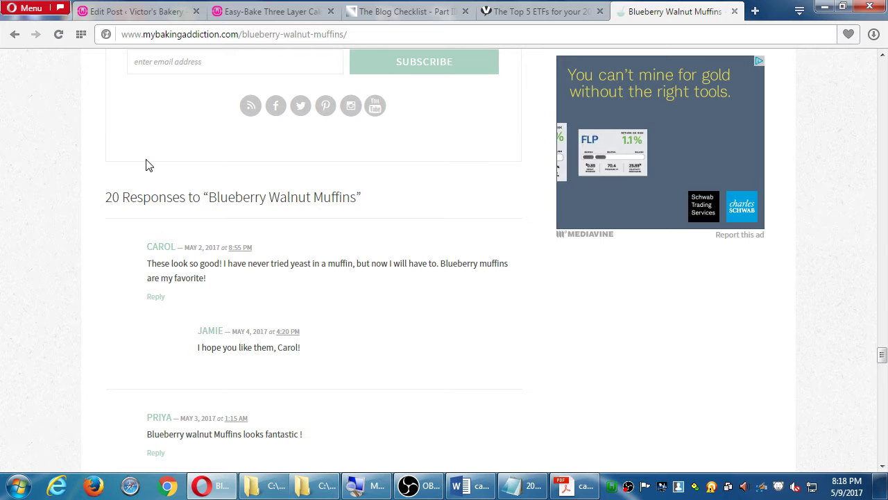
# Step: Return to editing the Easy-Bake Three Layer Cake post and update it with the formatted content
pyautogui.click(164, 12)
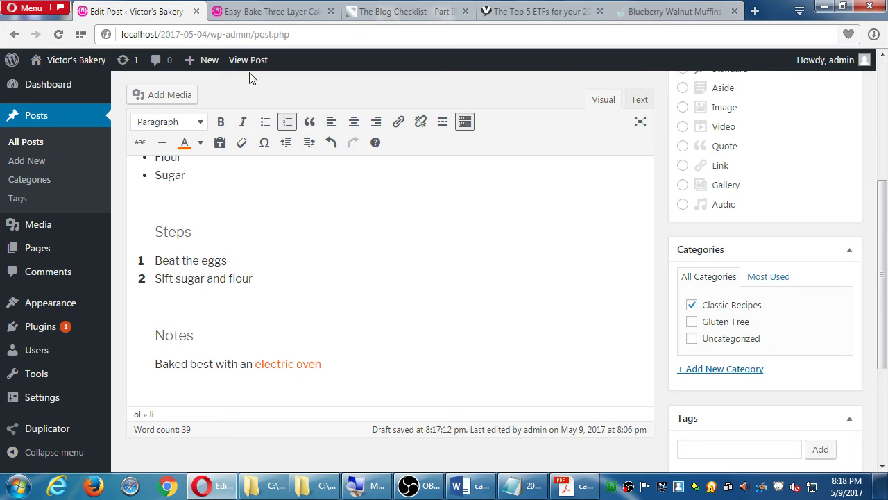
pyautogui.scroll(-3, 734, 310)
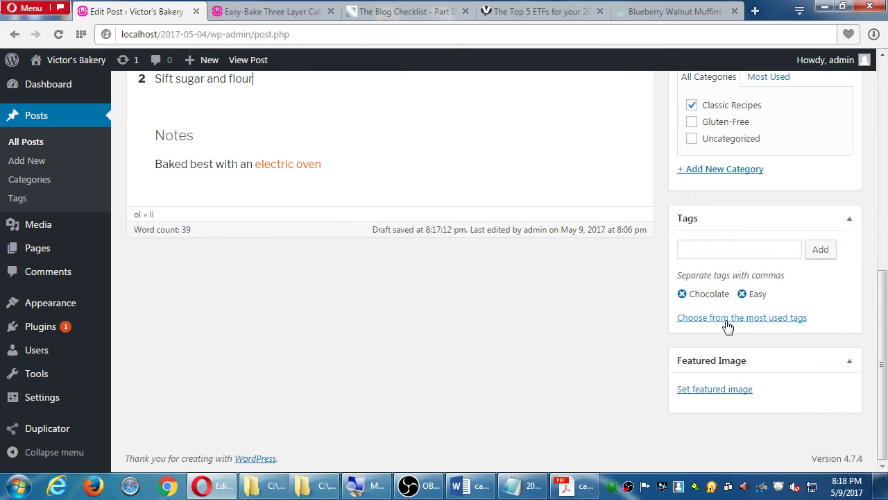
pyautogui.scroll(8, 727, 324)
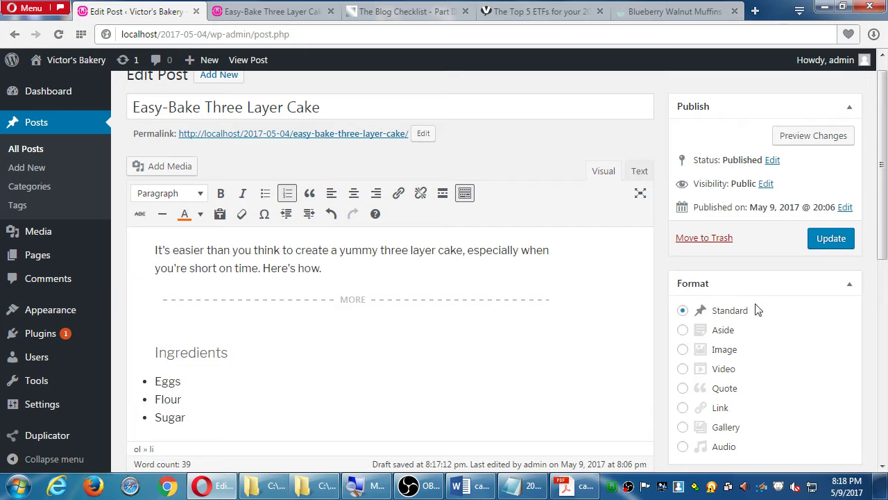
pyautogui.click(821, 245)
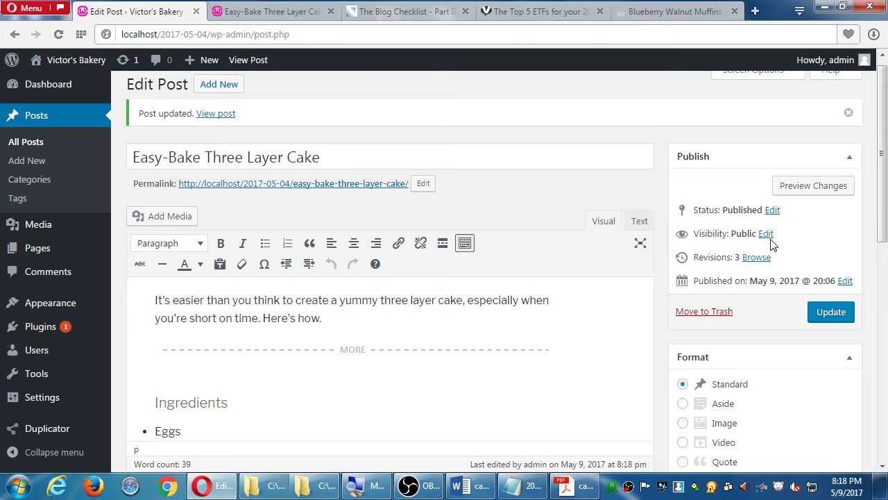
# Step: Review the cake post's category, tag and featured image settings
pyautogui.scroll(-5, 773, 243)
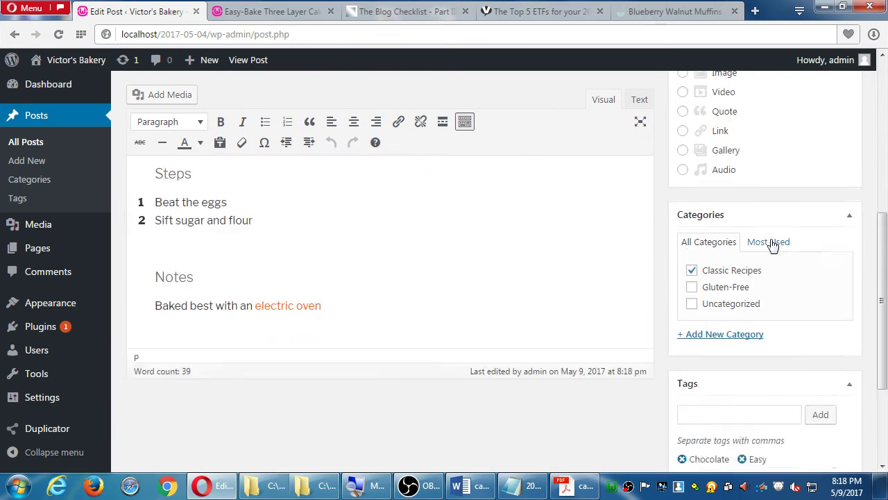
pyautogui.scroll(-1, 773, 243)
pyautogui.scroll(-1, 773, 240)
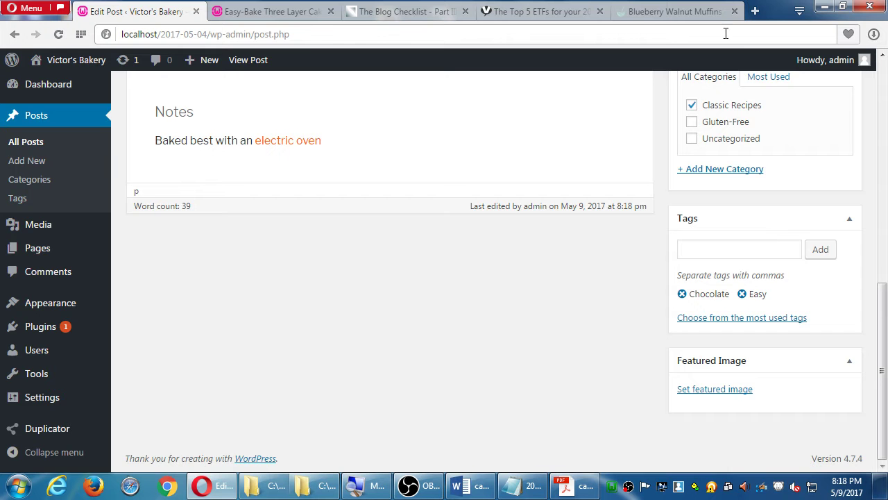
# Step: Switch to the open Top 5 ETFs article and go back to the VmC Ink blog listing with its image
pyautogui.click(544, 11)
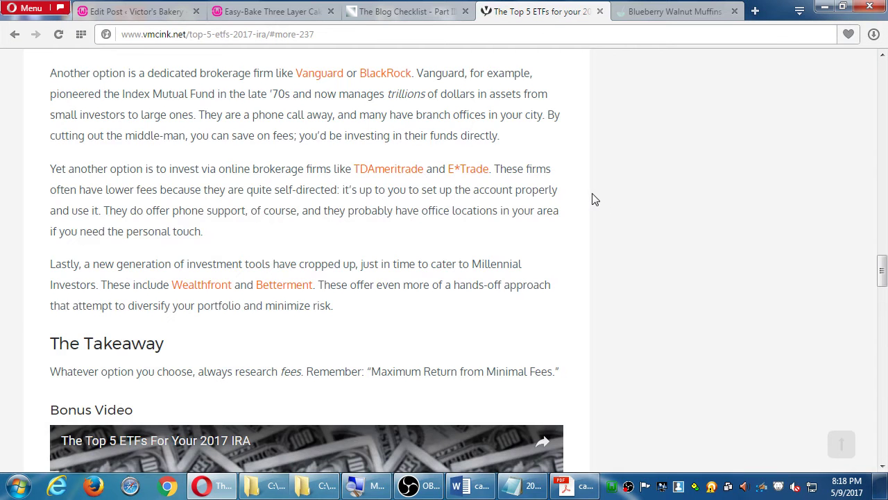
pyautogui.scroll(10, 592, 197)
pyautogui.hotkey('alt', 'Left')
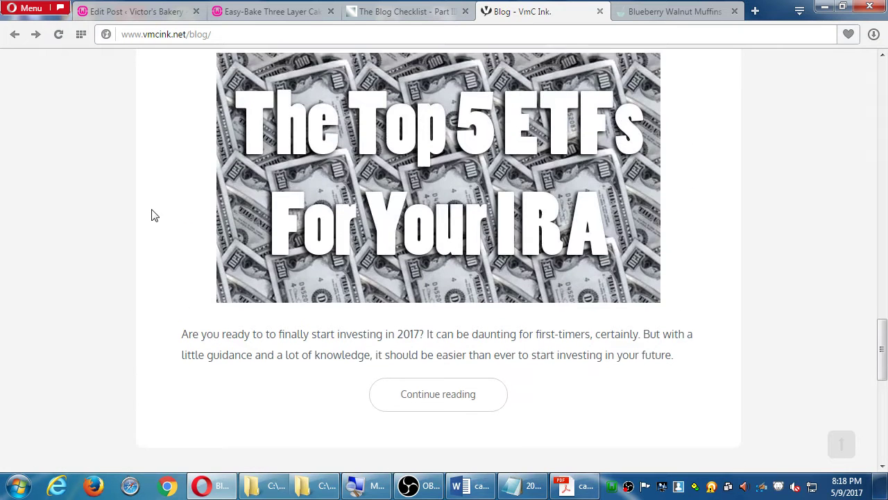
# Step: Look over the Top 5 ETFs entry in the blog listing and go to the second page of older posts
pyautogui.scroll(1, 150, 211)
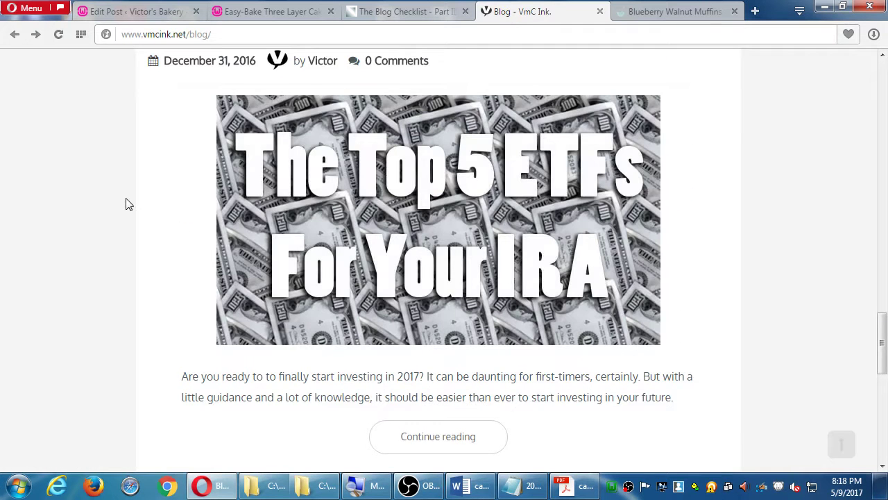
pyautogui.scroll(5, 129, 201)
pyautogui.scroll(-8, 129, 201)
pyautogui.click(200, 354)
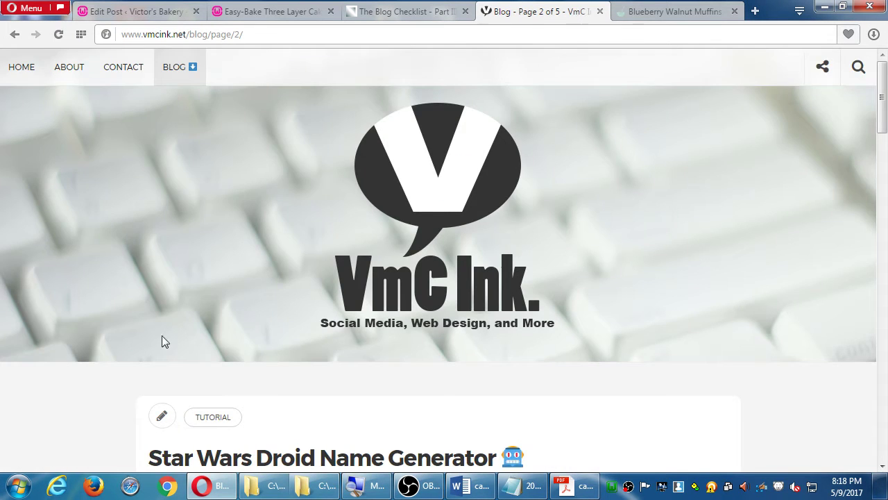
# Step: View the Star Wars Droid Name Generator entry's image and excerpt, then open the full article and skim its sections
pyautogui.scroll(-3, 156, 330)
pyautogui.scroll(-1, 180, 312)
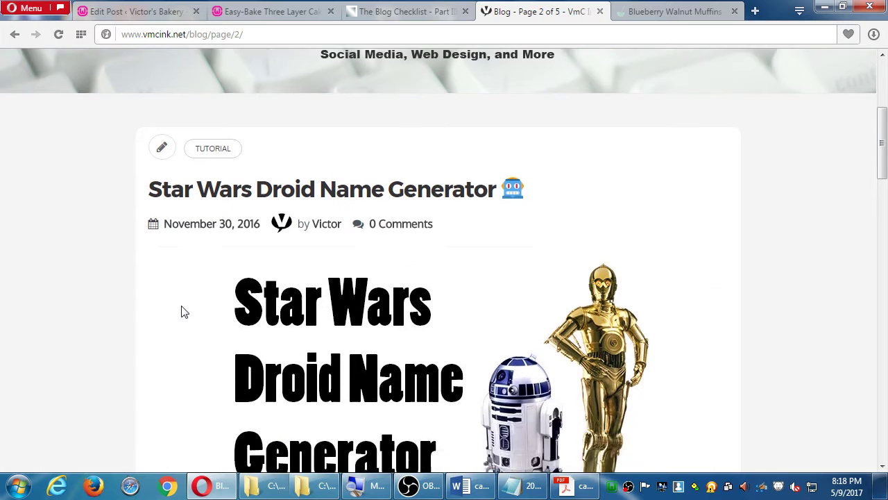
pyautogui.scroll(-2, 542, 349)
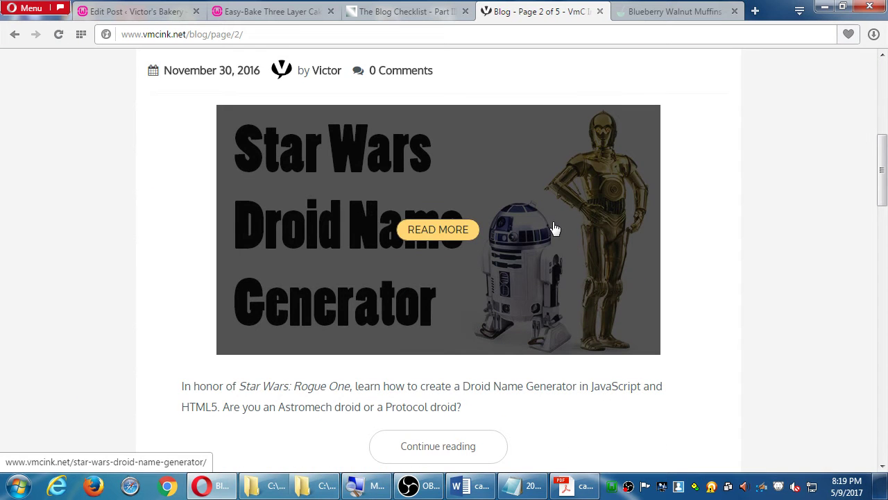
pyautogui.scroll(-2, 553, 229)
pyautogui.click(419, 303)
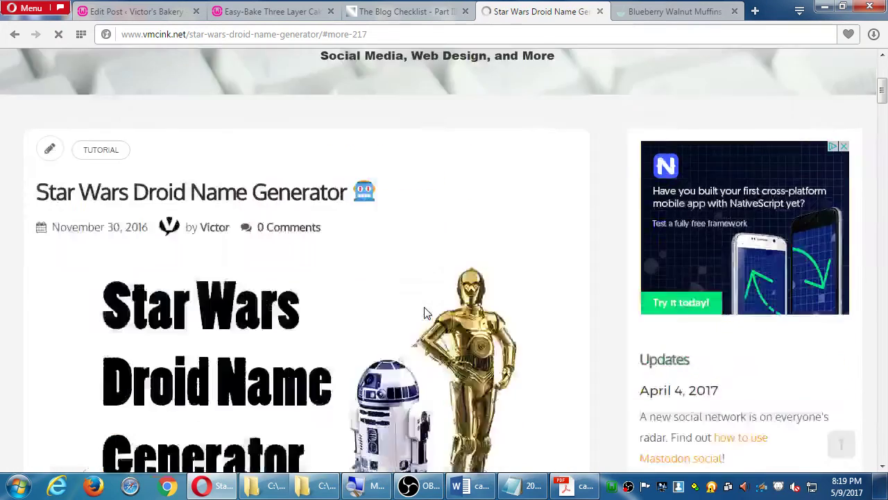
pyautogui.scroll(-15, 396, 232)
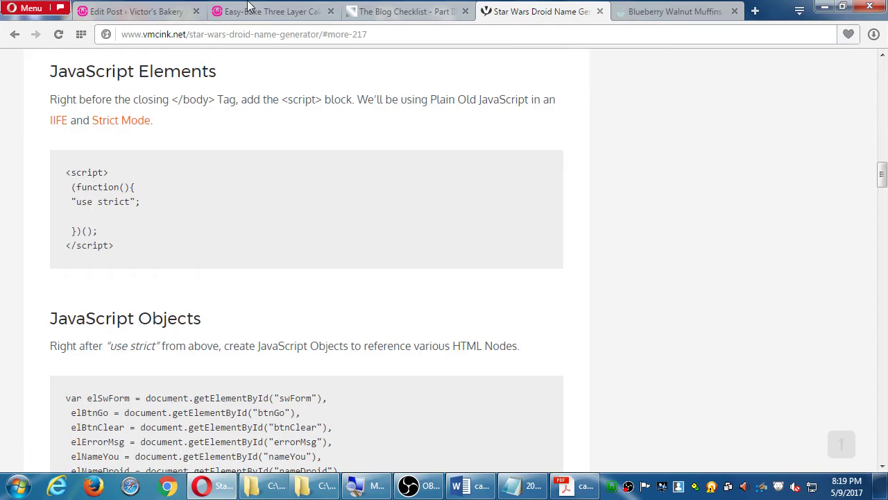
# Step: Return to the cake post editor, close the published cake post's tab, and look over the post's content and settings
pyautogui.click(139, 12)
pyautogui.middleClick(272, 15)
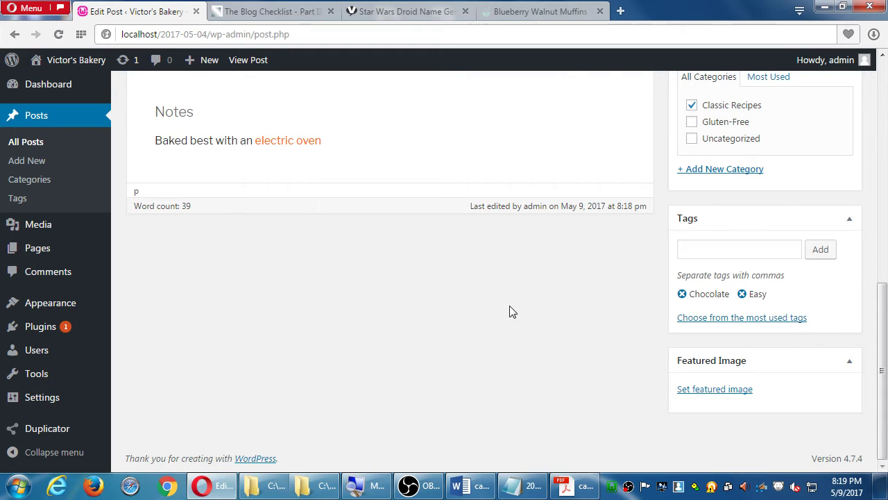
pyautogui.scroll(10, 517, 333)
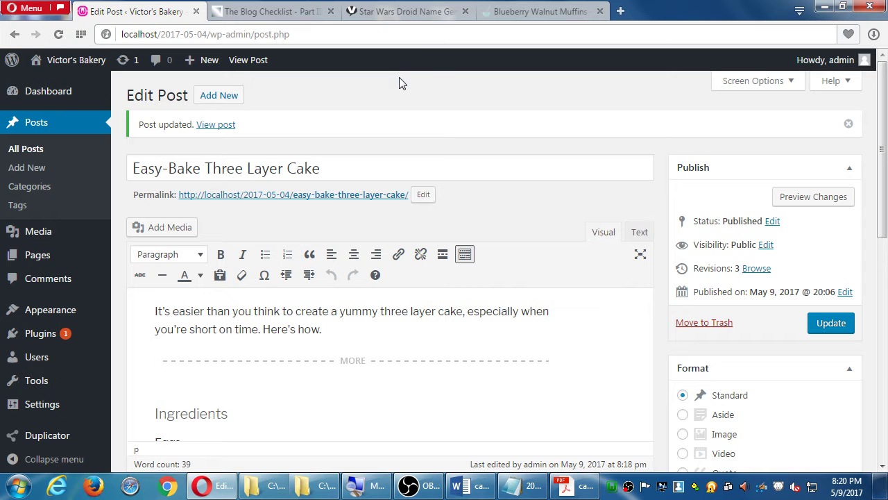
pyautogui.scroll(-5, 530, 303)
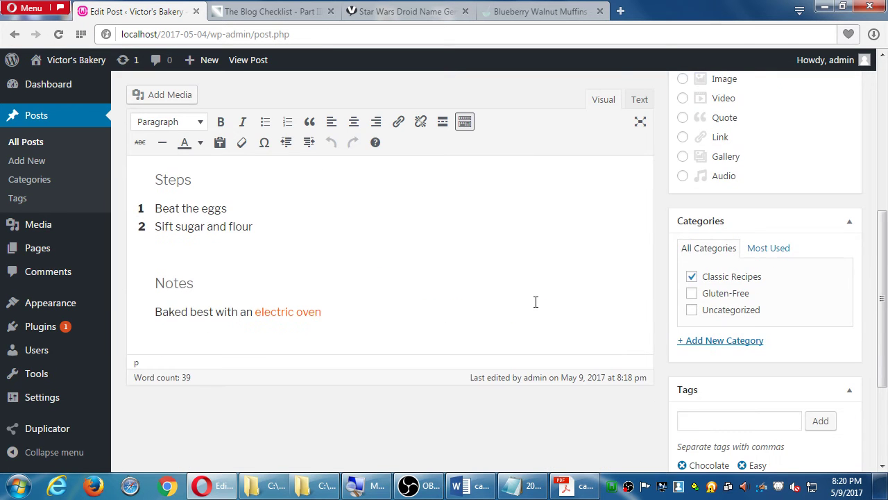
pyautogui.scroll(5, 154, 319)
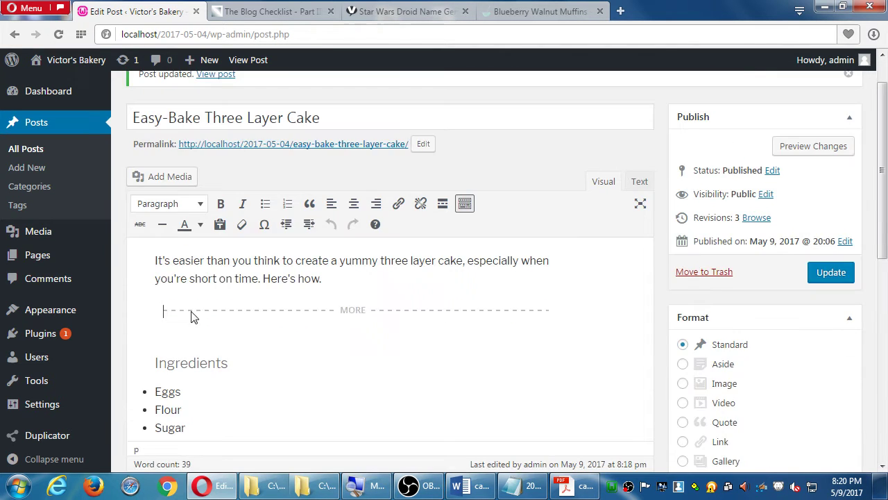
pyautogui.scroll(-5, 177, 378)
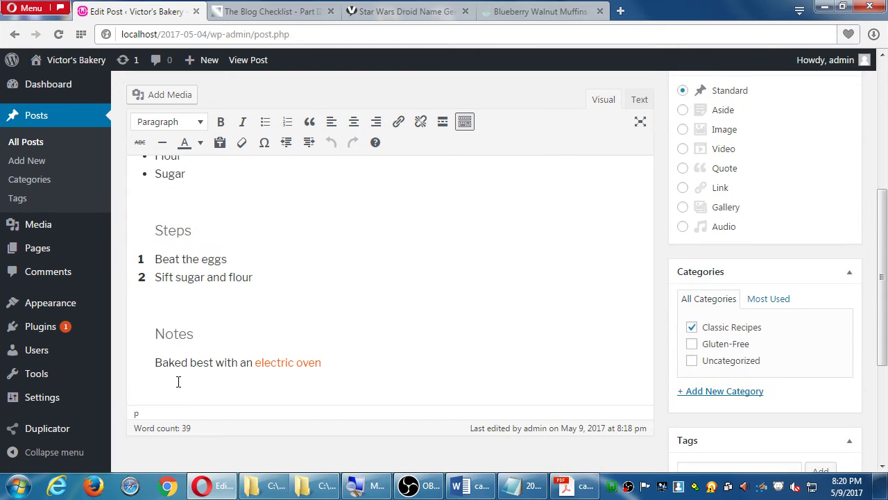
# Step: Link the word "Baked" in the Notes section to the placeholder address vcxvzxxc
pyautogui.moveTo(155, 362); pyautogui.dragTo(188, 362)
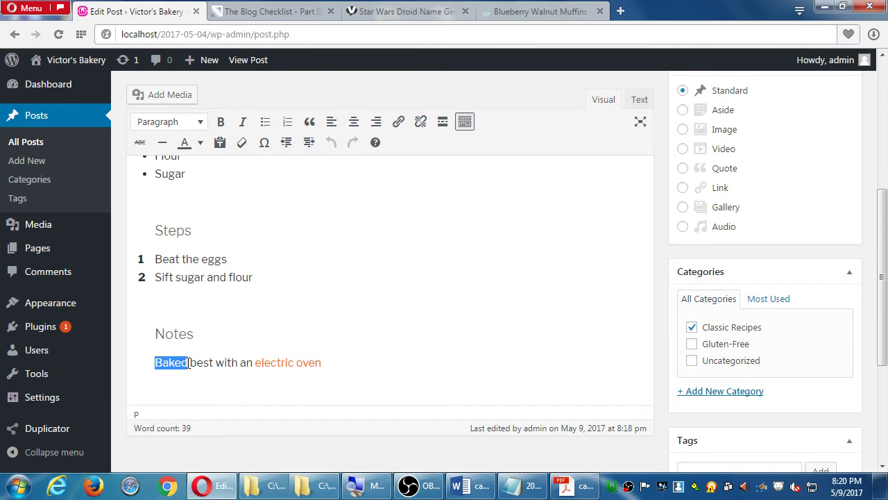
pyautogui.click(400, 126)
pyautogui.write('vcxvzx')
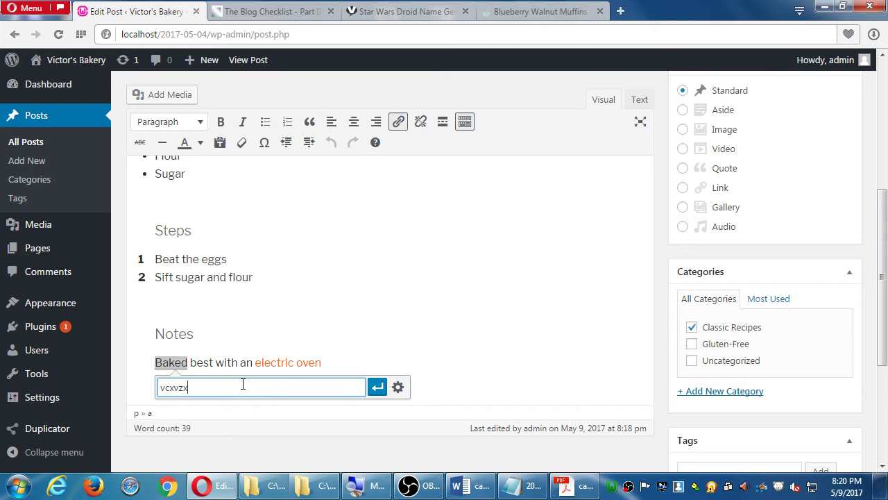
pyautogui.write('xc')
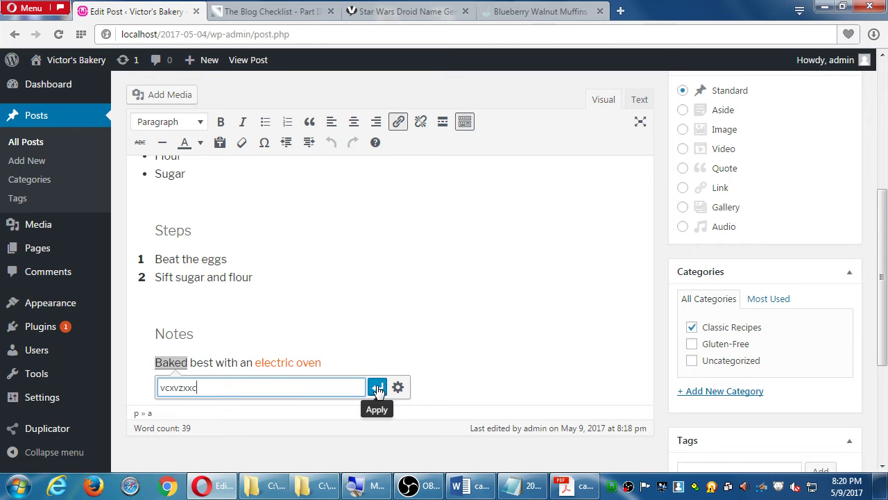
pyautogui.click(377, 390)
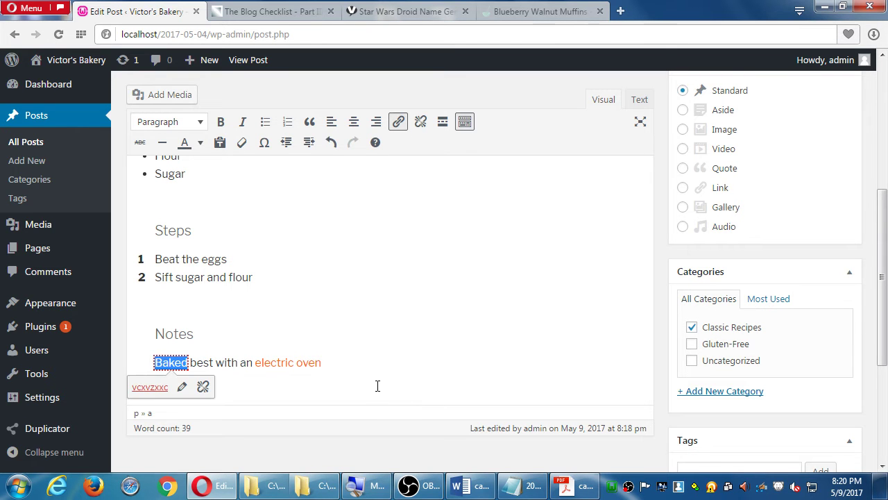
# Step: Open the link on "Baked" for editing, leave its address as is, and remove the link from the word
pyautogui.click(180, 389)
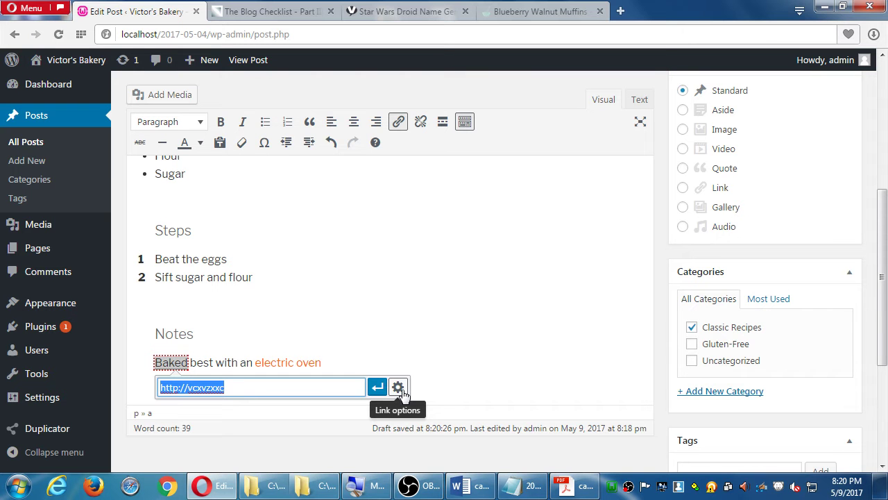
pyautogui.click(432, 287)
pyautogui.click(170, 364)
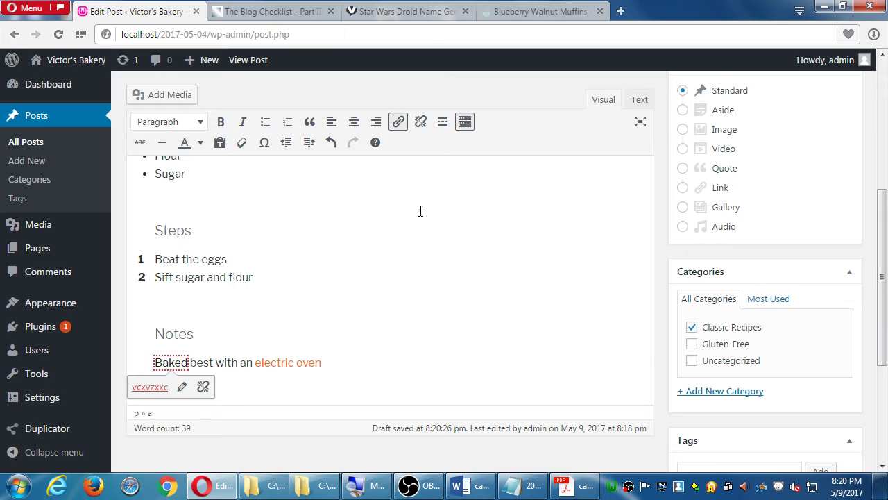
pyautogui.click(421, 121)
pyautogui.click(380, 294)
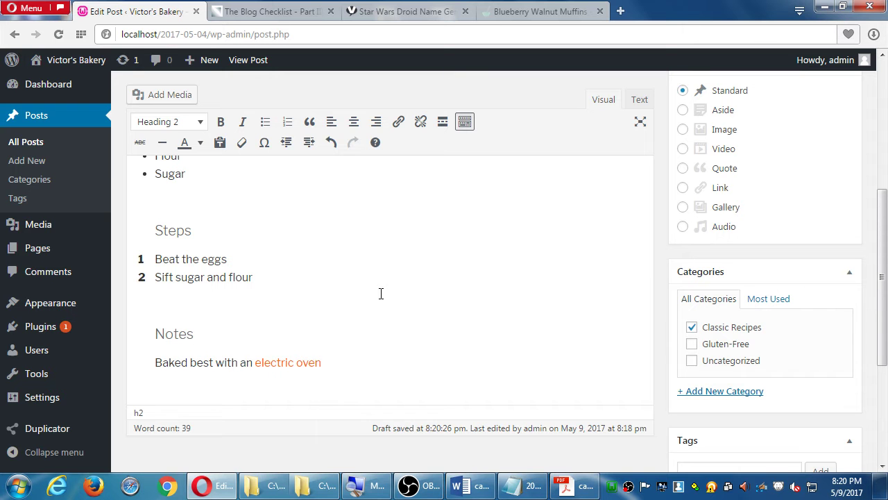
# Step: Return to the Star Wars article's site, open its main Blog page and look at the category submenu under Blog
pyautogui.click(421, 8)
pyautogui.scroll(10, 464, 206)
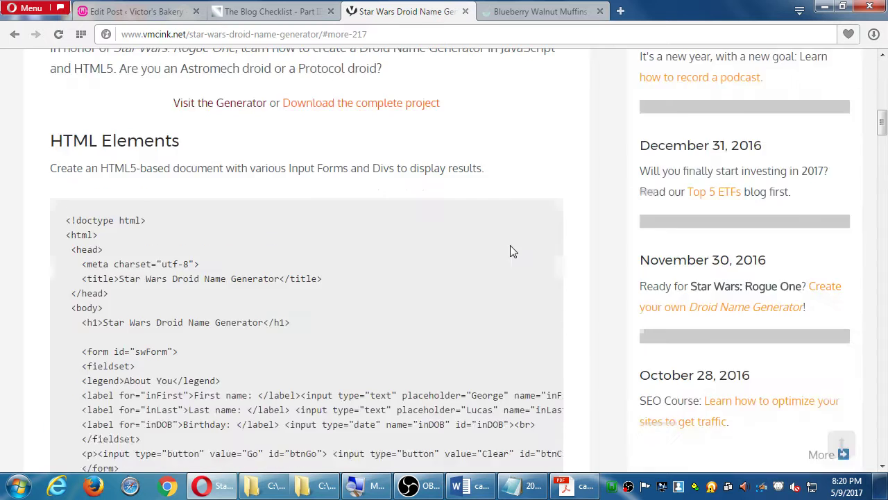
pyautogui.scroll(10, 510, 251)
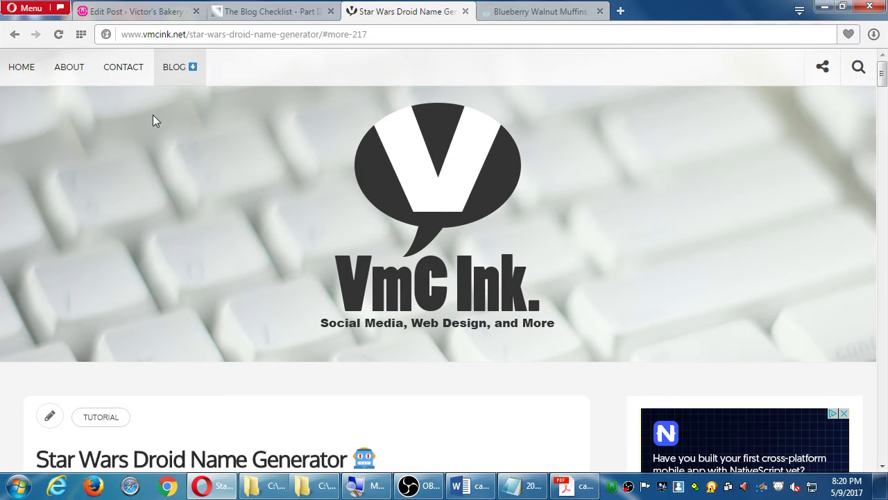
pyautogui.moveTo(174, 71)
pyautogui.click(214, 103)
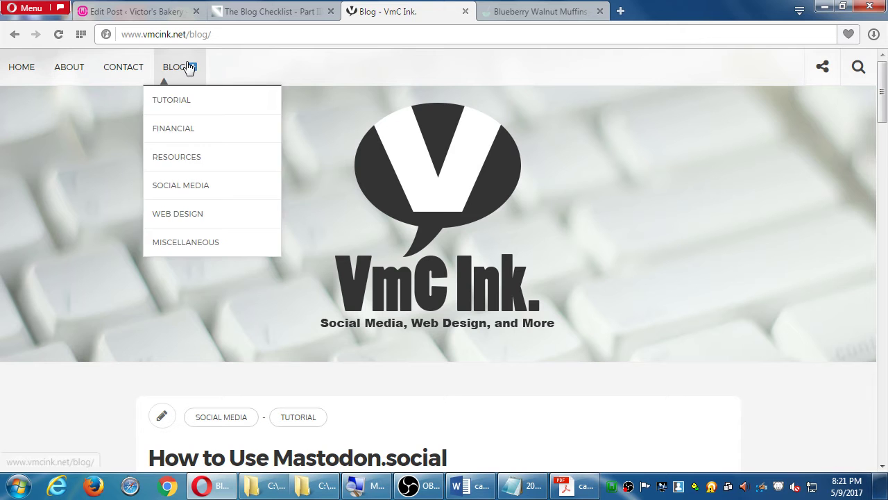
# Step: Switch back to the bakery site's admin and open the Main menu in the menu editor to view its structure
pyautogui.click(153, 15)
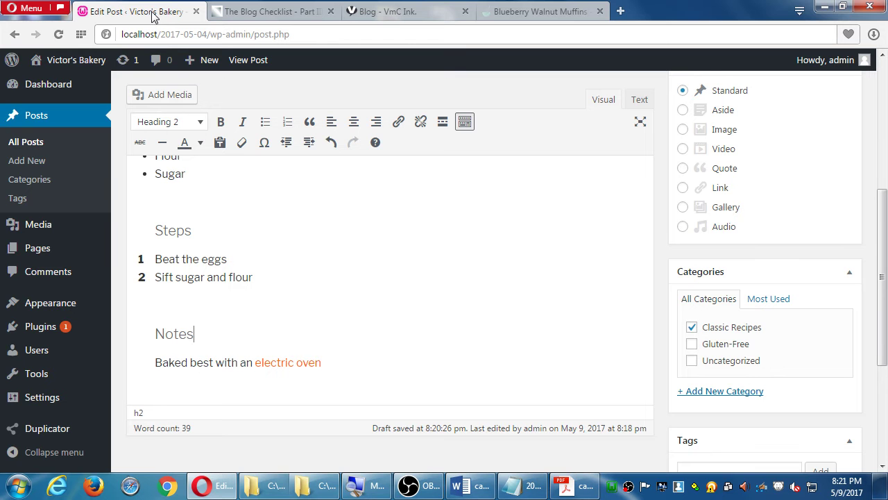
pyautogui.moveTo(95, 307)
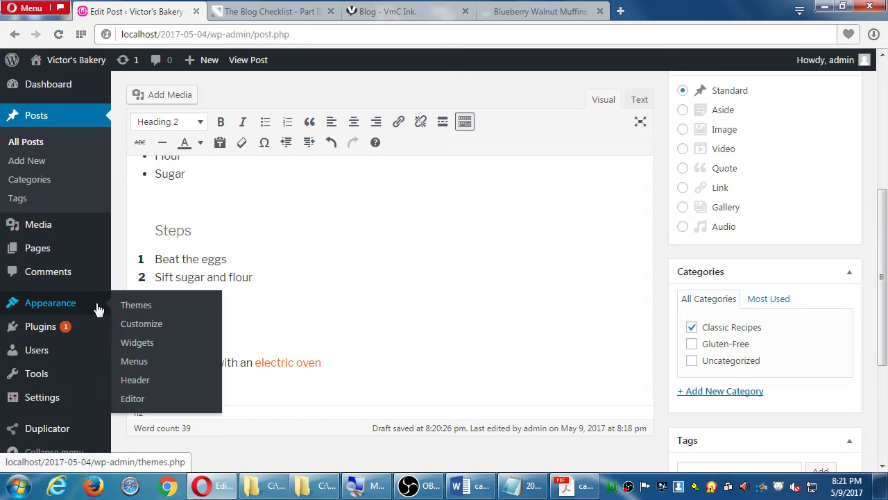
pyautogui.click(156, 360)
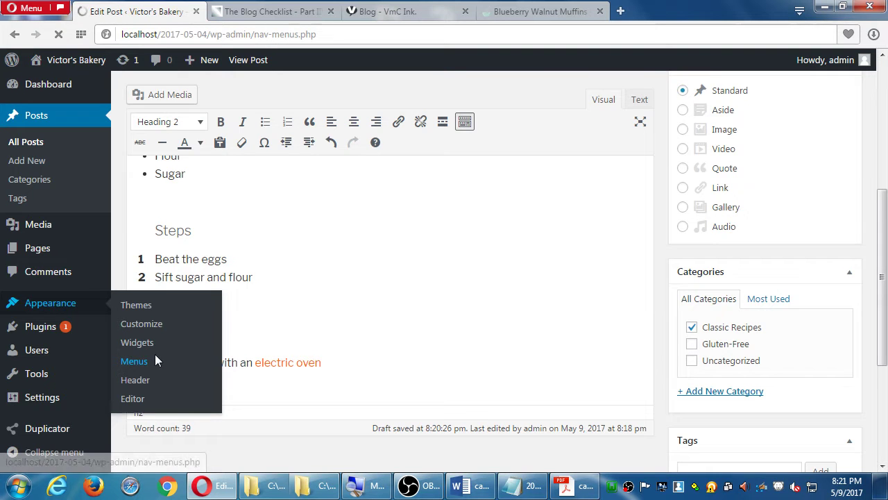
pyautogui.scroll(-2, 654, 284)
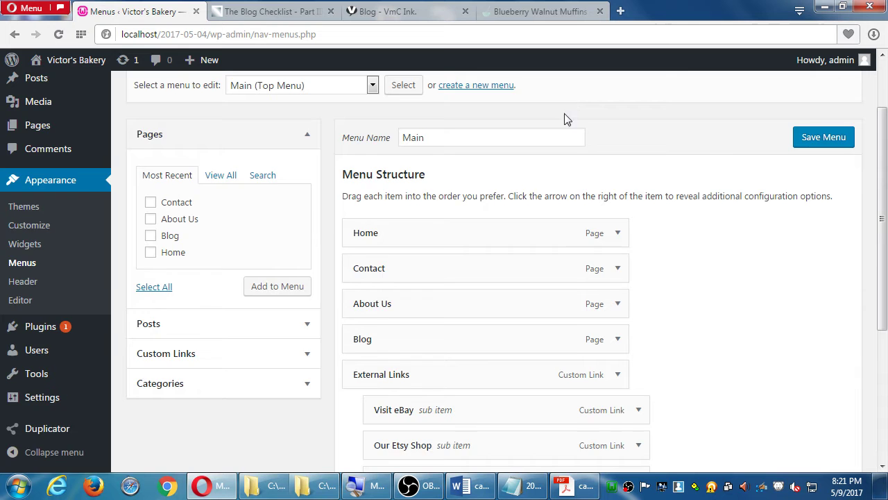
pyautogui.scroll(2, 564, 119)
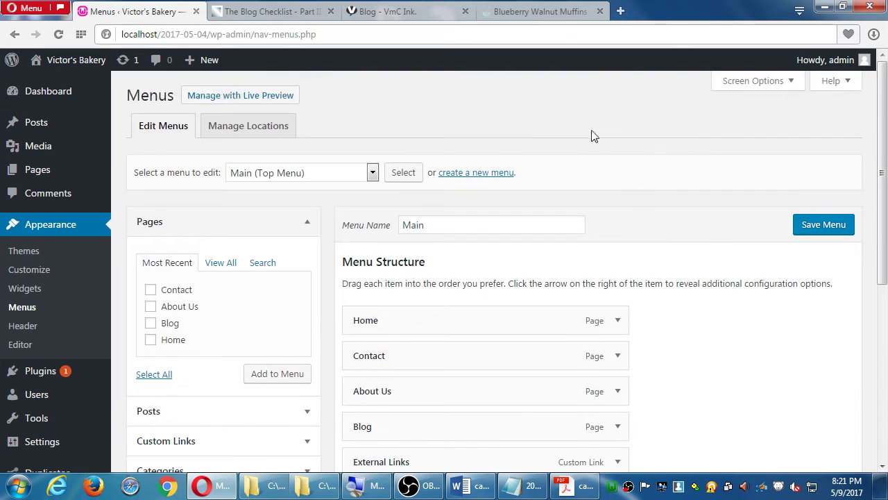
# Step: Enable the Format and Tags boxes in the menu editor's screen options
pyautogui.click(752, 83)
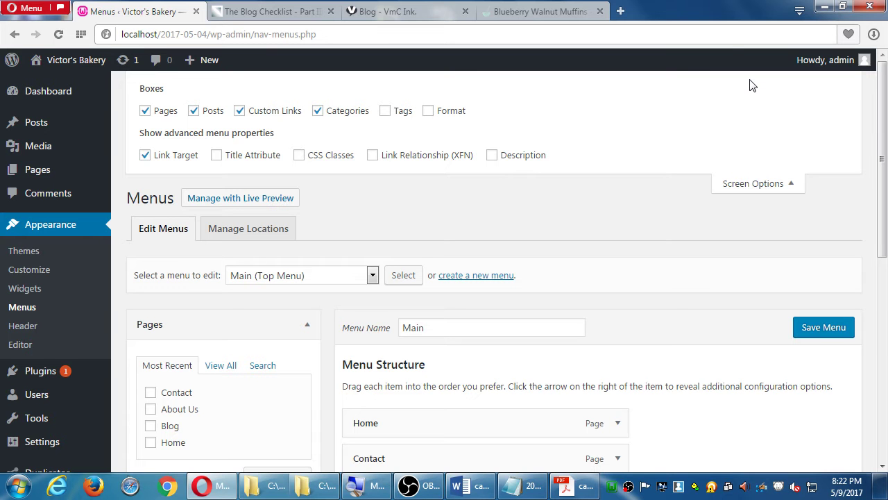
pyautogui.click(457, 117)
pyautogui.click(388, 112)
# Step: Add the Classic Recipes and Gluten-Free categories to the Main menu from the list of all categories
pyautogui.click(305, 323)
pyautogui.scroll(-2, 322, 321)
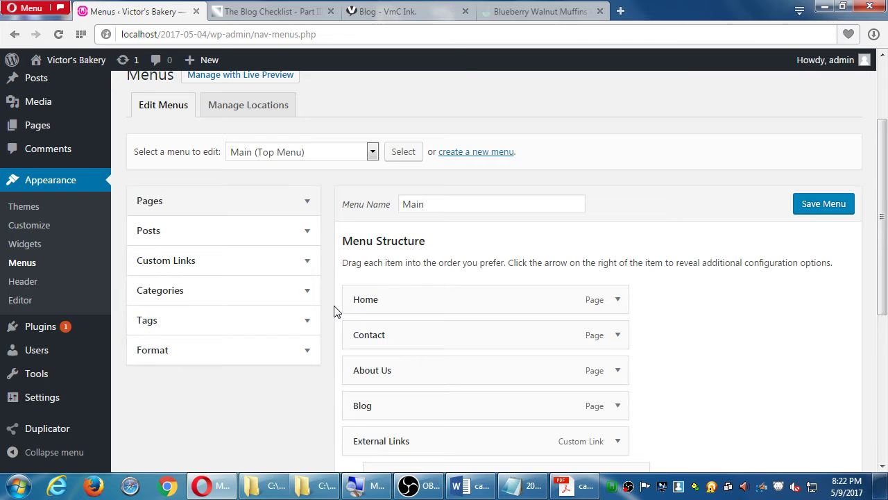
pyautogui.click(294, 297)
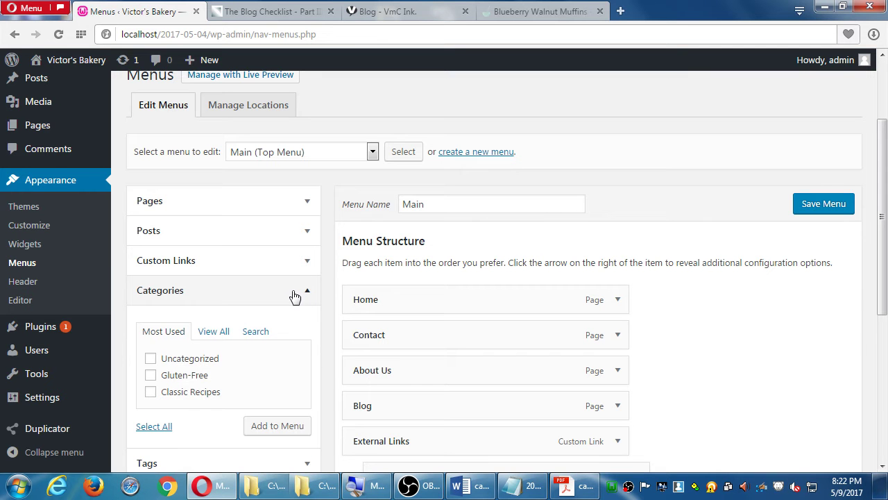
pyautogui.click(211, 332)
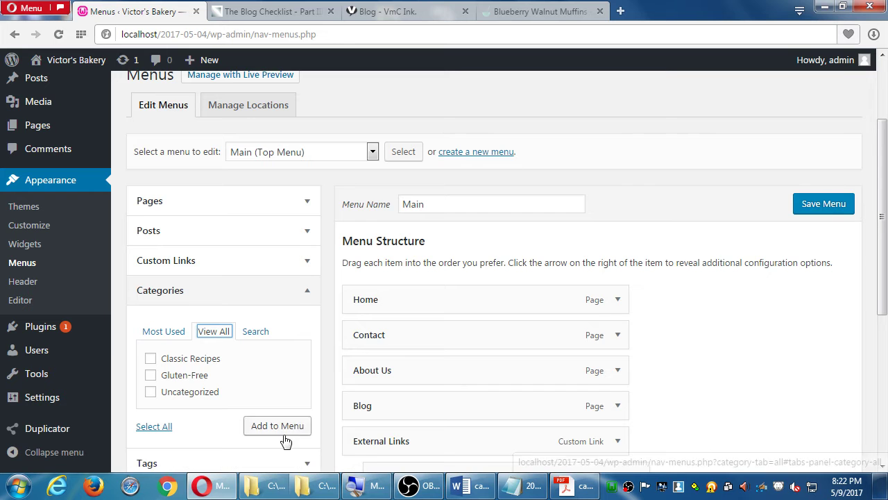
pyautogui.scroll(-2, 270, 403)
pyautogui.click(150, 197)
pyautogui.click(151, 214)
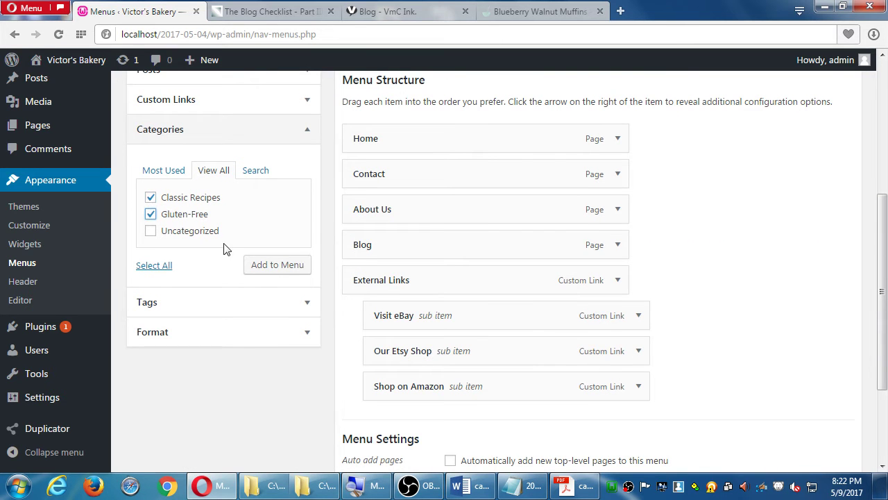
pyautogui.click(261, 268)
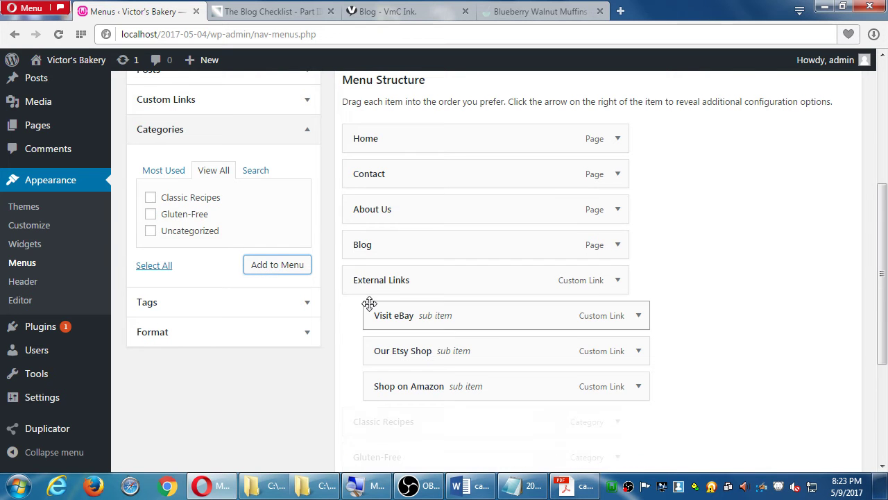
# Step: Nest Classic Recipes and Gluten-Free as same-level sub items beneath Blog in the menu structure
pyautogui.moveTo(371, 415); pyautogui.dragTo(387, 253)
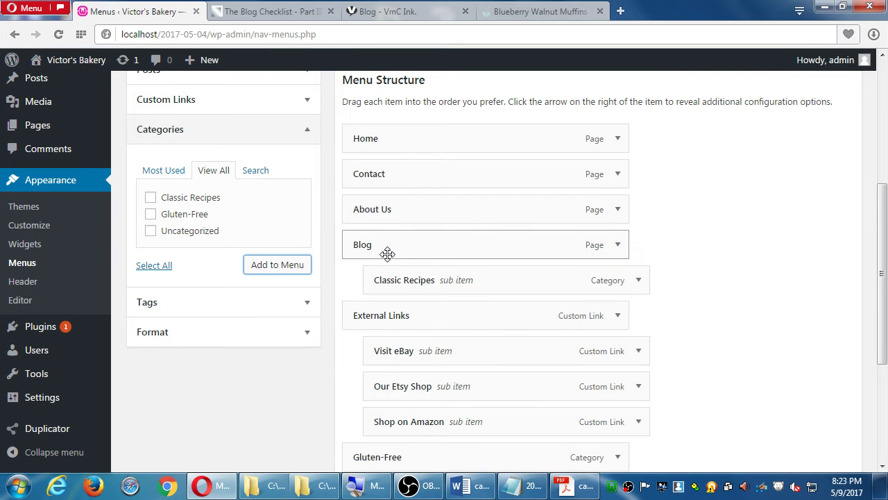
pyautogui.scroll(-1, 365, 311)
pyautogui.moveTo(372, 412); pyautogui.dragTo(576, 272)
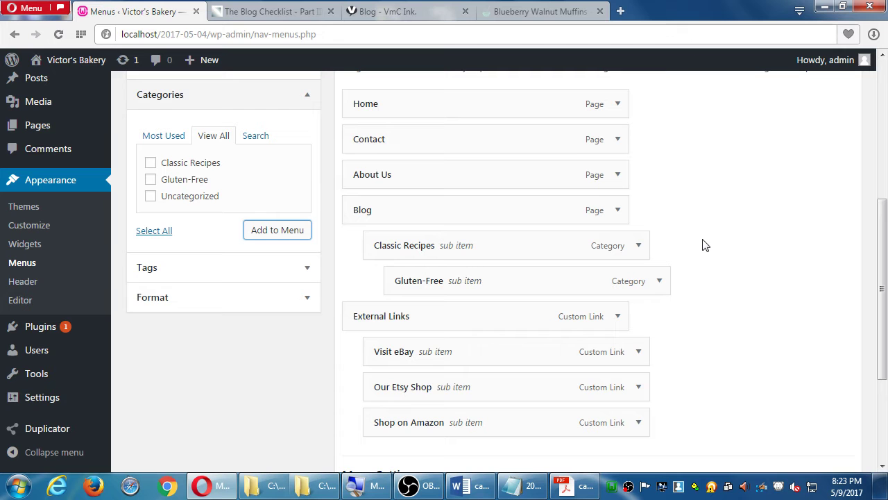
pyautogui.moveTo(489, 272); pyautogui.dragTo(455, 280)
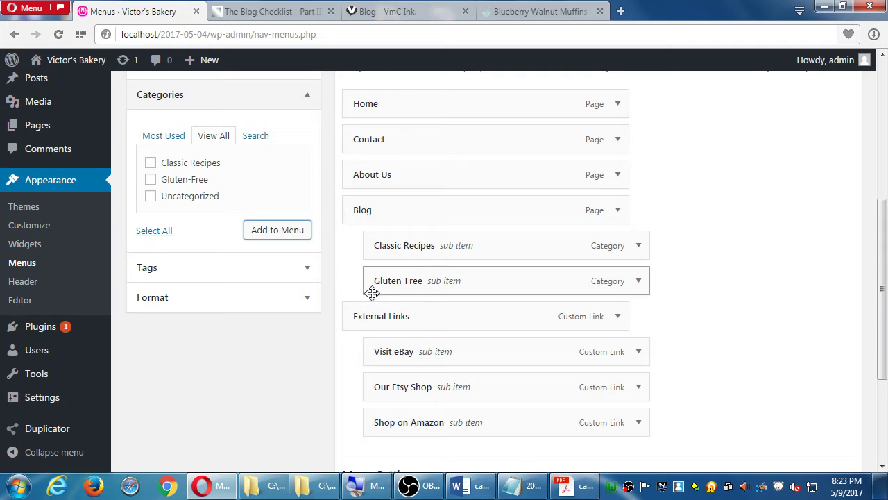
# Step: Check which items the Tags and Format boxes of the menu editor offer for the Main menu
pyautogui.click(311, 274)
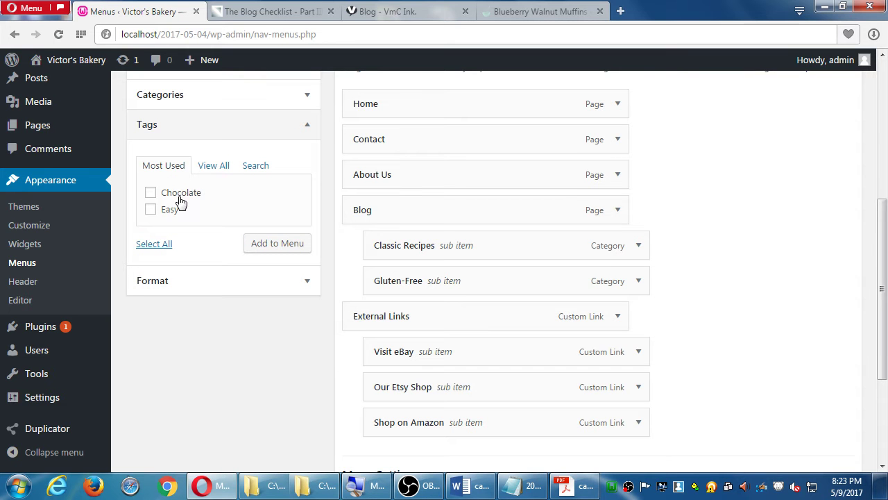
pyautogui.click(192, 136)
pyautogui.click(193, 160)
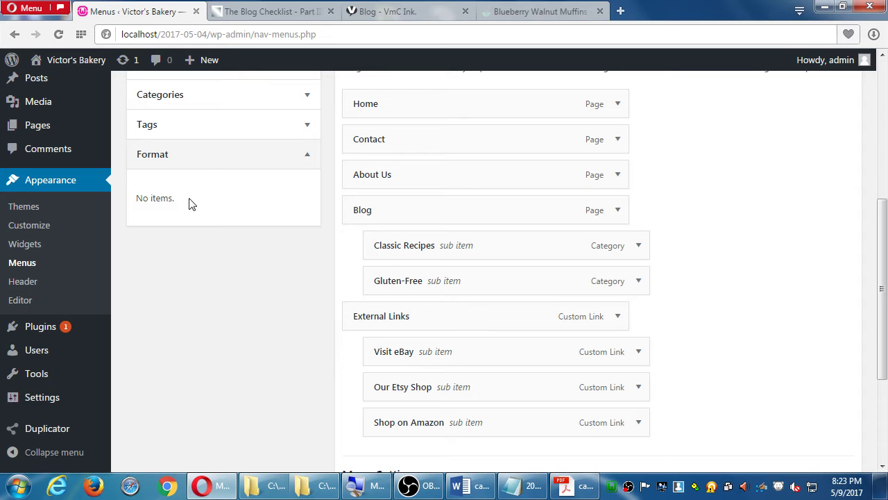
pyautogui.click(181, 163)
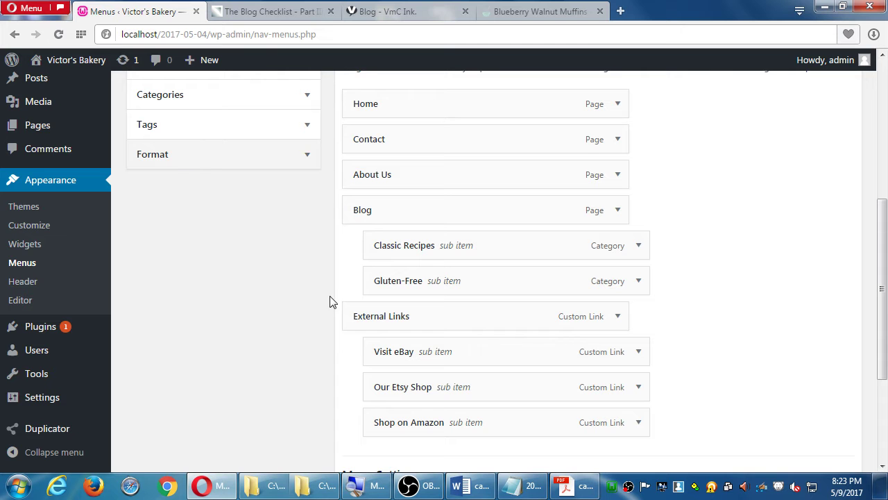
pyautogui.scroll(1, 328, 310)
pyautogui.scroll(5, 328, 310)
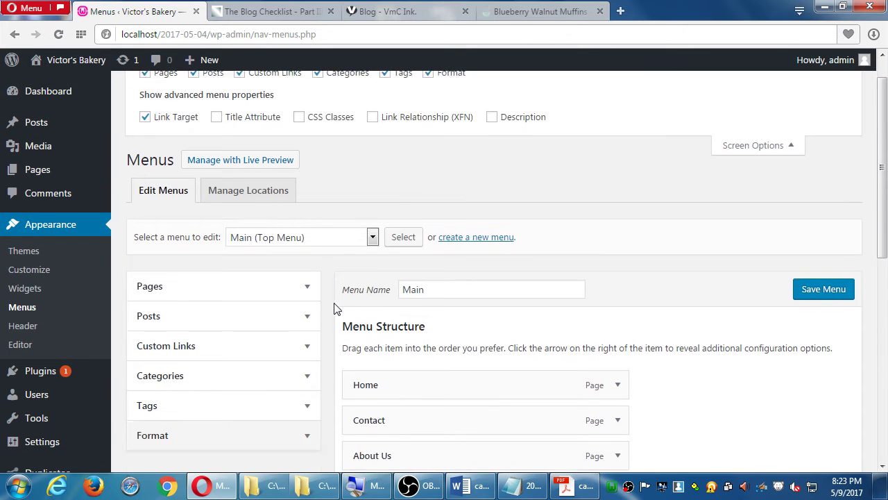
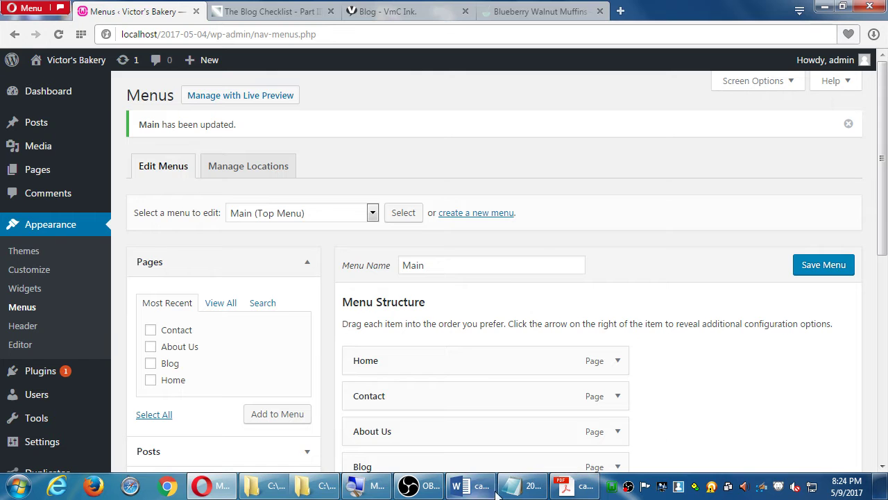
# Step: Check the weekly topic outline in the course syllabus PDF, and return to the bakery site's menu editor
pyautogui.click(470, 485)
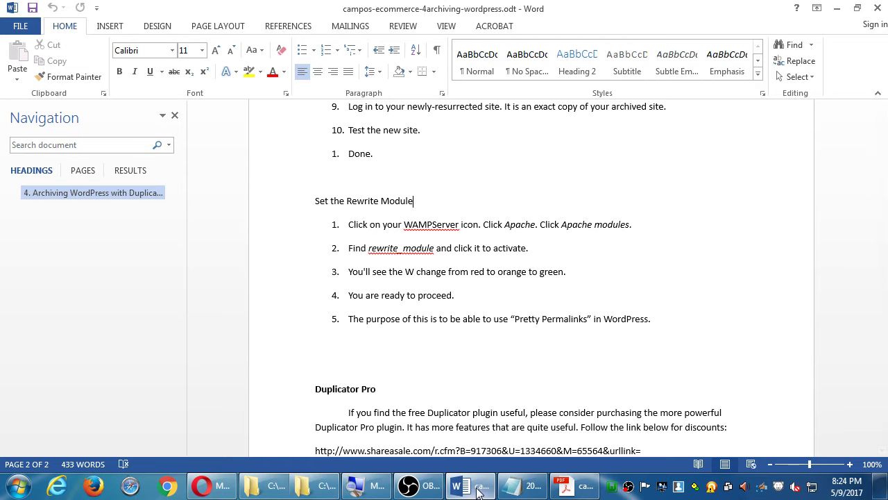
pyautogui.hotkey('alt', 'Tab')
pyautogui.click(590, 487)
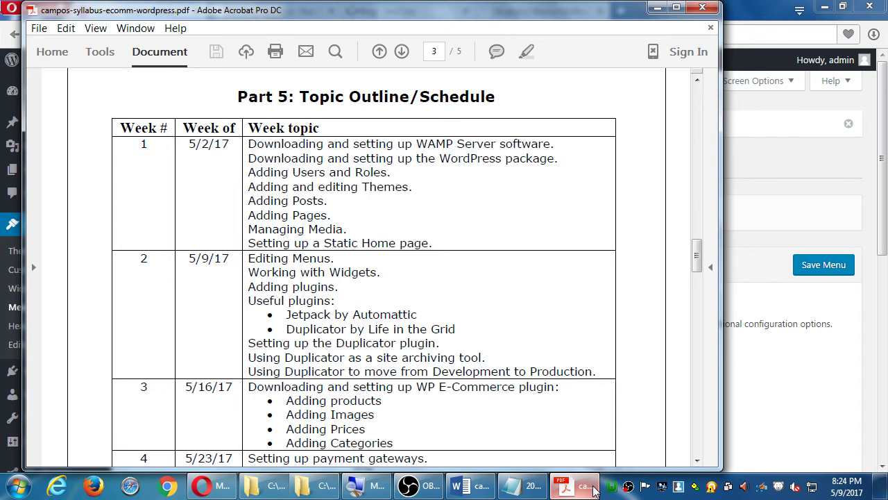
pyautogui.click(593, 489)
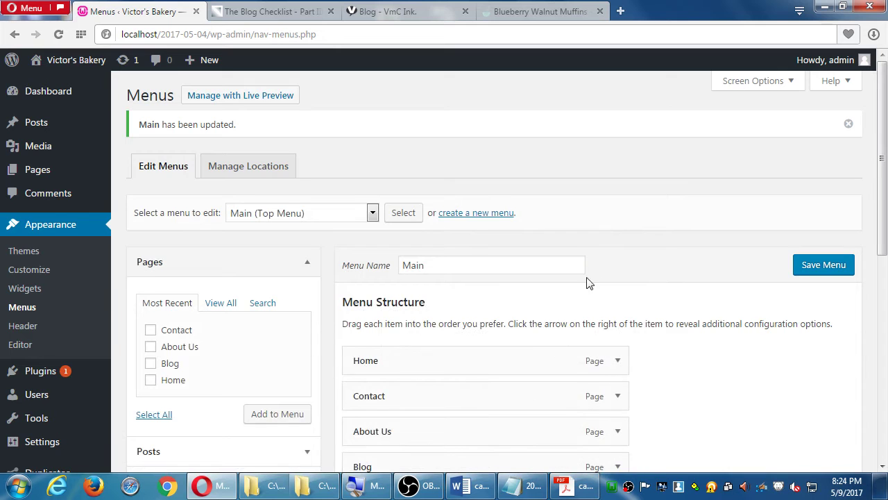
# Step: Open the bakery site's front page and close the Blog Checklist, VmC Ink. and Blueberry Walnut Muffins browser tabs
pyautogui.scroll(-2, 600, 283)
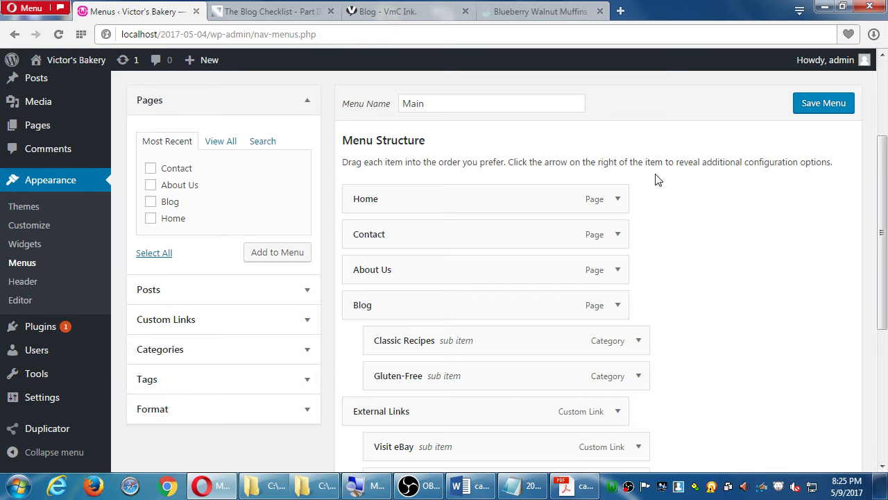
pyautogui.click(82, 62)
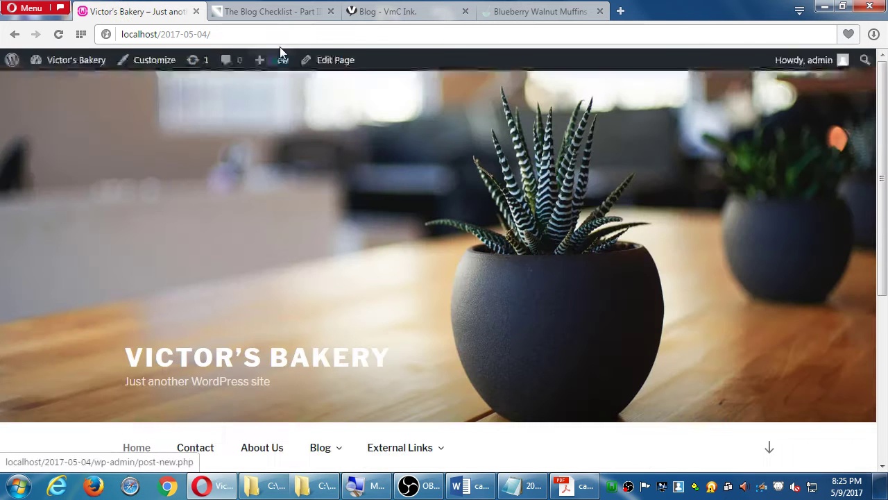
pyautogui.middleClick(279, 11)
pyautogui.middleClick(278, 11)
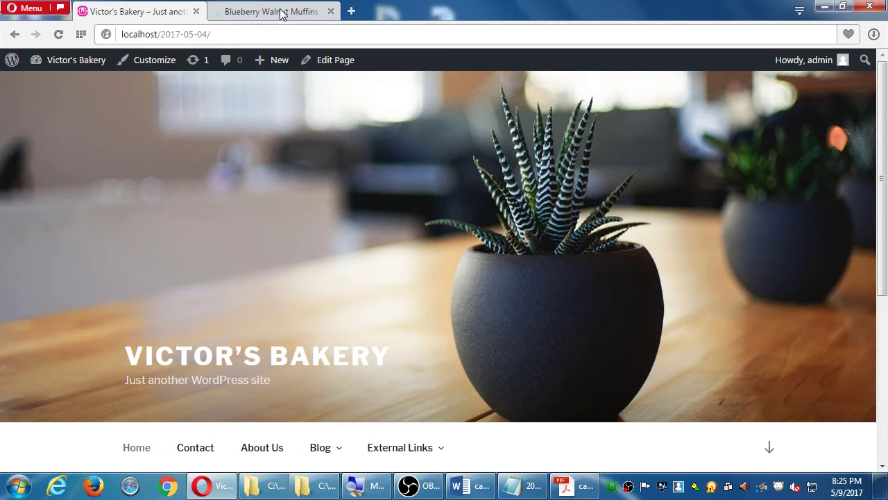
pyautogui.middleClick(278, 11)
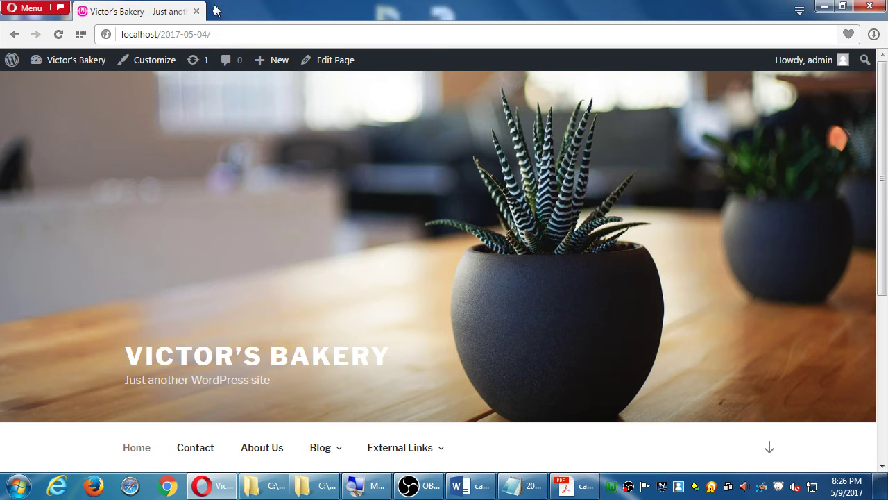
# Step: Activate the Twenty Fifteen theme from the bakery site's installed themes
pyautogui.click(97, 63)
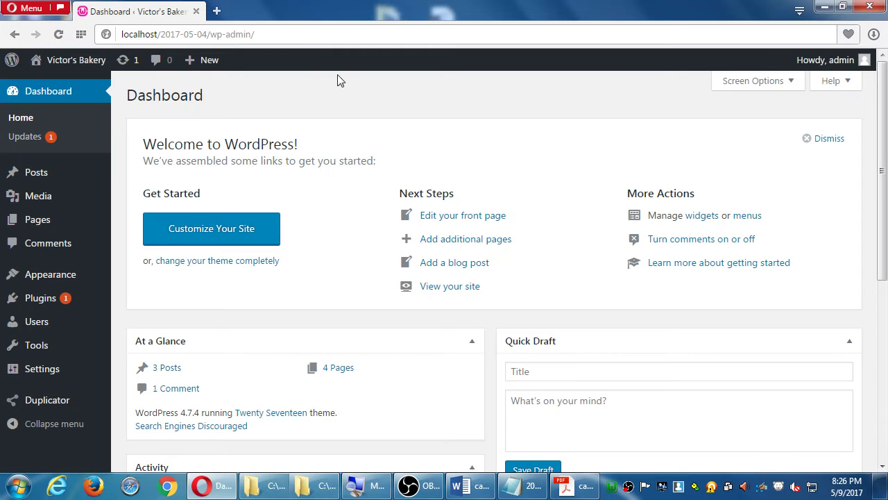
pyautogui.moveTo(69, 277)
pyautogui.click(148, 279)
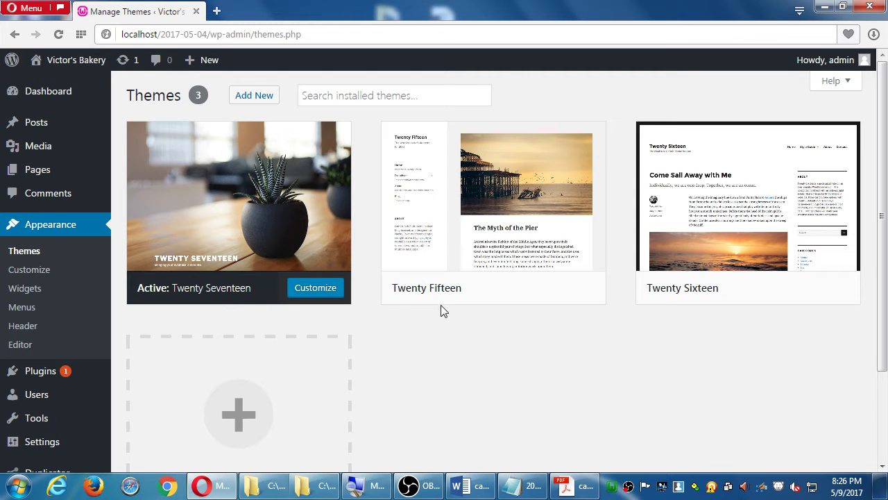
pyautogui.moveTo(466, 234)
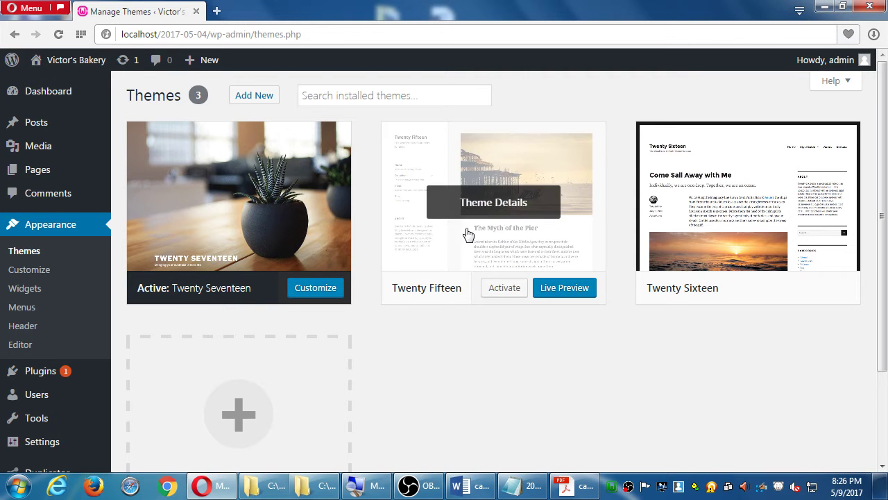
pyautogui.click(504, 291)
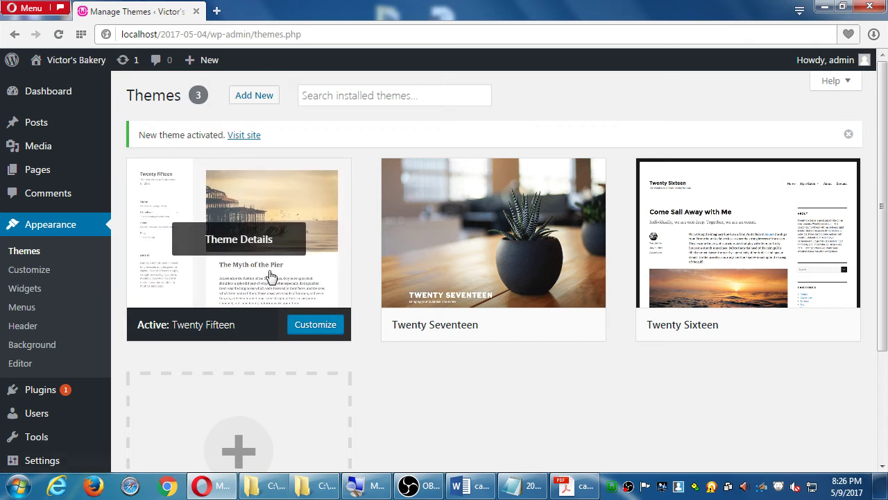
# Step: Examine the bakery site's home page in the Twenty Fifteen theme, including its navigation and the whole sidebar
pyautogui.click(97, 64)
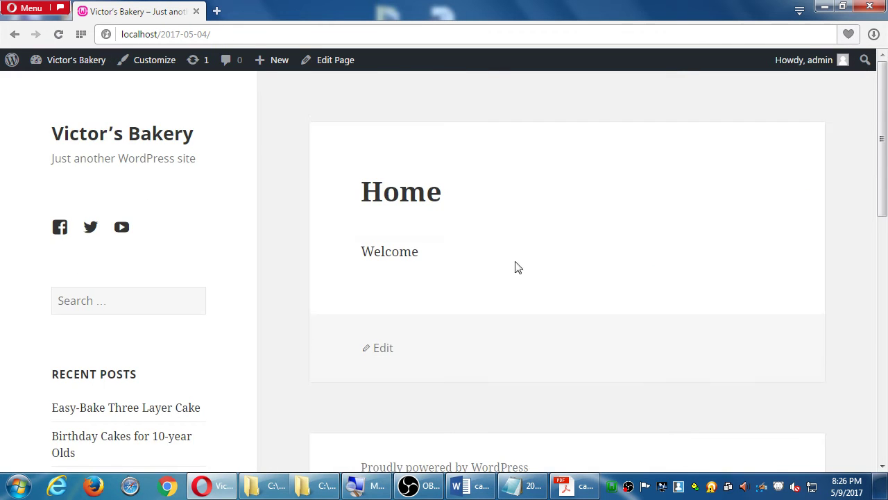
pyautogui.scroll(-10, 563, 299)
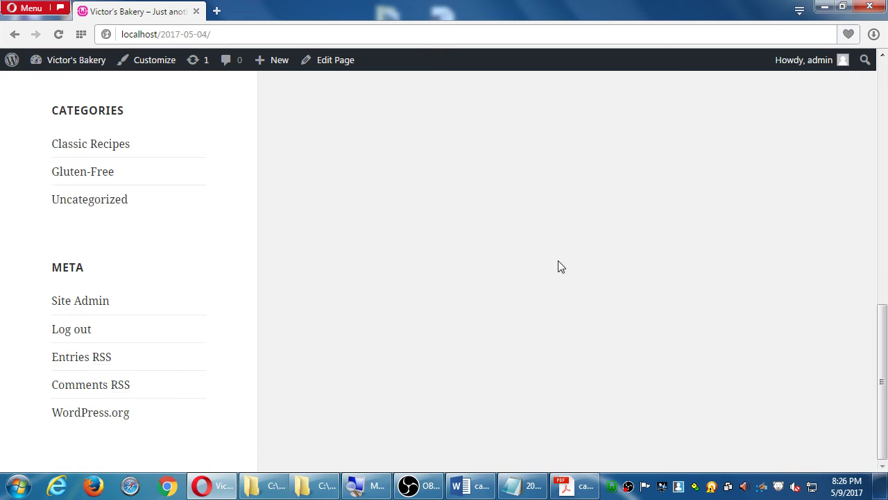
pyautogui.scroll(10, 560, 267)
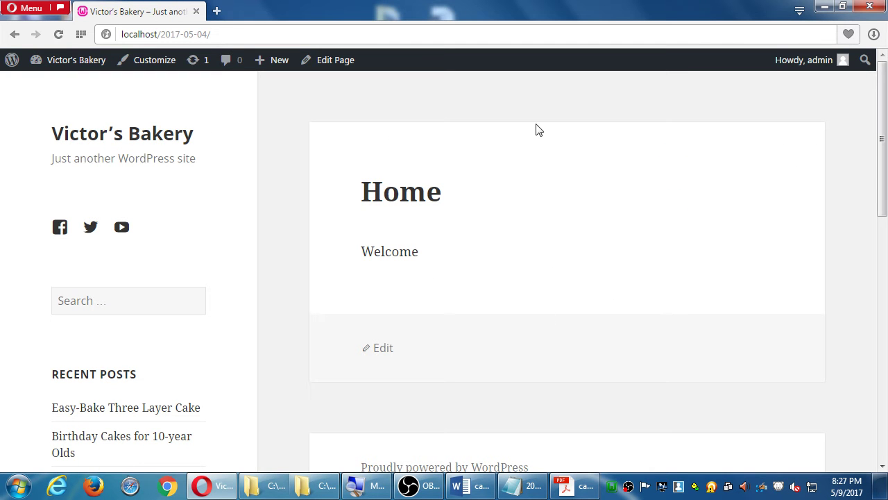
pyautogui.scroll(-6, 188, 280)
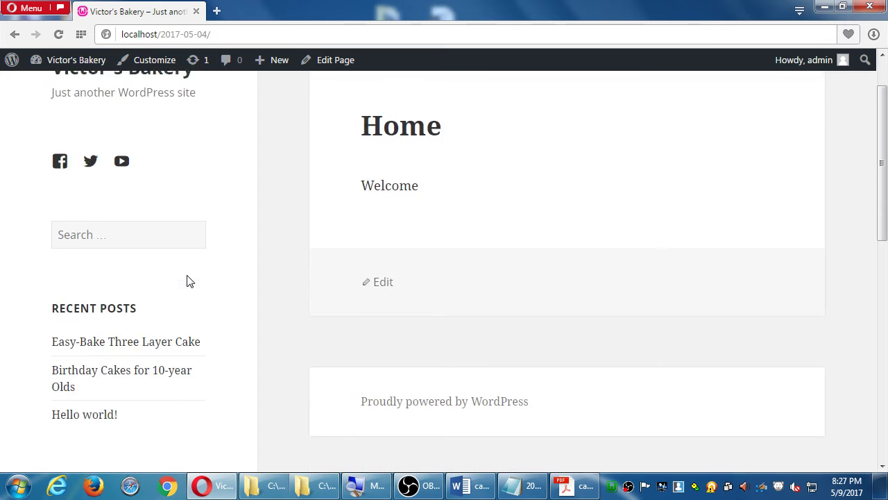
pyautogui.scroll(-4, 188, 279)
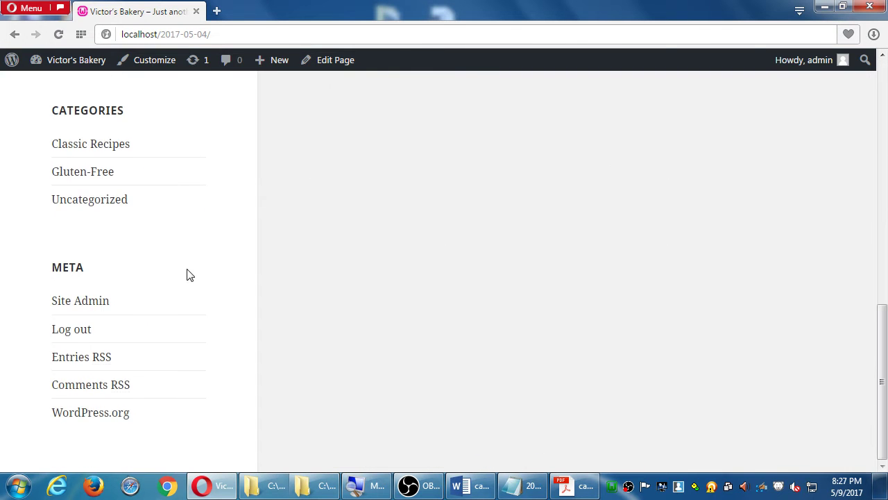
pyautogui.scroll(4, 188, 274)
pyautogui.scroll(6, 188, 273)
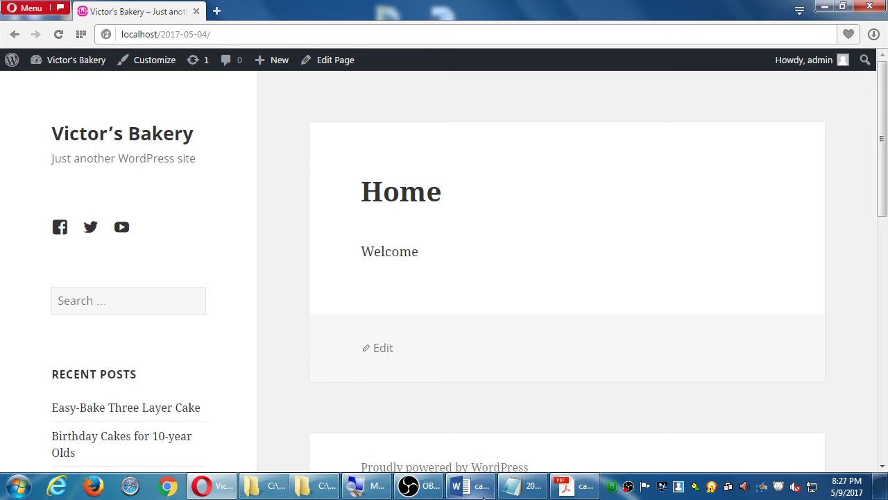
# Step: Switch to the 2017-05-09.txt notes in Notepad and add the closing line "Always check the Menus when you switch themes!"
pyautogui.click(510, 489)
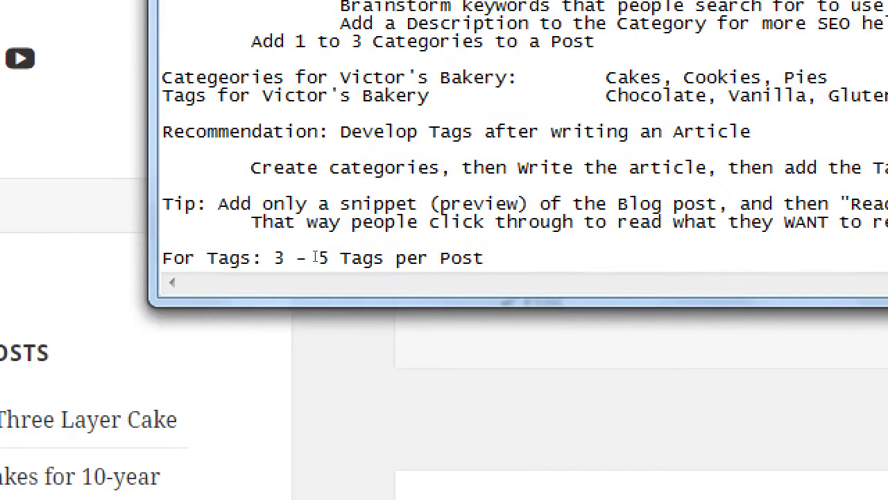
pyautogui.hotkey('ctrl', 'End')
pyautogui.press('Return')
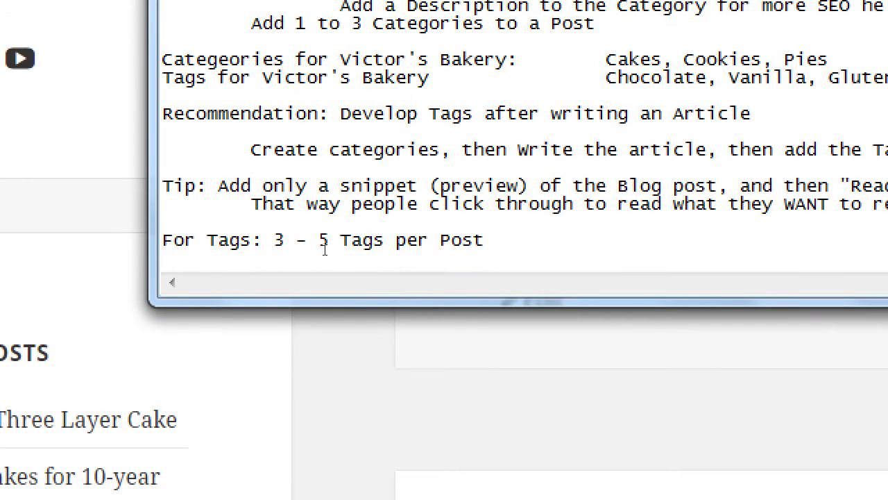
pyautogui.press('Return')
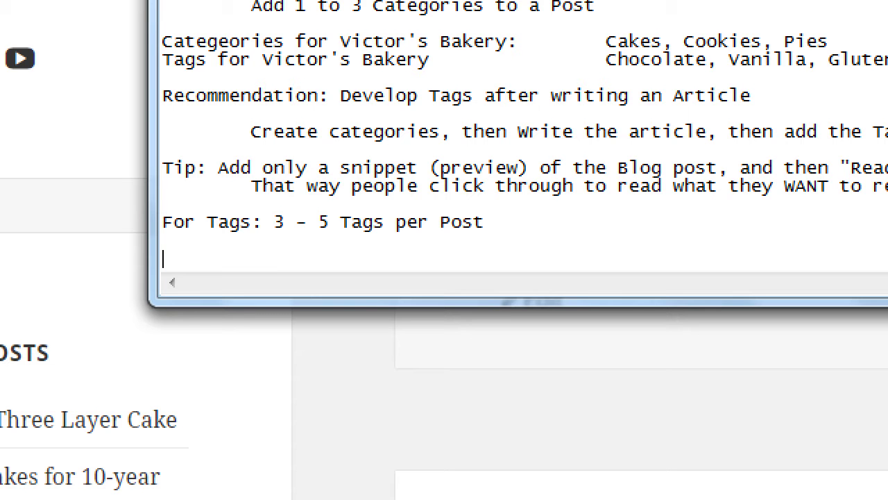
pyautogui.write('Always check')
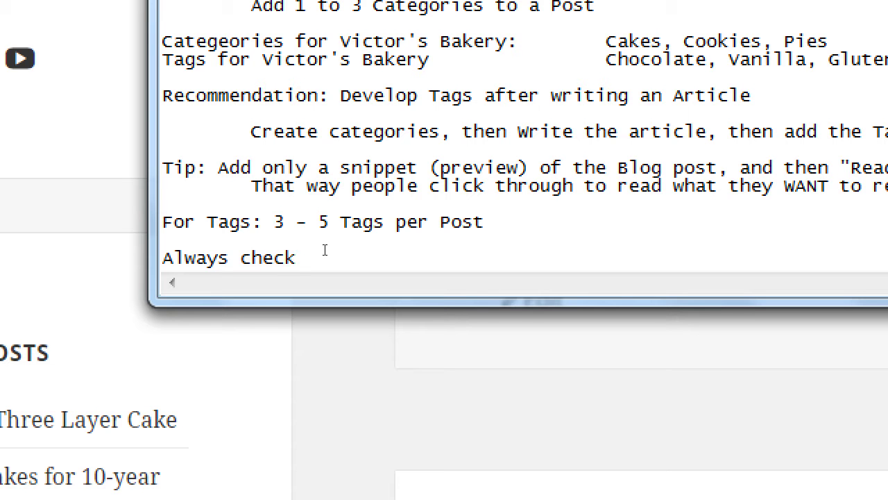
pyautogui.write(' the Menus when you w')
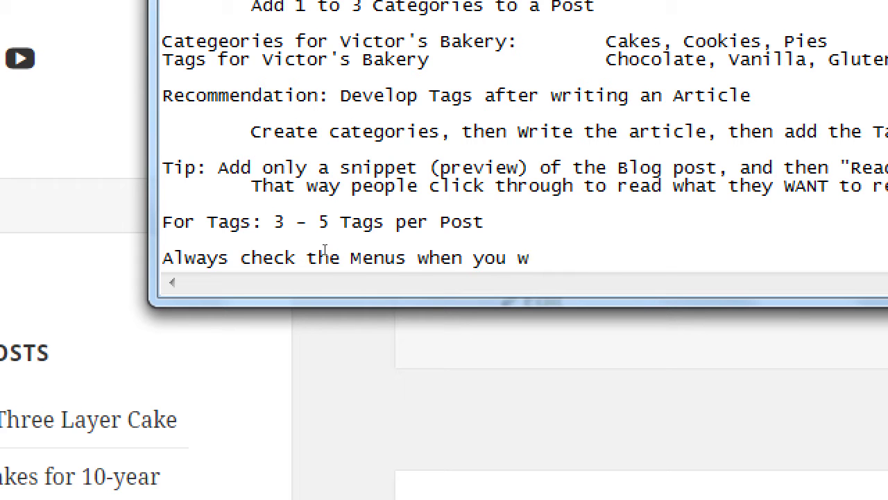
pyautogui.press('BackSpace')
pyautogui.write('switch themes!')
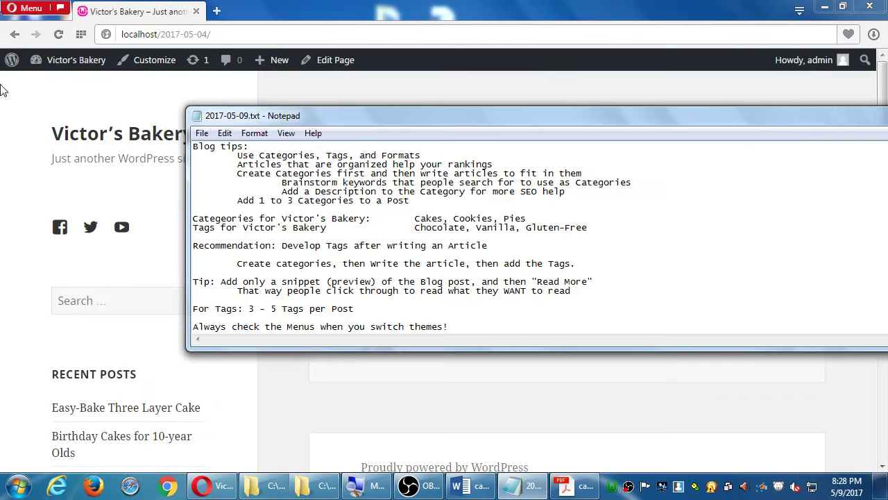
# Step: Return to the bakery site's admin and activate the Twenty Sixteen theme
pyautogui.click(55, 60)
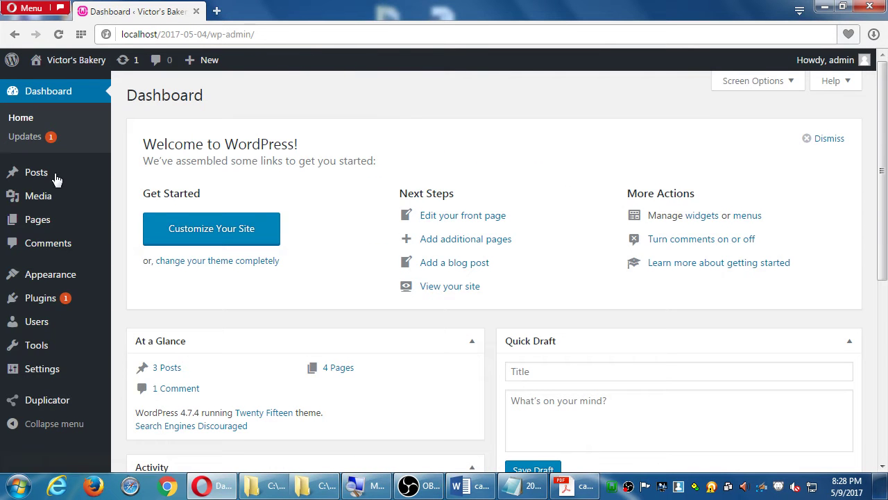
pyautogui.click(50, 273)
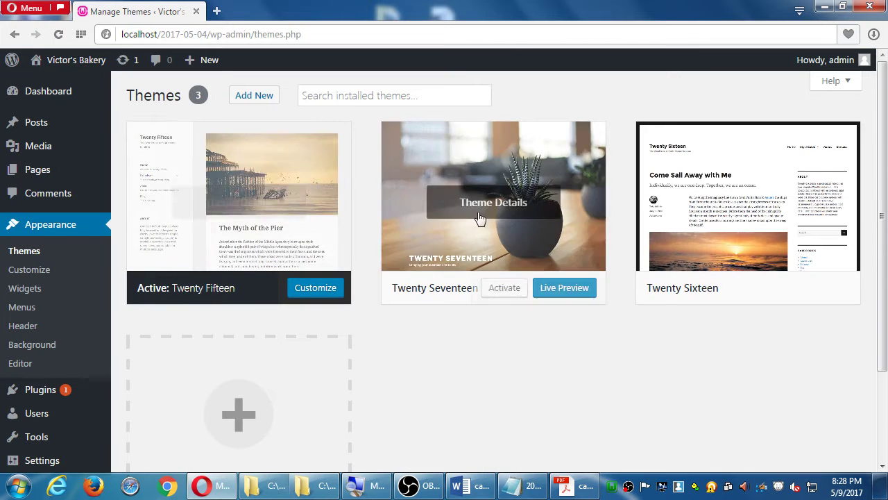
pyautogui.moveTo(838, 199)
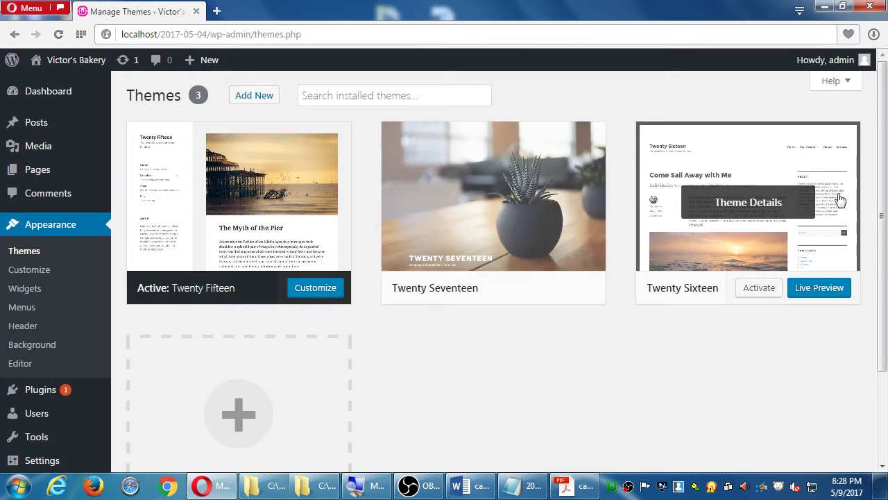
pyautogui.click(761, 289)
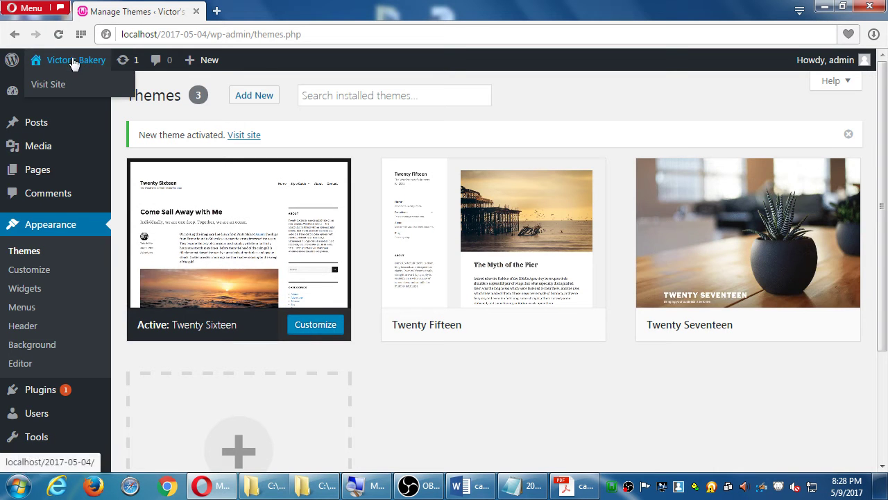
# Step: Examine the bakery site's home page in the Twenty Sixteen theme, checking the header, navigation and sidebar
pyautogui.click(77, 60)
pyautogui.scroll(-4, 409, 257)
pyautogui.scroll(-2, 408, 257)
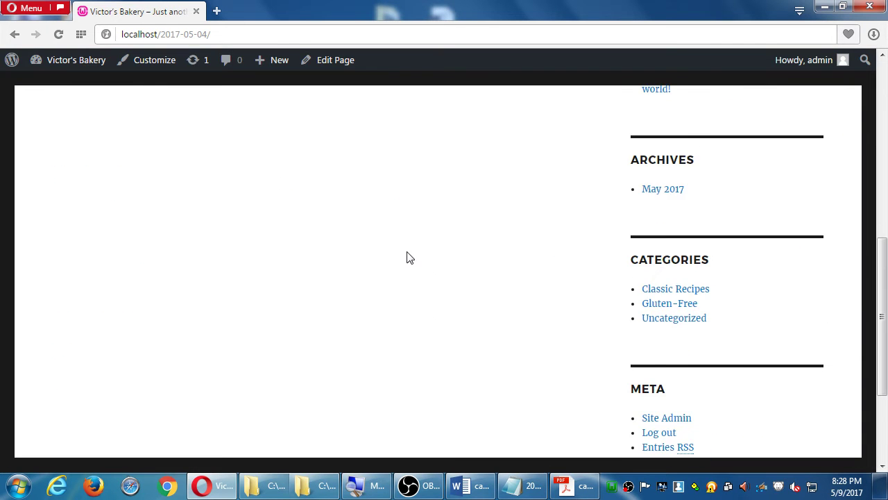
pyautogui.scroll(6, 409, 256)
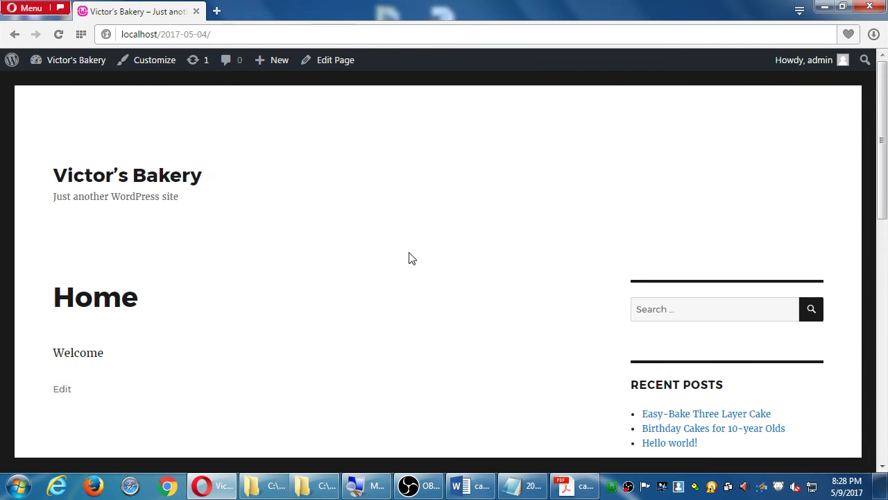
# Step: Return to the bakery site's admin and activate the Twenty Fifteen theme
pyautogui.click(60, 67)
pyautogui.moveTo(74, 281)
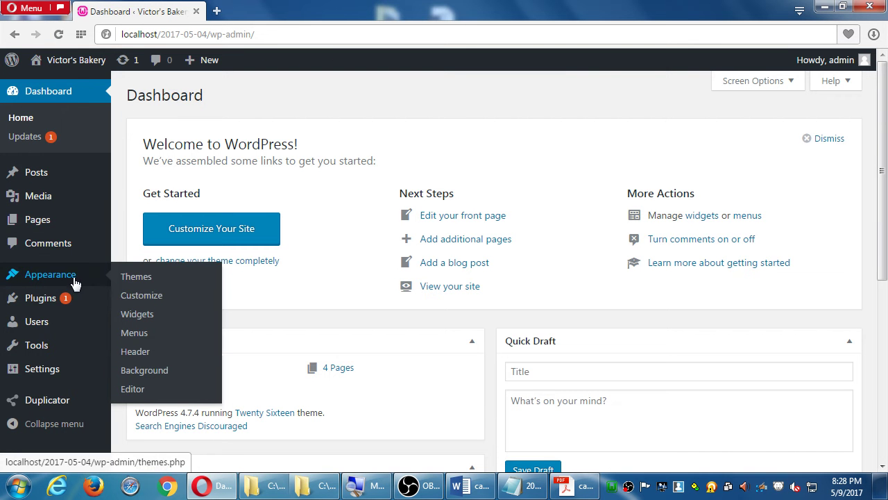
pyautogui.click(183, 280)
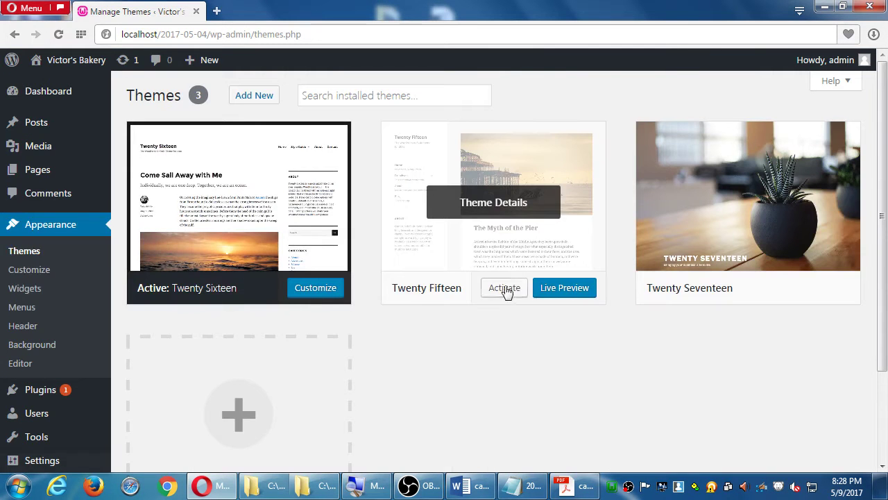
pyautogui.click(490, 295)
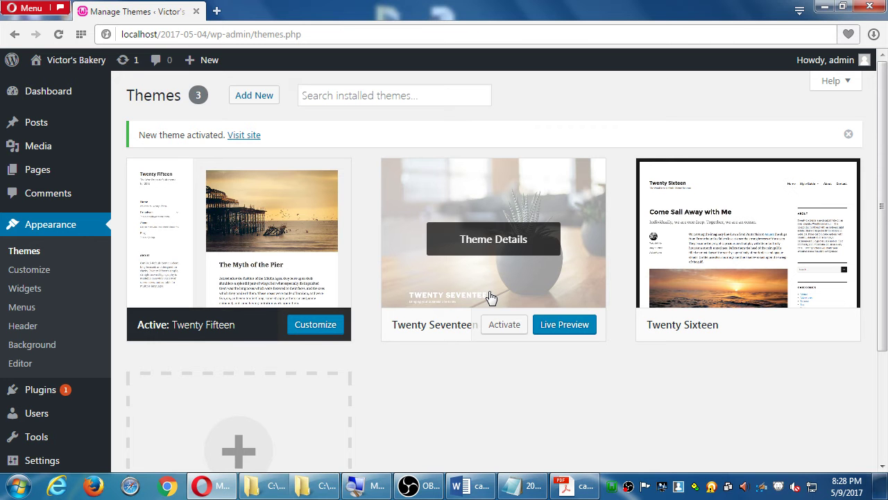
# Step: Assign the Main menu to the Primary Menu display location in the Twenty Fifteen theme and save it
pyautogui.click(44, 309)
pyautogui.scroll(-4, 386, 264)
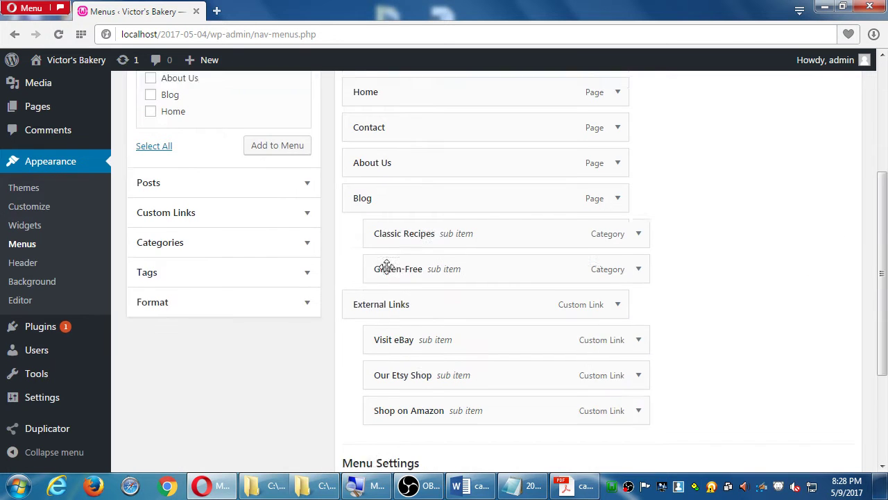
pyautogui.scroll(-3, 329, 263)
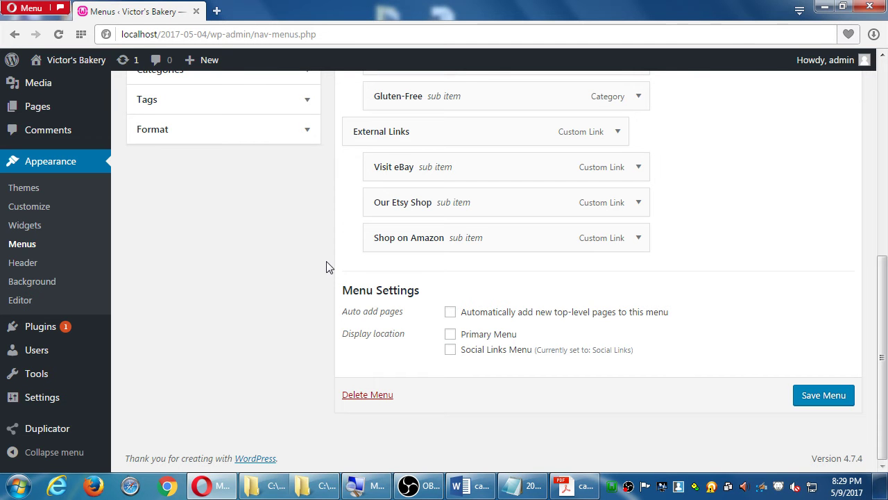
pyautogui.click(450, 335)
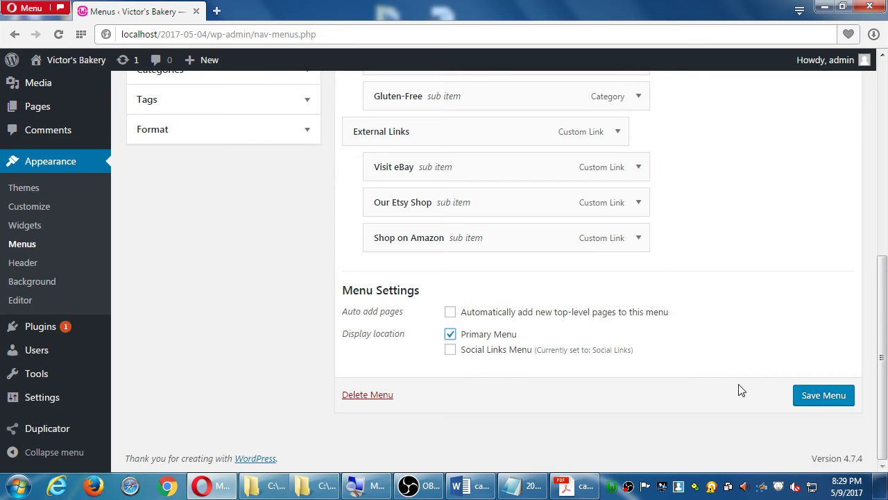
pyautogui.click(819, 400)
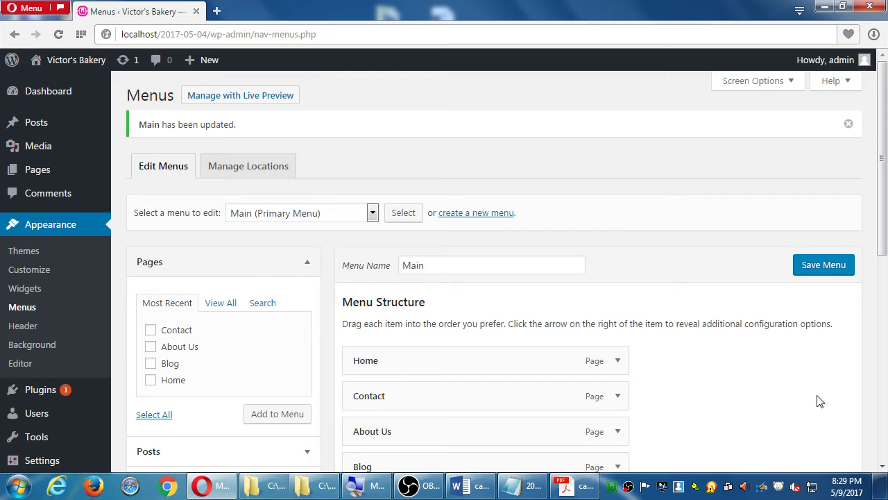
pyautogui.scroll(-6, 817, 401)
pyautogui.scroll(5, 807, 387)
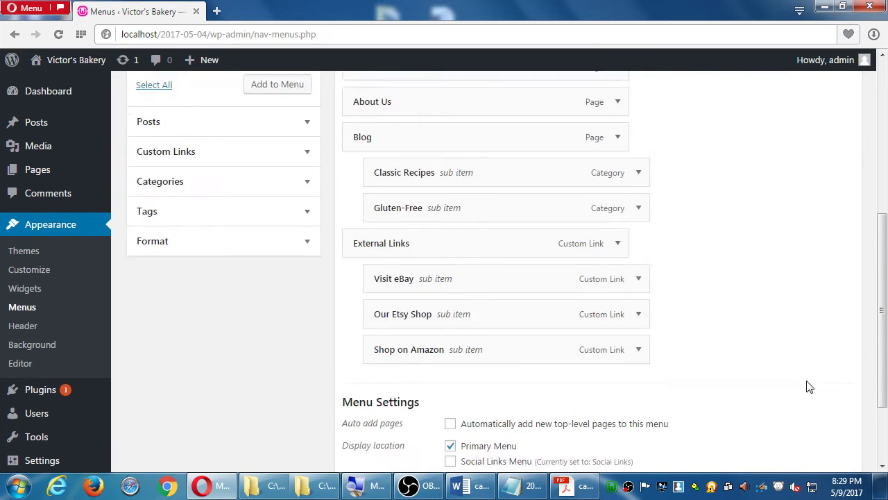
pyautogui.scroll(1, 810, 386)
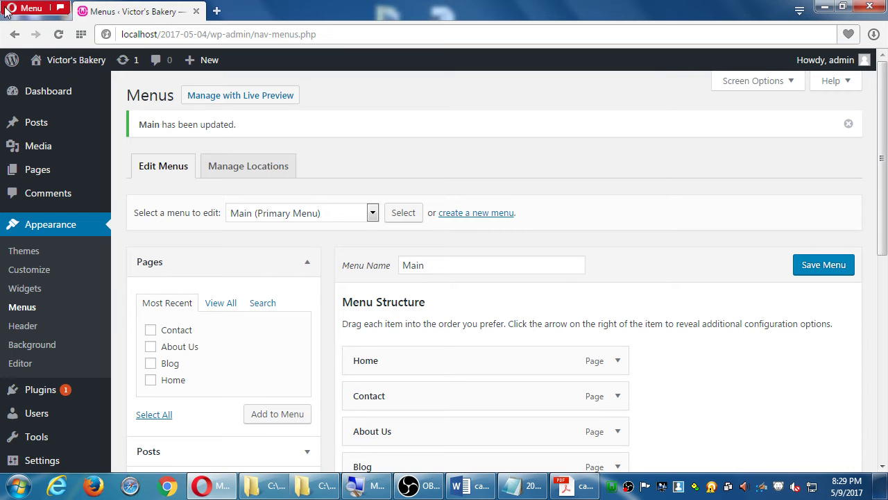
# Step: View the live home page in Twenty Fifteen and test expanding and collapsing the Blog and External Links submenus
pyautogui.click(54, 61)
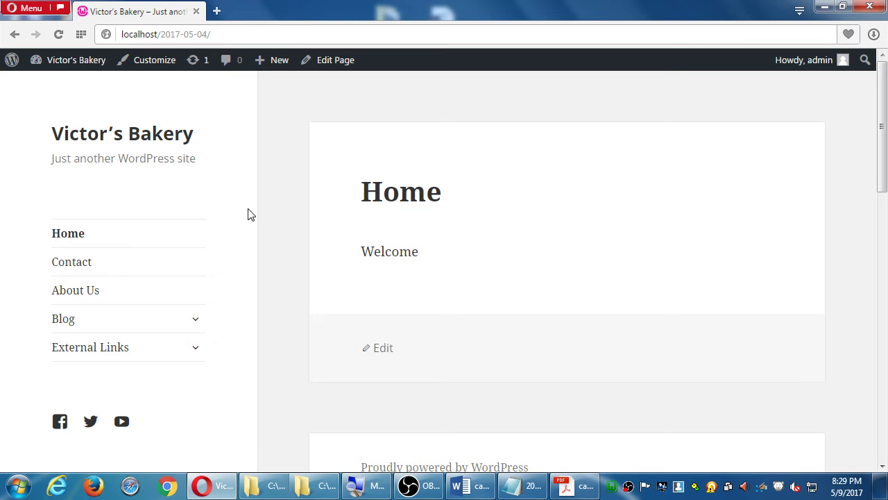
pyautogui.scroll(-1, 261, 212)
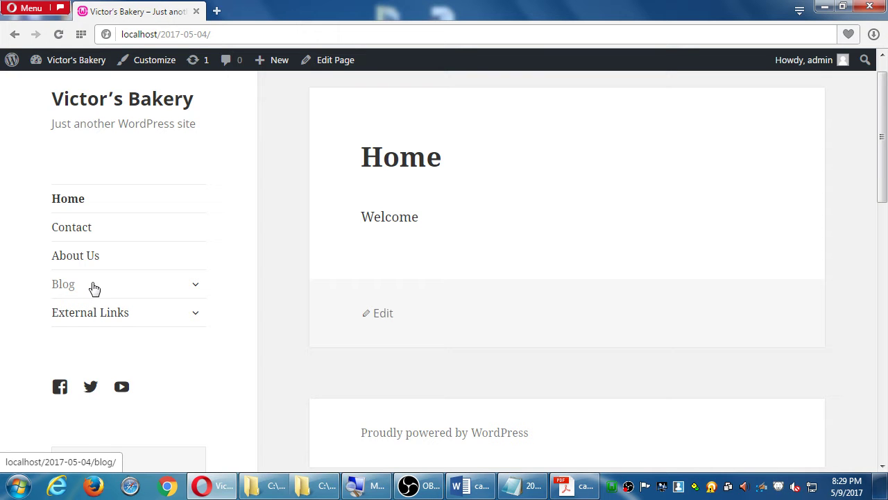
pyautogui.click(197, 288)
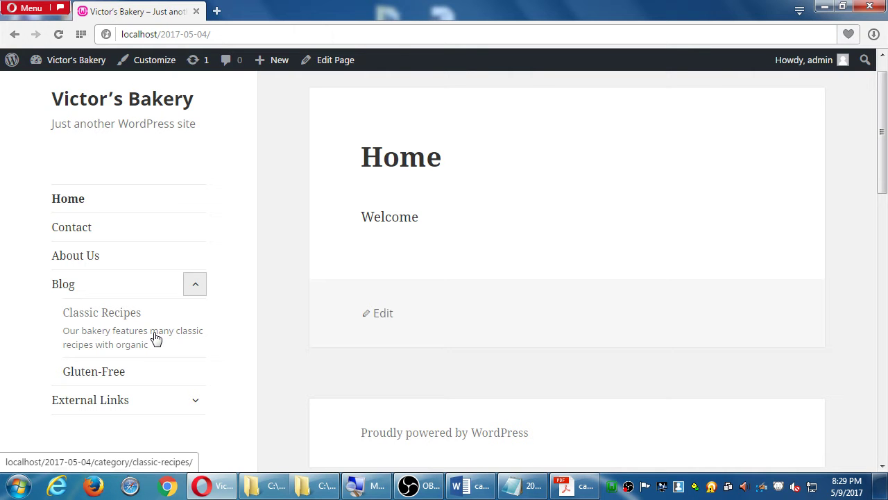
pyautogui.click(193, 290)
pyautogui.click(196, 314)
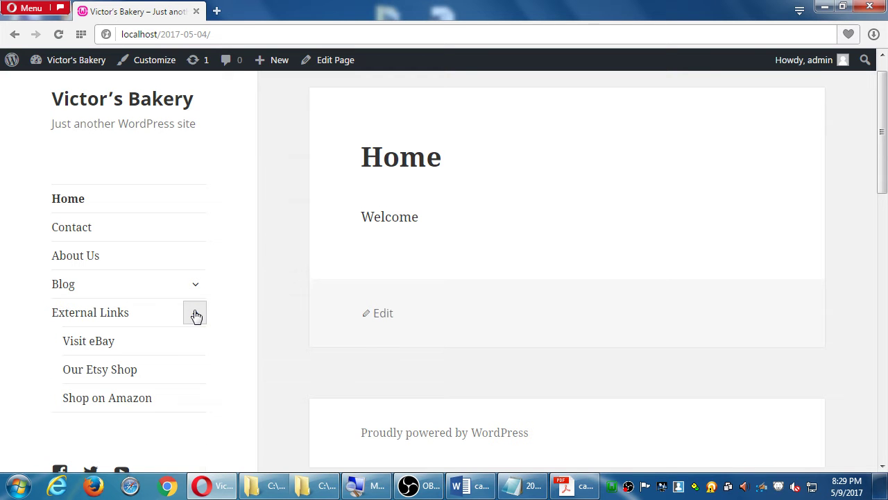
pyautogui.click(194, 315)
pyautogui.click(195, 314)
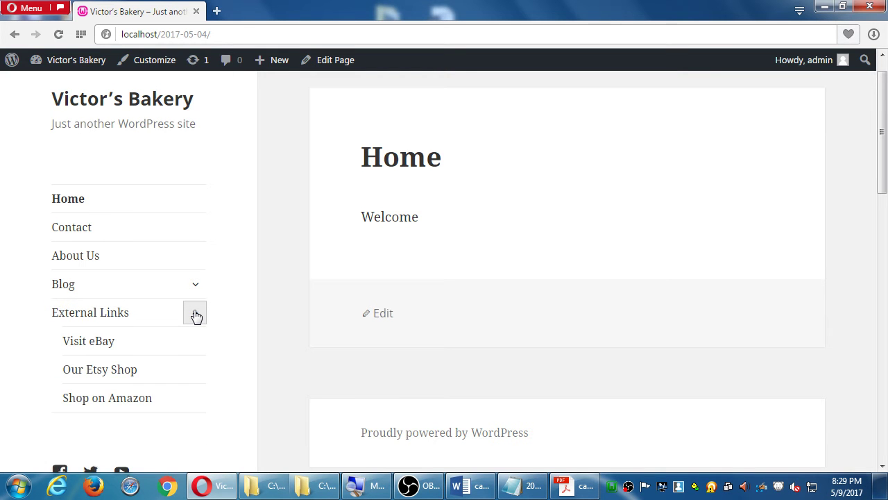
pyautogui.click(106, 316)
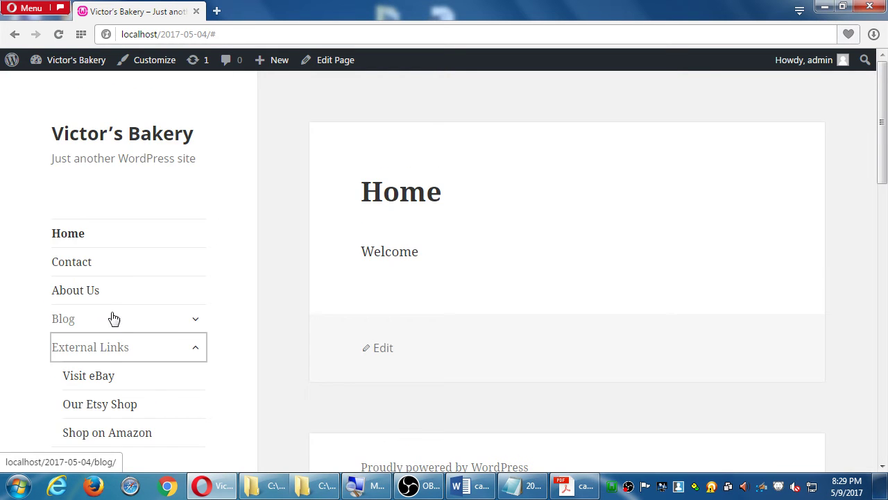
pyautogui.click(195, 351)
pyautogui.click(195, 350)
pyautogui.click(196, 351)
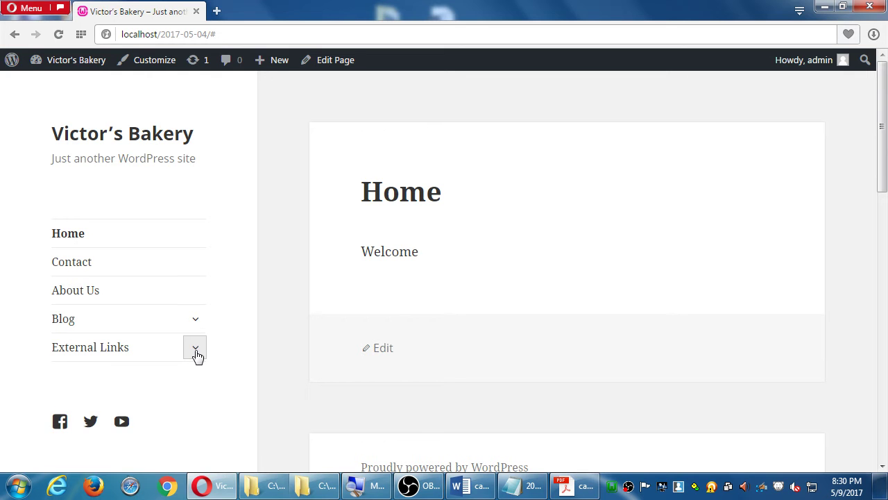
pyautogui.click(196, 350)
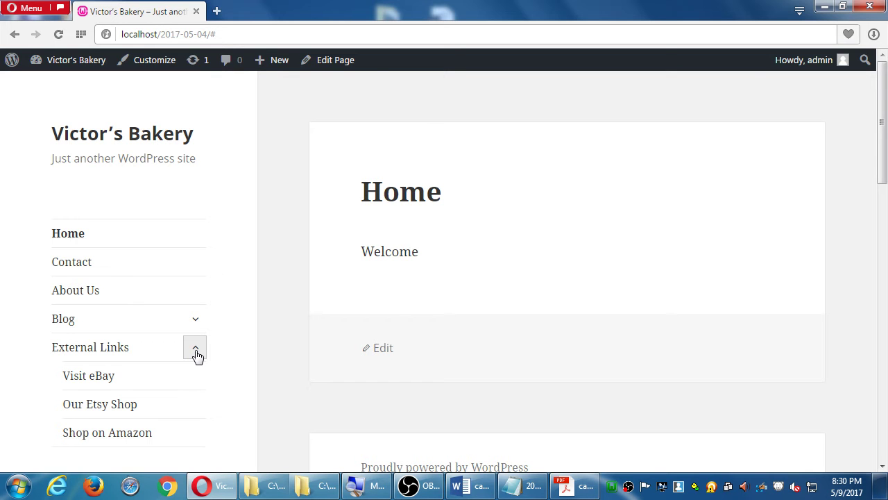
# Step: Go back to the installed themes and activate Twenty Sixteen
pyautogui.click(71, 56)
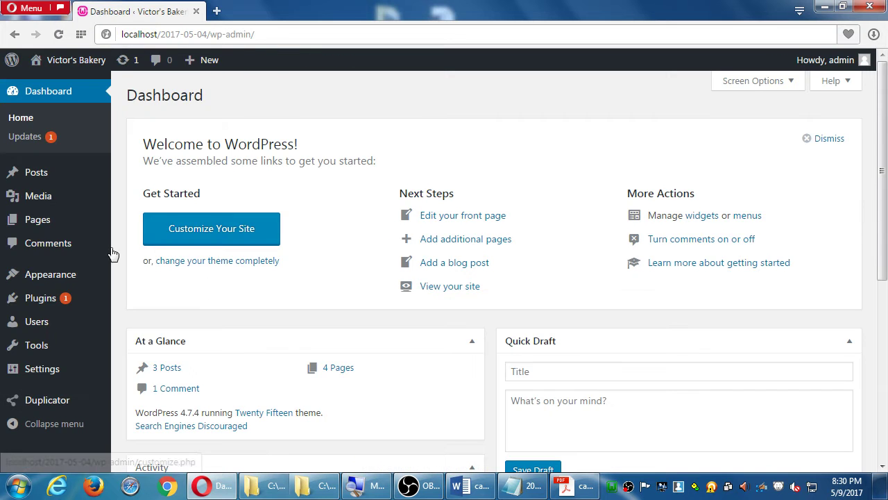
pyautogui.moveTo(65, 274)
pyautogui.hotkey('alt', 'Left')
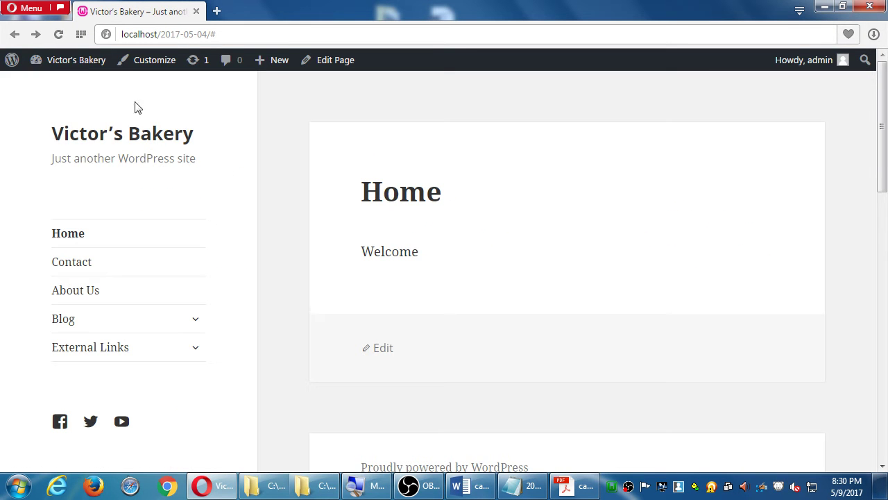
pyautogui.moveTo(85, 73)
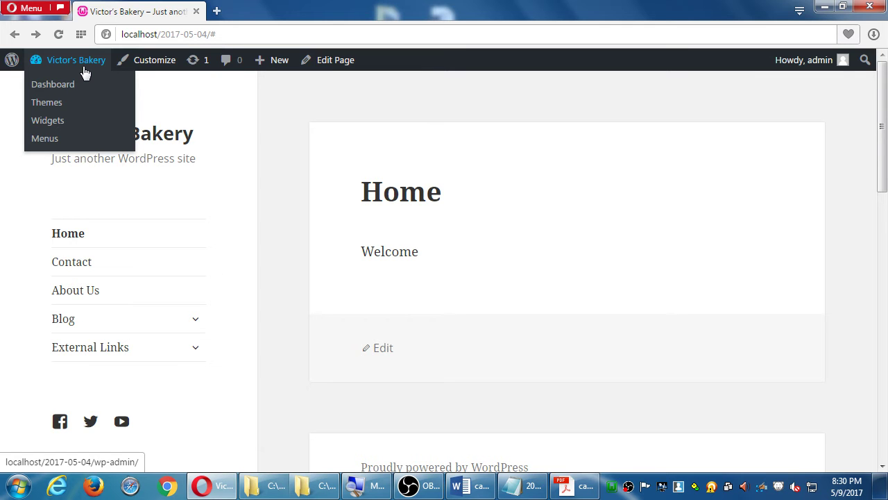
pyautogui.click(60, 104)
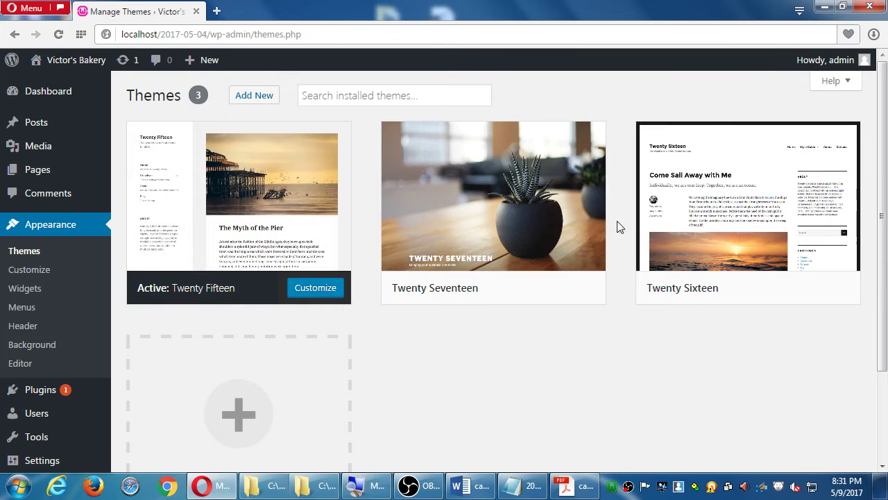
pyautogui.moveTo(717, 238)
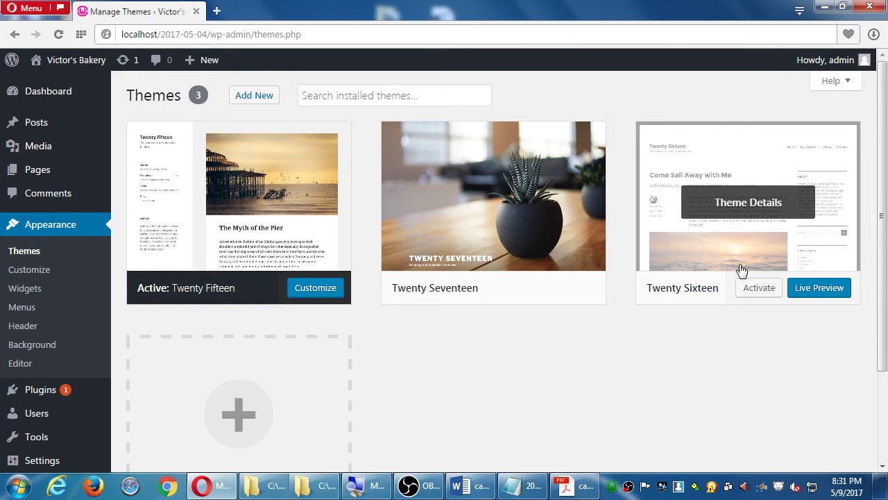
pyautogui.click(752, 290)
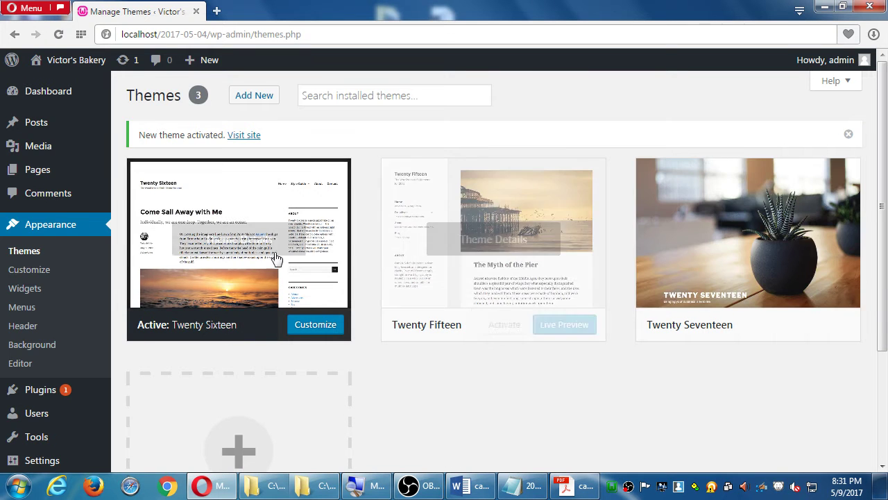
# Step: Assign the Main menu to the Primary Menu display location in the Twenty Sixteen theme and save it
pyautogui.click(37, 306)
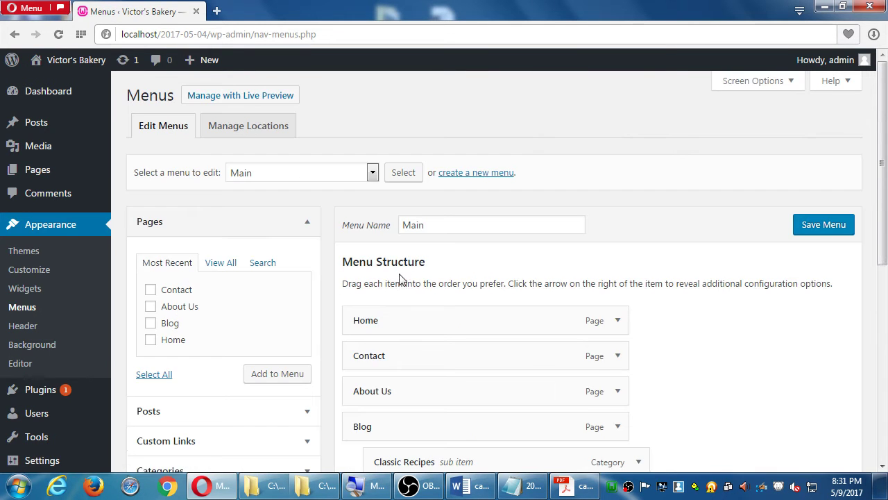
pyautogui.scroll(-2, 401, 280)
pyautogui.doubleClick(413, 156)
pyautogui.scroll(-5, 416, 180)
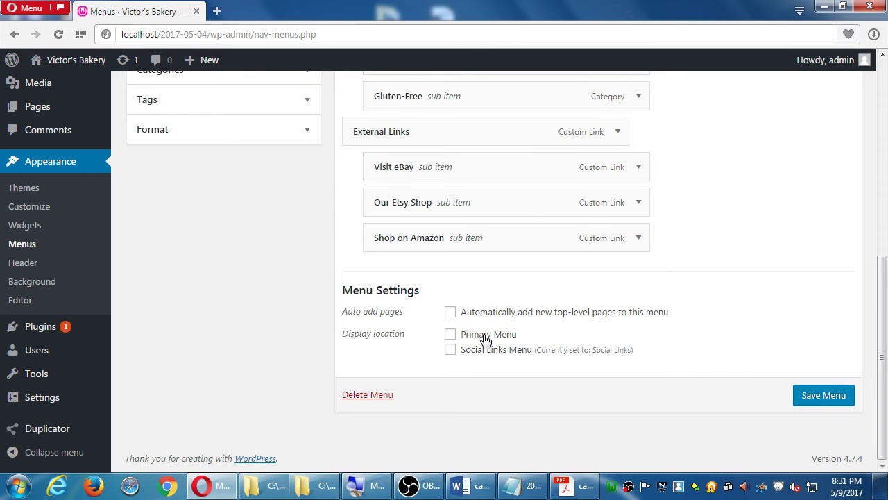
pyautogui.click(484, 338)
pyautogui.click(821, 395)
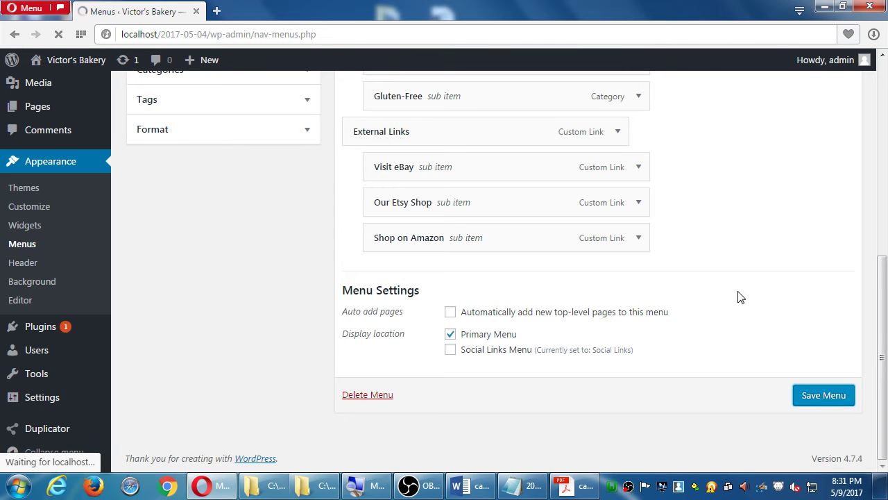
pyautogui.scroll(-6, 452, 365)
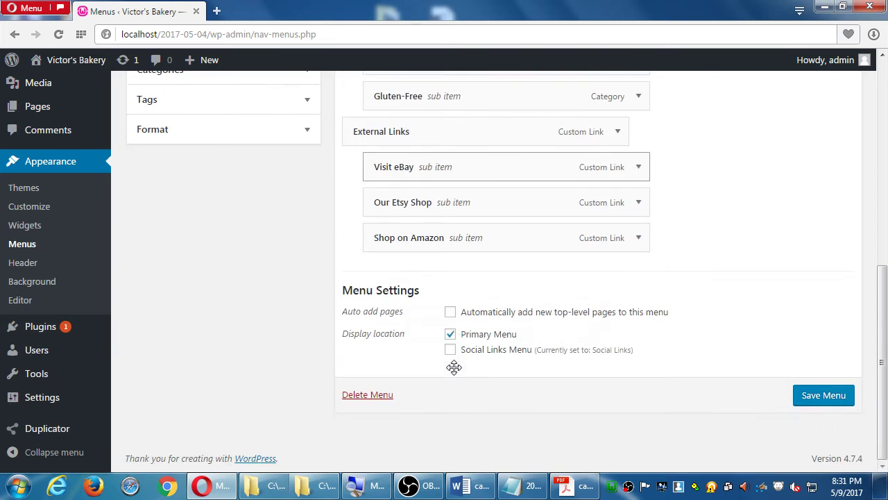
pyautogui.scroll(10, 453, 366)
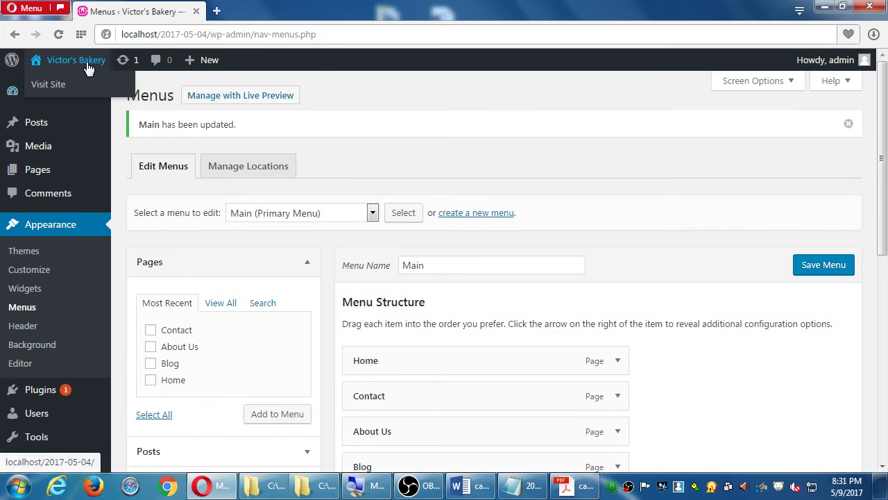
# Step: Examine the live home page in Twenty Sixteen, checking the Blog and External Links dropdowns and the whole sidebar
pyautogui.click(88, 64)
pyautogui.scroll(-3, 369, 112)
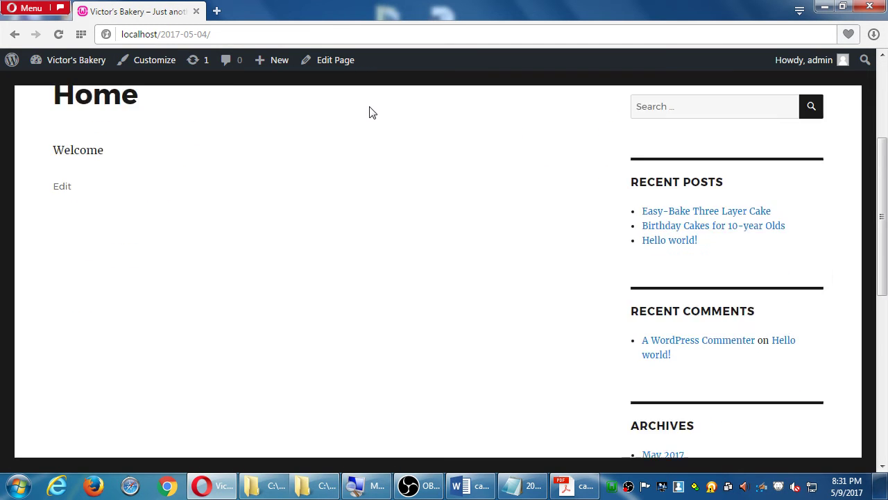
pyautogui.scroll(3, 369, 112)
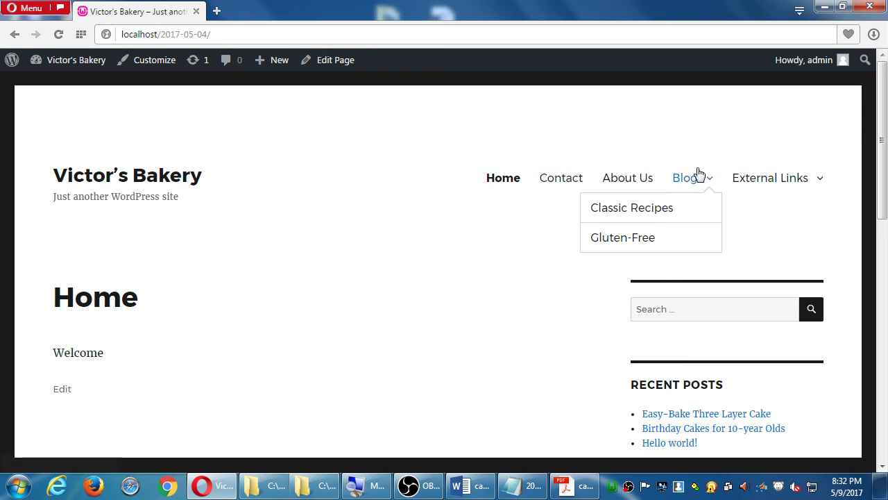
pyautogui.moveTo(692, 182)
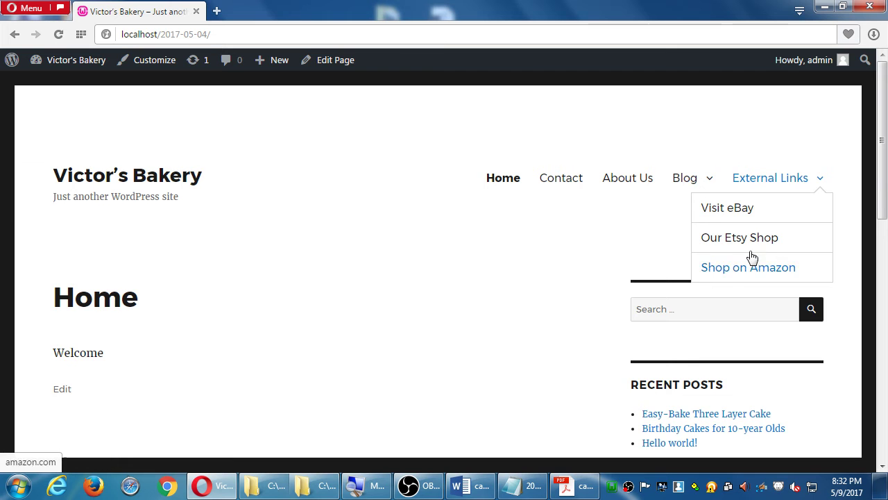
pyautogui.scroll(-5, 487, 285)
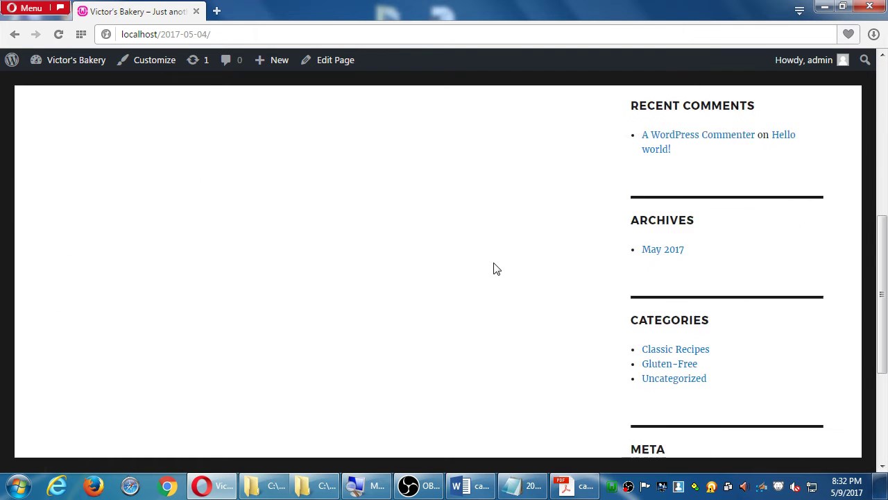
pyautogui.scroll(1, 495, 267)
pyautogui.scroll(-2, 502, 266)
pyautogui.scroll(2, 482, 258)
pyautogui.scroll(-3, 480, 257)
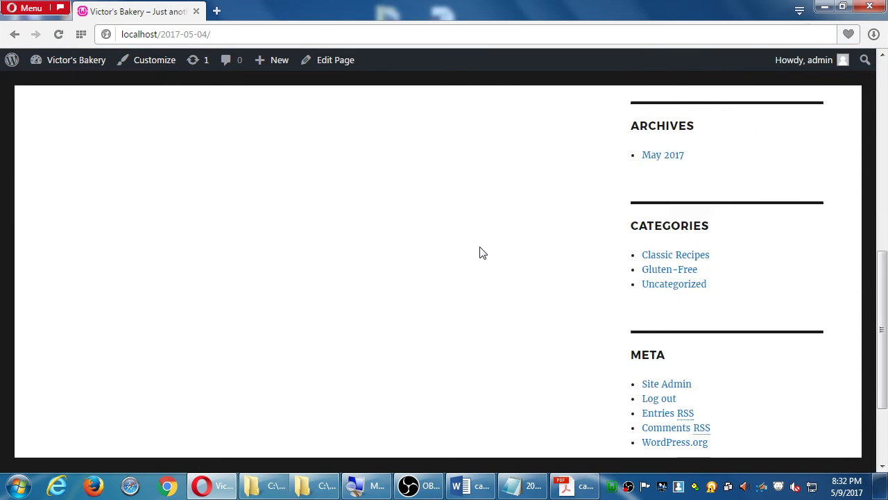
pyautogui.scroll(7, 480, 254)
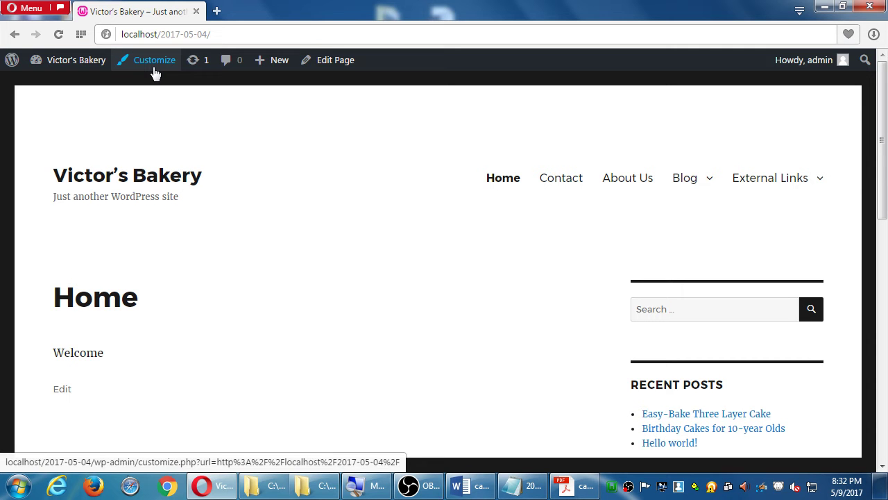
# Step: Look over the customizer sections available for the Twenty Sixteen theme and return to the live home page
pyautogui.click(153, 67)
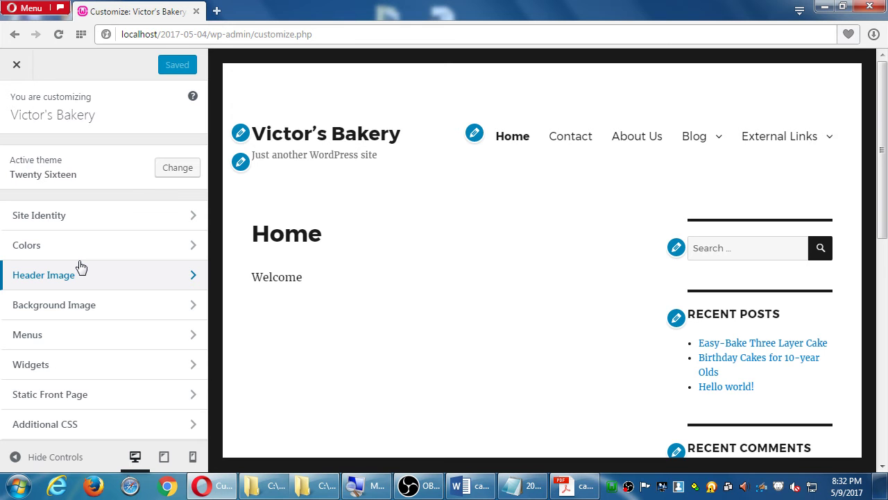
pyautogui.click(17, 68)
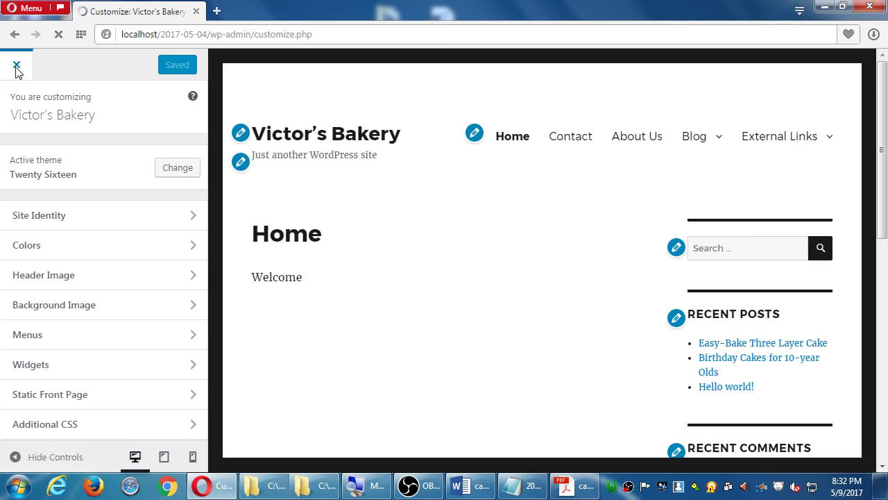
# Step: Go to the site's installed themes and open the page for adding new themes
pyautogui.moveTo(57, 67)
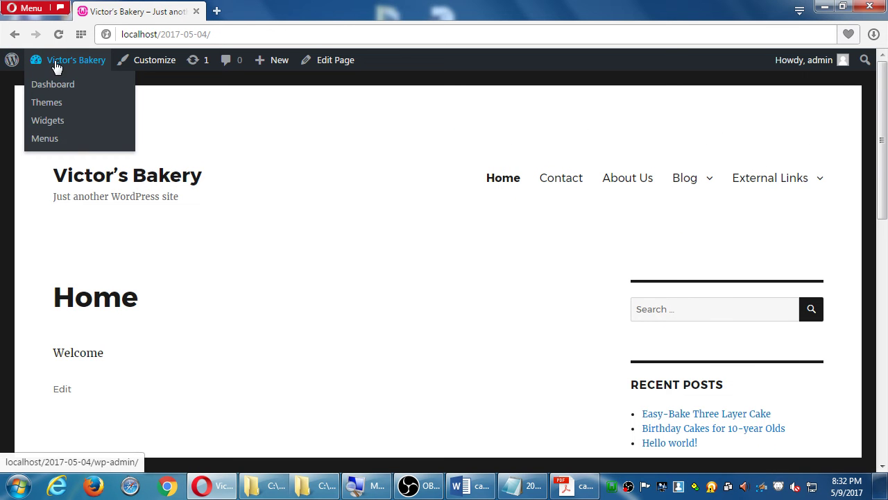
pyautogui.click(53, 102)
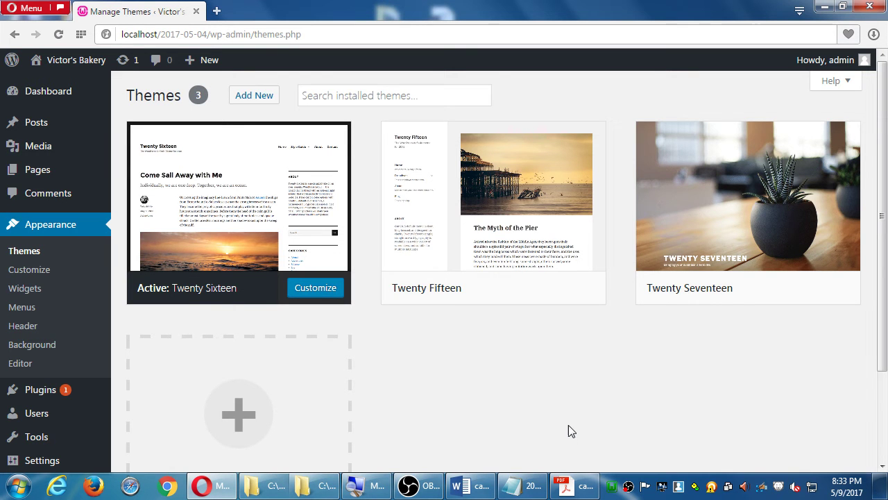
pyautogui.click(261, 97)
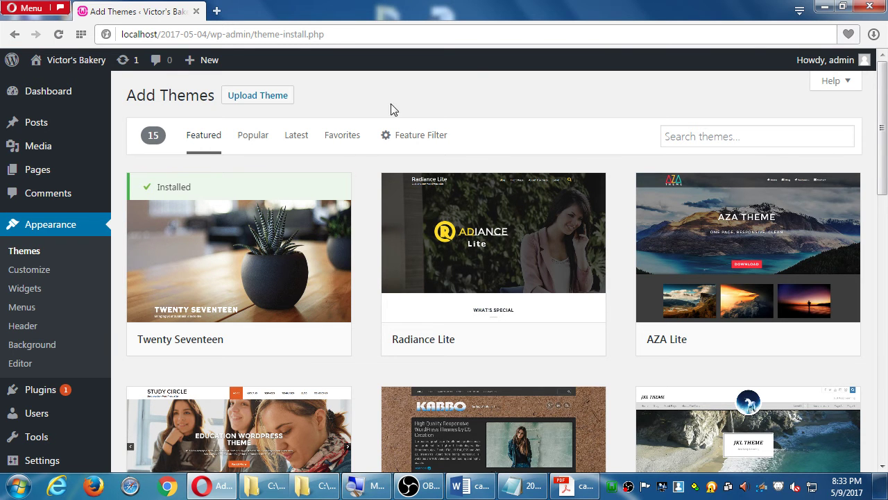
# Step: Preview the featured Monograph theme, review its description, rating and sample posts, and close the preview
pyautogui.scroll(-6, 317, 293)
pyautogui.moveTo(505, 276)
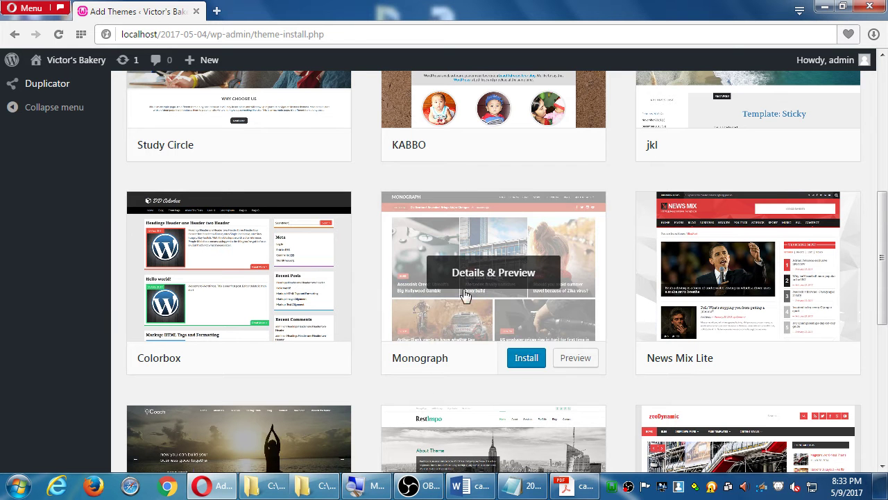
pyautogui.click(482, 279)
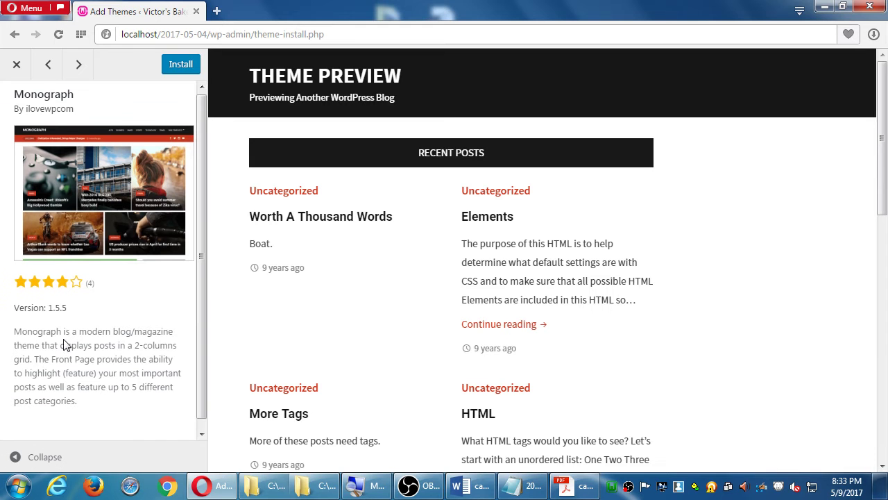
pyautogui.scroll(-1, 66, 340)
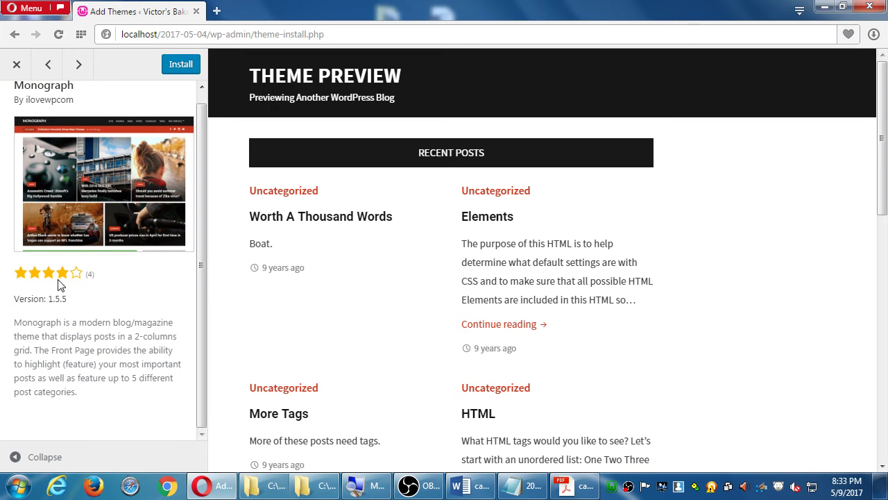
pyautogui.scroll(-9, 299, 259)
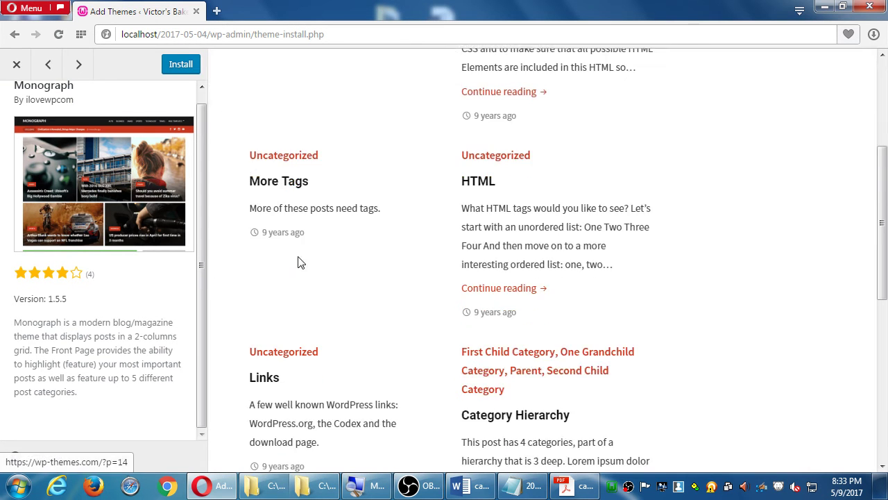
pyautogui.scroll(10, 312, 263)
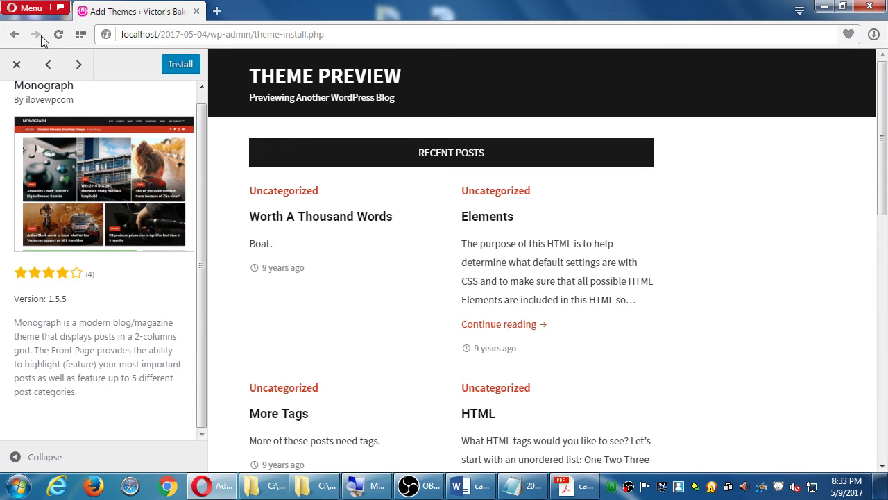
pyautogui.click(17, 63)
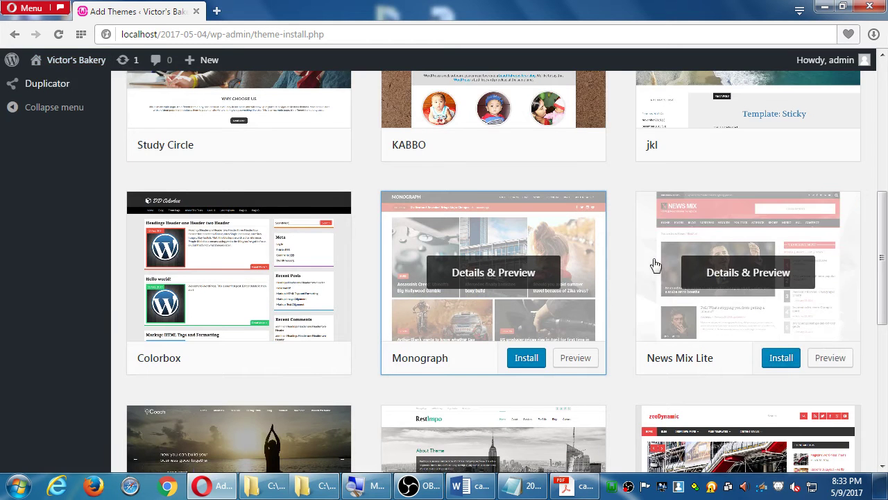
# Step: Preview the News Mix Lite theme, look through its sample page down to the footer, and close the preview
pyautogui.scroll(-1, 652, 266)
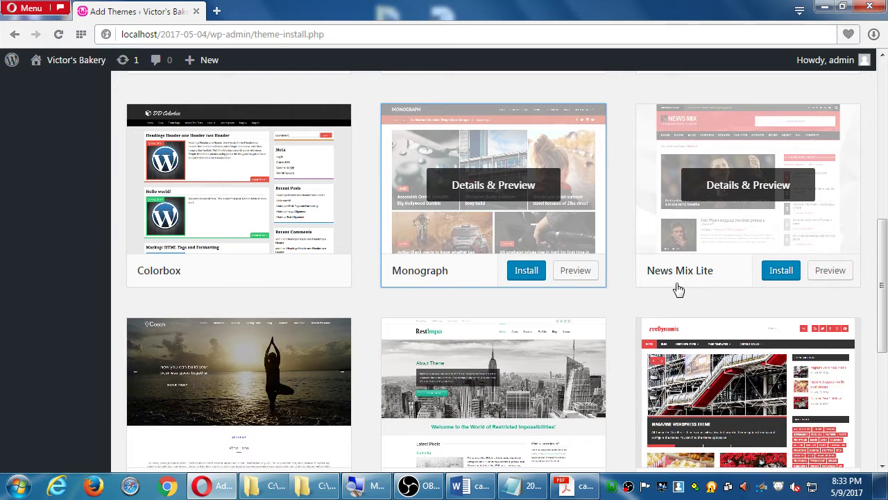
pyautogui.click(728, 183)
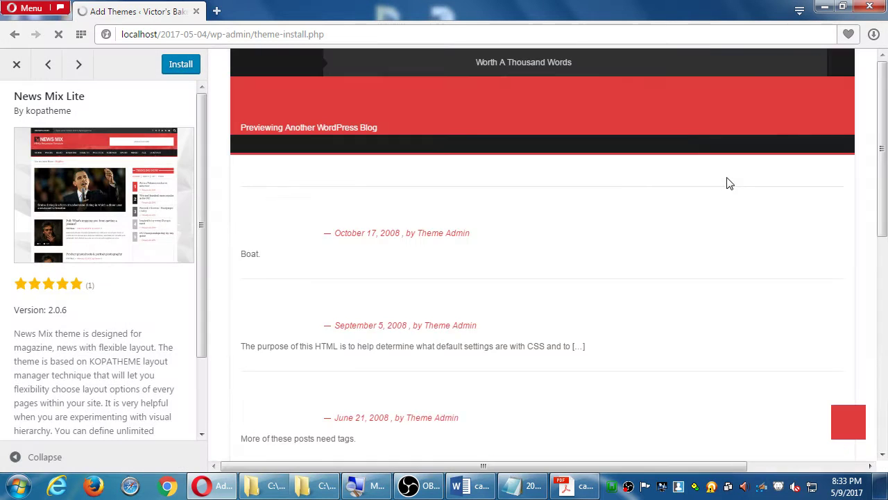
pyautogui.scroll(-7, 368, 278)
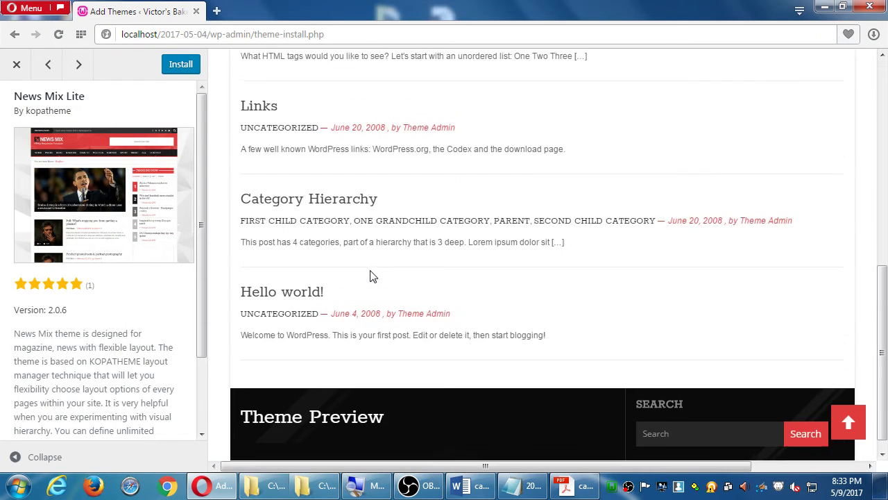
pyautogui.scroll(5, 368, 277)
pyautogui.scroll(3, 375, 277)
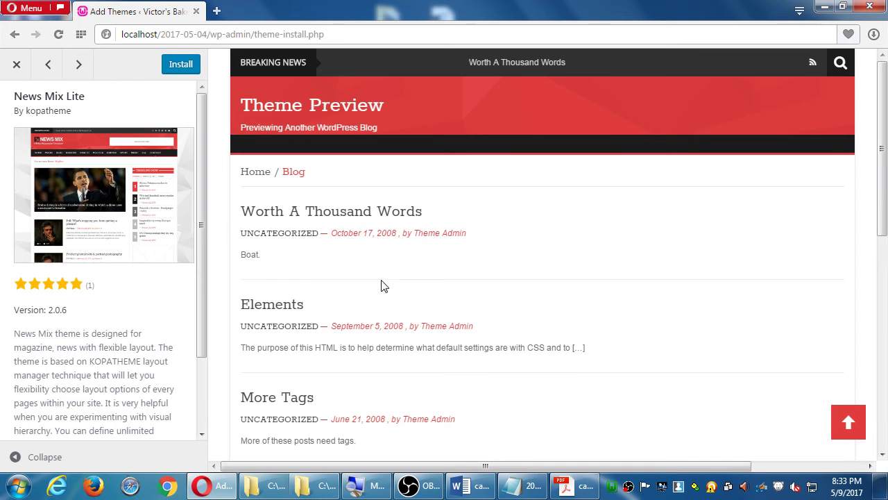
pyautogui.click(18, 65)
# Step: Preview the RestImpo theme, look through its header image and sample posts, and close the preview
pyautogui.scroll(-3, 238, 228)
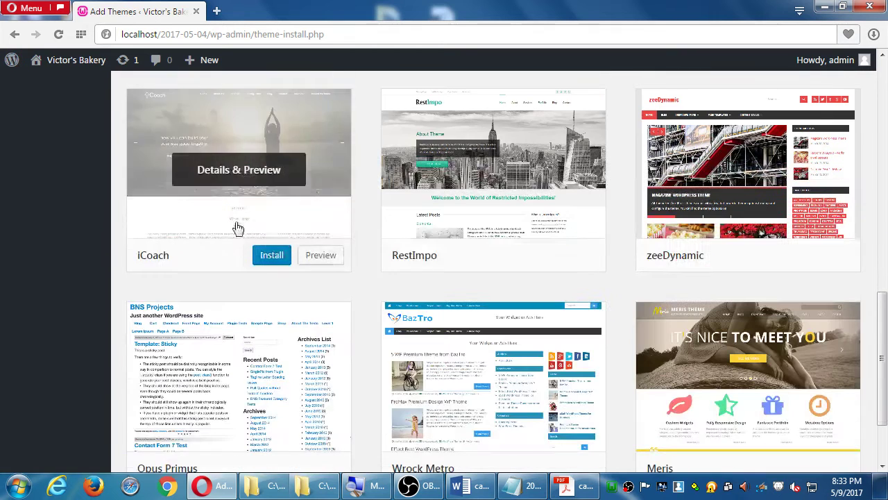
pyautogui.click(489, 170)
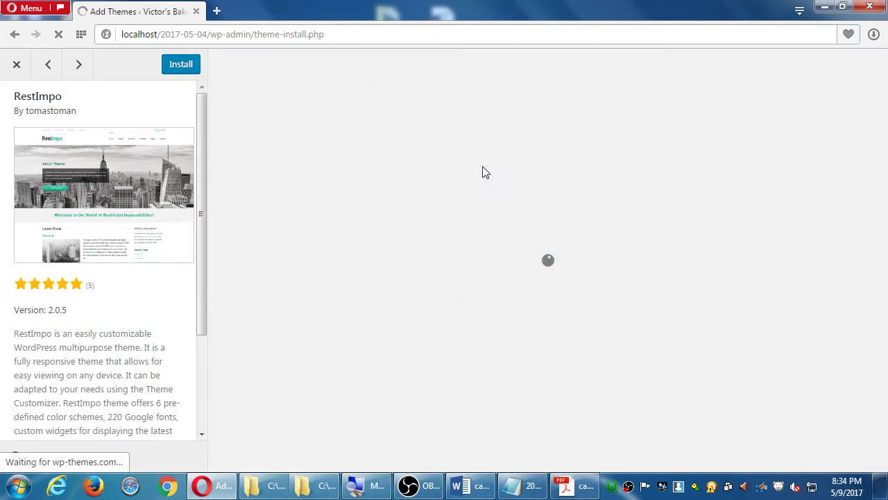
pyautogui.scroll(-10, 391, 231)
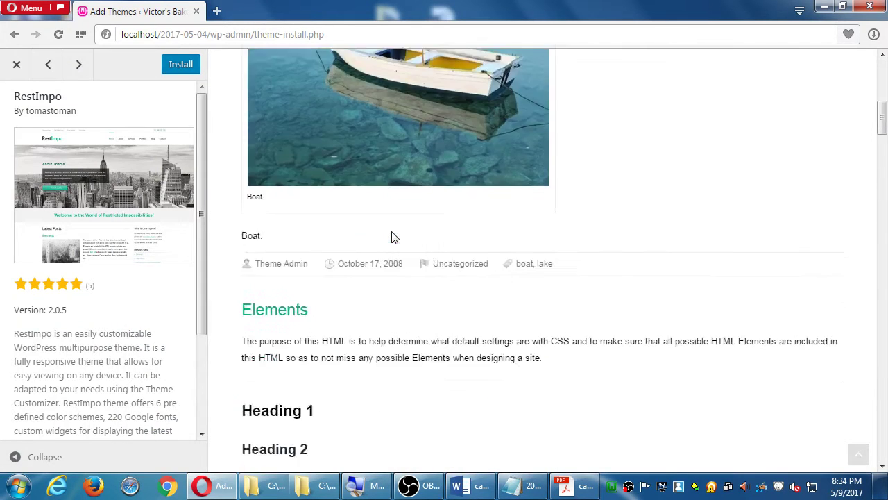
pyautogui.scroll(9, 393, 231)
pyautogui.scroll(2, 393, 231)
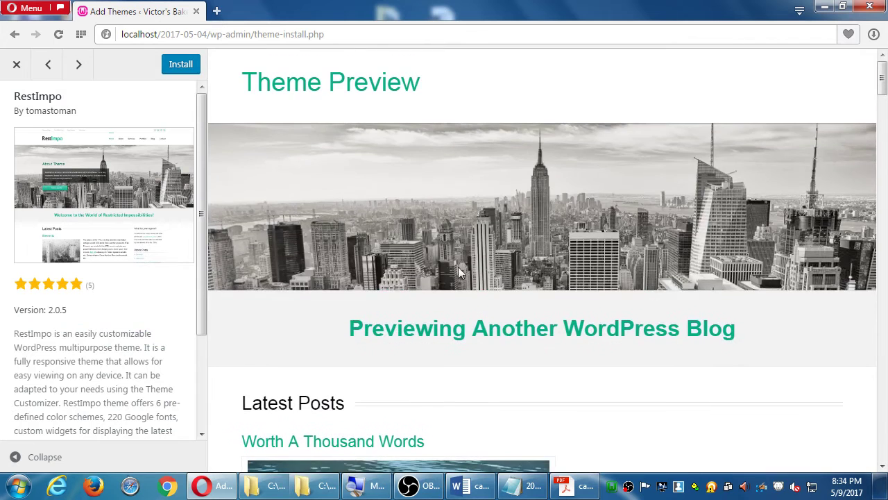
pyautogui.scroll(-4, 485, 237)
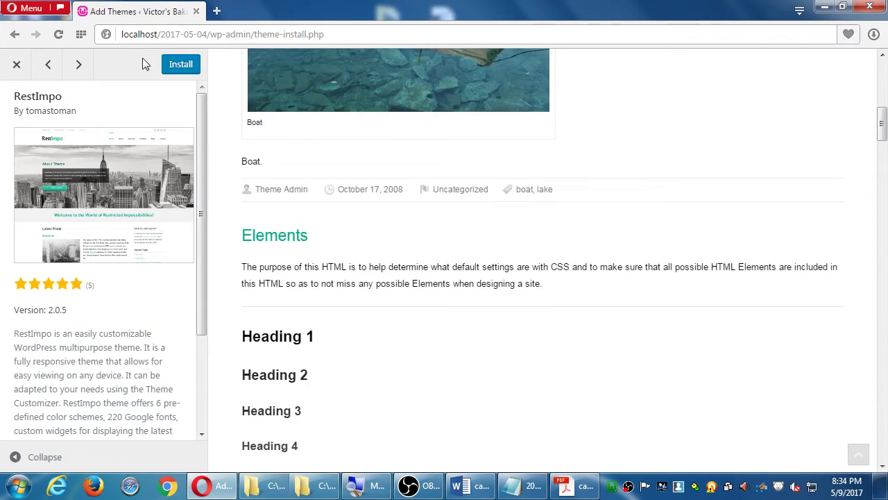
pyautogui.click(9, 72)
# Step: Look through the remaining featured themes and browse the popular themes
pyautogui.scroll(-1, 416, 305)
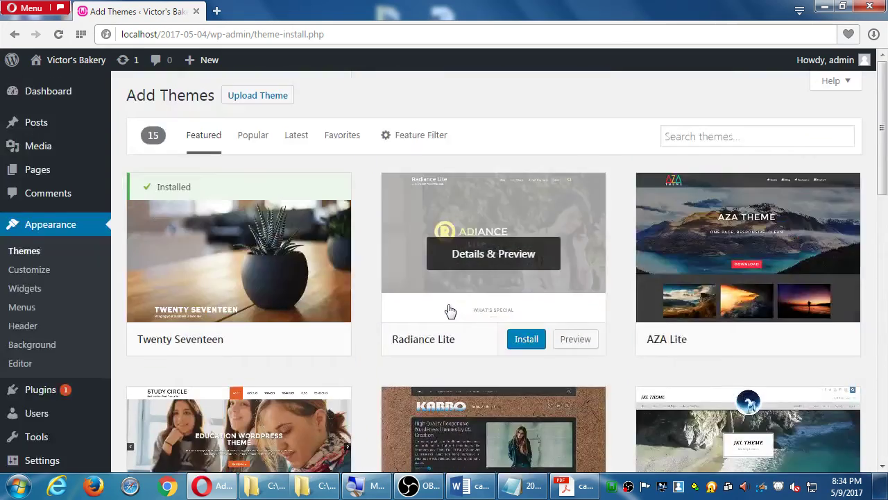
pyautogui.scroll(-15, 452, 309)
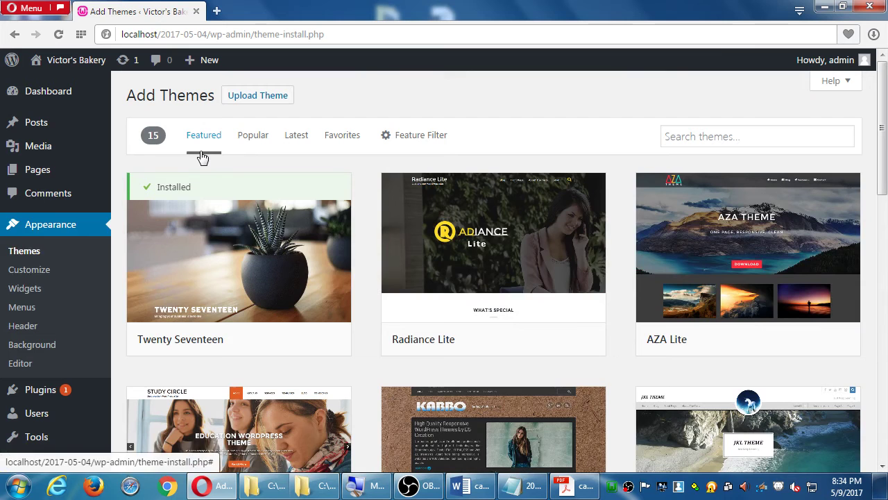
pyautogui.click(253, 142)
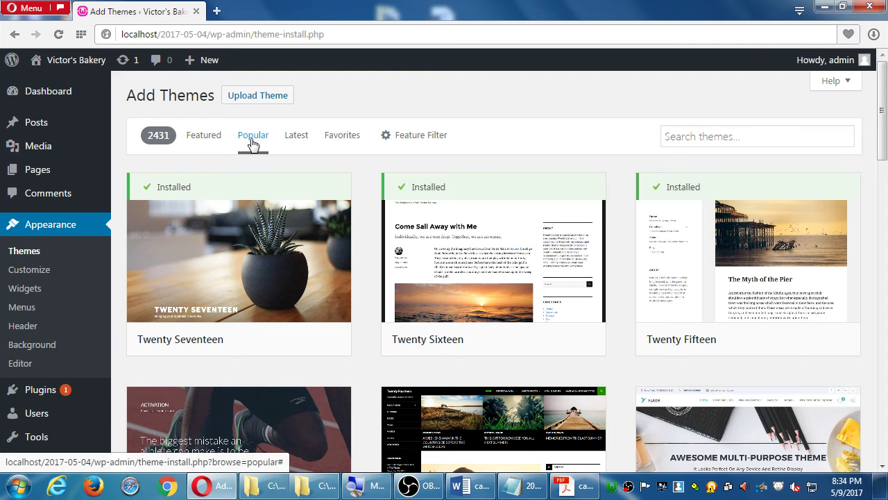
pyautogui.scroll(-3, 252, 174)
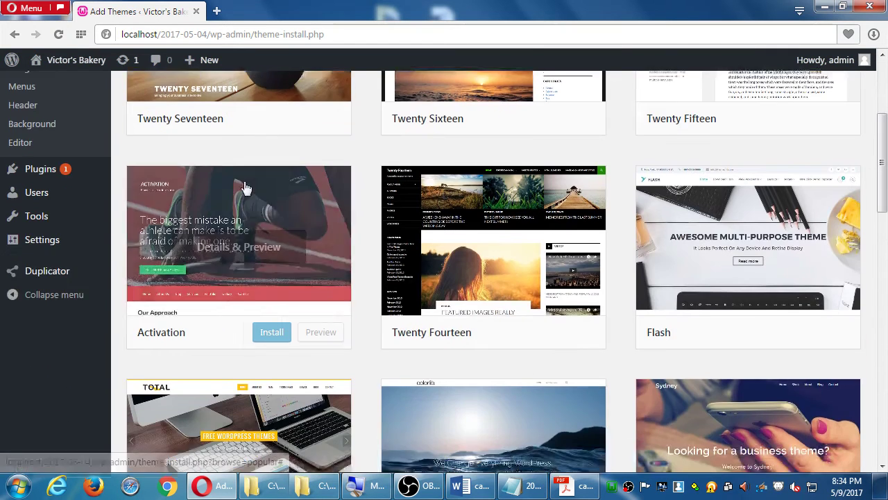
# Step: Preview the popular Activation theme, check its sample page and author, and close the preview
pyautogui.click(238, 245)
pyautogui.scroll(-3, 211, 222)
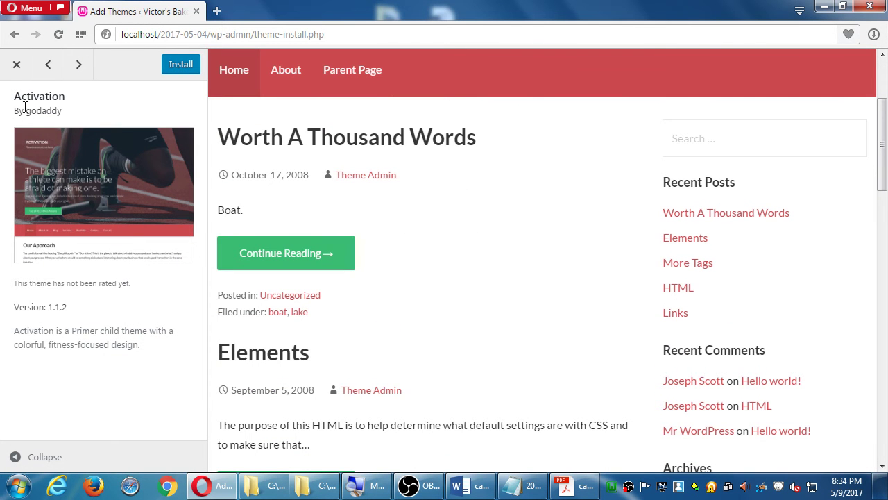
pyautogui.moveTo(25, 109); pyautogui.dragTo(56, 111)
pyautogui.click(61, 111)
pyautogui.click(16, 65)
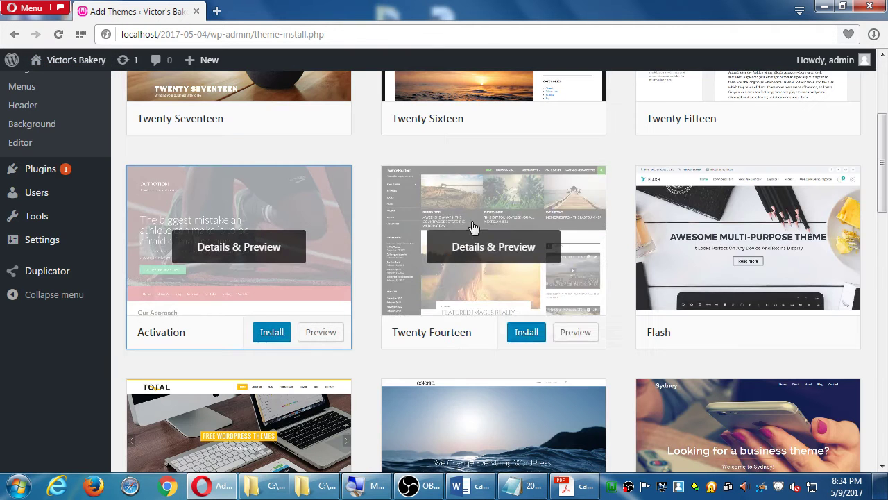
# Step: Preview the Flash theme to check its author, and close the preview
pyautogui.click(745, 255)
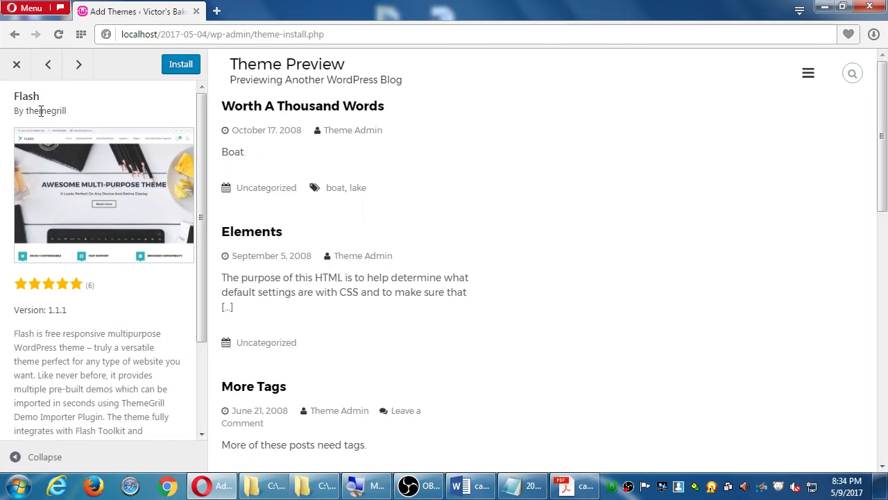
pyautogui.moveTo(28, 112); pyautogui.dragTo(62, 111)
pyautogui.click(16, 65)
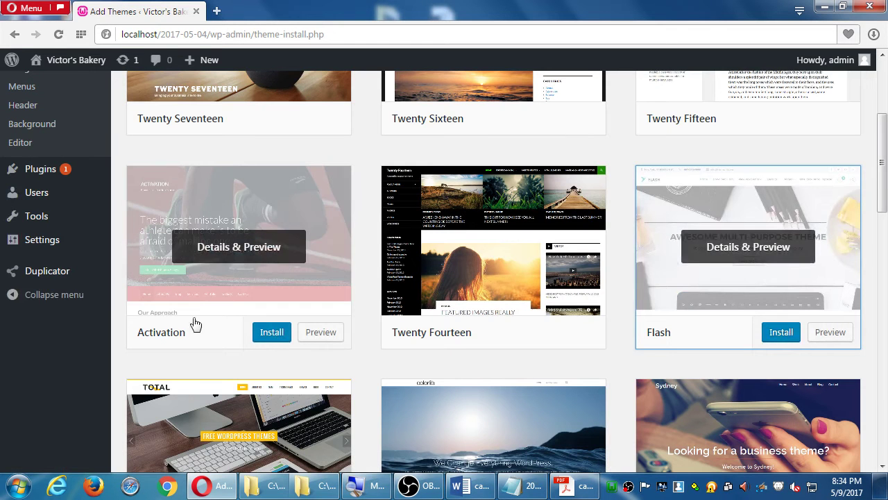
# Step: Check the Activation theme's author in its preview once more and switch the theme list to the latest themes
pyautogui.click(234, 248)
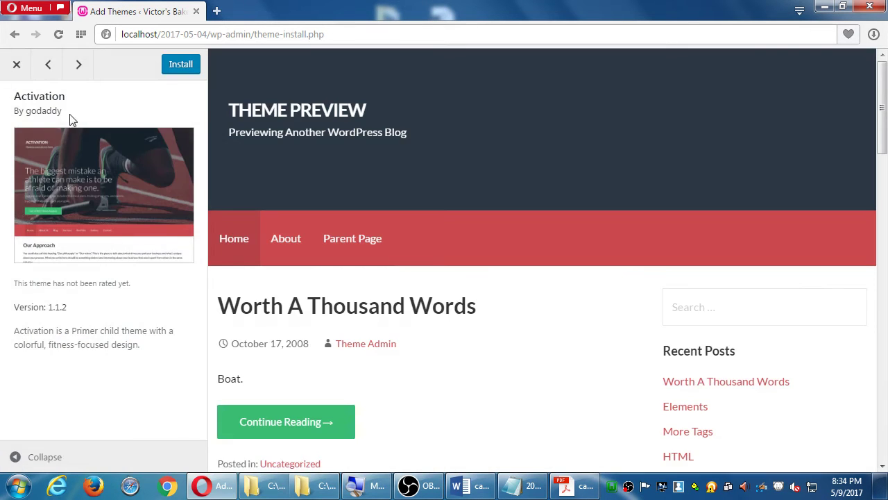
pyautogui.doubleClick(47, 112)
pyautogui.click(97, 124)
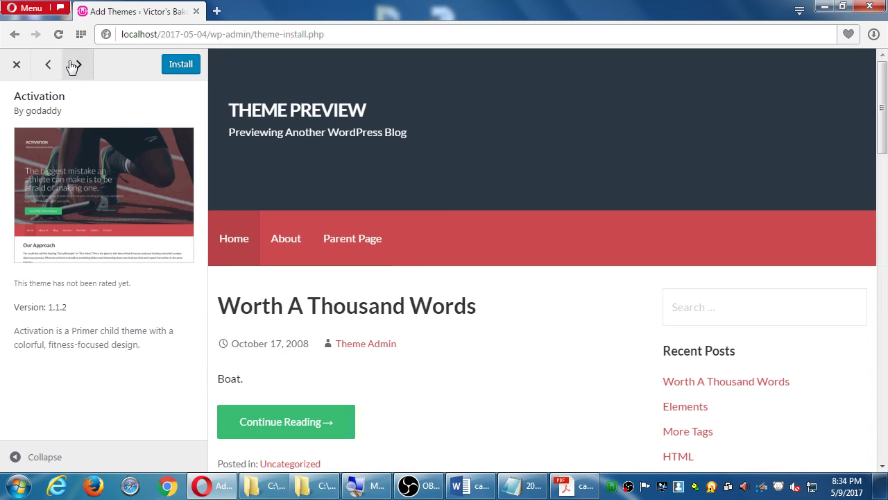
pyautogui.click(17, 64)
pyautogui.scroll(5, 377, 224)
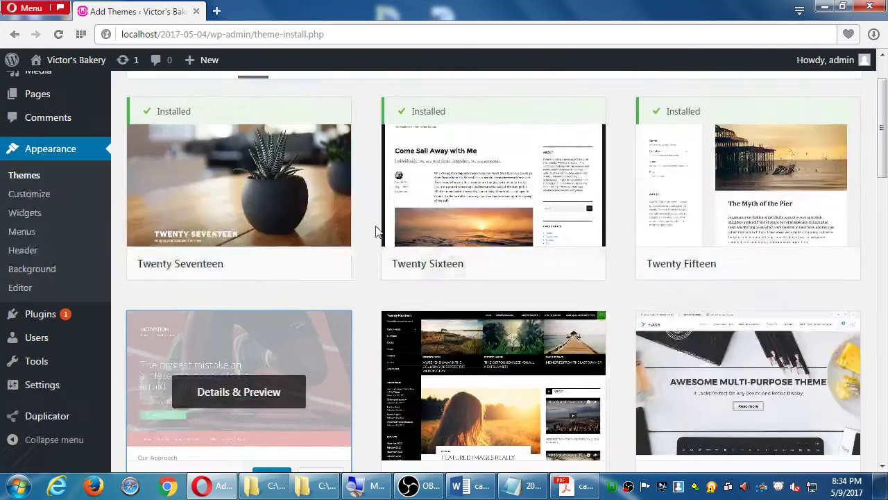
pyautogui.click(292, 139)
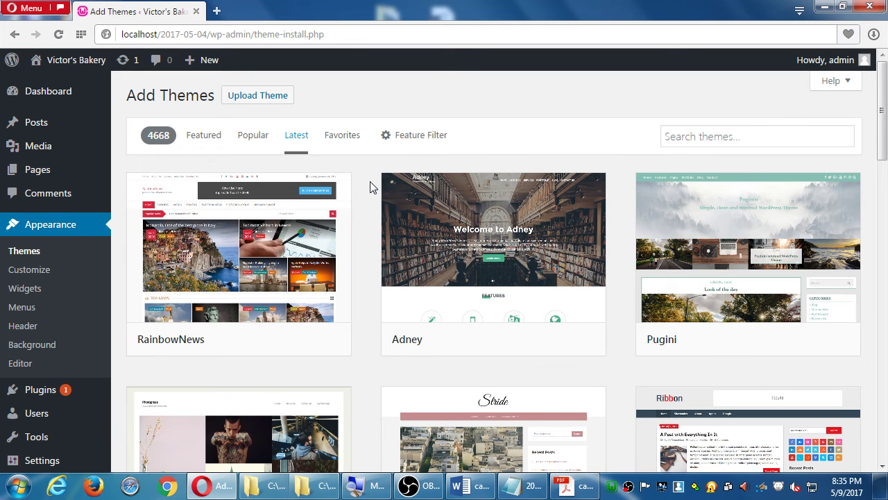
# Step: Switch to the Notepad notes and add "Usually in WP you have" at the end, followed by the lines "Free" and "Premium"
pyautogui.click(521, 488)
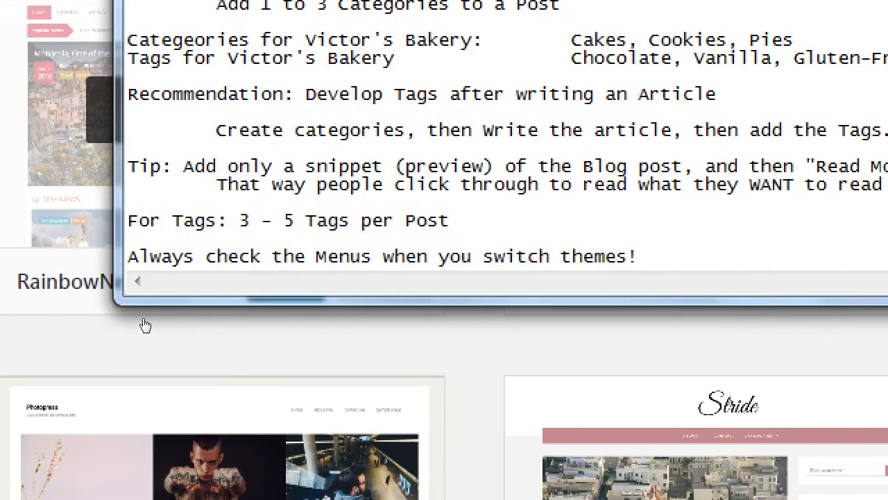
pyautogui.press('Return')
pyautogui.press('Return')
pyautogui.write('Usu')
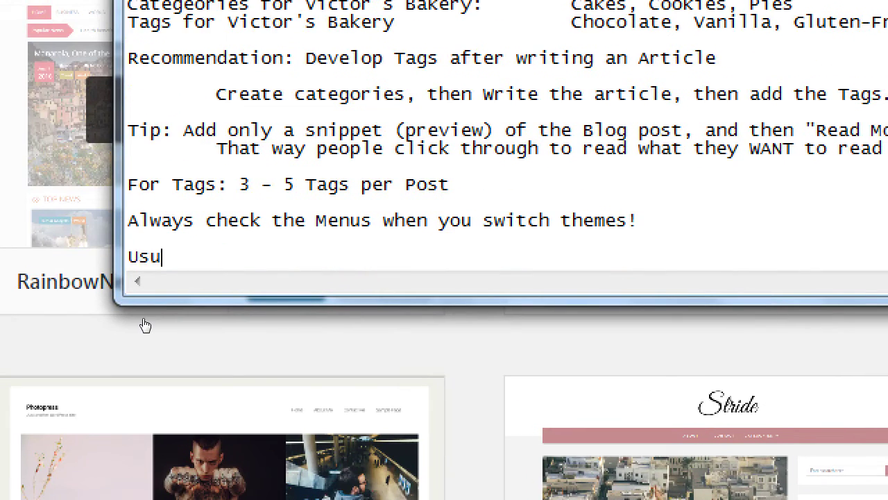
pyautogui.write('ally in WP you have')
pyautogui.press('Return')
pyautogui.write('Free')
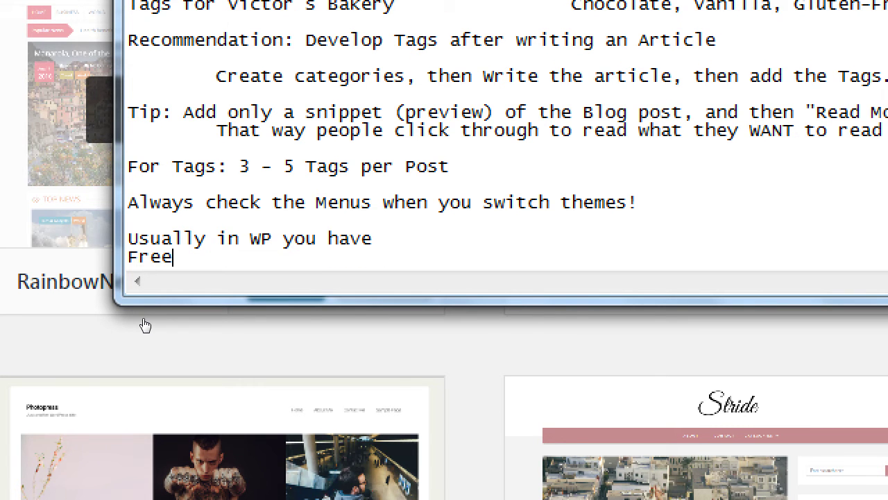
pyautogui.press('Return')
pyautogui.write('And')
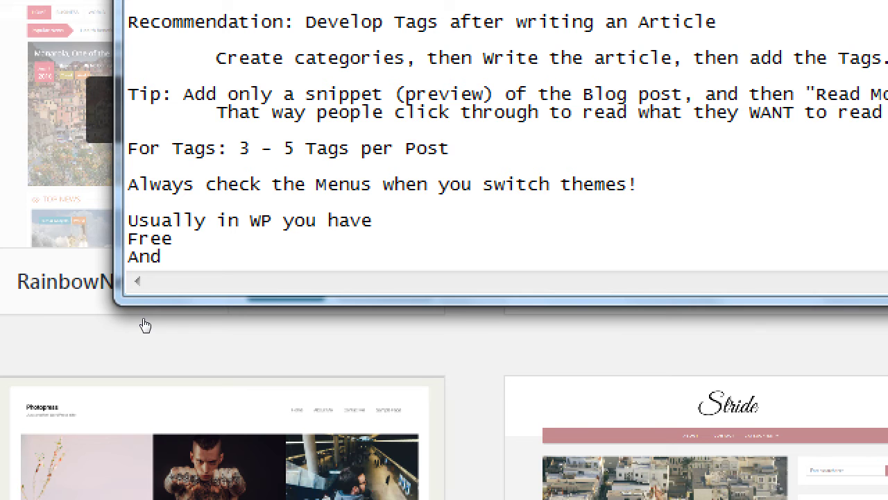
pyautogui.press('BackSpace')
pyautogui.press('BackSpace')
pyautogui.press('BackSpace')
pyautogui.write('Premiu')
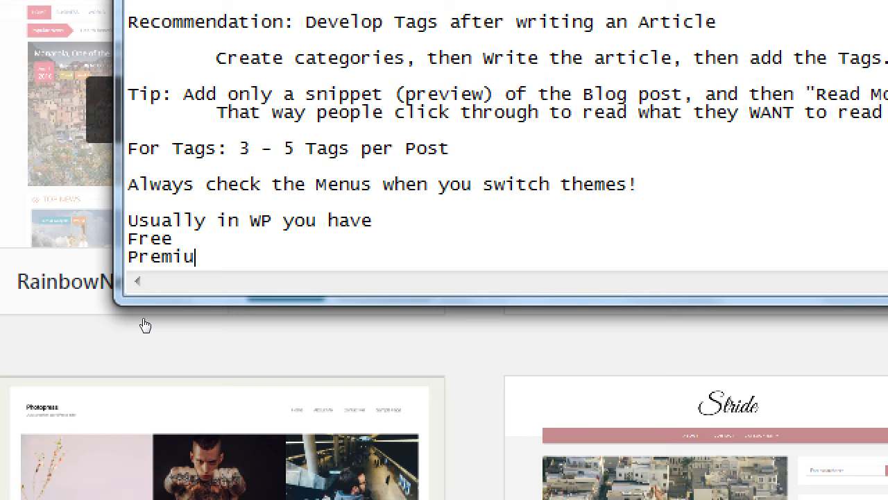
pyautogui.write('m')
# Step: Append "(Themes, Plugins, etc)" to the "Usually in WP you have" line
pyautogui.press('Up')
pyautogui.press('Up')
pyautogui.press('End')
pyautogui.write('(Themes, ')
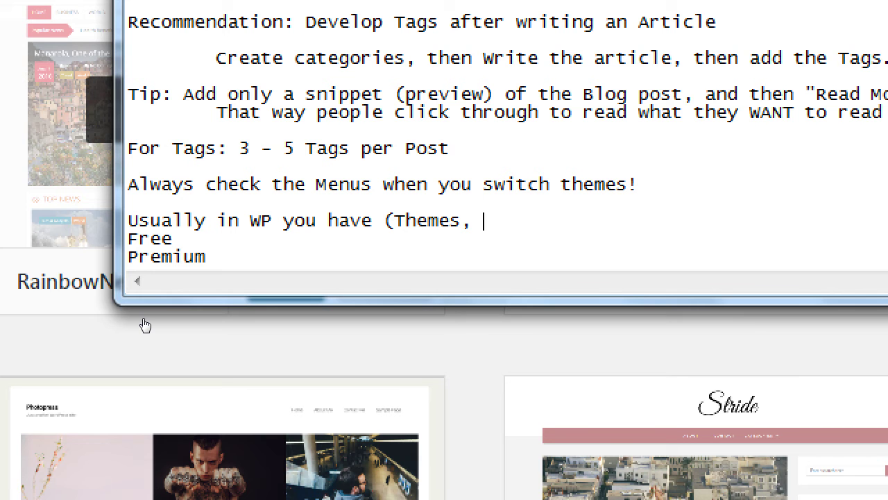
pyautogui.write('Plugins)')
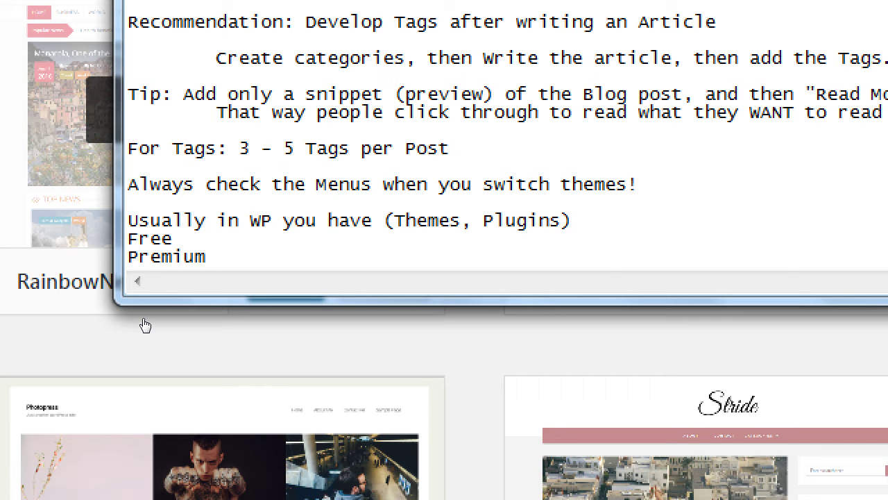
pyautogui.press('BackSpace')
pyautogui.write(', etc)')
# Step: Describe the Free entry, set apart by a tab, as "Many good, basic features active"
pyautogui.press('Tab')
pyautogui.write('Many goo')
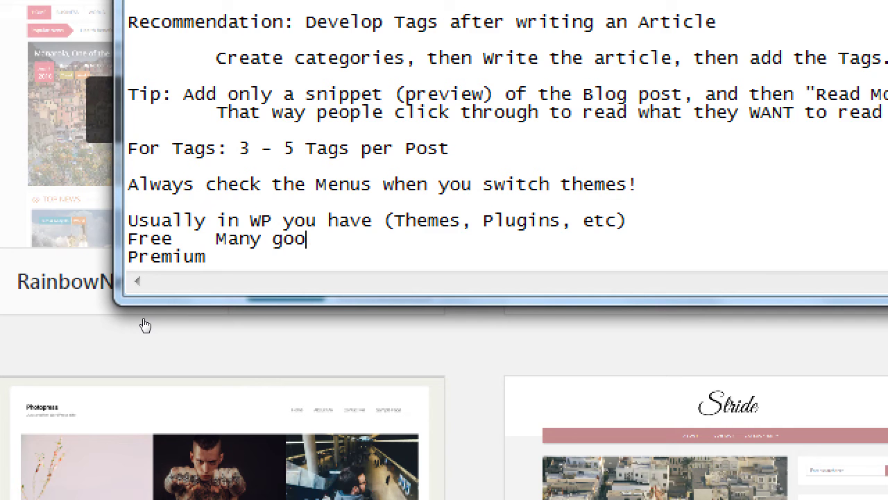
pyautogui.write('d, basic features')
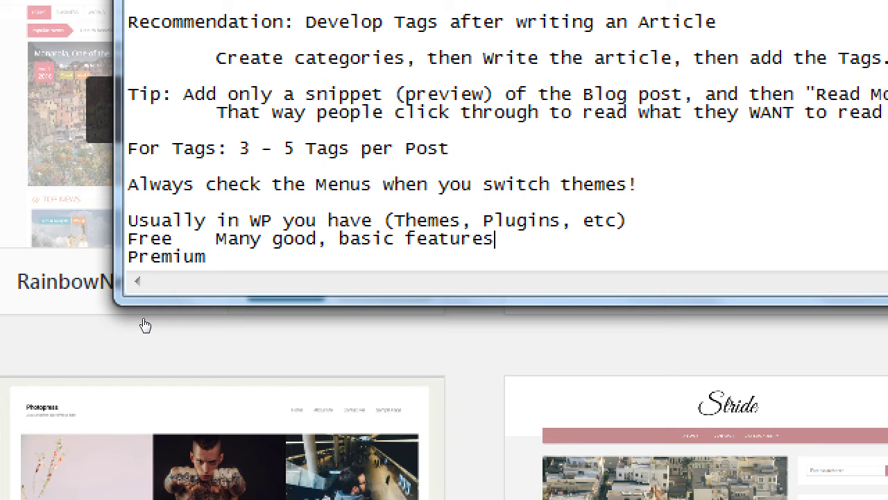
pyautogui.write(' actrive')
pyautogui.press('BackSpace')
pyautogui.press('BackSpace')
pyautogui.press('BackSpace')
pyautogui.press('BackSpace')
pyautogui.press('BackSpace')
pyautogui.write('tive')
# Step: Describe the Premium entry, set apart by a tab, as "More, and better features active"
pyautogui.press('Down')
pyautogui.press('Tab')
pyautogui.write('More, and bett')
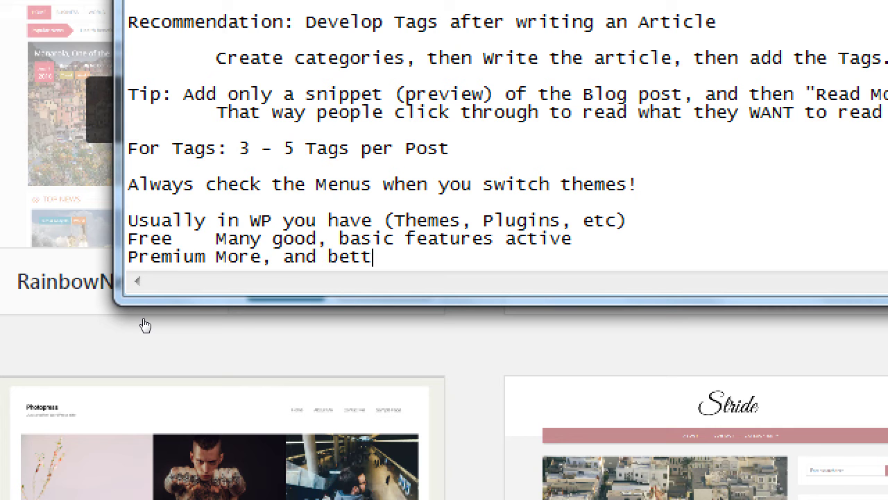
pyautogui.write('er features active')
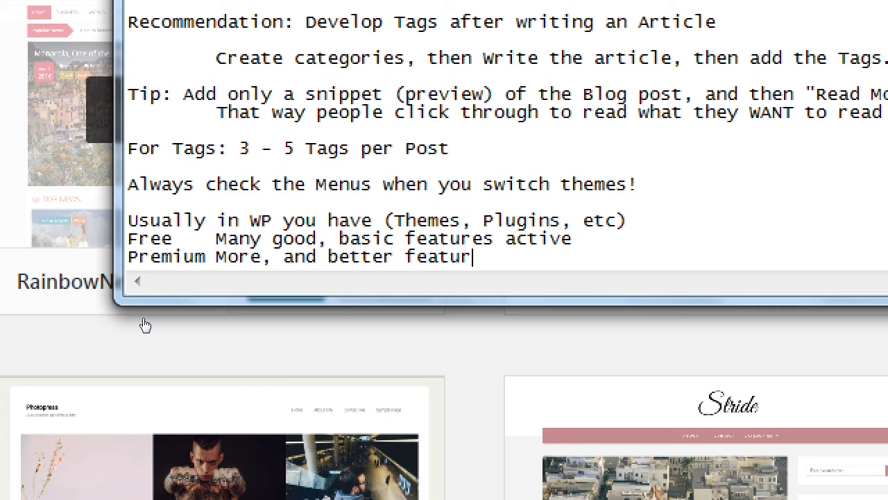
# Step: Indent the Premium and Free descriptions by one more tab so both start in the same column
pyautogui.hotkey('ctrl', 'Left')
pyautogui.hotkey('ctrl', 'Left')
pyautogui.hotkey('ctrl', 'Left')
pyautogui.hotkey('ctrl', 'Left')
pyautogui.hotkey('ctrl', 'Left')
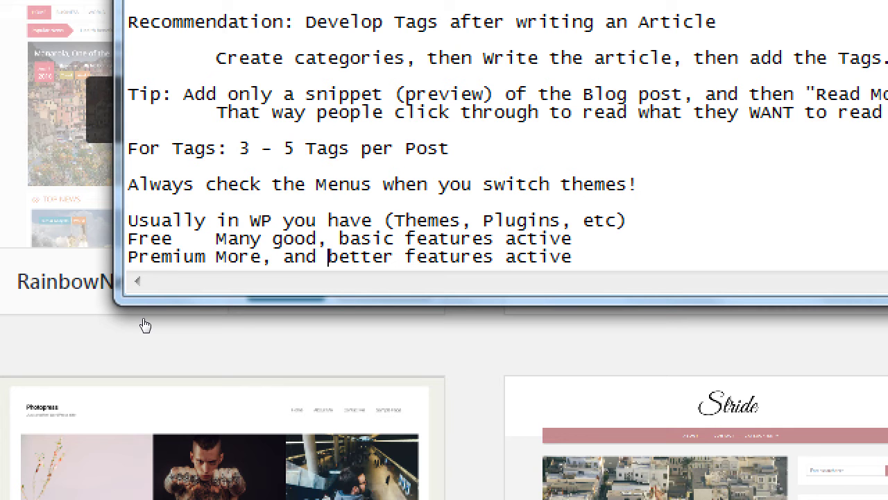
pyautogui.press('Tab')
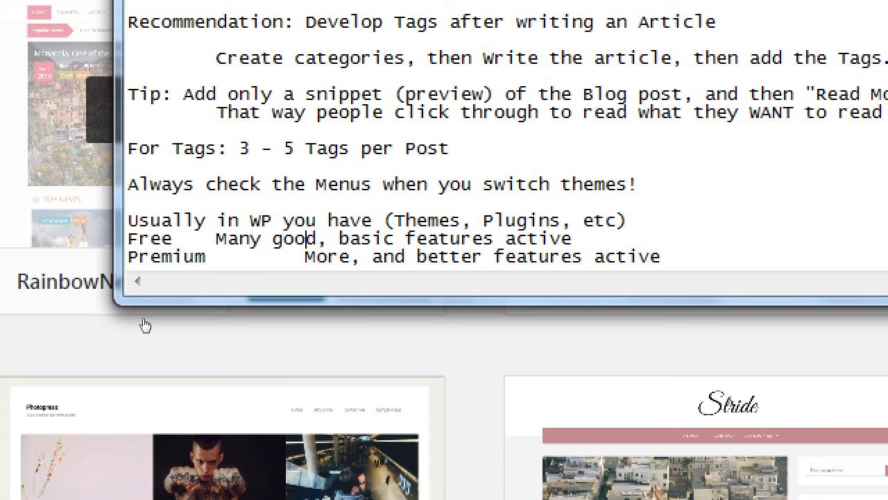
pyautogui.press('Up')
pyautogui.hotkey('ctrl', 'Left')
pyautogui.hotkey('ctrl', 'Left')
pyautogui.press('Tab')
pyautogui.press('End')
pyautogui.press('Down')
pyautogui.hotkey('shift', 'Home')
pyautogui.press('BackSpace')
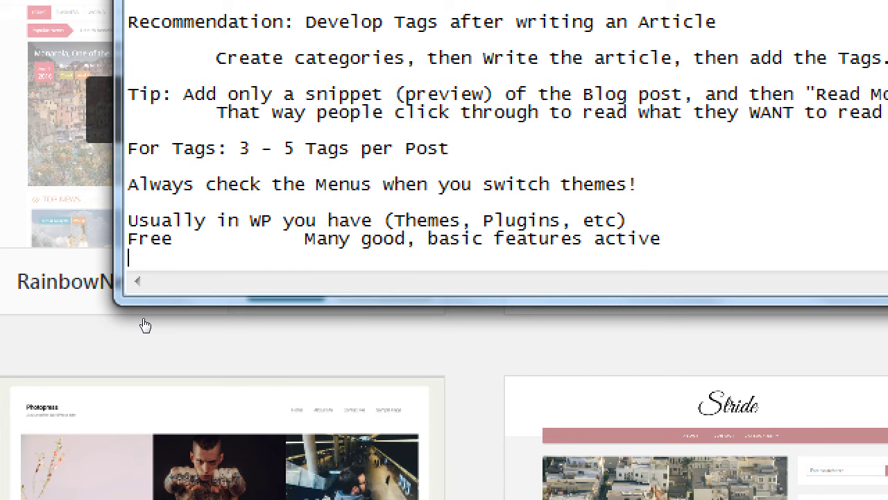
pyautogui.hotkey('ctrl', 'z')
# Step: Insert a "Freemium" line between Free and Premium with the description "Many good, basic features"
pyautogui.press('Return')
pyautogui.press('Up')
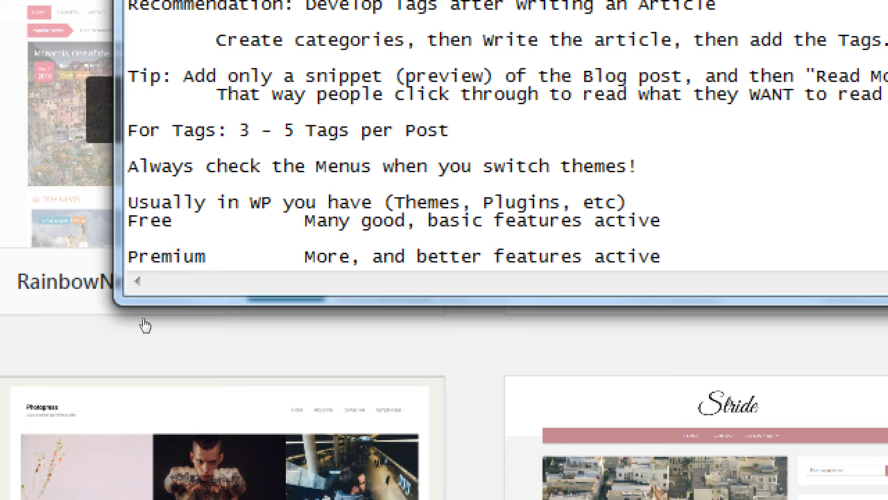
pyautogui.write('Freemium')
pyautogui.press('Tab')
pyautogui.write('M')
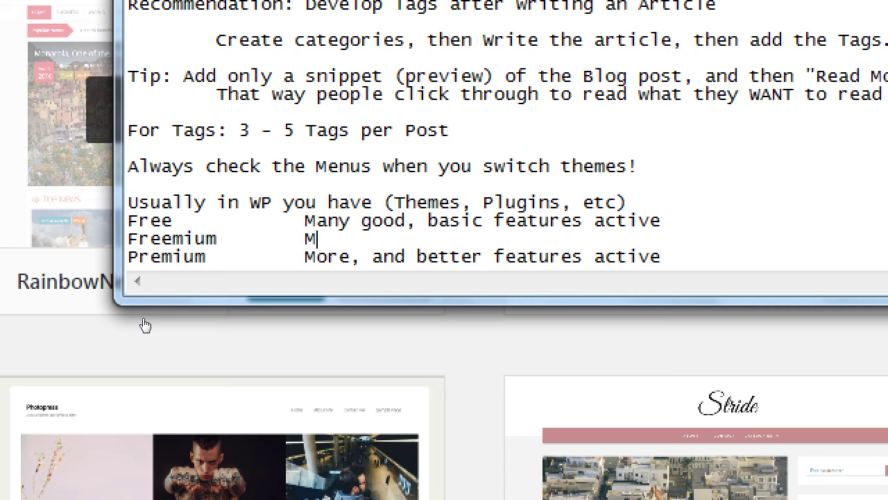
pyautogui.write('any good, b')
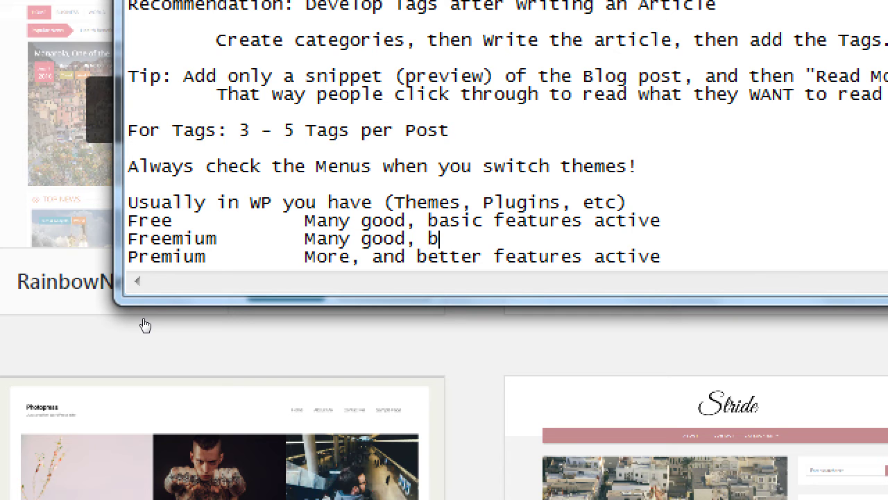
pyautogui.write('asic features')
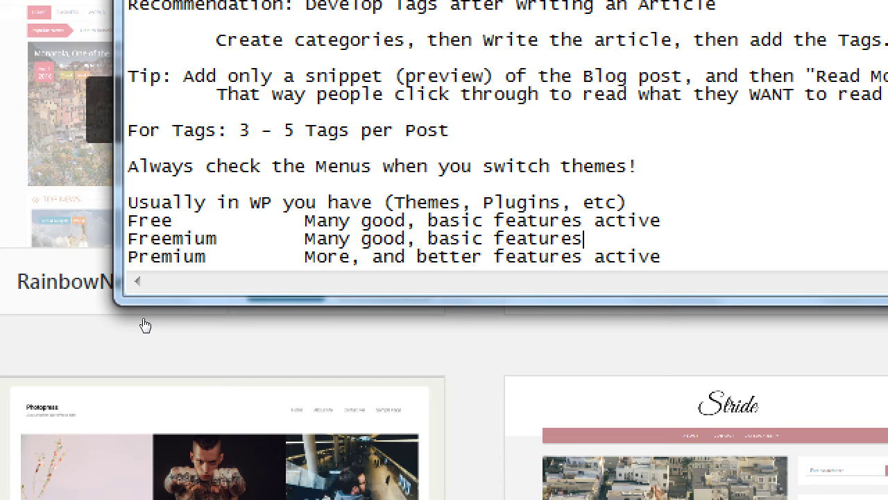
# Step: Extend the Freemium description to read "Many good, basic-intermediate features. Paymet encouraged."
pyautogui.press('Left')
pyautogui.write('-intermediate')
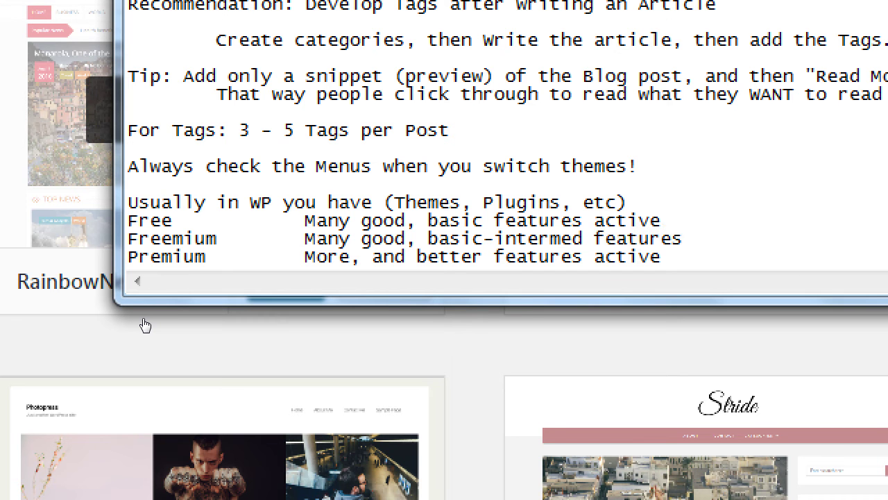
pyautogui.press('End')
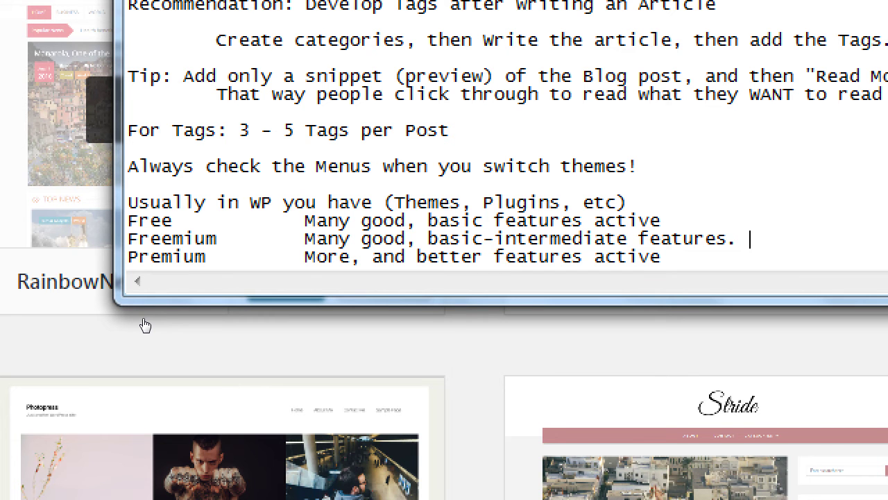
pyautogui.write('Paymet ')
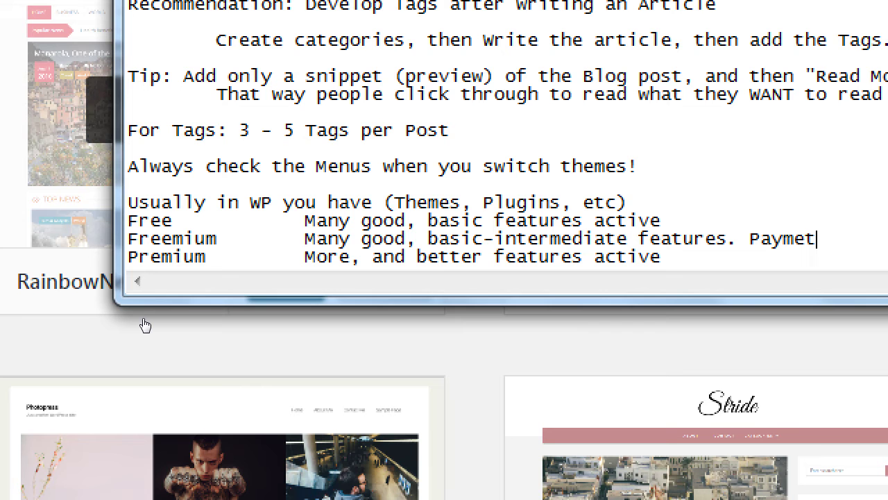
pyautogui.write('encouraged.')
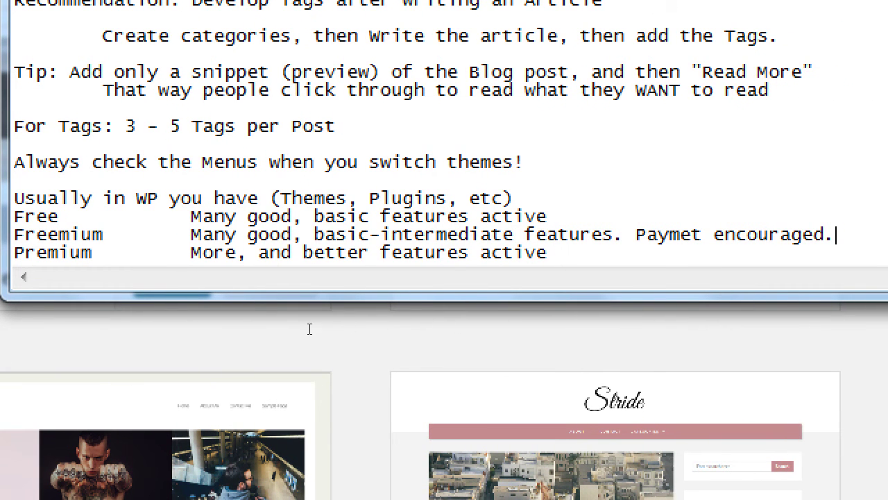
# Step: Insert "advanced," after "More," in the Premium description
pyautogui.press('Down')
pyautogui.hotkey('ctrl', 'Left')
pyautogui.hotkey('ctrl', 'Left')
pyautogui.hotkey('ctrl', 'Left')
pyautogui.hotkey('ctrl', 'Left')
pyautogui.press('Left')
pyautogui.write('advabded')
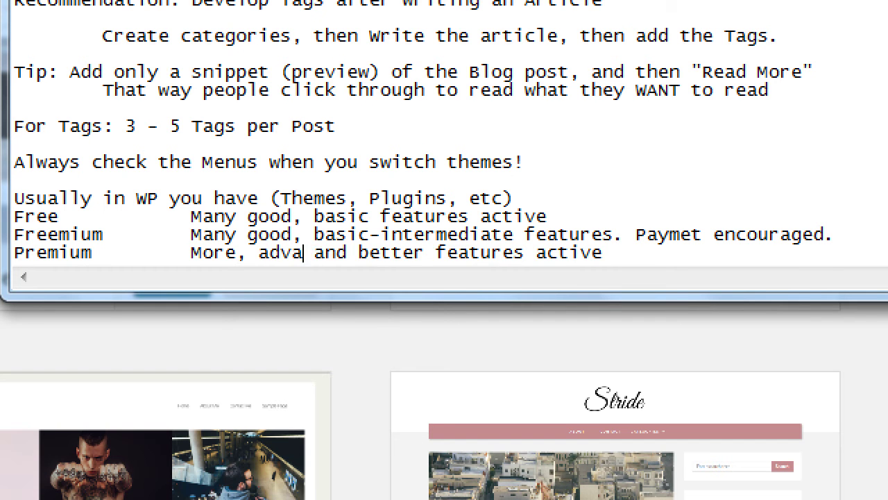
pyautogui.hotkey('ctrl', 'shift', 'Left')
pyautogui.write('advab')
pyautogui.press('BackSpace')
pyautogui.write('nced,')
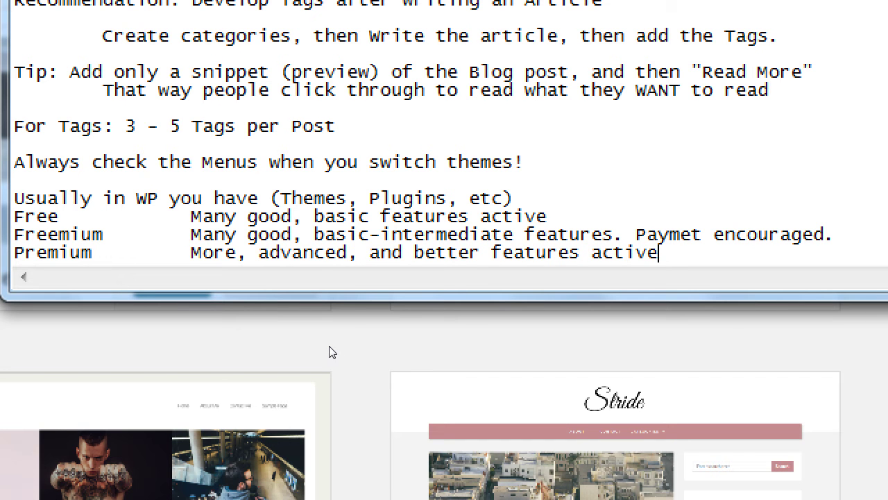
# Step: End the Premium and Free descriptions with periods and correct "Paymet" to "Payment" in the Freemium line
pyautogui.press('End')
pyautogui.write('.')
pyautogui.press('Up')
pyautogui.write('.')
pyautogui.press('Down')
pyautogui.press('Right')
pyautogui.press('Right')
pyautogui.press('Right')
pyautogui.press('Right')
pyautogui.press('Right')
pyautogui.press('Right')
pyautogui.press('Right')
pyautogui.press('Right')
pyautogui.press('Right')
pyautogui.press('Right')
pyautogui.press('Right')
pyautogui.write('n')
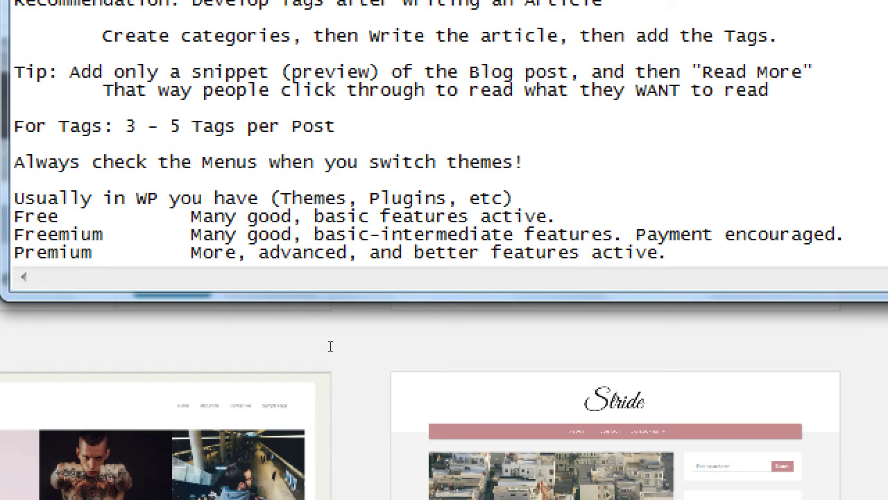
# Step: Highlight the Freemium line's name, its feature description and the word "Payment" to review the entry
pyautogui.press('Home')
pyautogui.hotkey('ctrl', 'shift', 'Right')
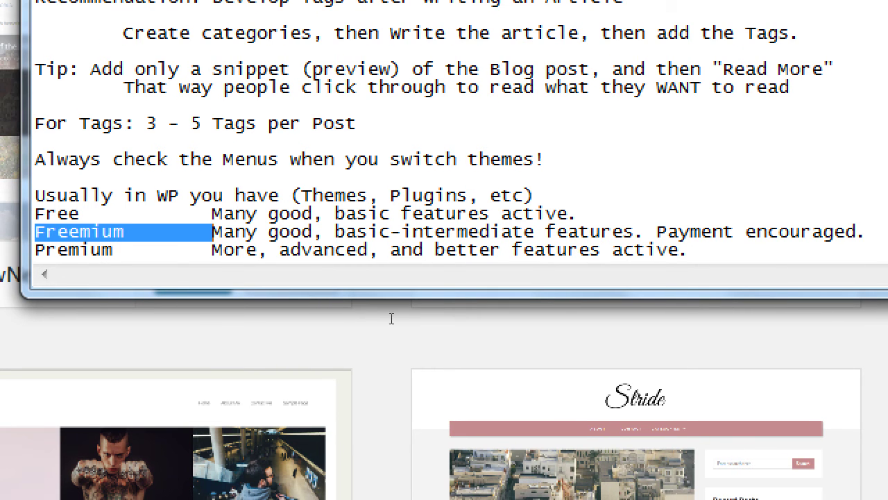
pyautogui.hotkey('ctrl', 'shift', 'Right')
pyautogui.hotkey('ctrl', 'shift', 'Right')
pyautogui.hotkey('ctrl', 'shift', 'Right')
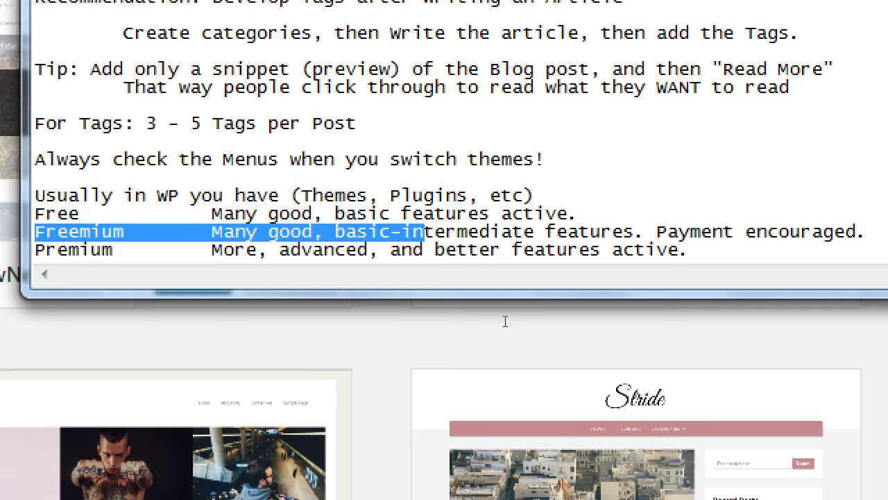
pyautogui.hotkey('ctrl', 'Right')
pyautogui.hotkey('ctrl', 'Right')
pyautogui.hotkey('ctrl', 'Right')
pyautogui.hotkey('ctrl', 'shift', 'Right')
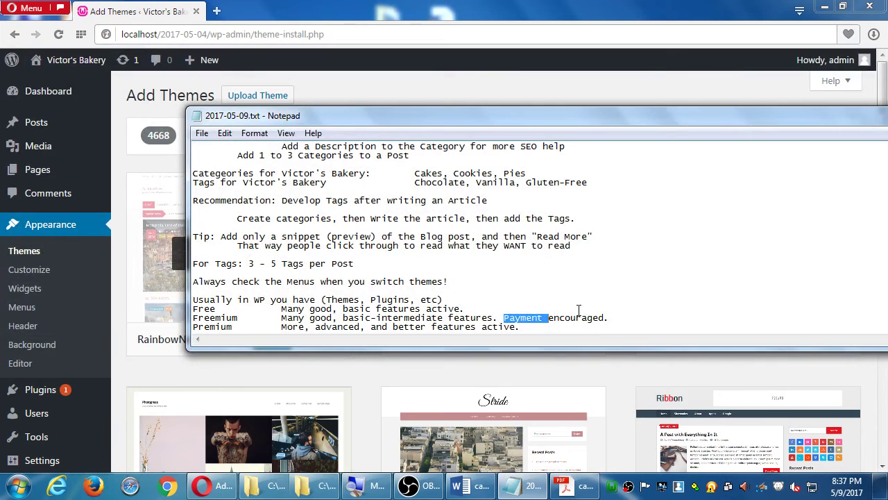
pyautogui.click(624, 316)
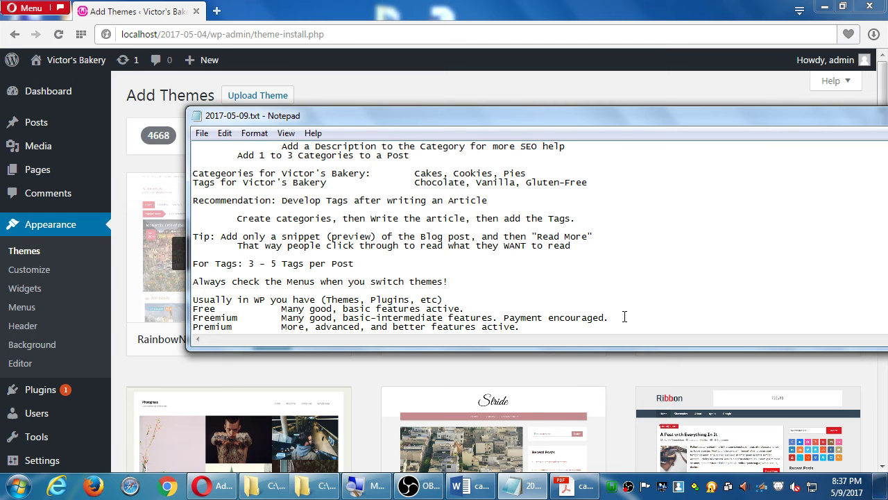
pyautogui.doubleClick(229, 317)
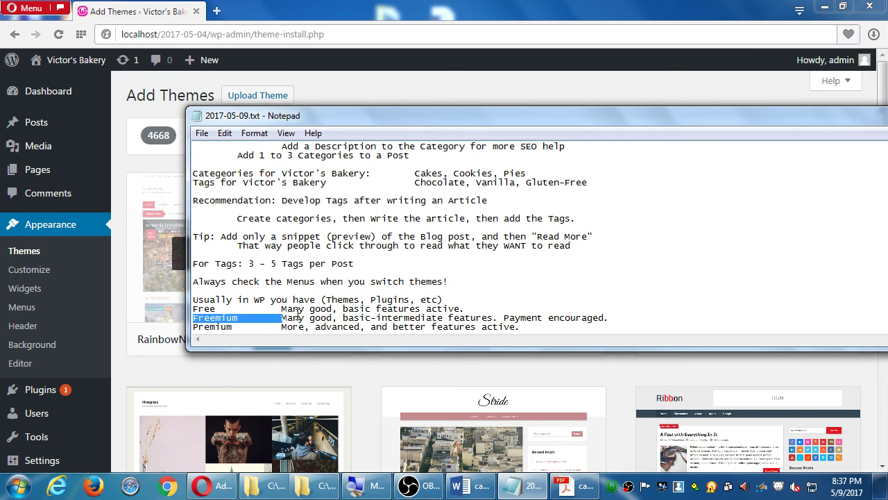
# Step: Return to the browser's latest themes list, preview the Stylic theme, and close the preview
pyautogui.click(428, 92)
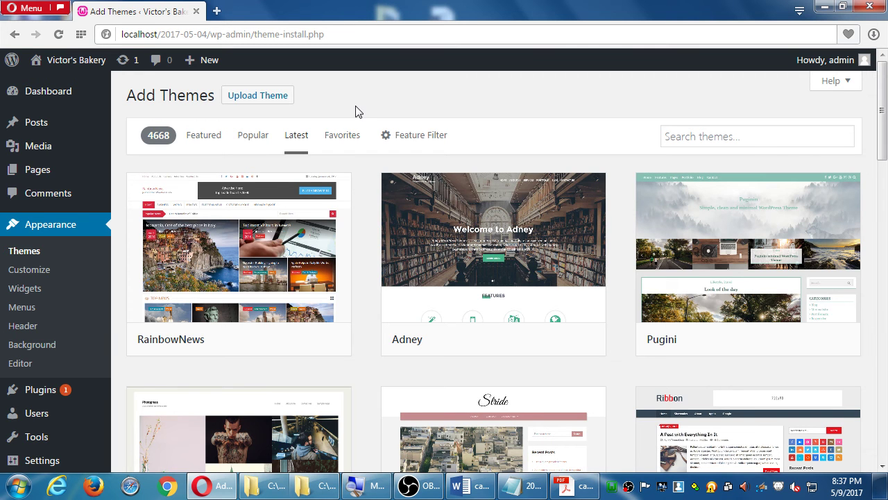
pyautogui.scroll(-3, 417, 290)
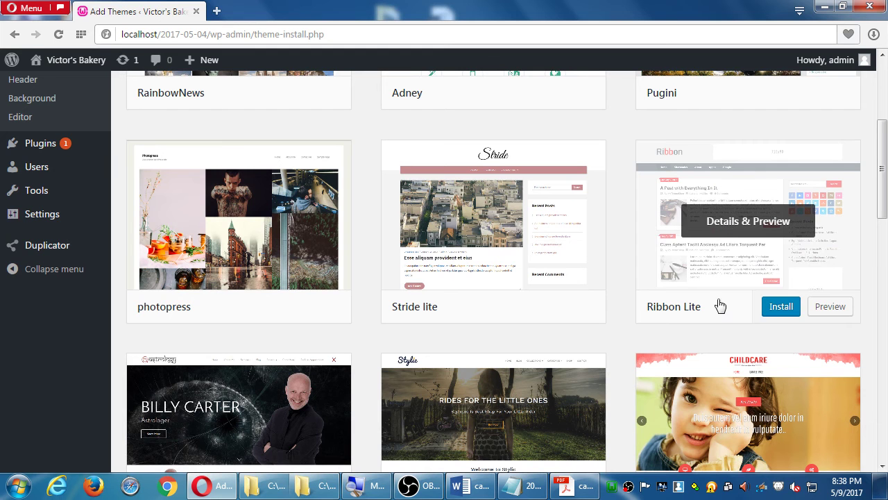
pyautogui.scroll(-3, 619, 279)
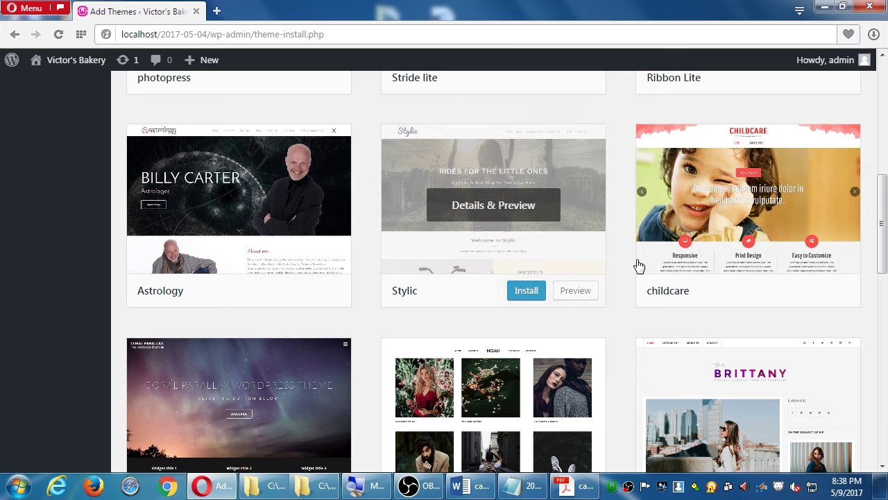
pyautogui.click(468, 210)
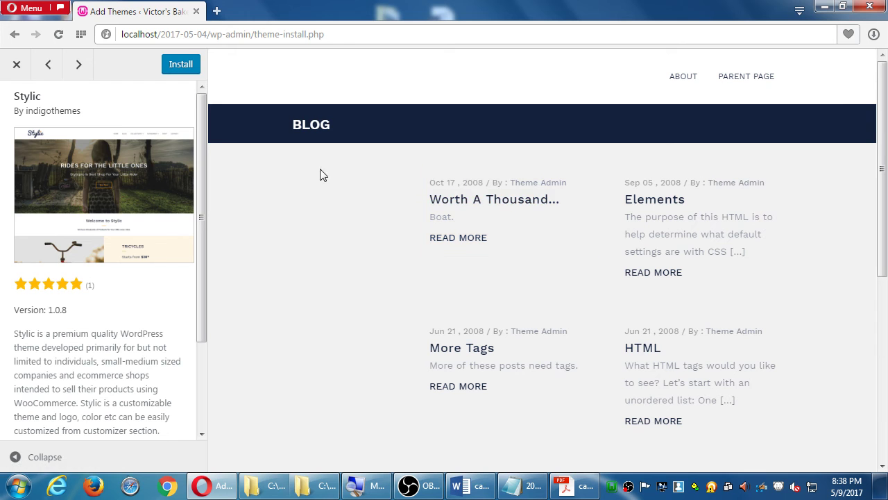
pyautogui.click(16, 64)
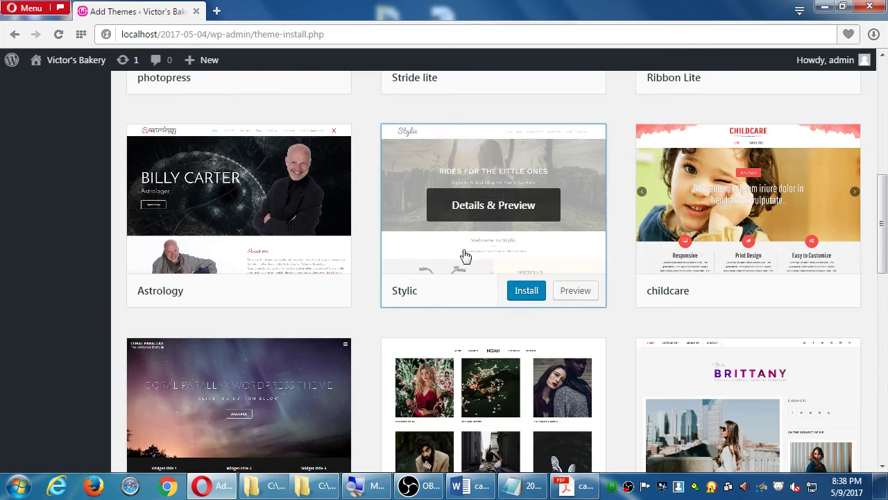
# Step: Install the Brittany Light theme from the available themes and activate it on the bakery site
pyautogui.scroll(-4, 469, 251)
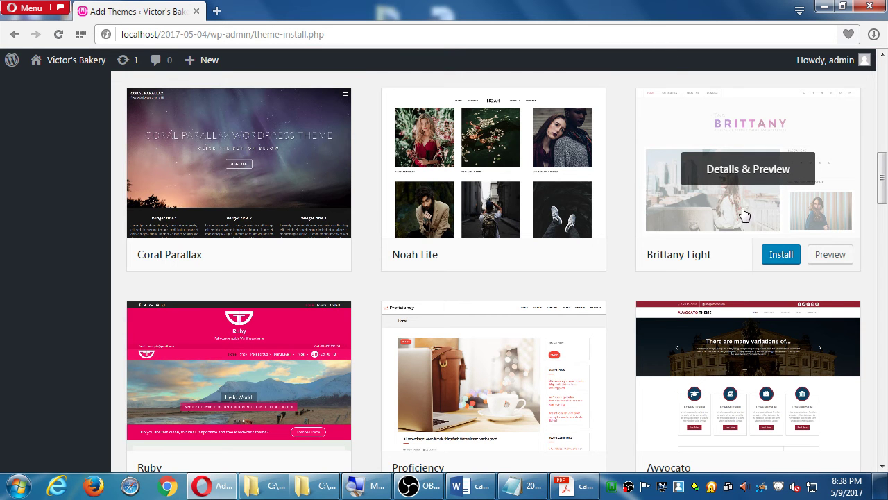
pyautogui.click(777, 258)
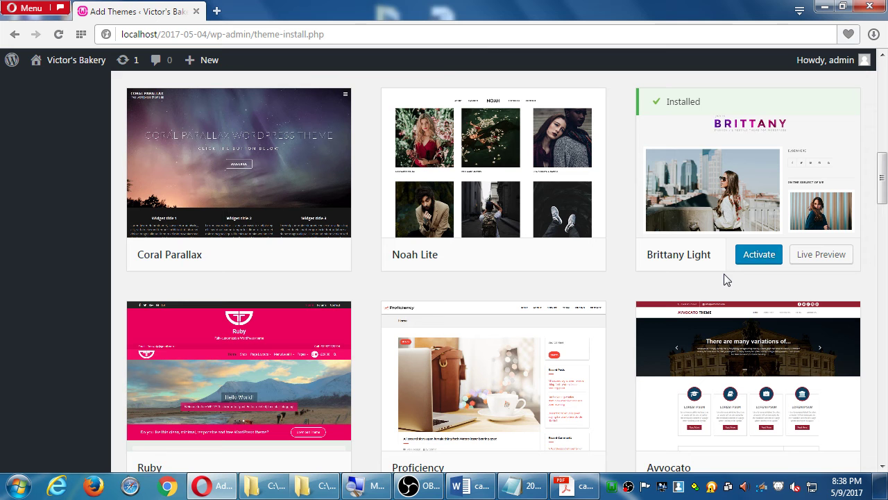
pyautogui.click(758, 262)
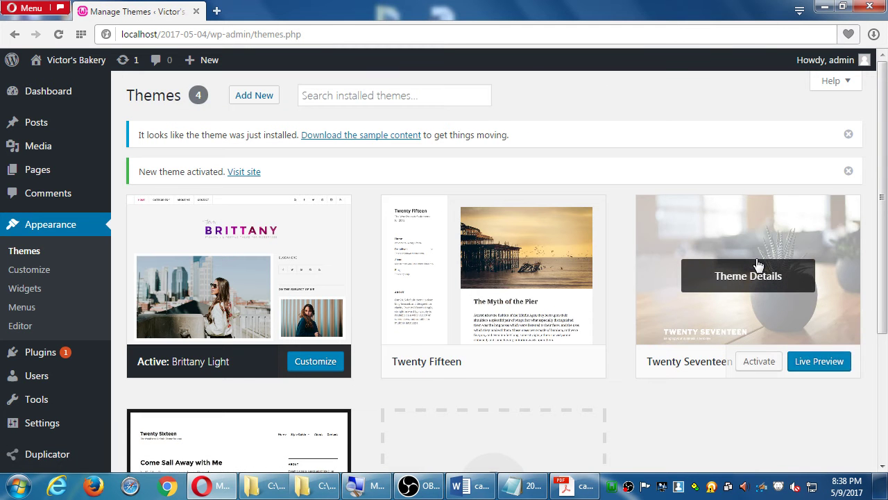
pyautogui.scroll(-2, 718, 338)
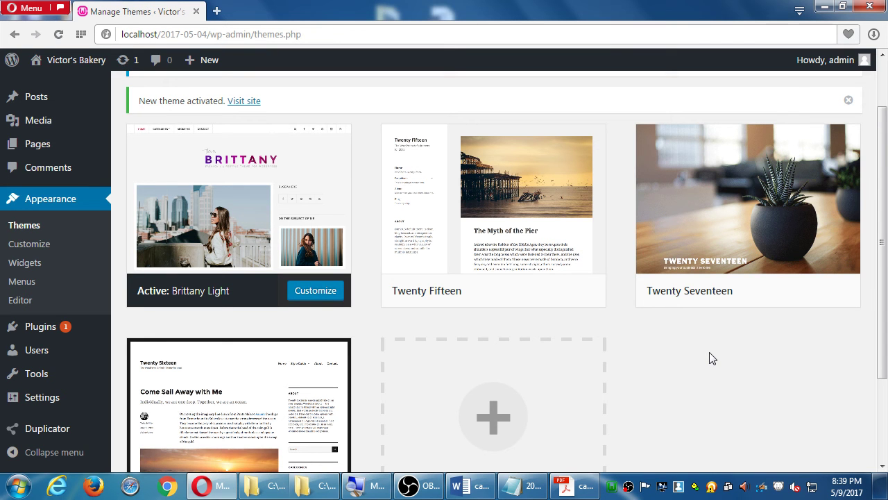
# Step: Visit the bakery site's home page and examine its header, sidebar and footer in the Brittany Light theme
pyautogui.click(92, 65)
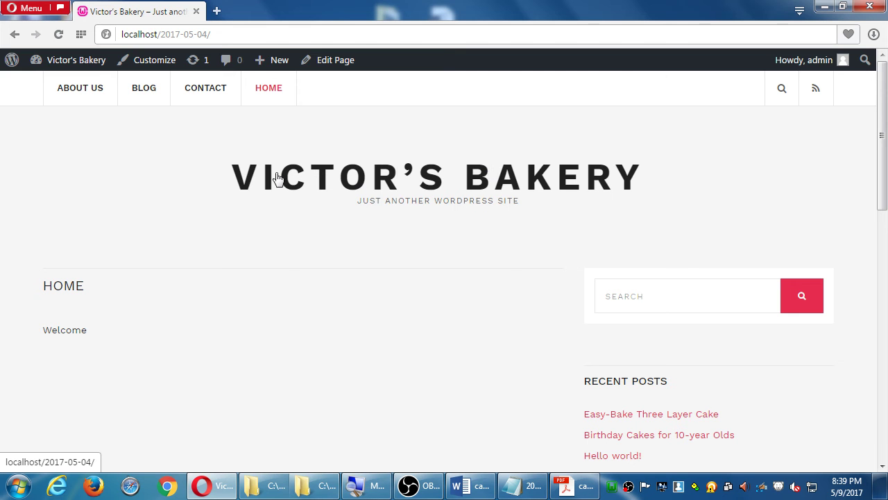
pyautogui.moveTo(278, 178); pyautogui.dragTo(474, 177)
pyautogui.scroll(-3, 533, 220)
pyautogui.scroll(-2, 624, 263)
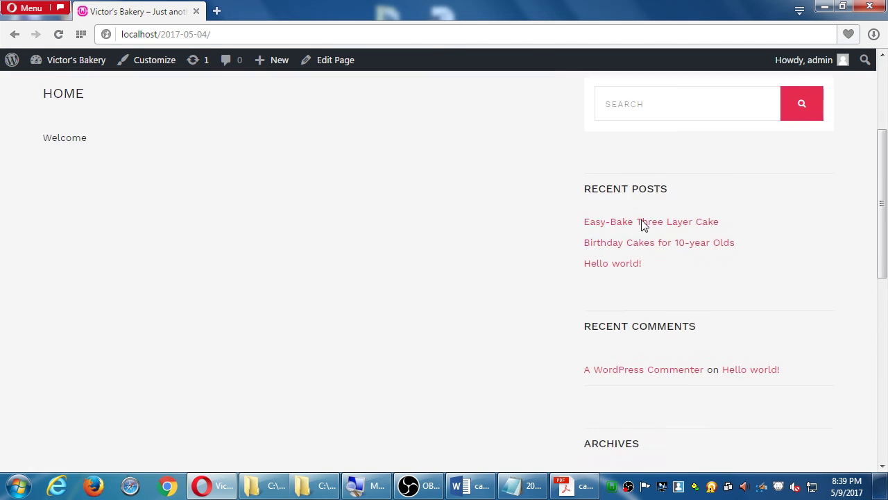
pyautogui.scroll(-7, 642, 223)
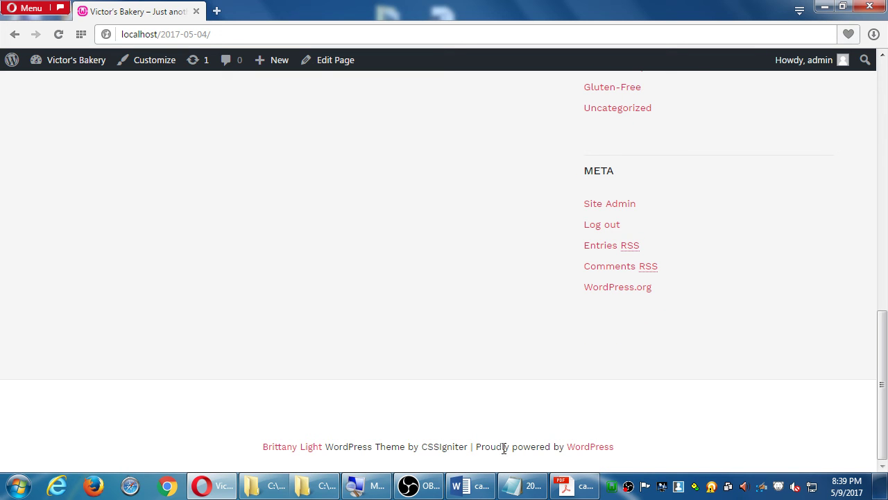
pyautogui.press('Home')
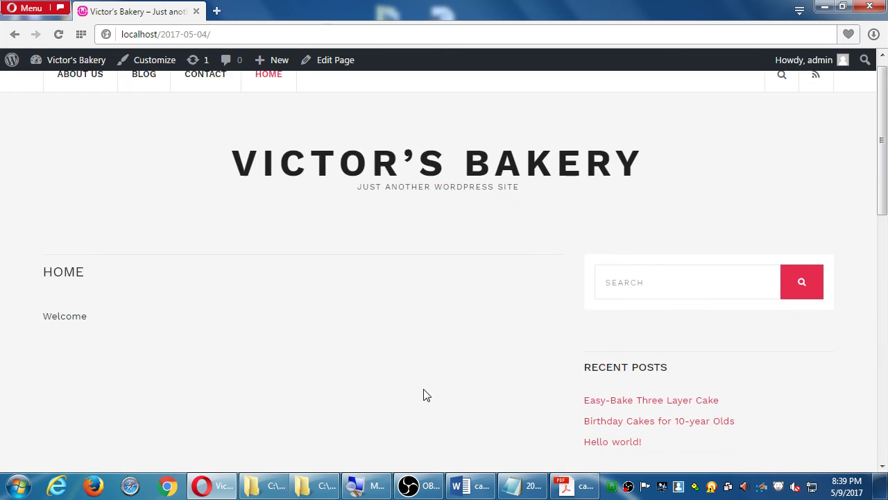
pyautogui.press('End')
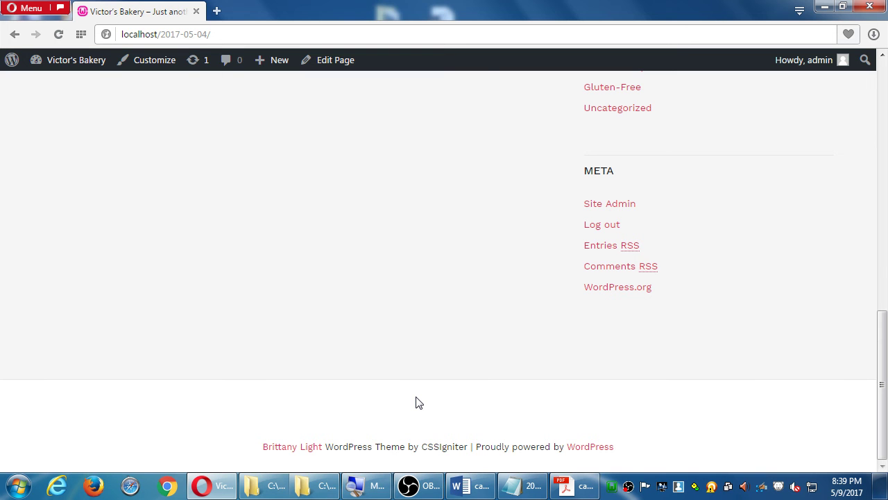
pyautogui.scroll(10, 414, 404)
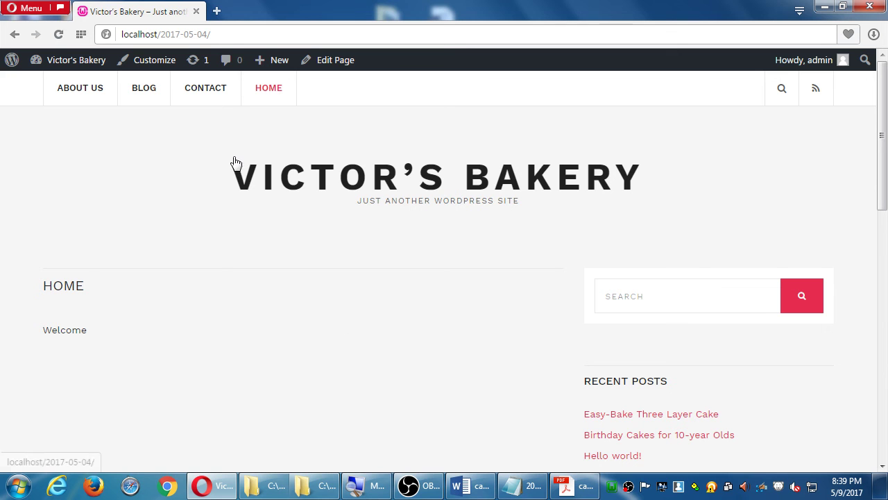
# Step: Open the site's Blog page and review how the post excerpts are laid out
pyautogui.click(161, 99)
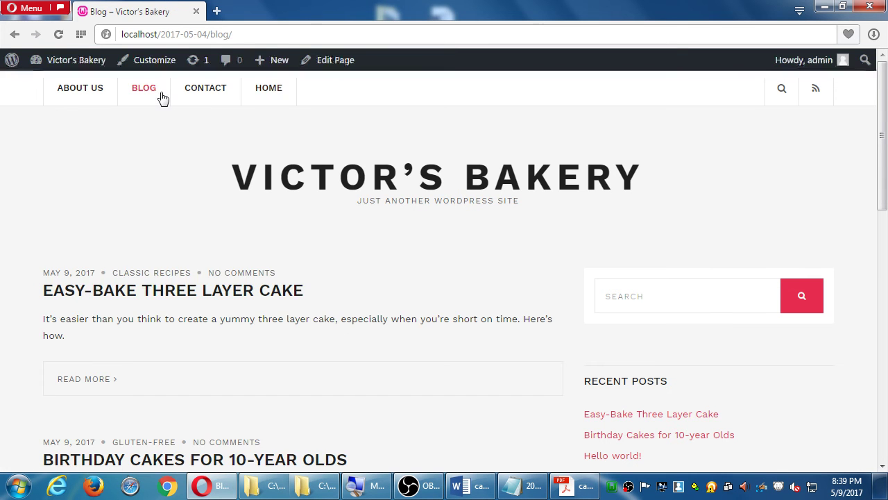
pyautogui.scroll(-1, 179, 150)
pyautogui.scroll(-2, 179, 152)
pyautogui.scroll(1, 107, 198)
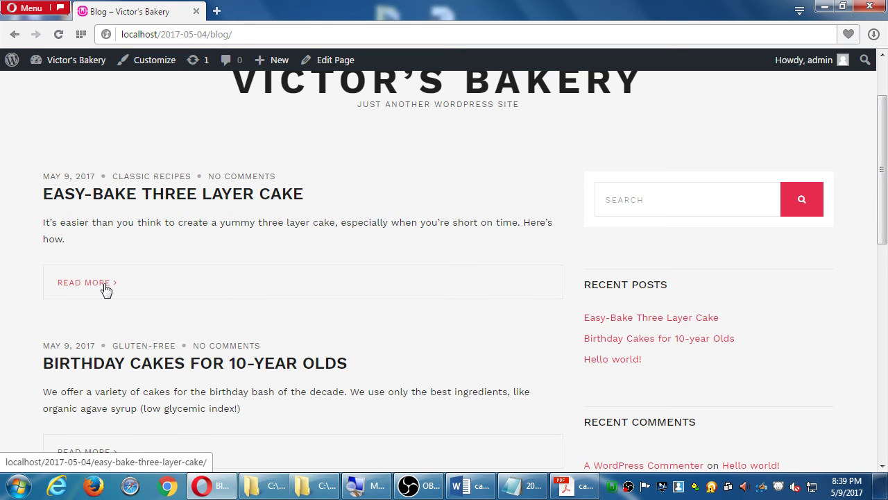
pyautogui.scroll(1, 105, 288)
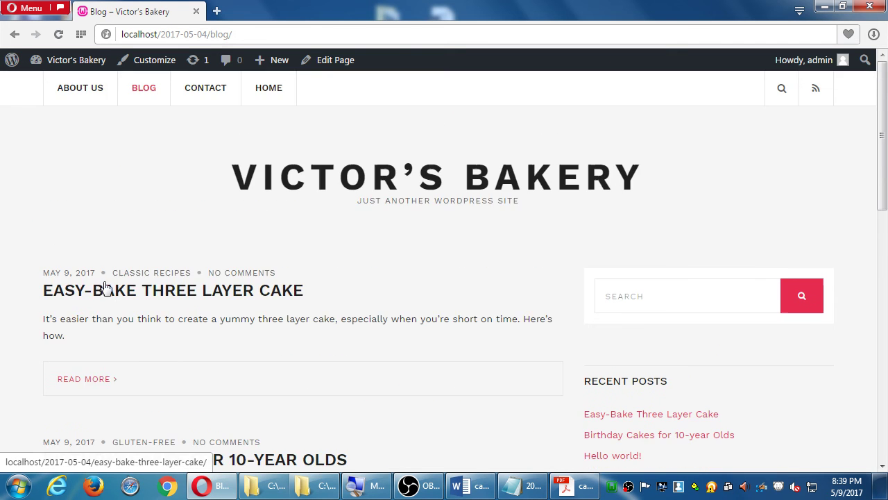
# Step: Open the theme customizer, view the Header Options and Site Identity settings, and close it
pyautogui.click(149, 67)
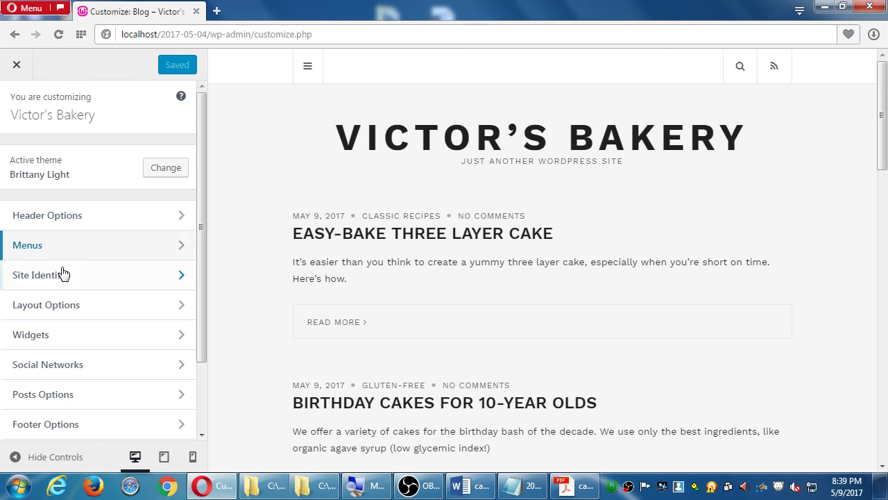
pyautogui.click(79, 224)
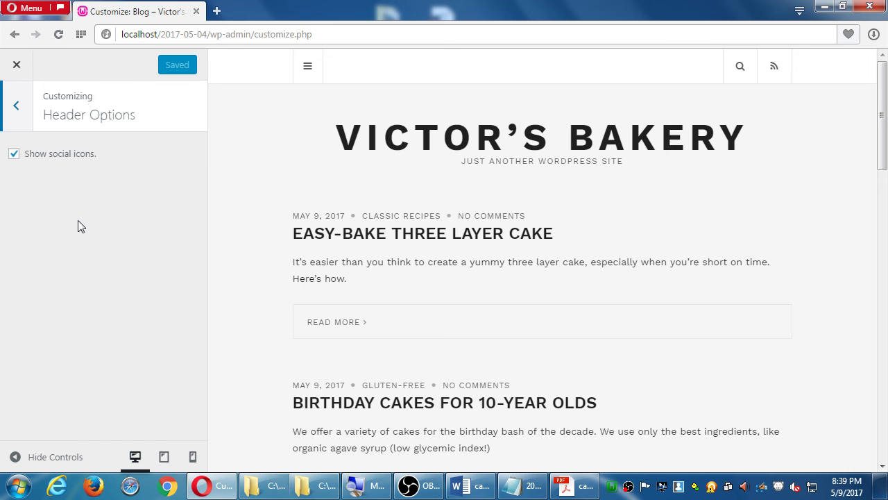
pyautogui.click(16, 106)
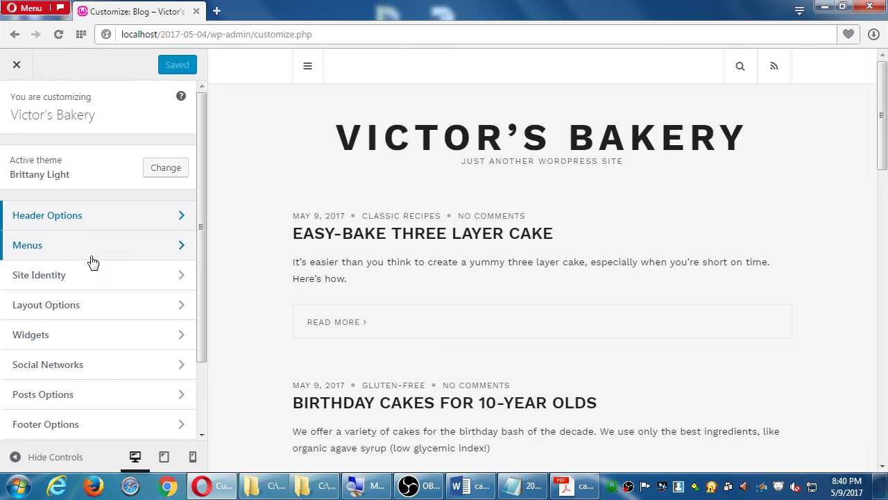
pyautogui.click(118, 284)
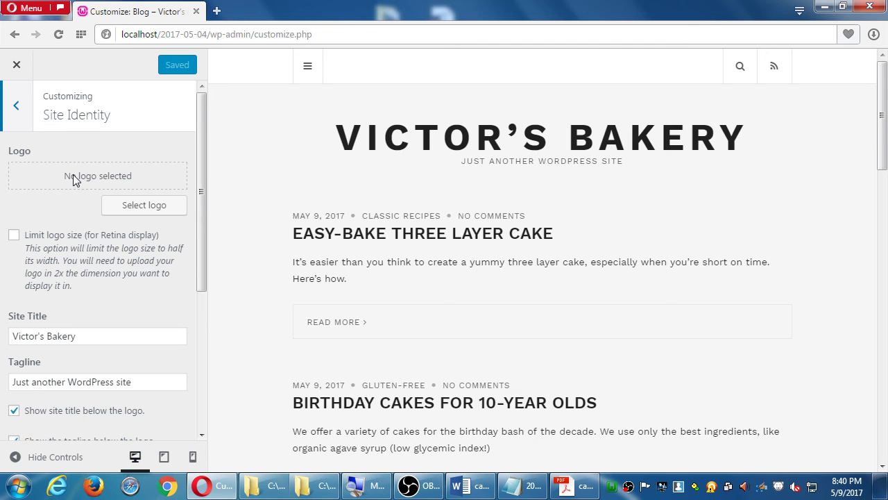
pyautogui.click(24, 69)
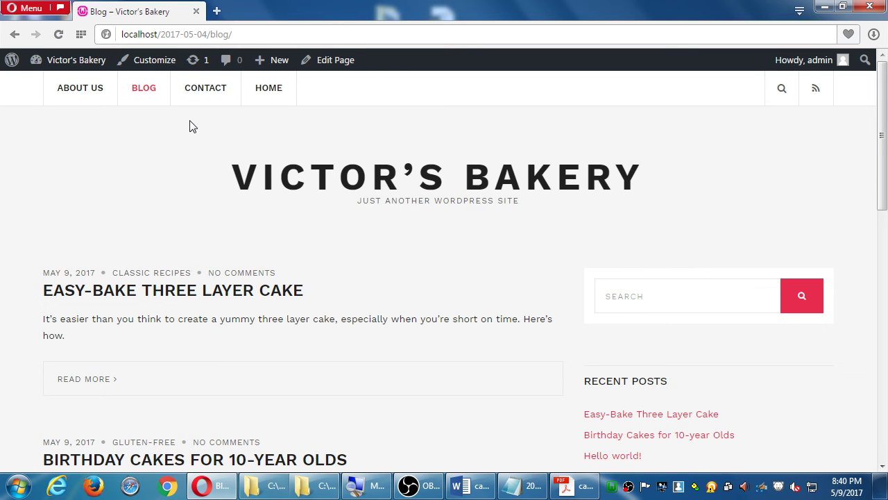
# Step: Reopen the customizer, look through its list of sections, and view the Layout Options before returning to the list
pyautogui.click(158, 64)
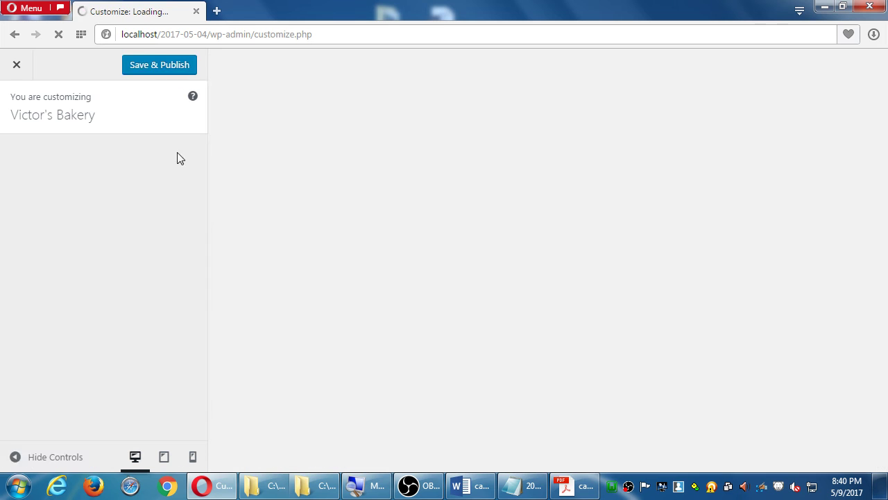
pyautogui.scroll(-1, 160, 306)
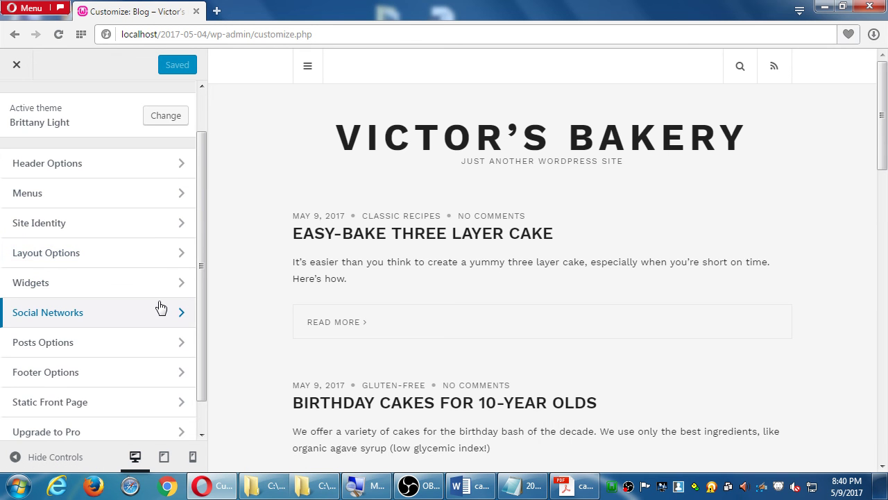
pyautogui.scroll(-1, 161, 307)
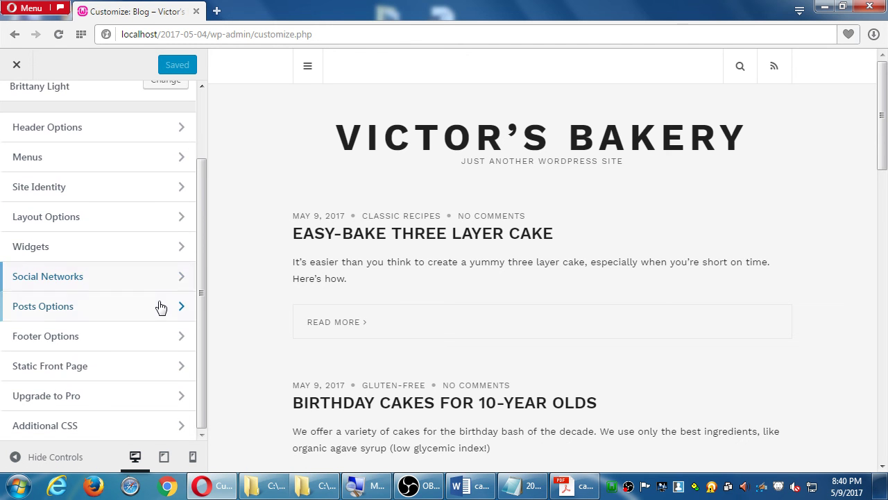
pyautogui.click(87, 222)
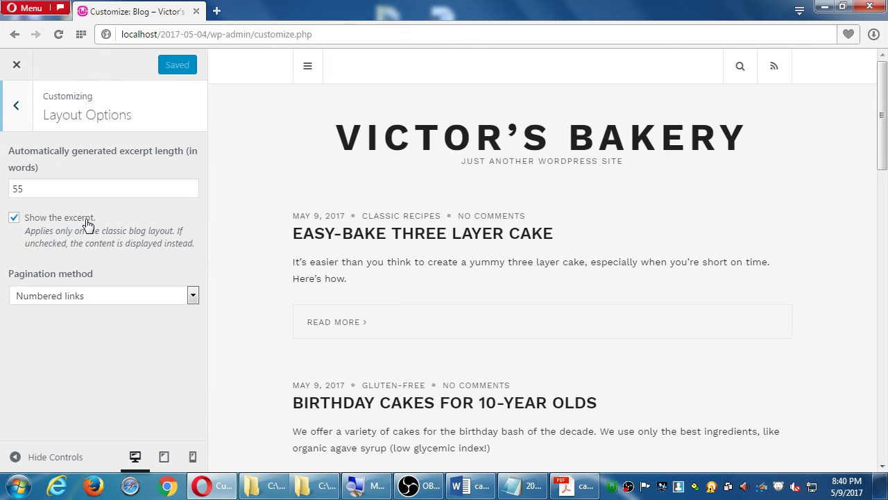
pyautogui.click(21, 112)
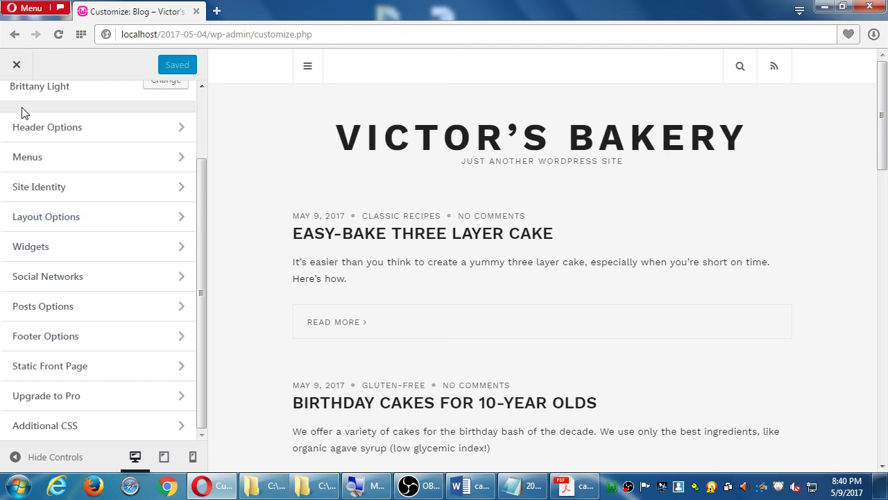
# Step: Review all the Site Identity settings, then open the logo selection dialog and dismiss it without choosing a file
pyautogui.click(89, 186)
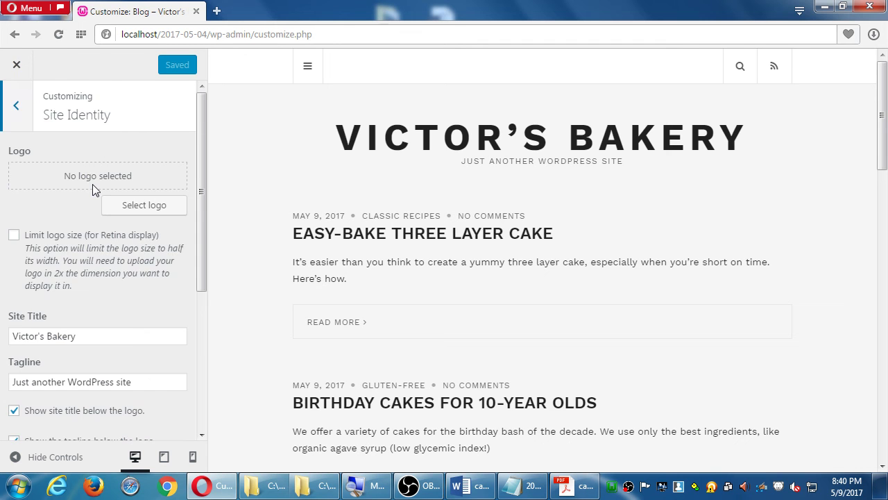
pyautogui.scroll(-4, 163, 311)
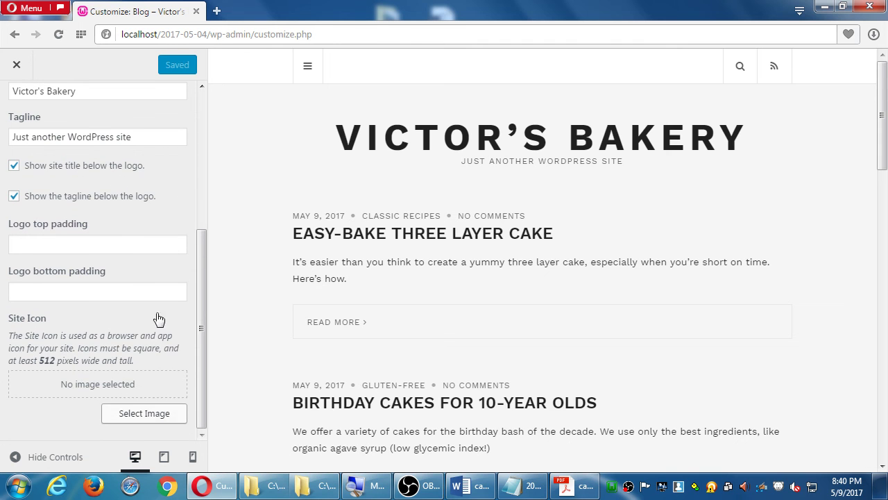
pyautogui.scroll(1, 79, 301)
pyautogui.scroll(1, 78, 302)
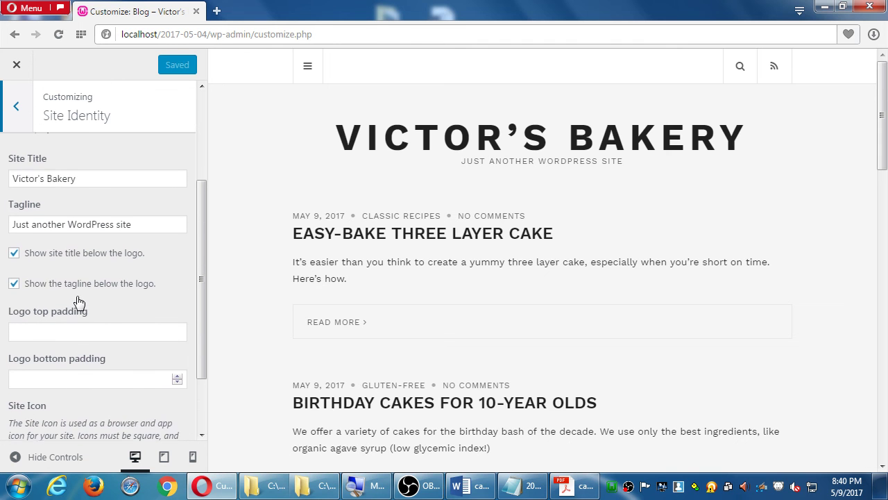
pyautogui.scroll(3, 79, 301)
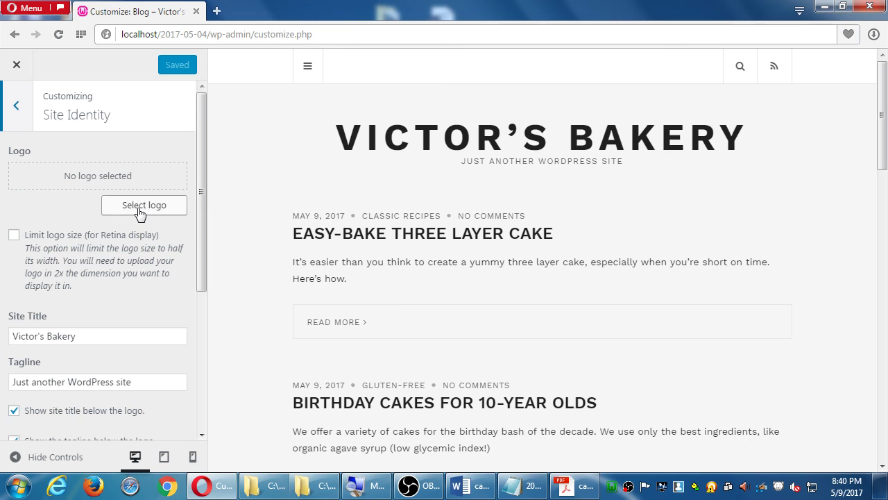
pyautogui.click(141, 212)
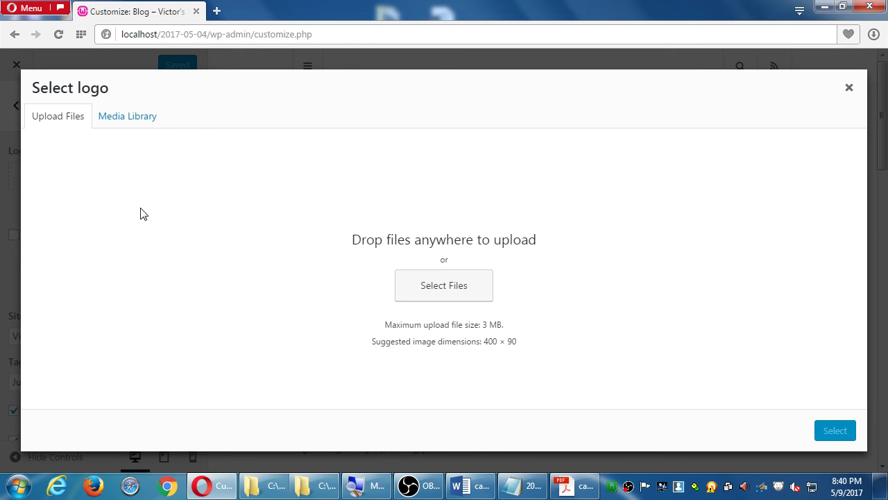
pyautogui.press('Escape')
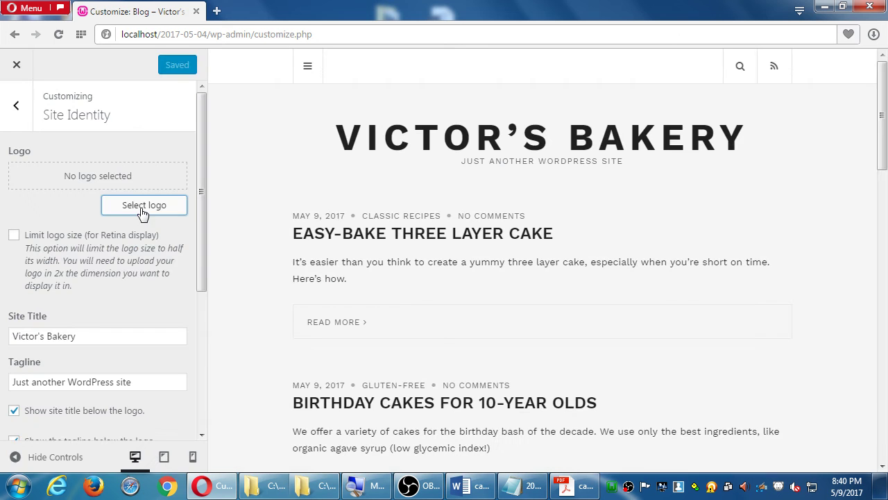
# Step: Close the customizer and go to the site's Themes management page
pyautogui.click(17, 64)
pyautogui.moveTo(82, 66)
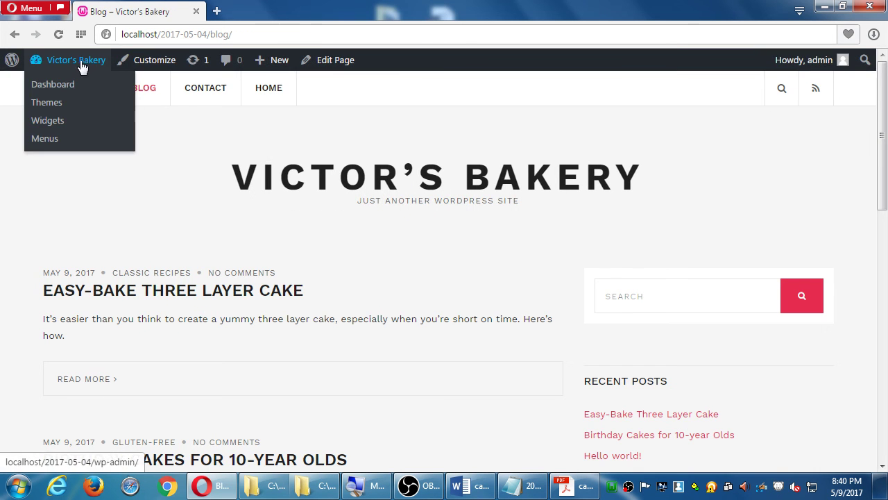
pyautogui.click(54, 106)
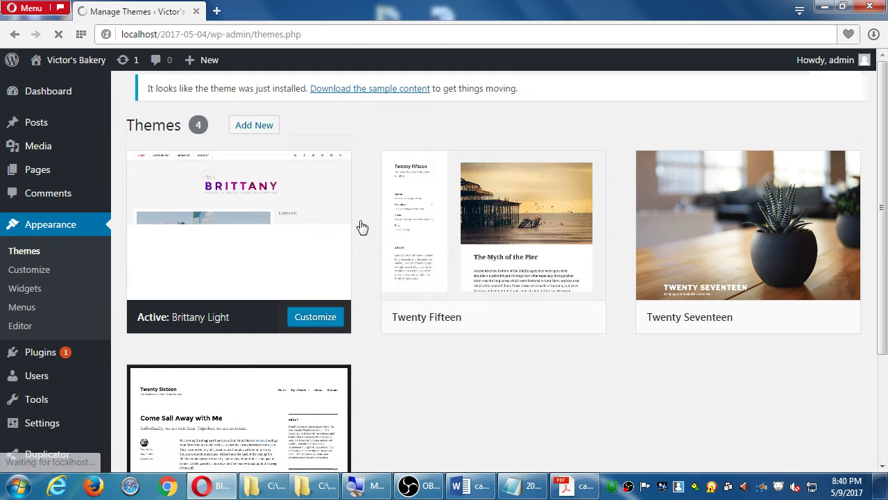